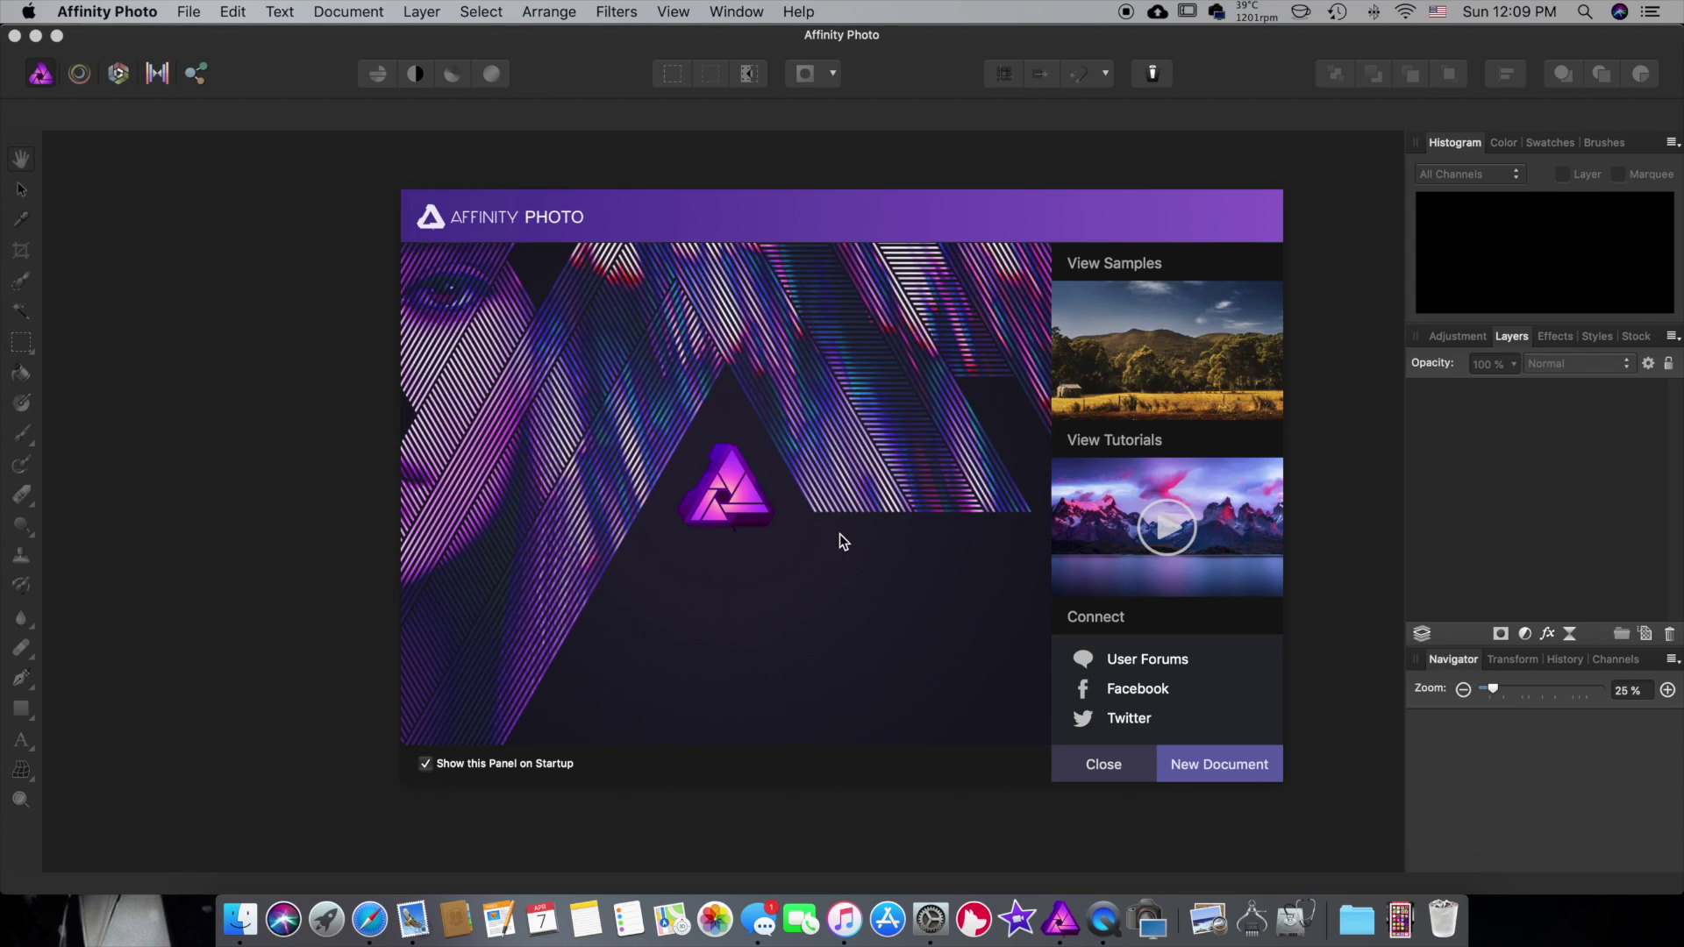
# - Dismiss the welcome screen and browse Google Drive to the youtube photos folder for a file to open
pyautogui.click(1107, 767)
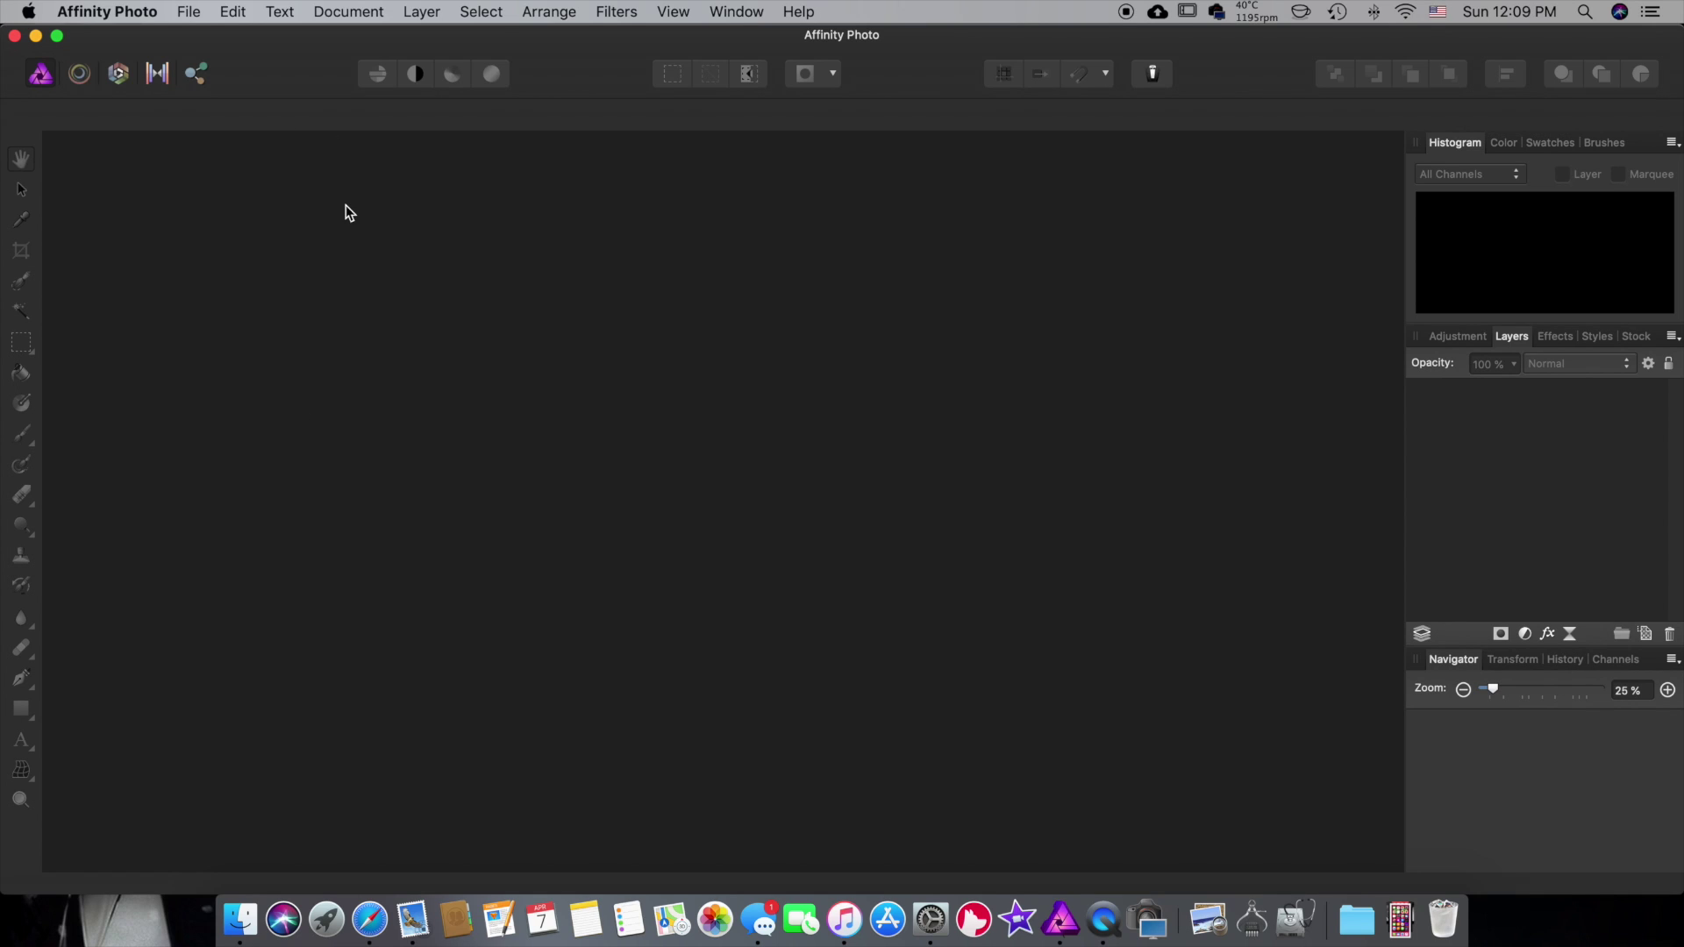
pyautogui.click(202, 13)
pyautogui.click(230, 203)
pyautogui.click(506, 372)
pyautogui.doubleClick(919, 342)
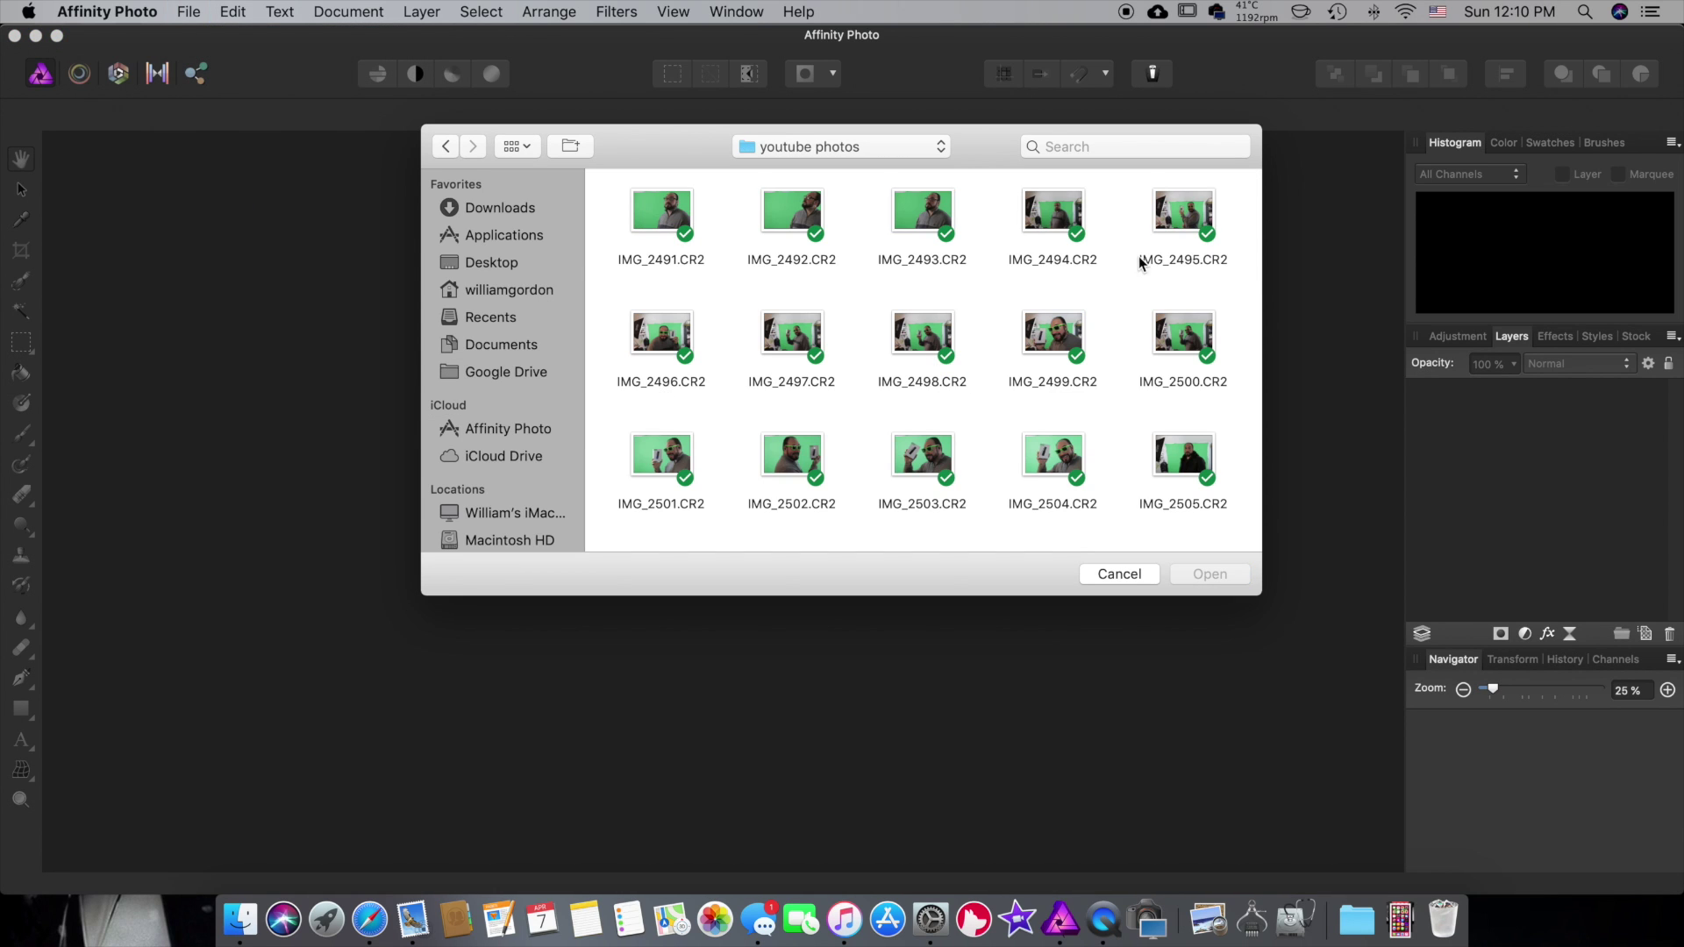
# - Preview the green-screen photos from IMG_2496.CR2 through IMG_2498.CR2, and open IMG_2501.CR2
pyautogui.doubleClick(670, 336)
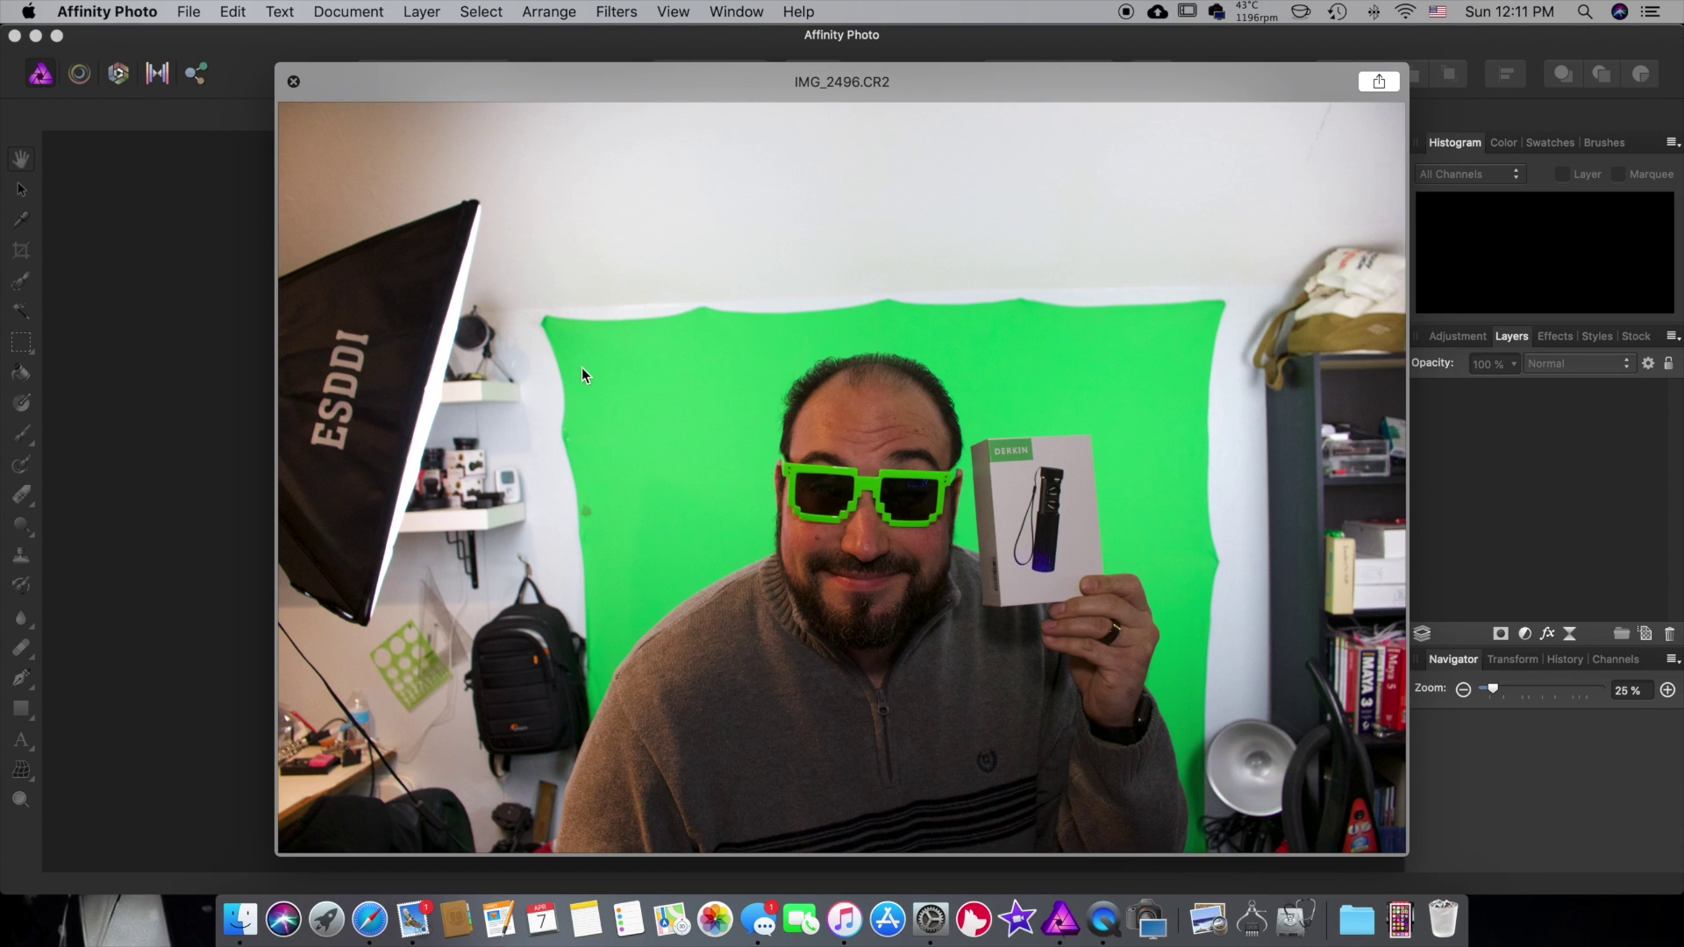
pyautogui.press('Right')
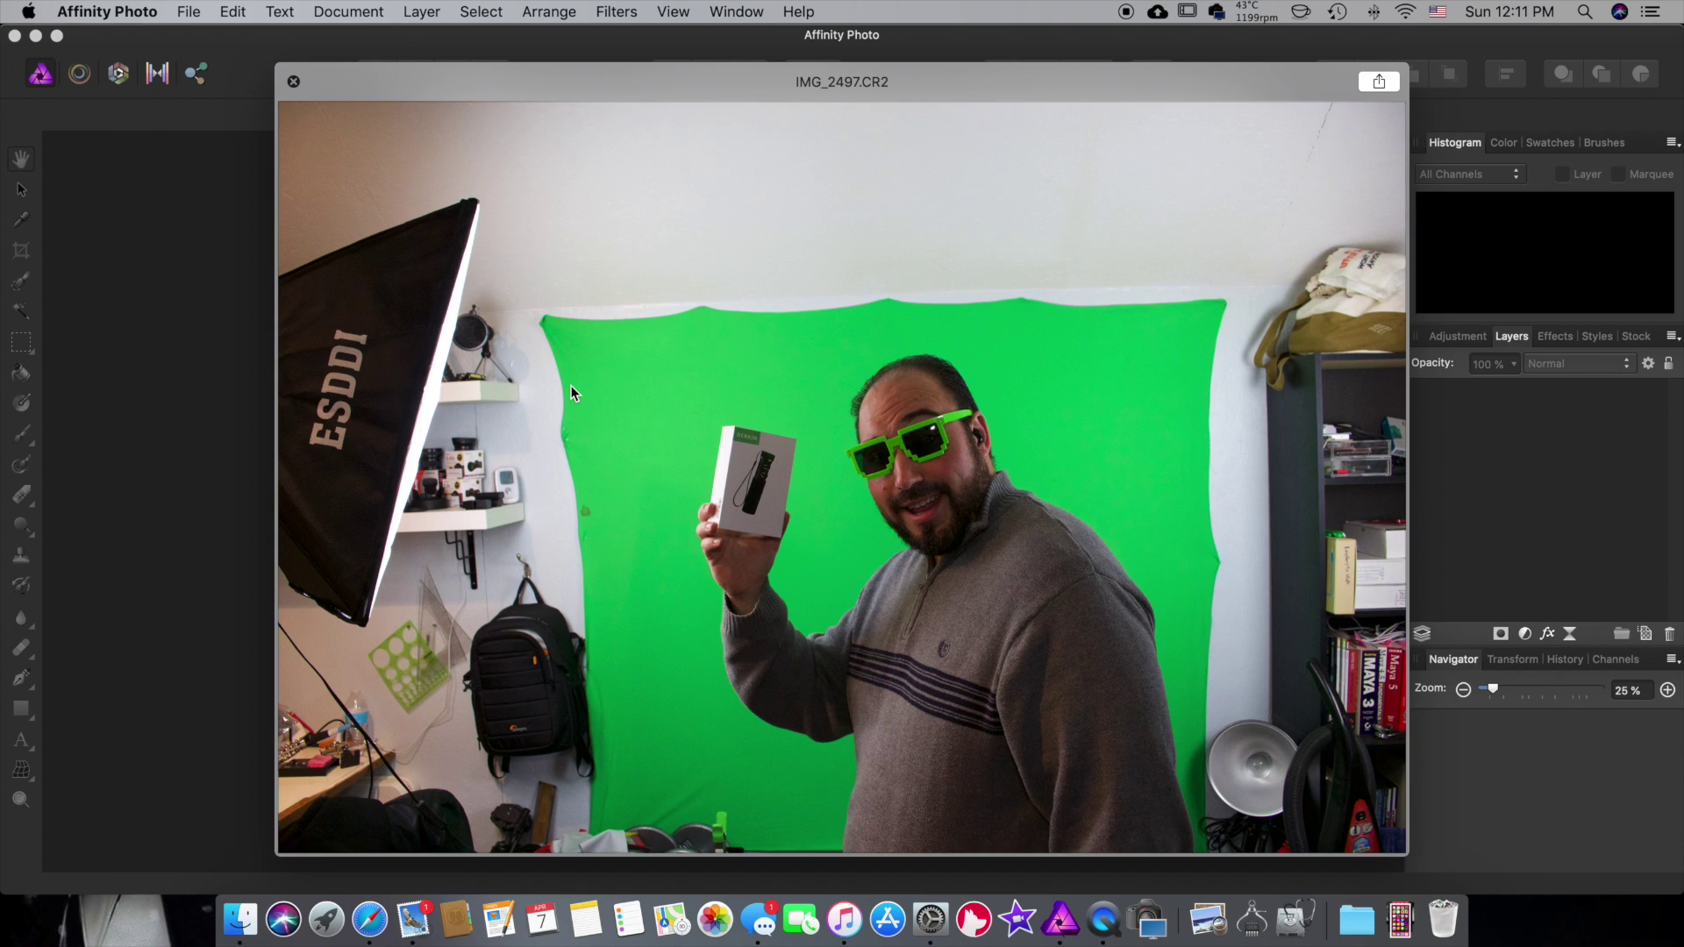
pyautogui.press('Right')
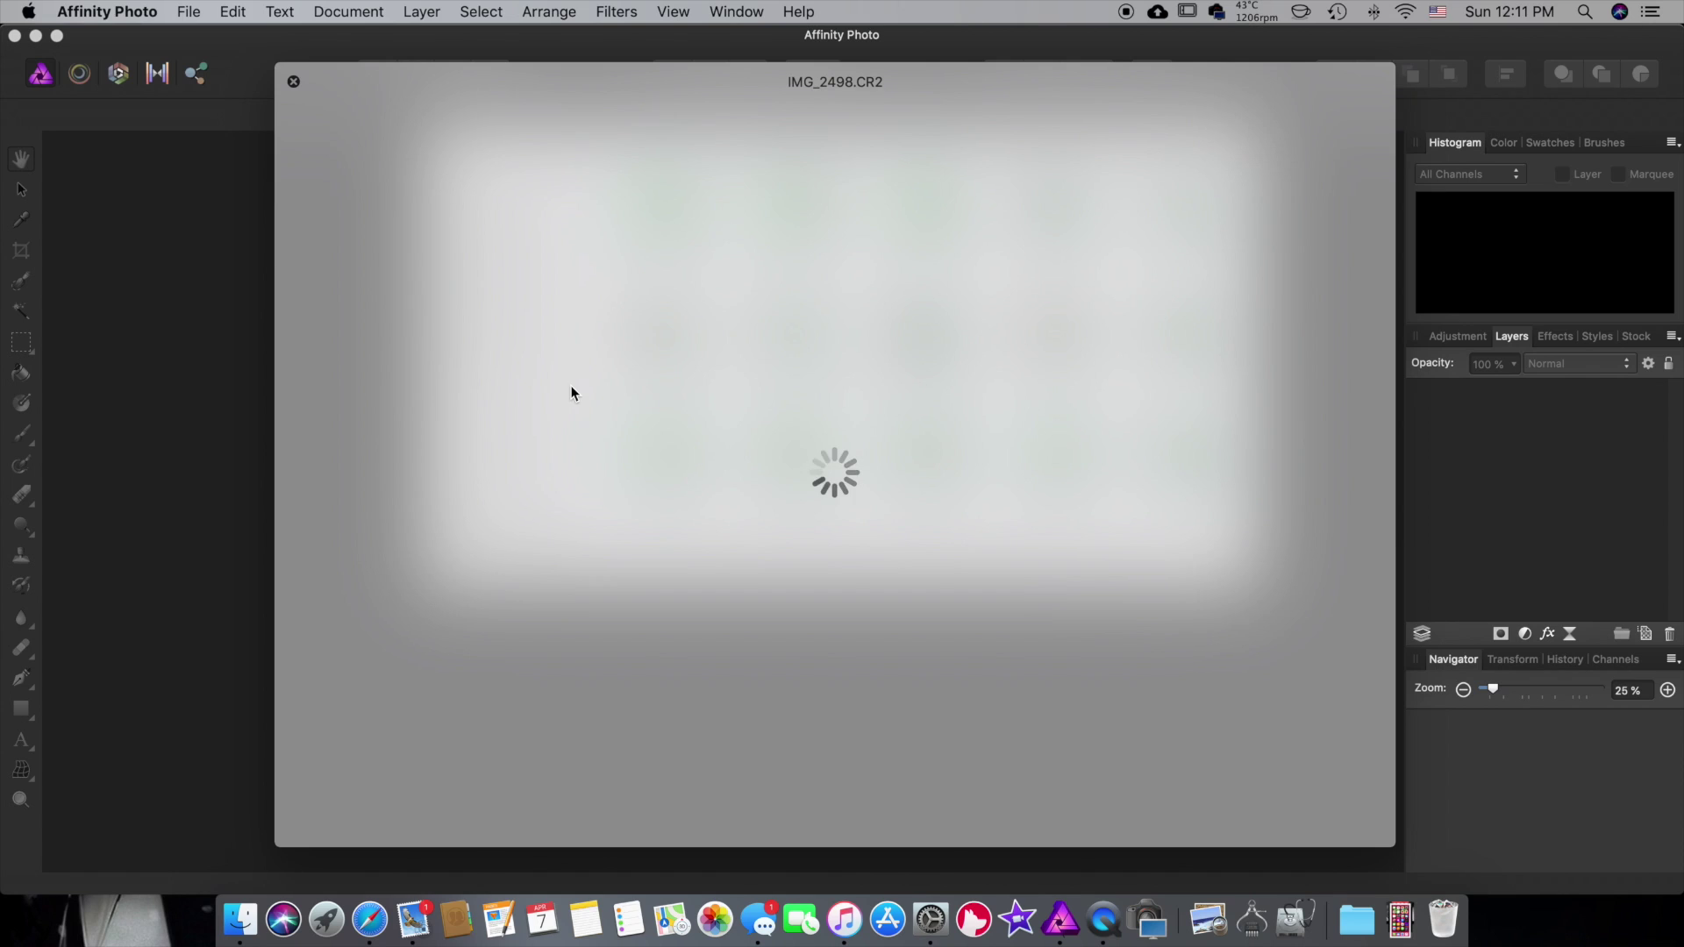
pyautogui.press('space')
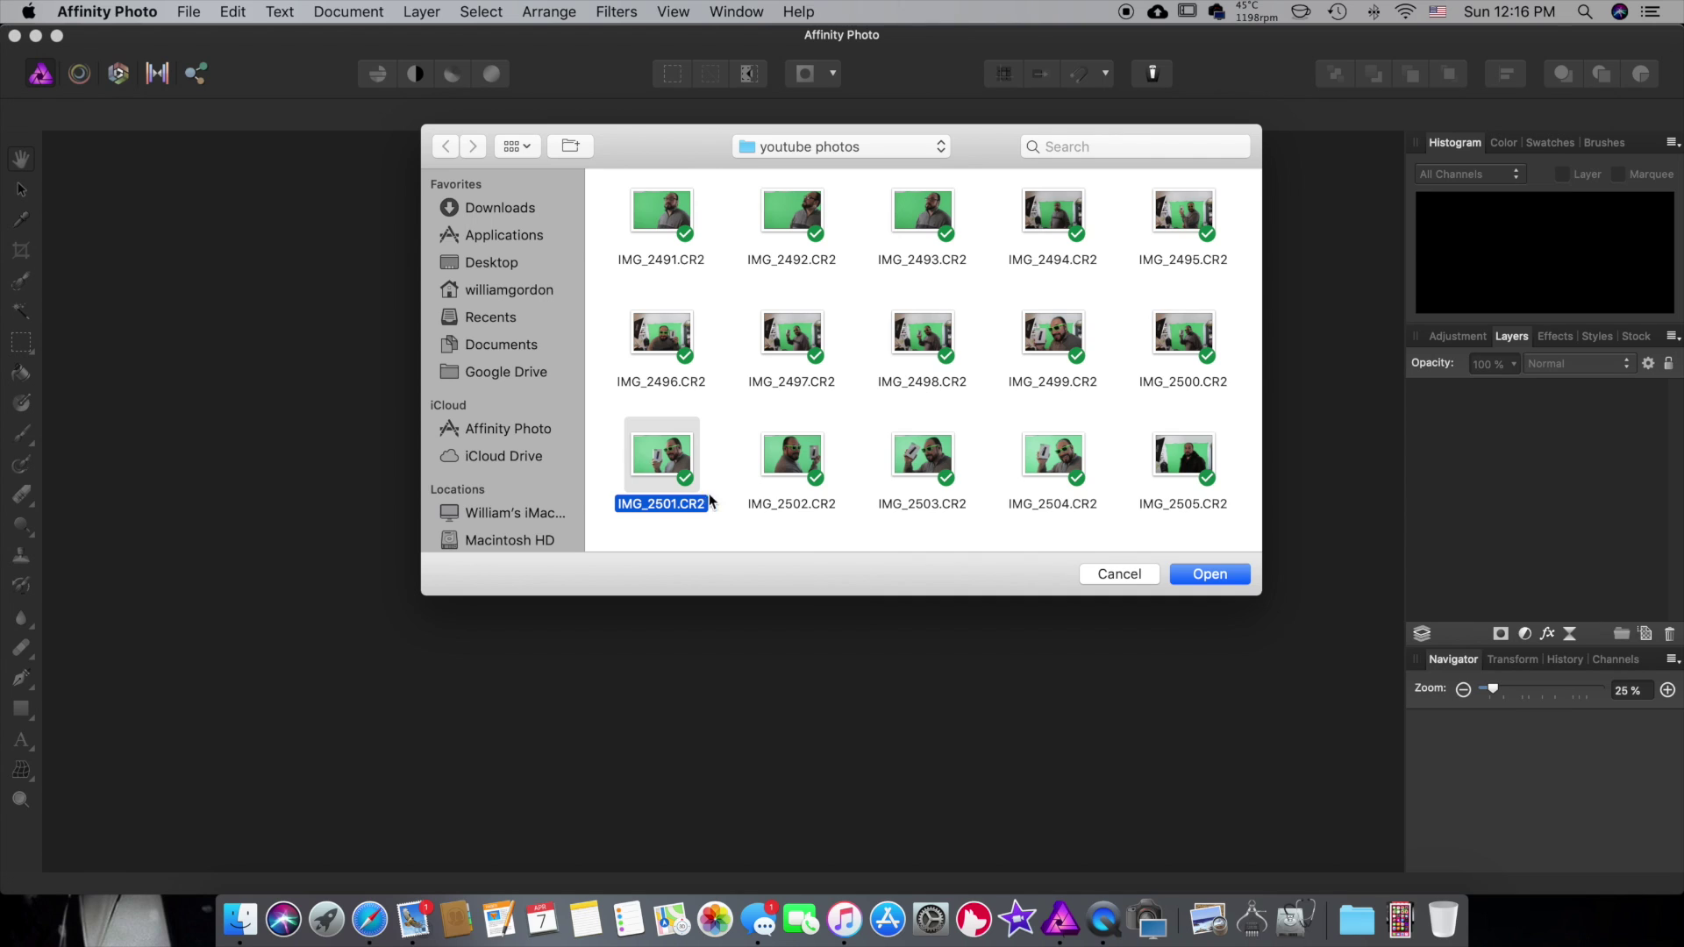
pyautogui.click(1228, 575)
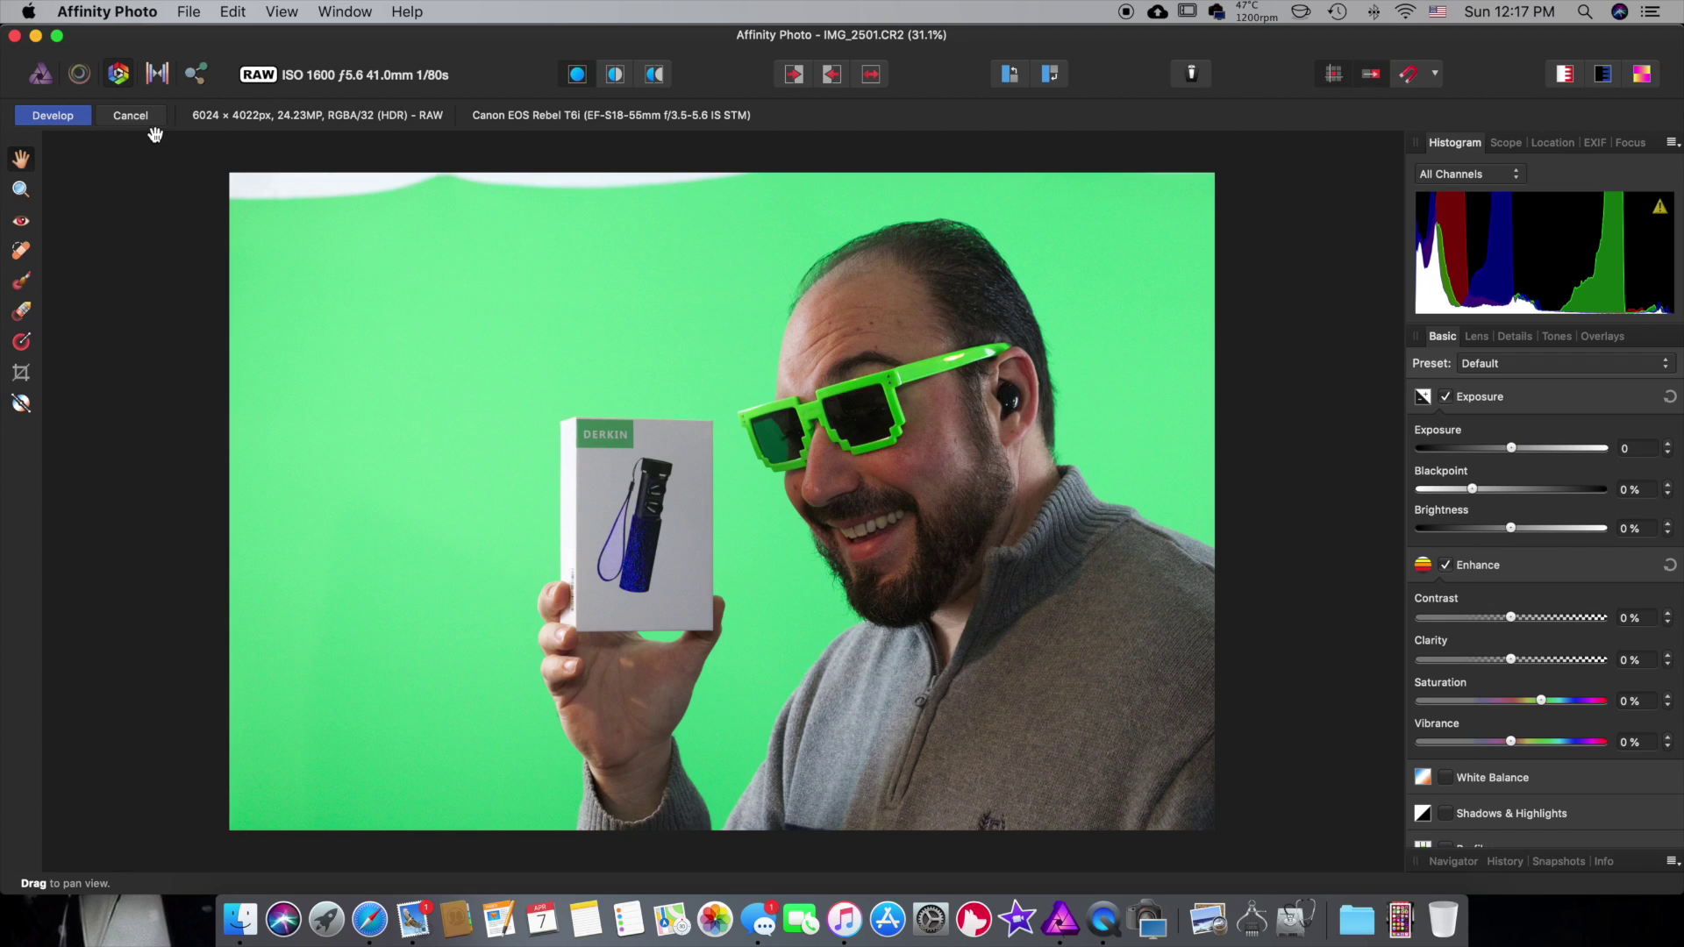
# - Set Exposure to 0.398, Blackpoint to 6%, Brightness to 7%, Contrast to 5%, Clarity to 17%, Saturation to 8% and Vibrance to 13%
pyautogui.moveTo(1529, 446); pyautogui.dragTo(1537, 530)
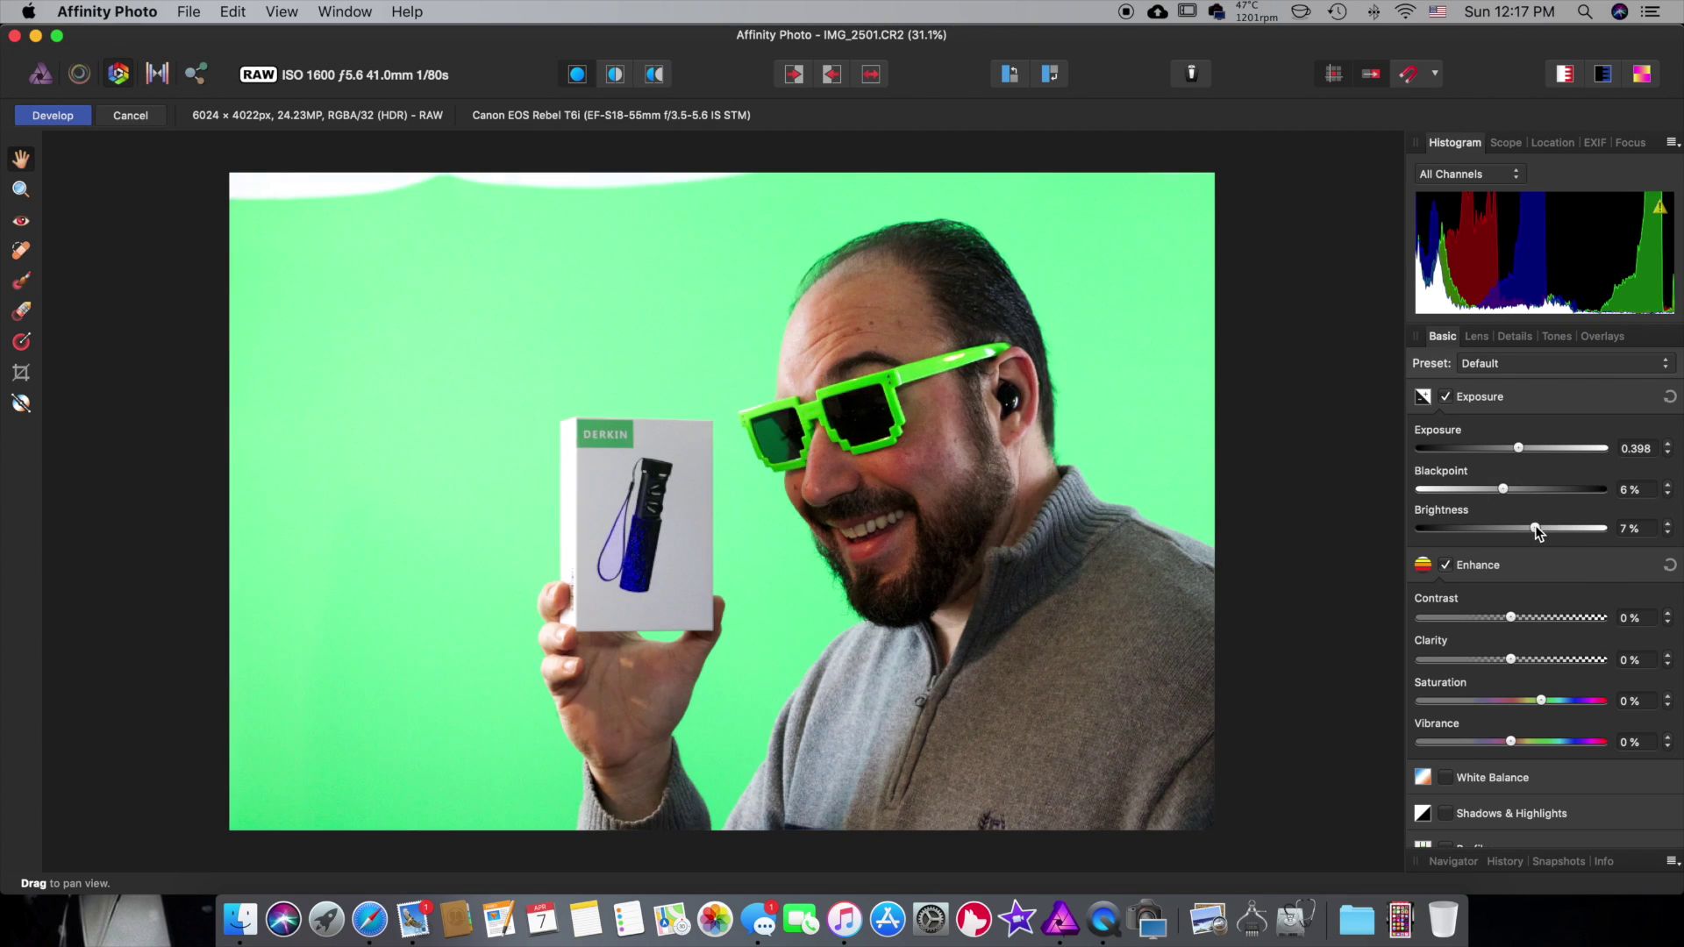
pyautogui.click(1531, 618)
pyautogui.moveTo(1530, 618); pyautogui.dragTo(1521, 618)
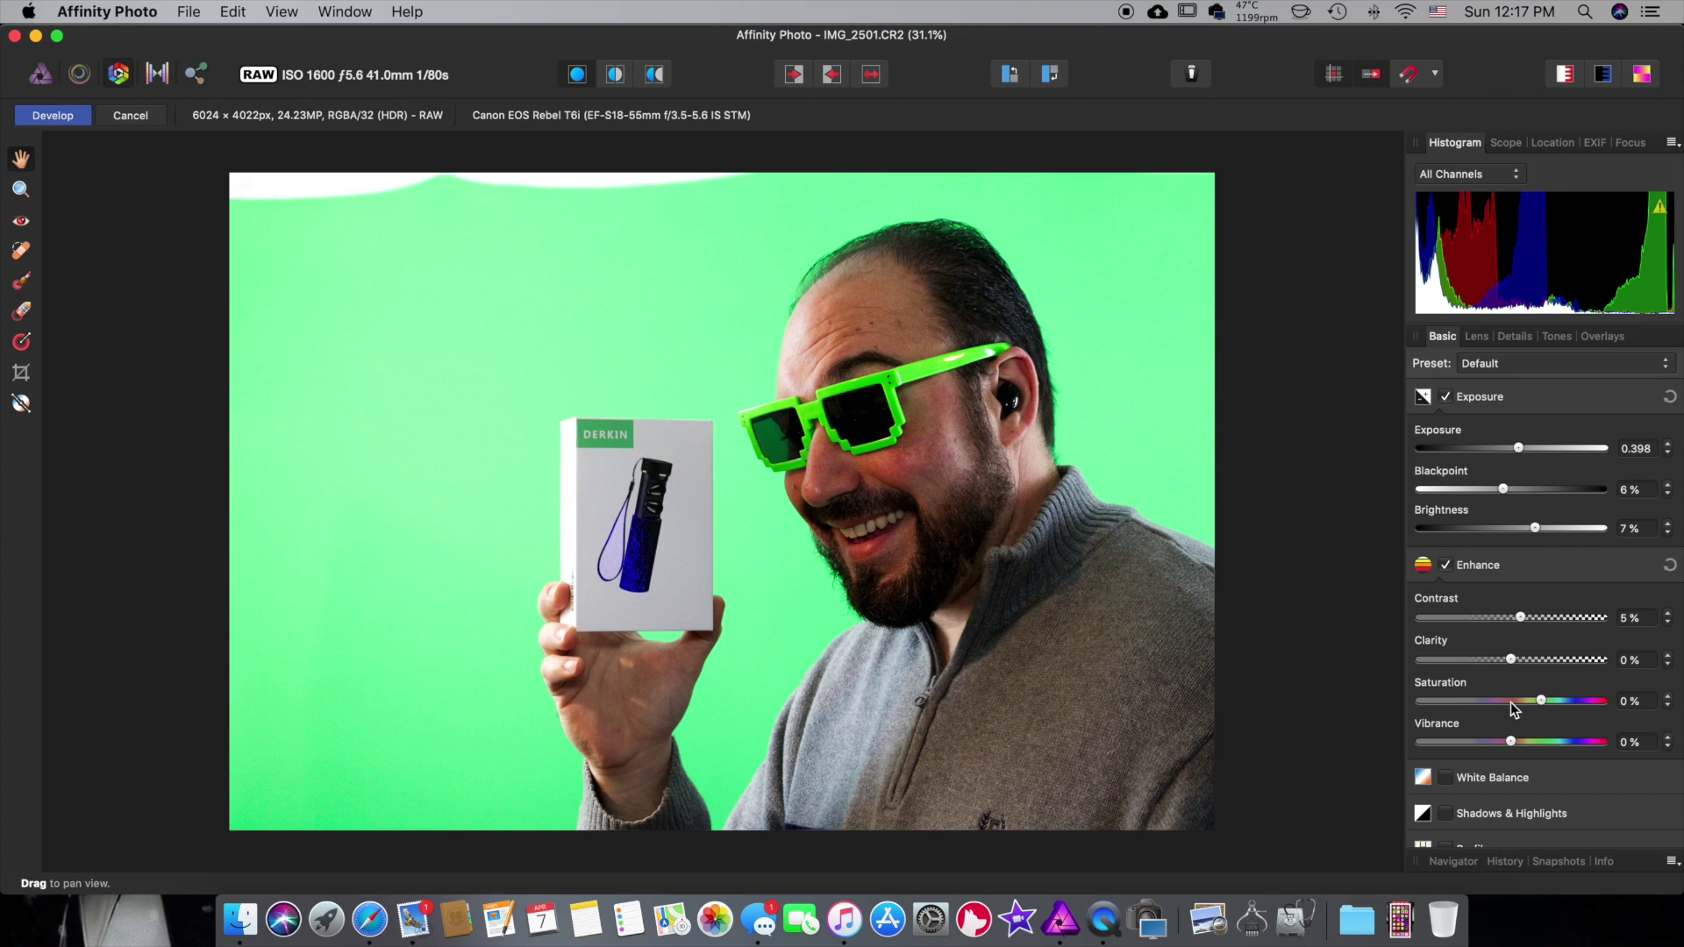
pyautogui.click(1526, 660)
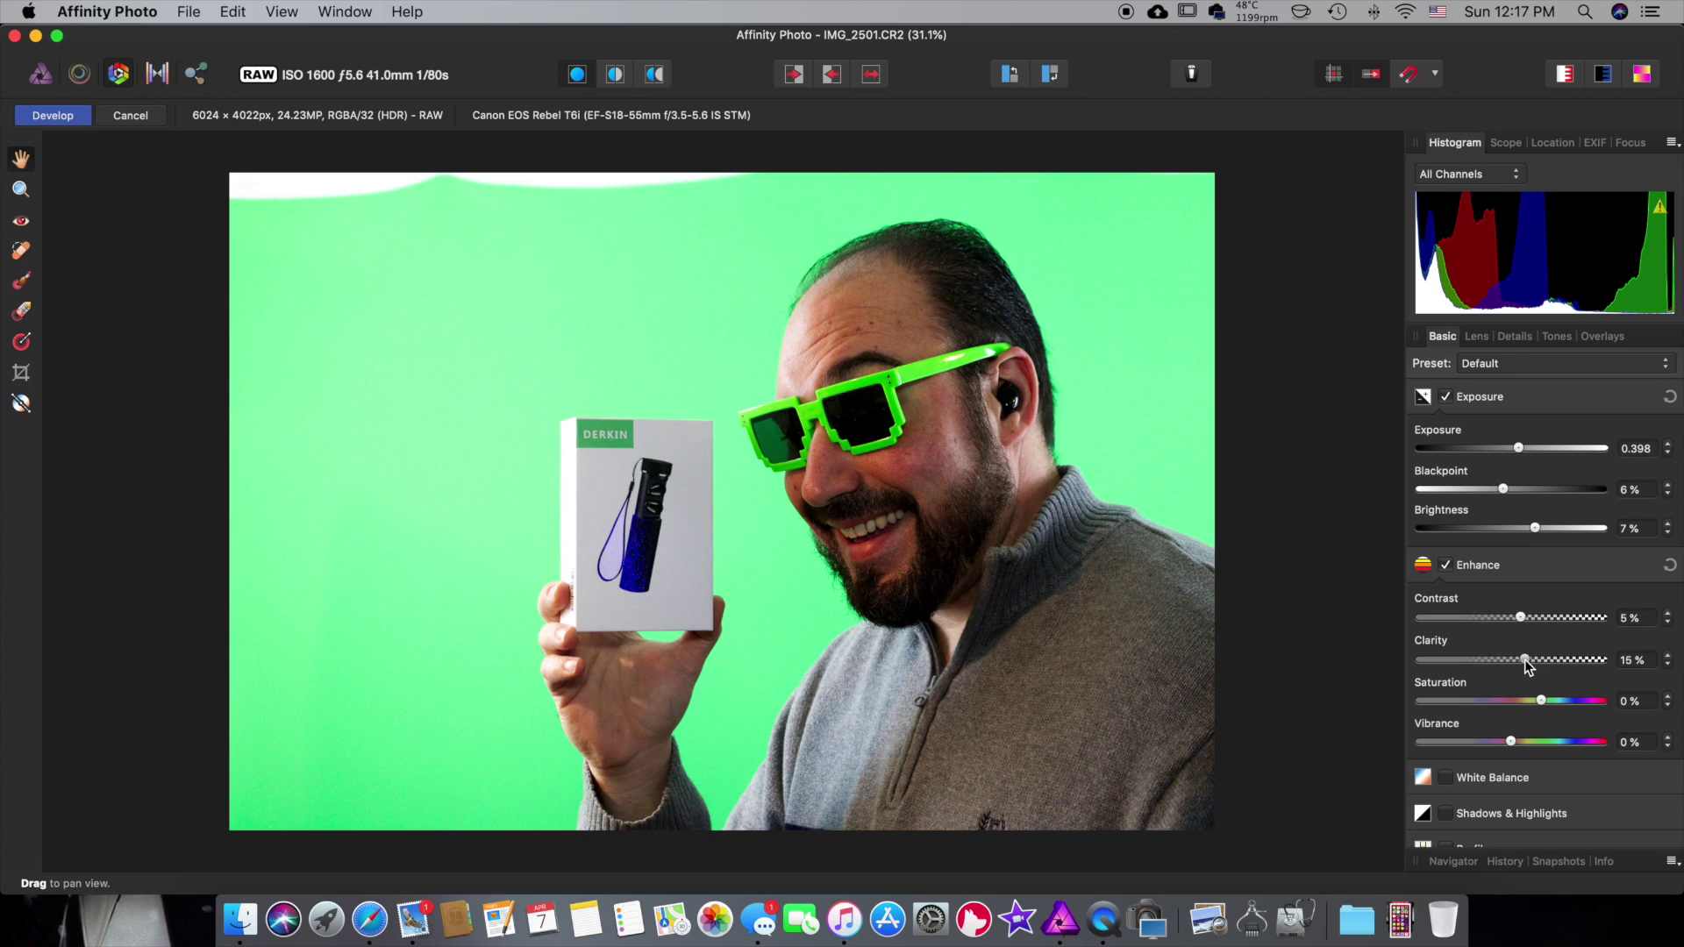
pyautogui.moveTo(1525, 660); pyautogui.dragTo(1546, 704)
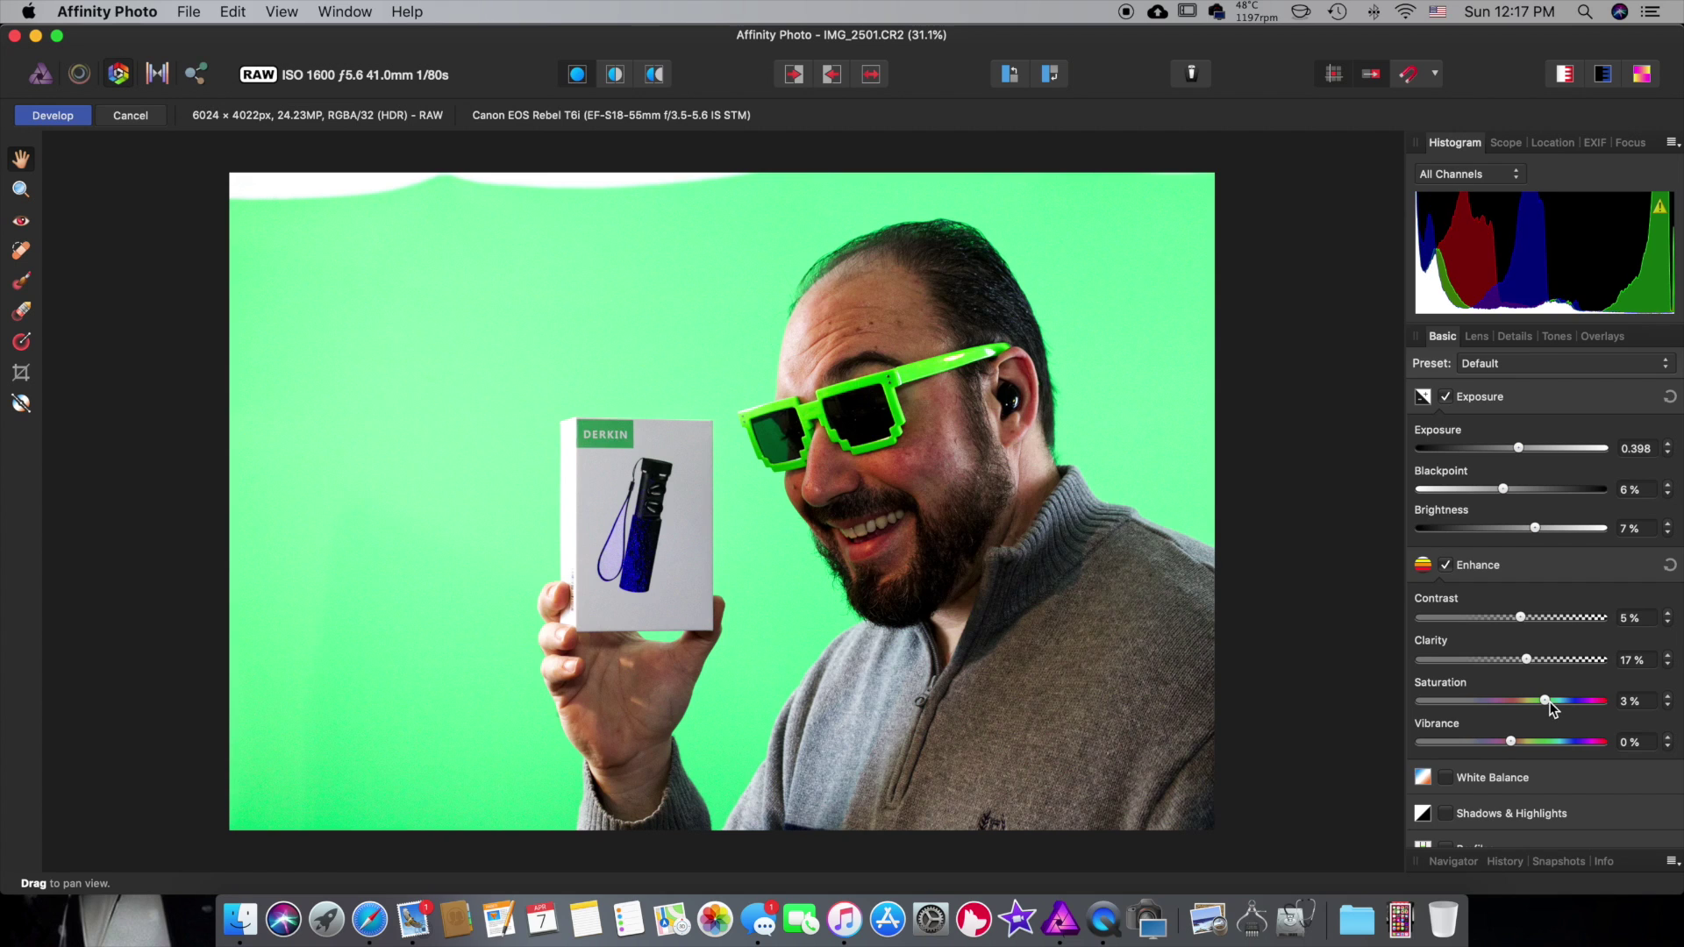
pyautogui.moveTo(1545, 701); pyautogui.dragTo(1551, 701)
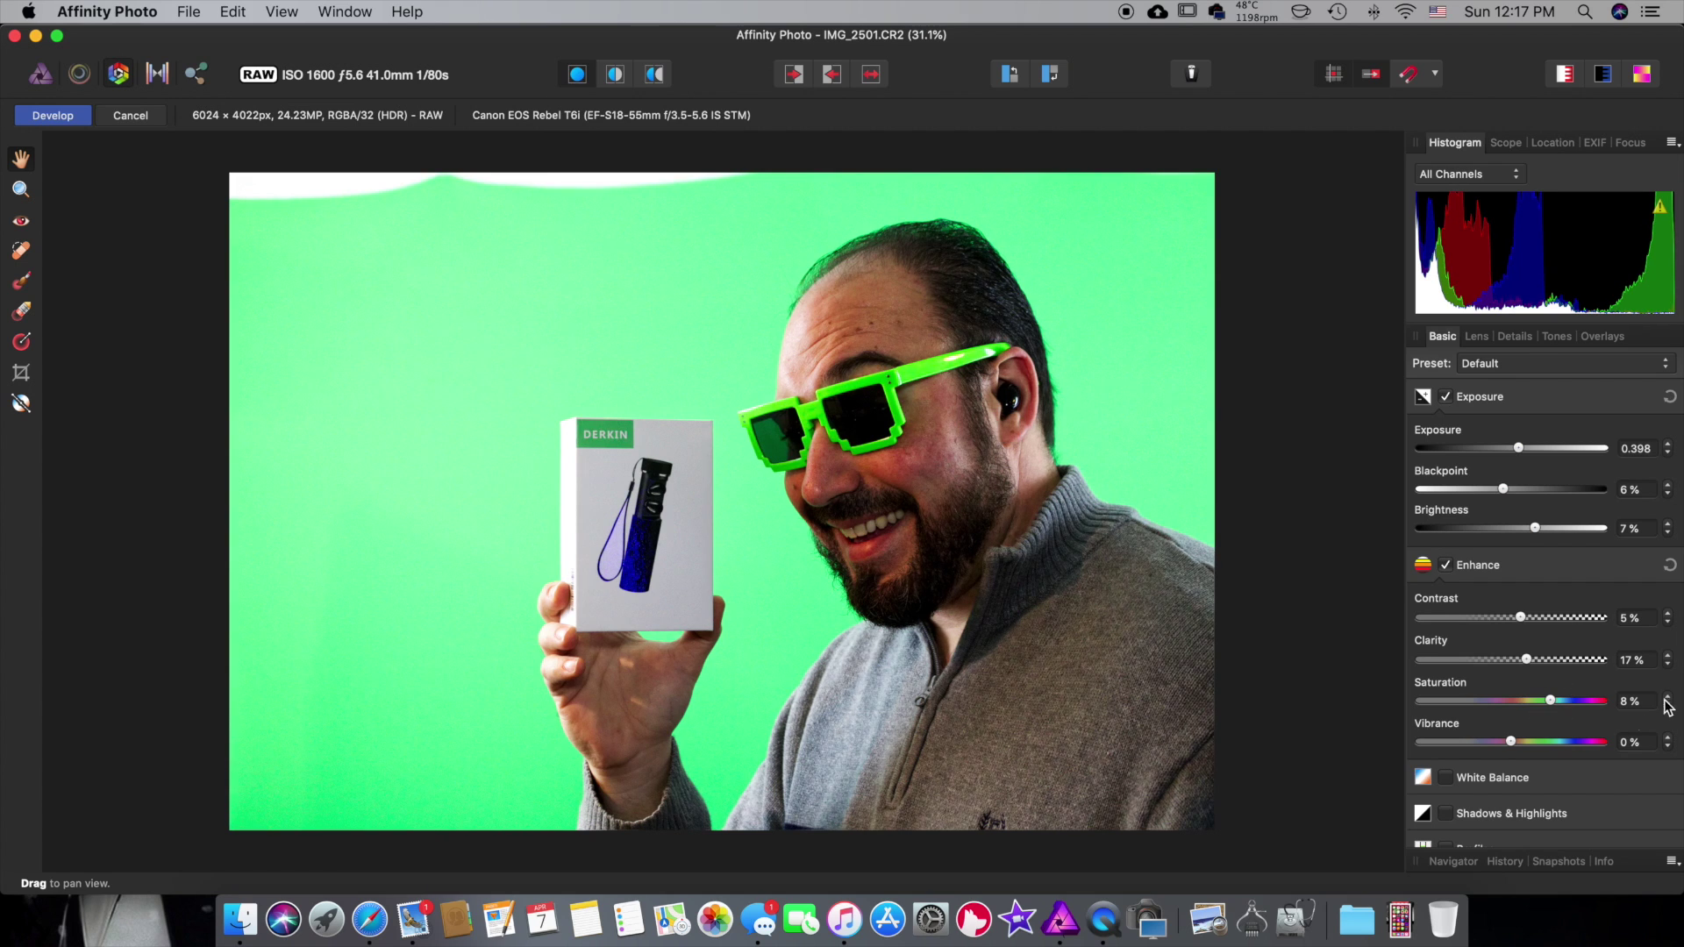
pyautogui.scroll(-2, 1482, 748)
# - Enable White Balance and set its Temperature to 4477 K and Tint to 1%
pyautogui.click(1480, 764)
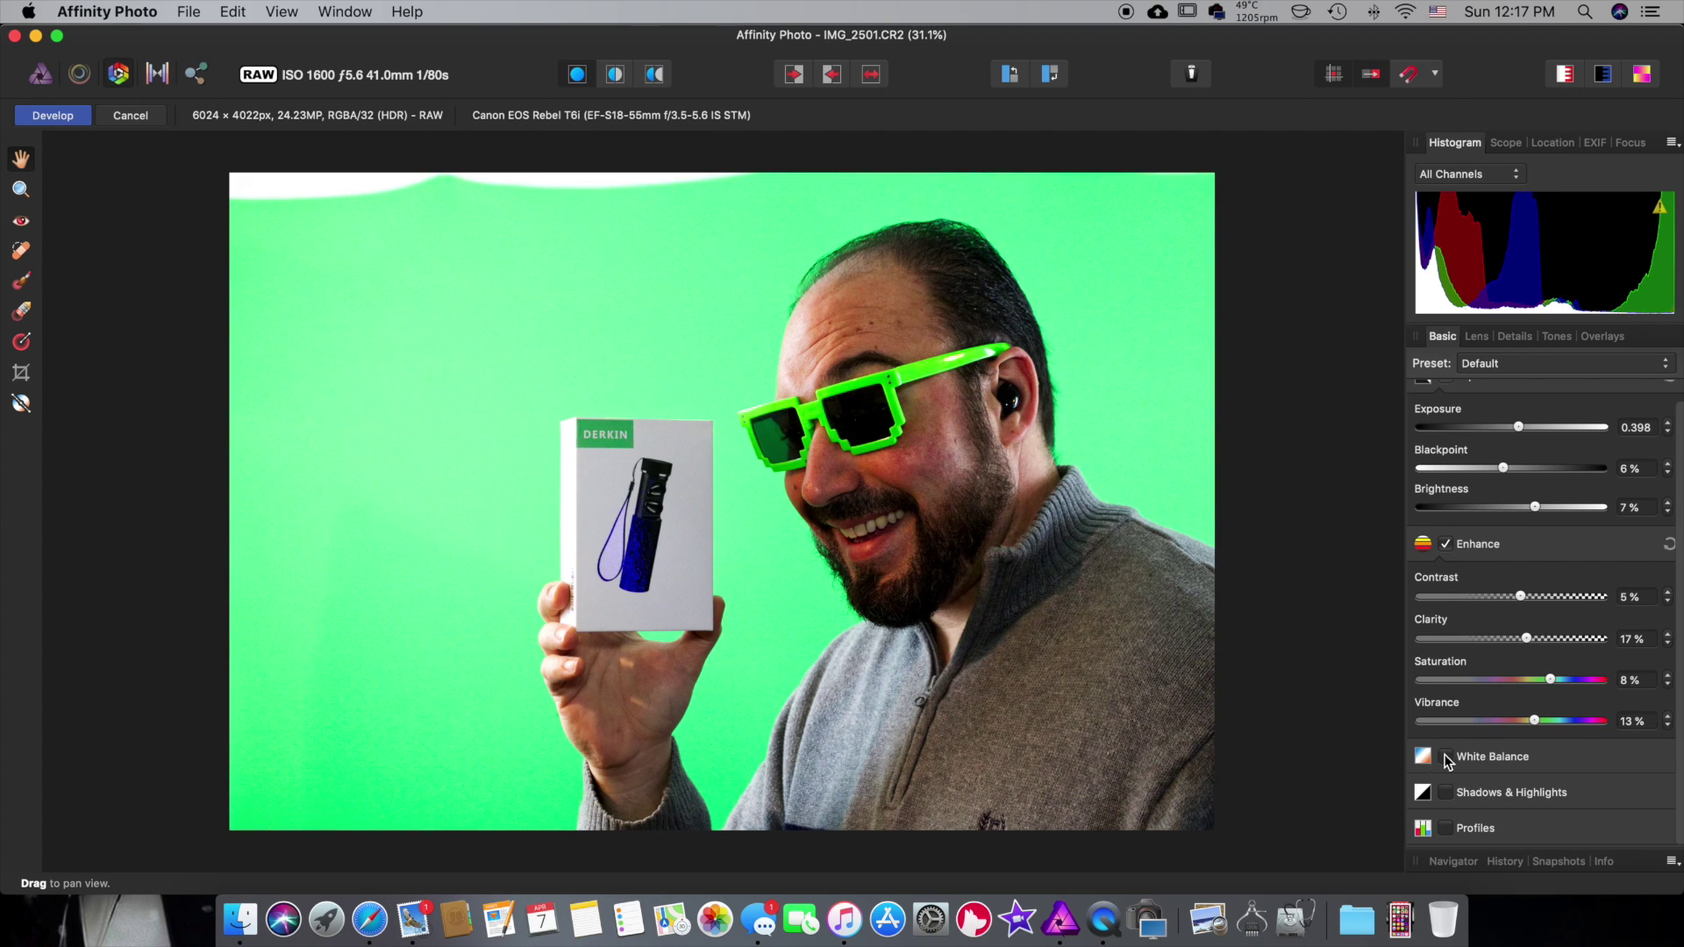
pyautogui.scroll(-3, 1483, 770)
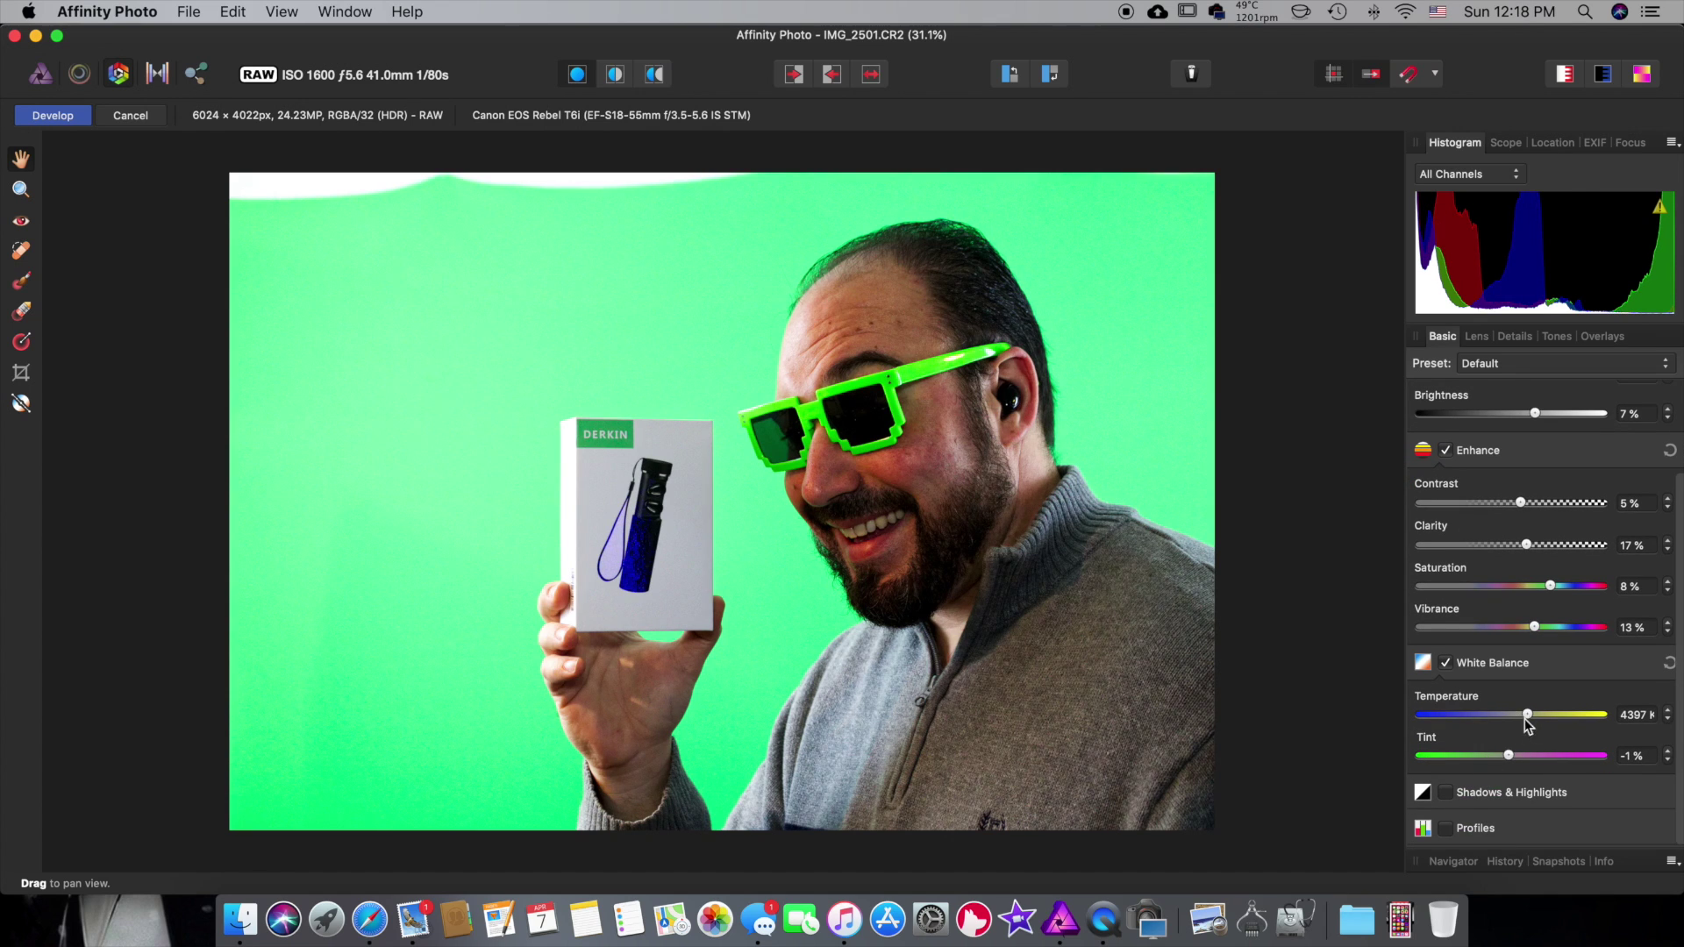
pyautogui.moveTo(1524, 718); pyautogui.dragTo(1513, 756)
# - Enable Shadows & Highlights with Shadows at -38% and Highlights at 41%, and develop the raw photo
pyautogui.click(1445, 794)
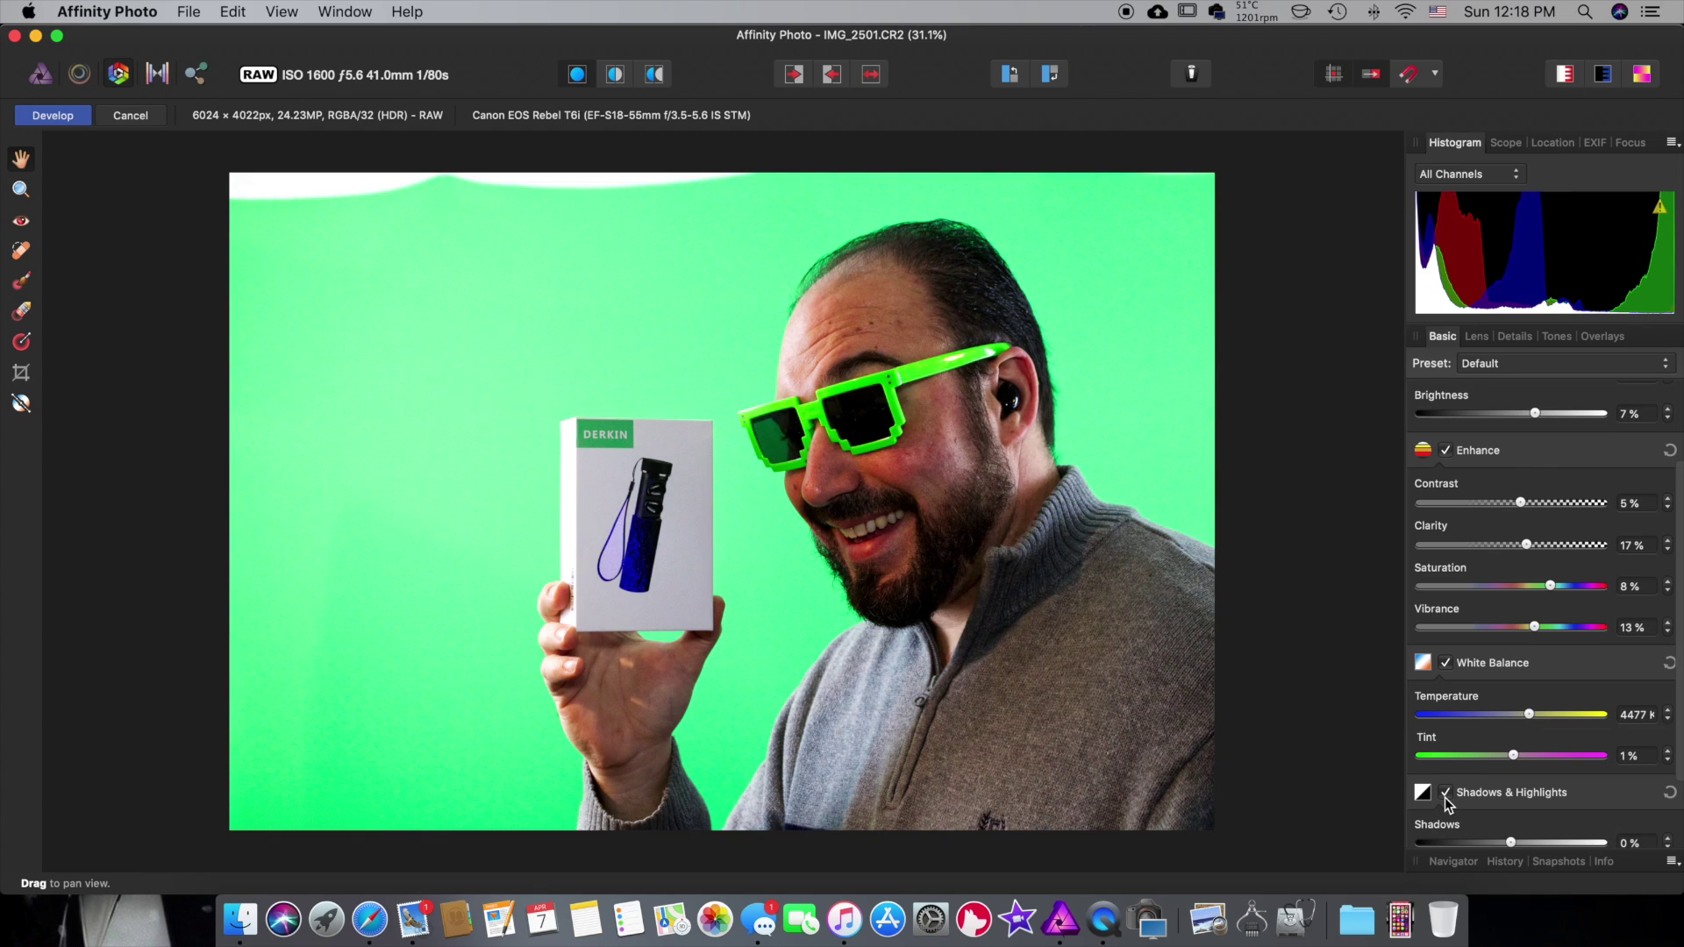
pyautogui.scroll(-2, 1528, 812)
pyautogui.click(1485, 752)
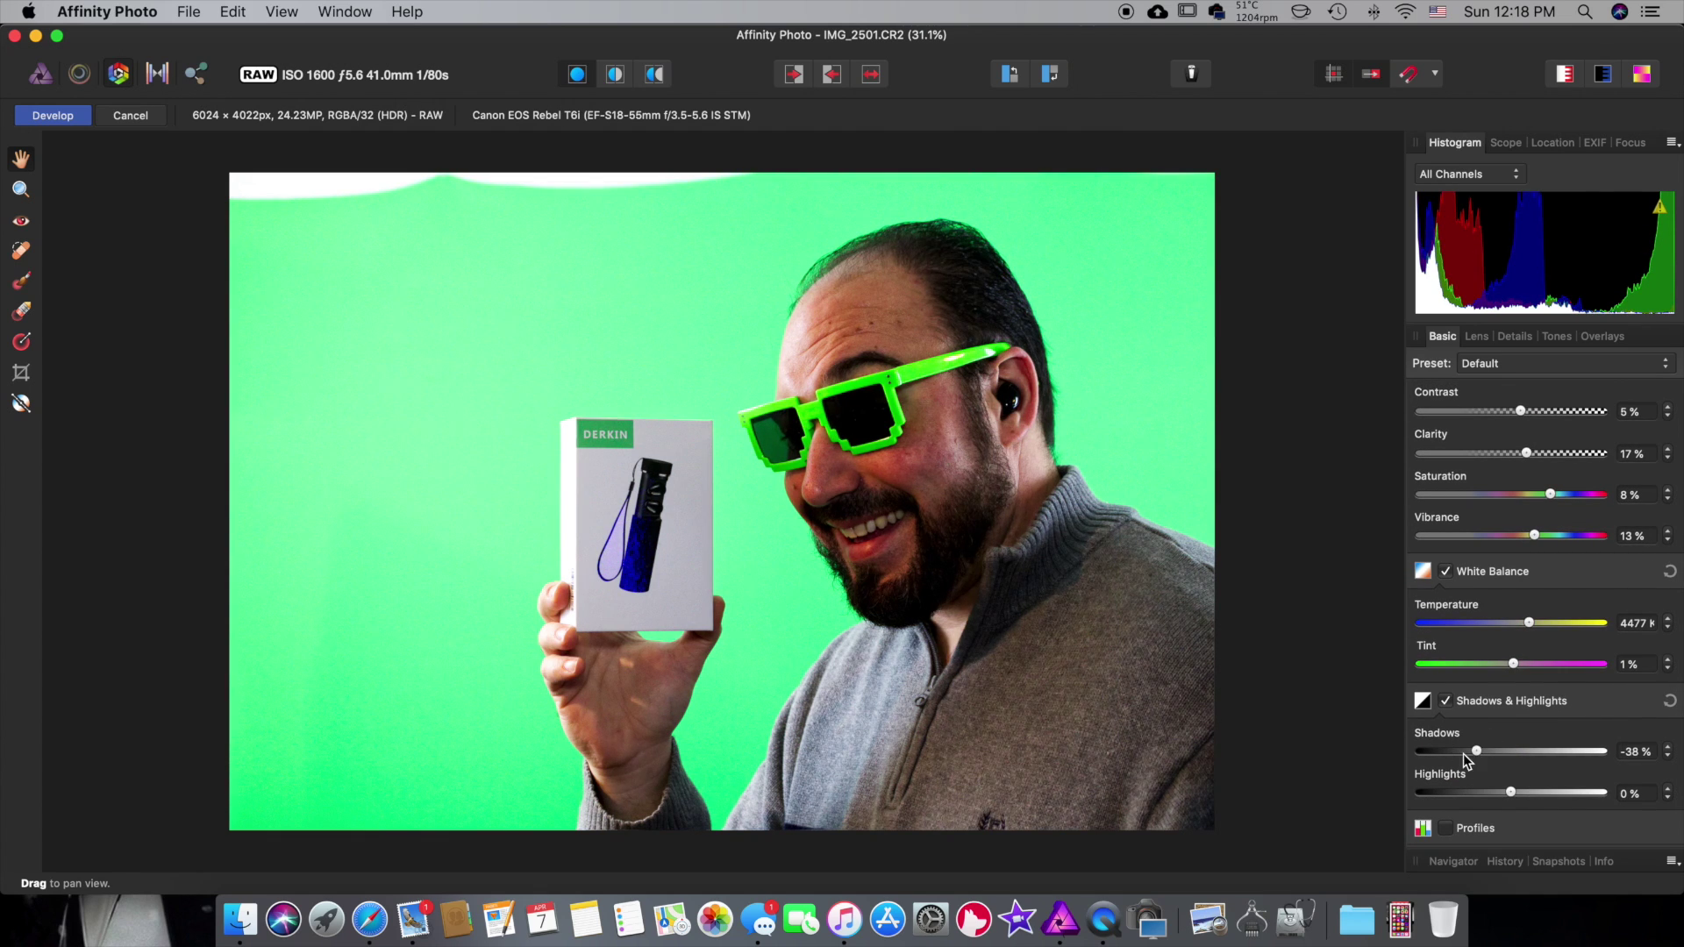
pyautogui.click(1548, 793)
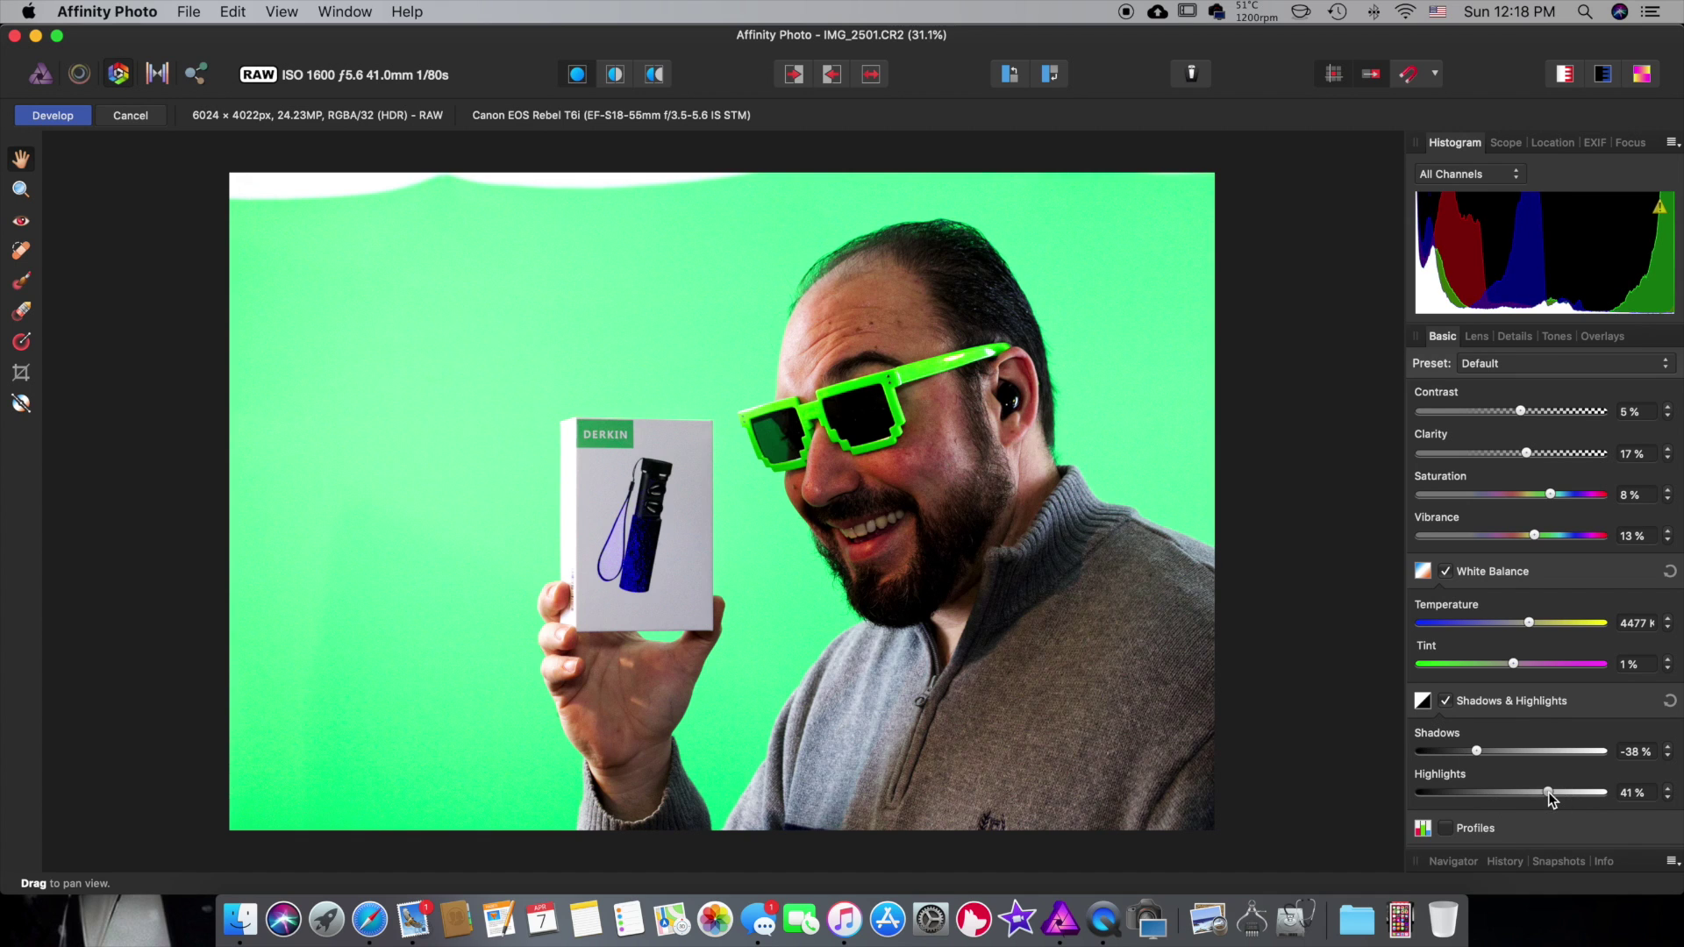
pyautogui.scroll(5, 1570, 614)
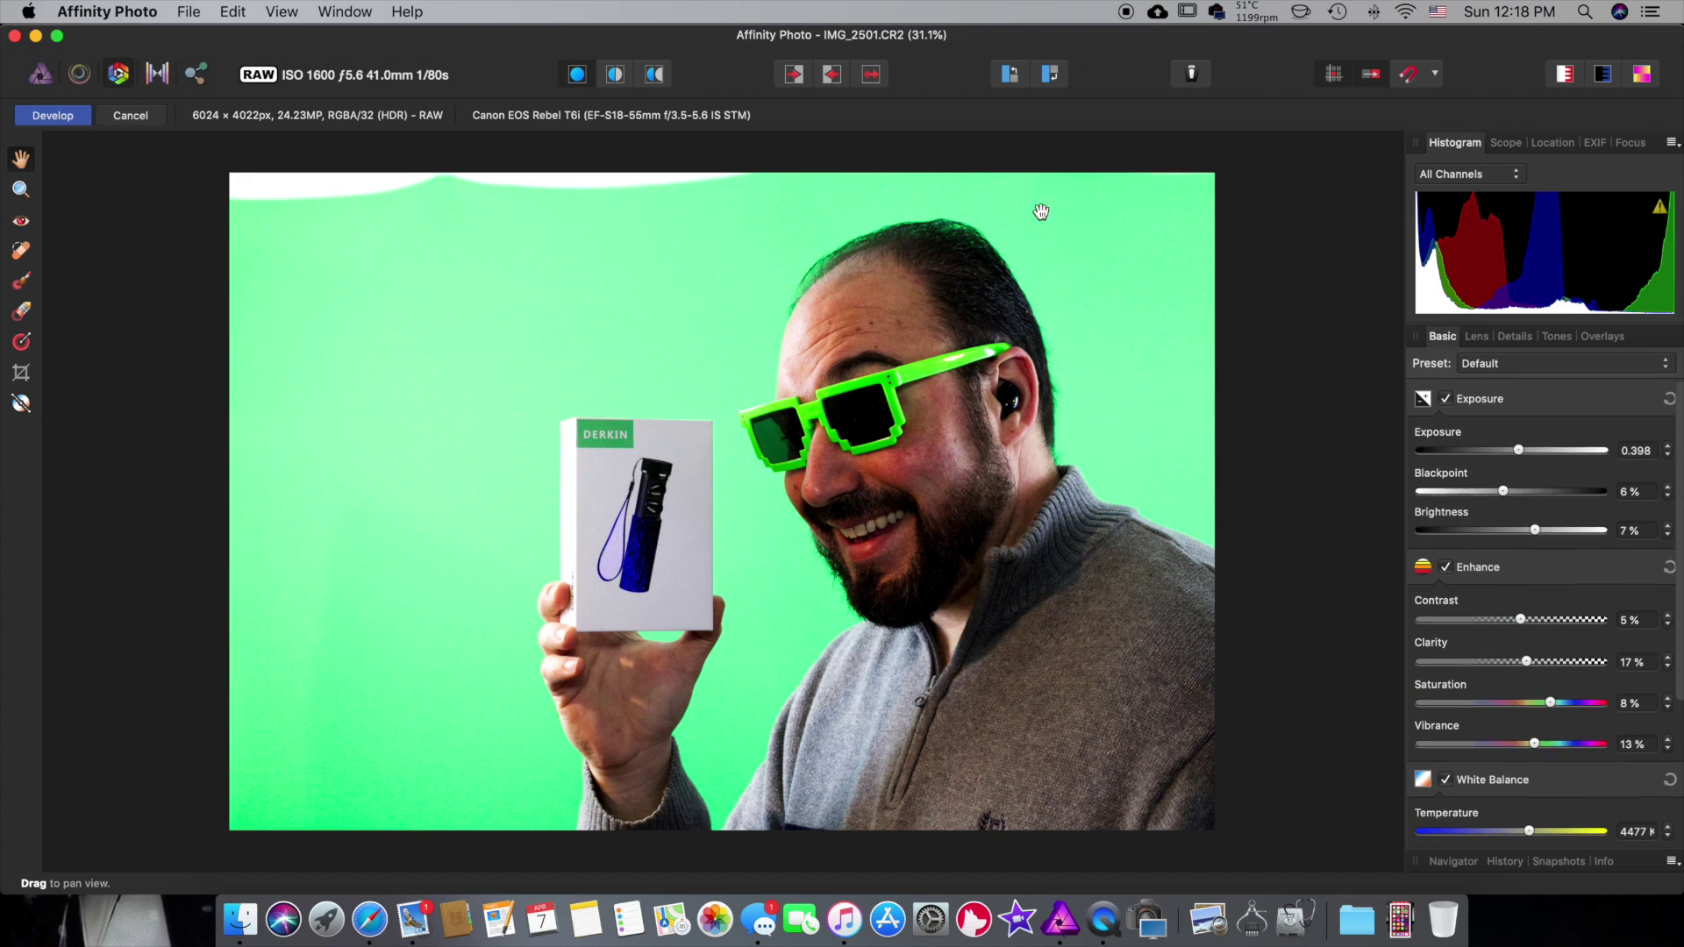
pyautogui.click(61, 117)
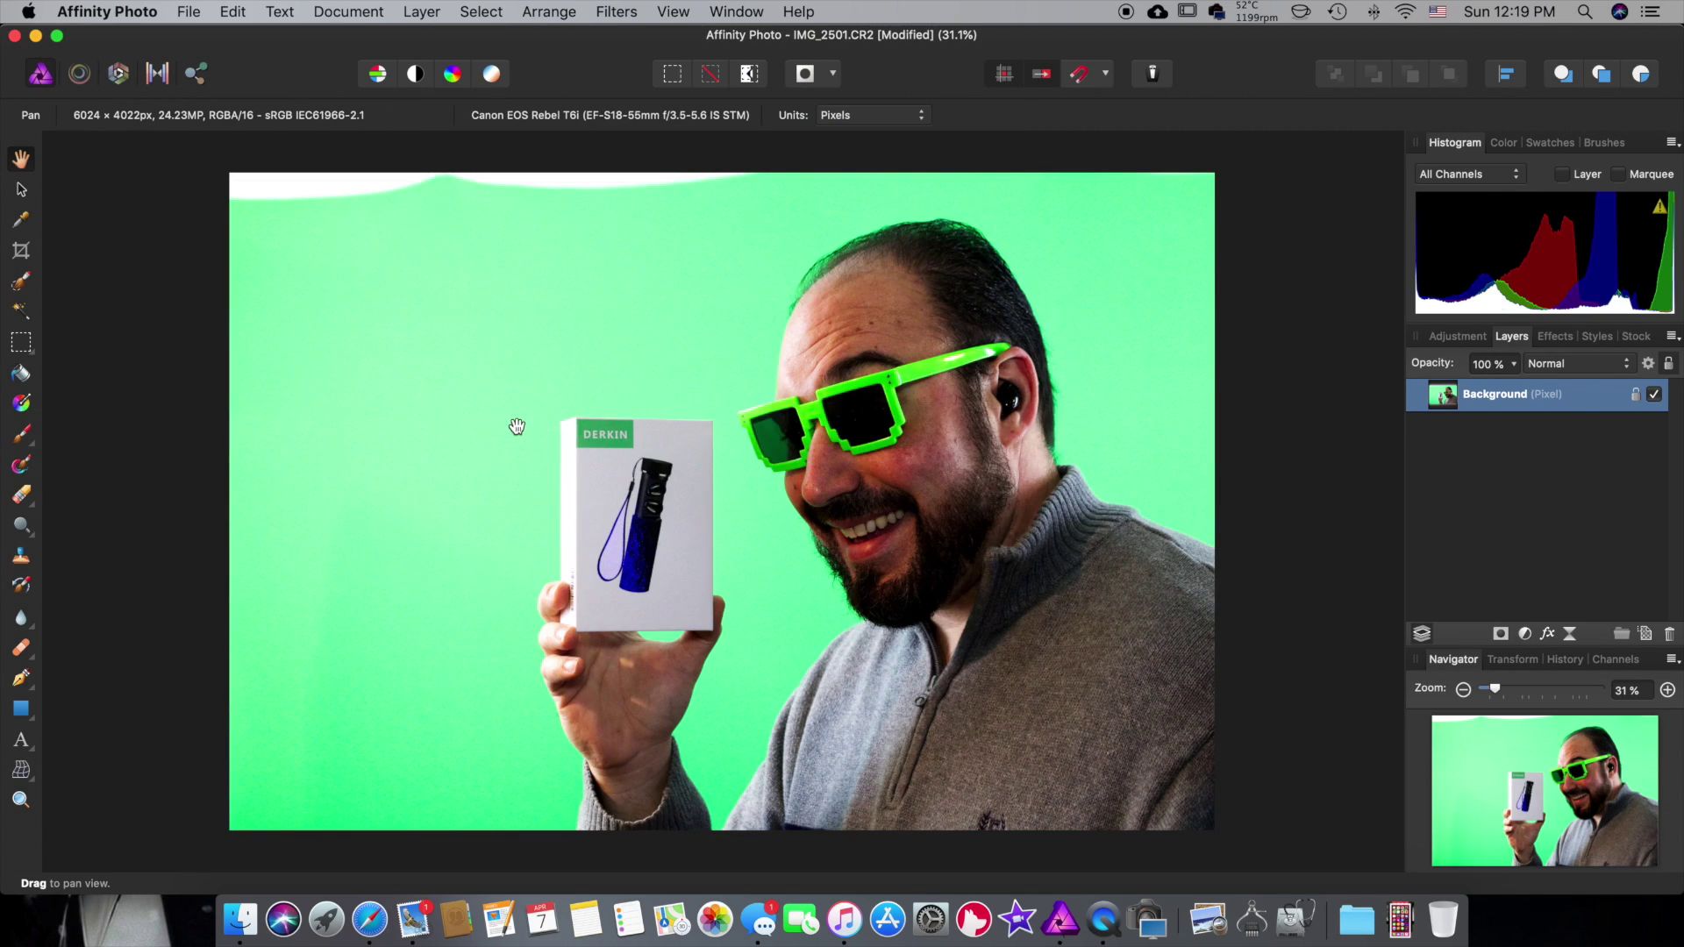
pyautogui.click(21, 285)
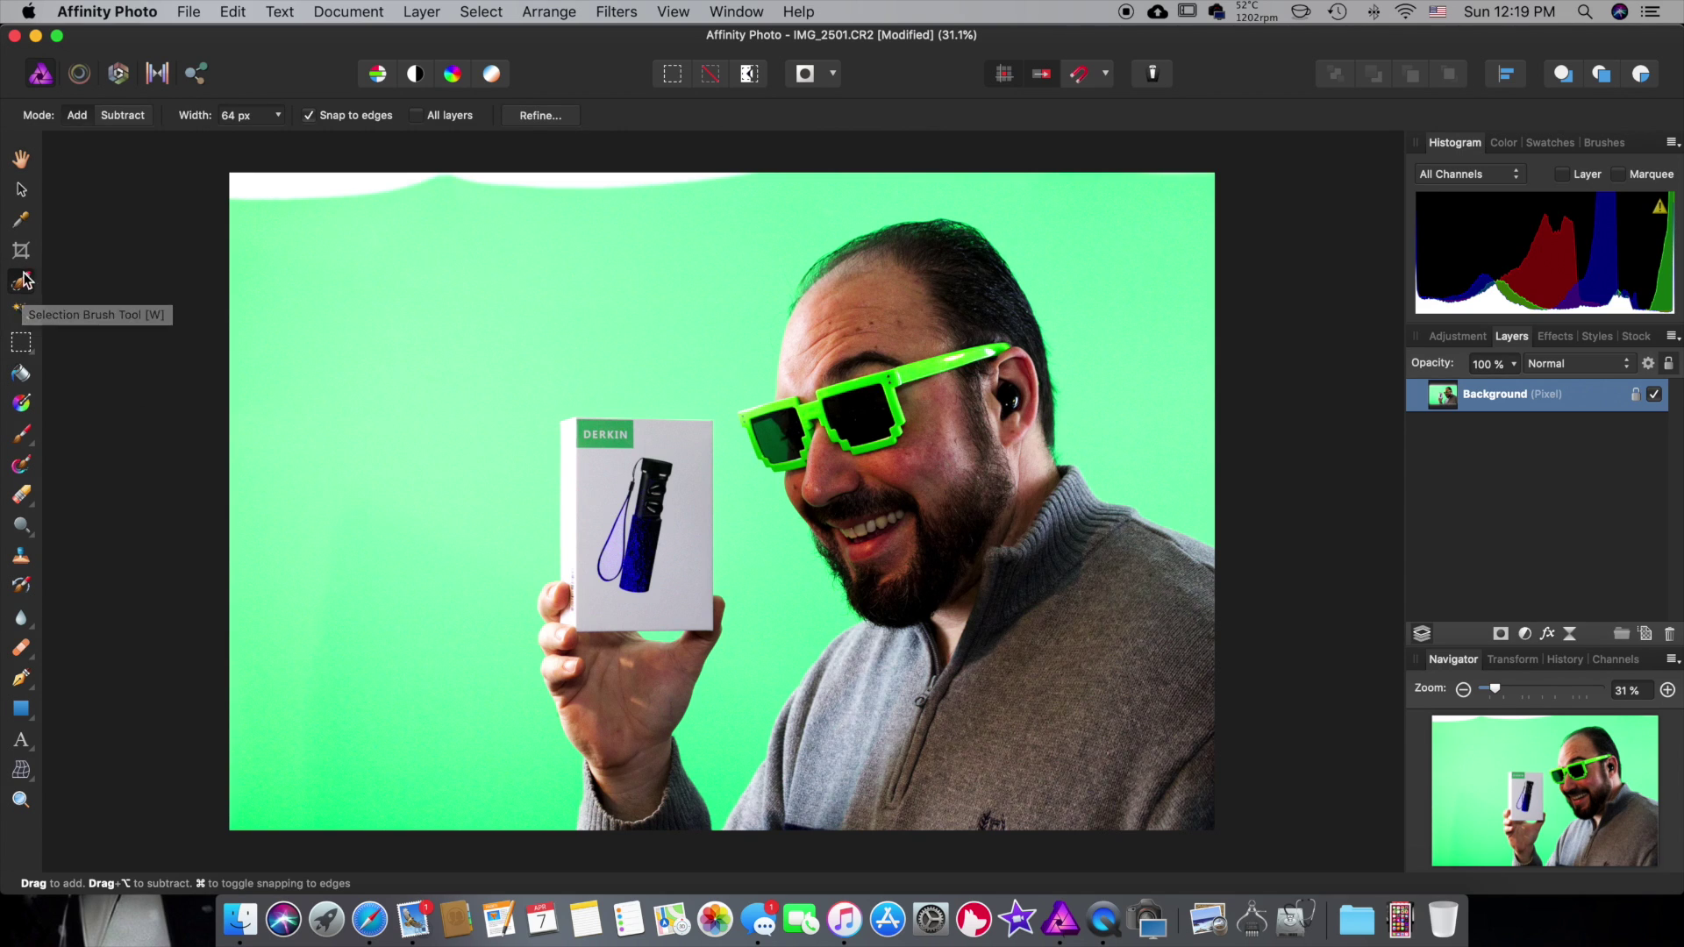
pyautogui.click(24, 313)
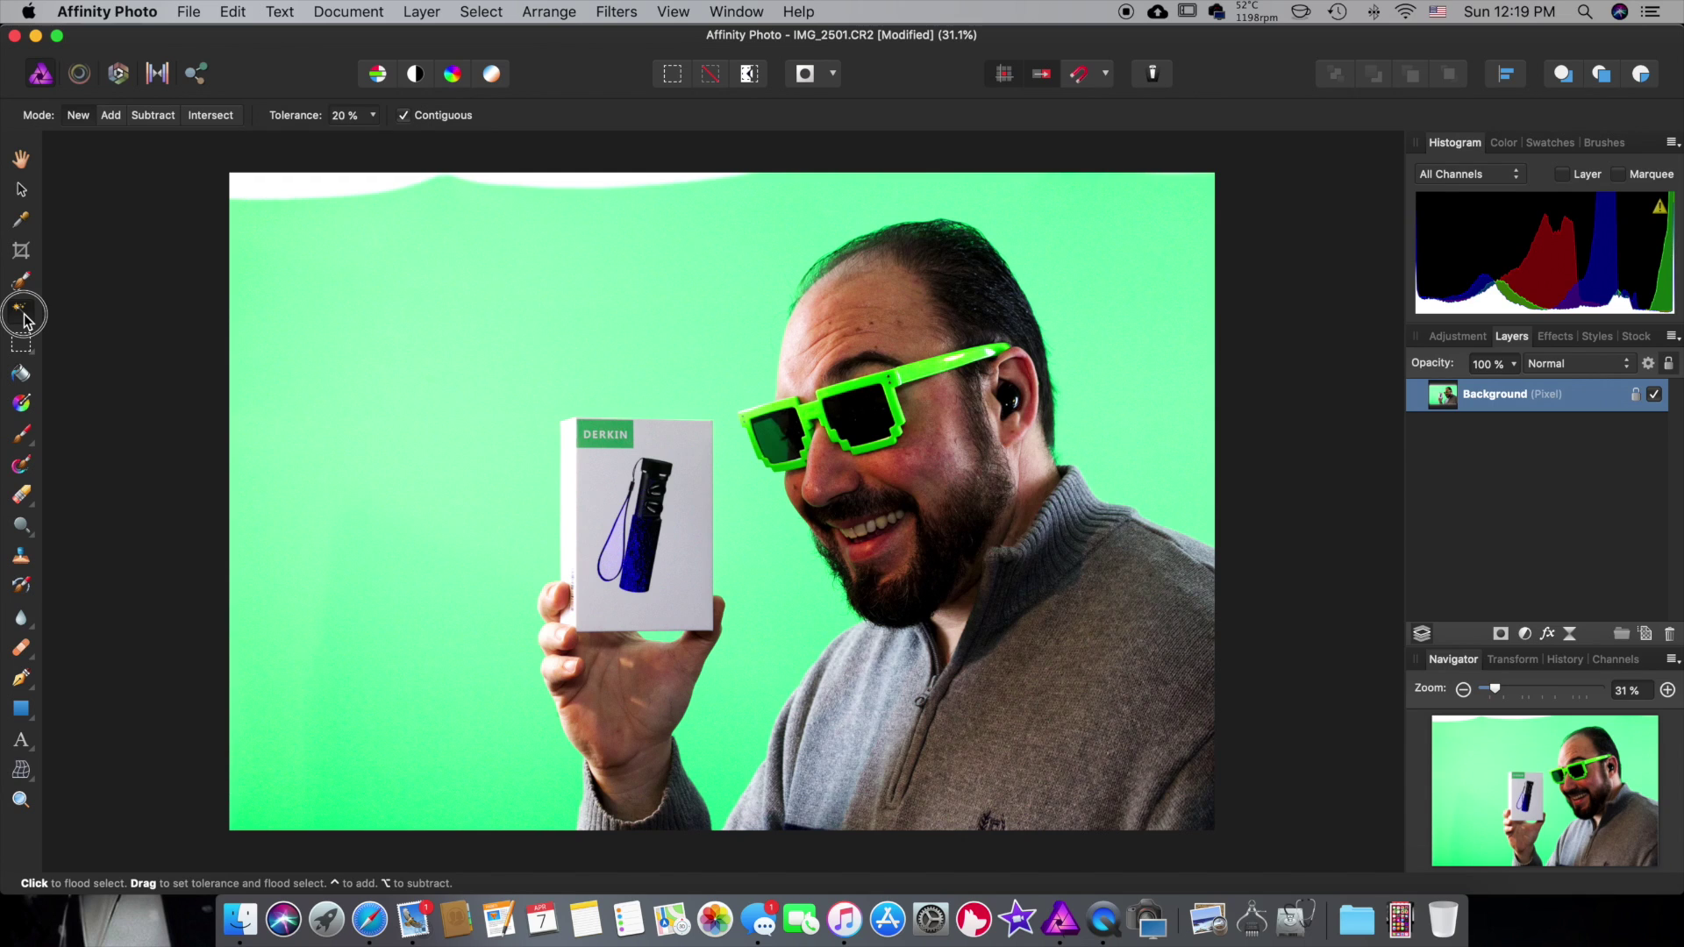
pyautogui.click(23, 286)
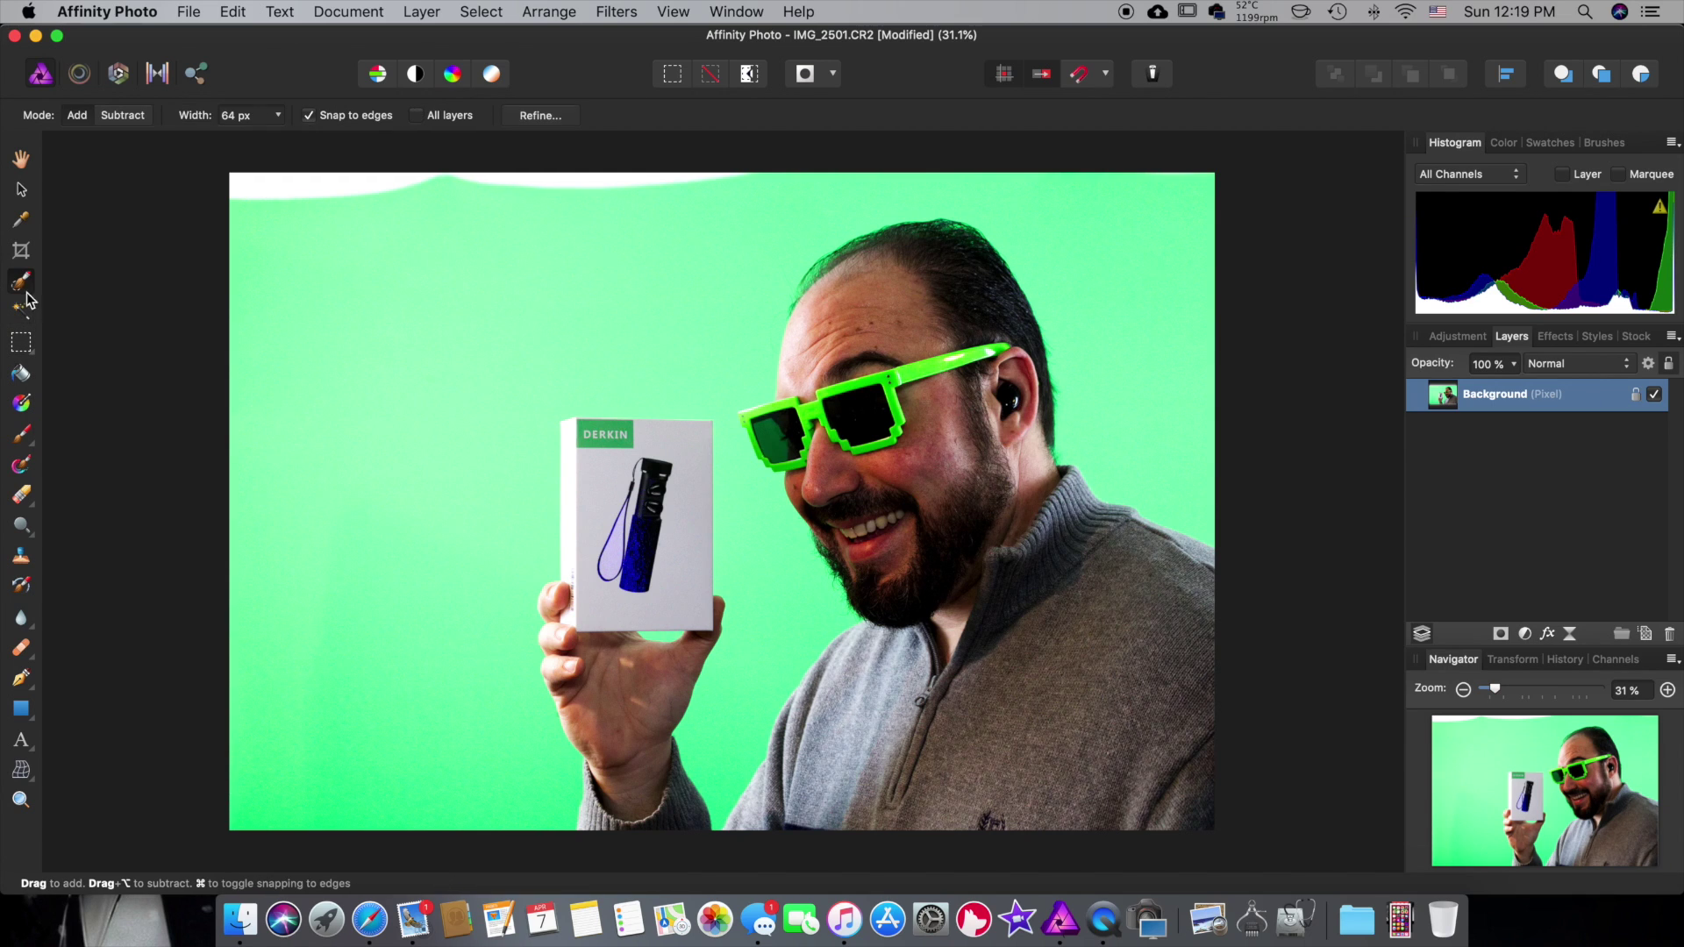
# - Draw a rounded freehand selection over the green background beside the box with the Free hand Selection Tool
pyautogui.click(25, 344)
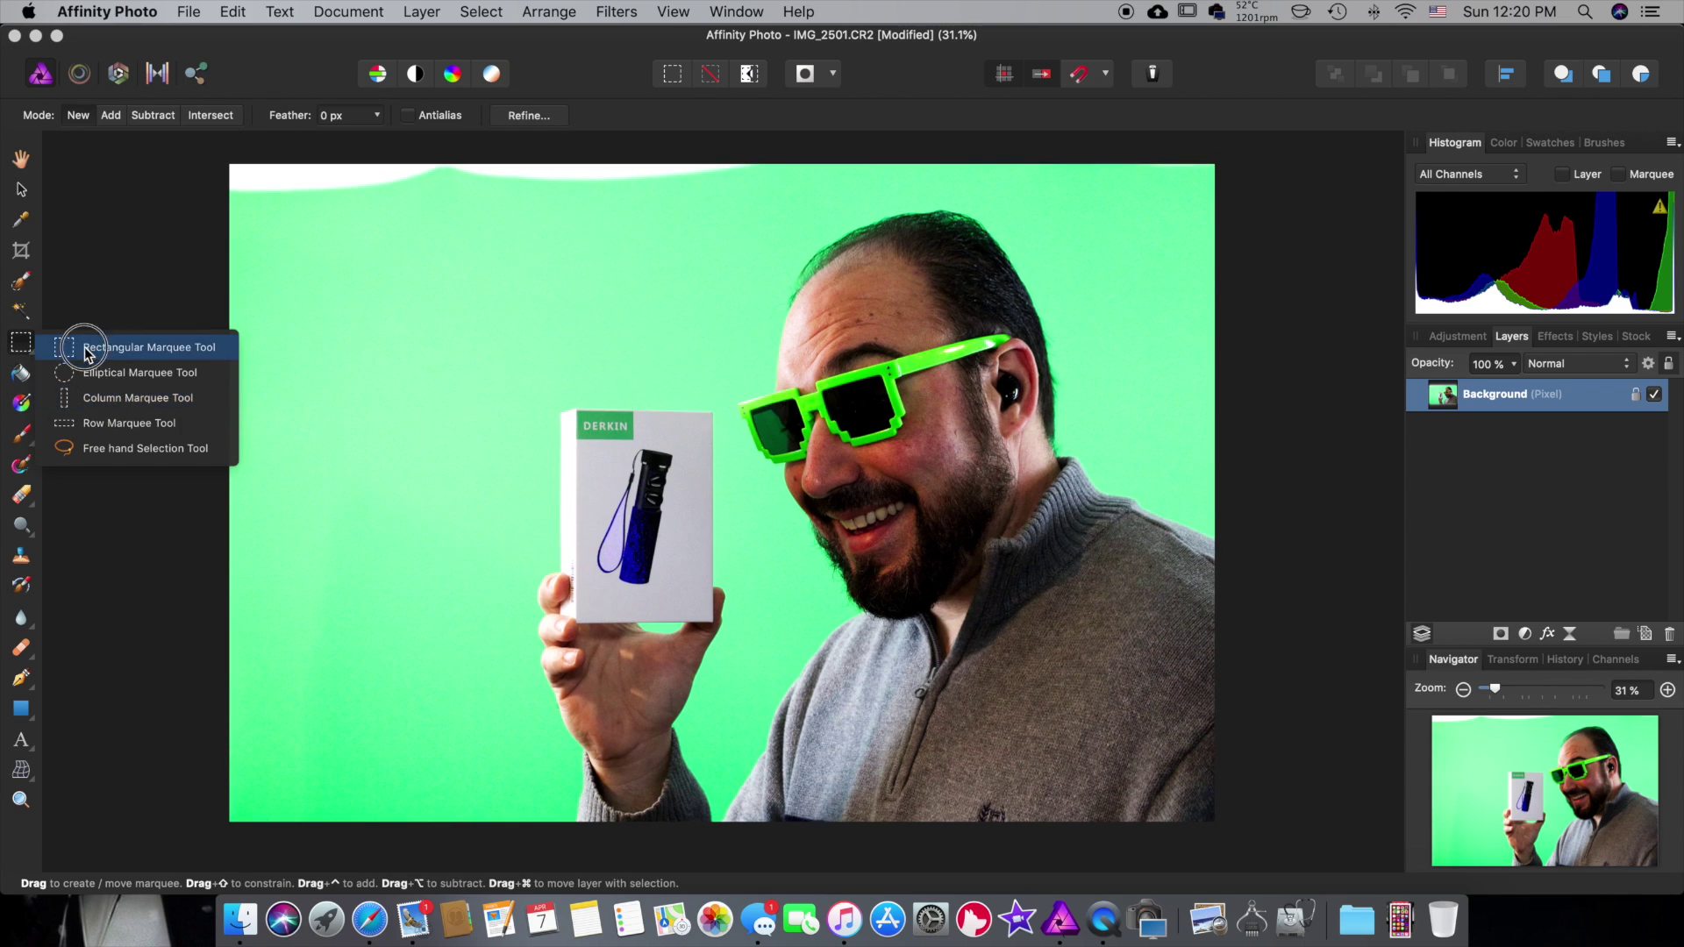
pyautogui.click(106, 451)
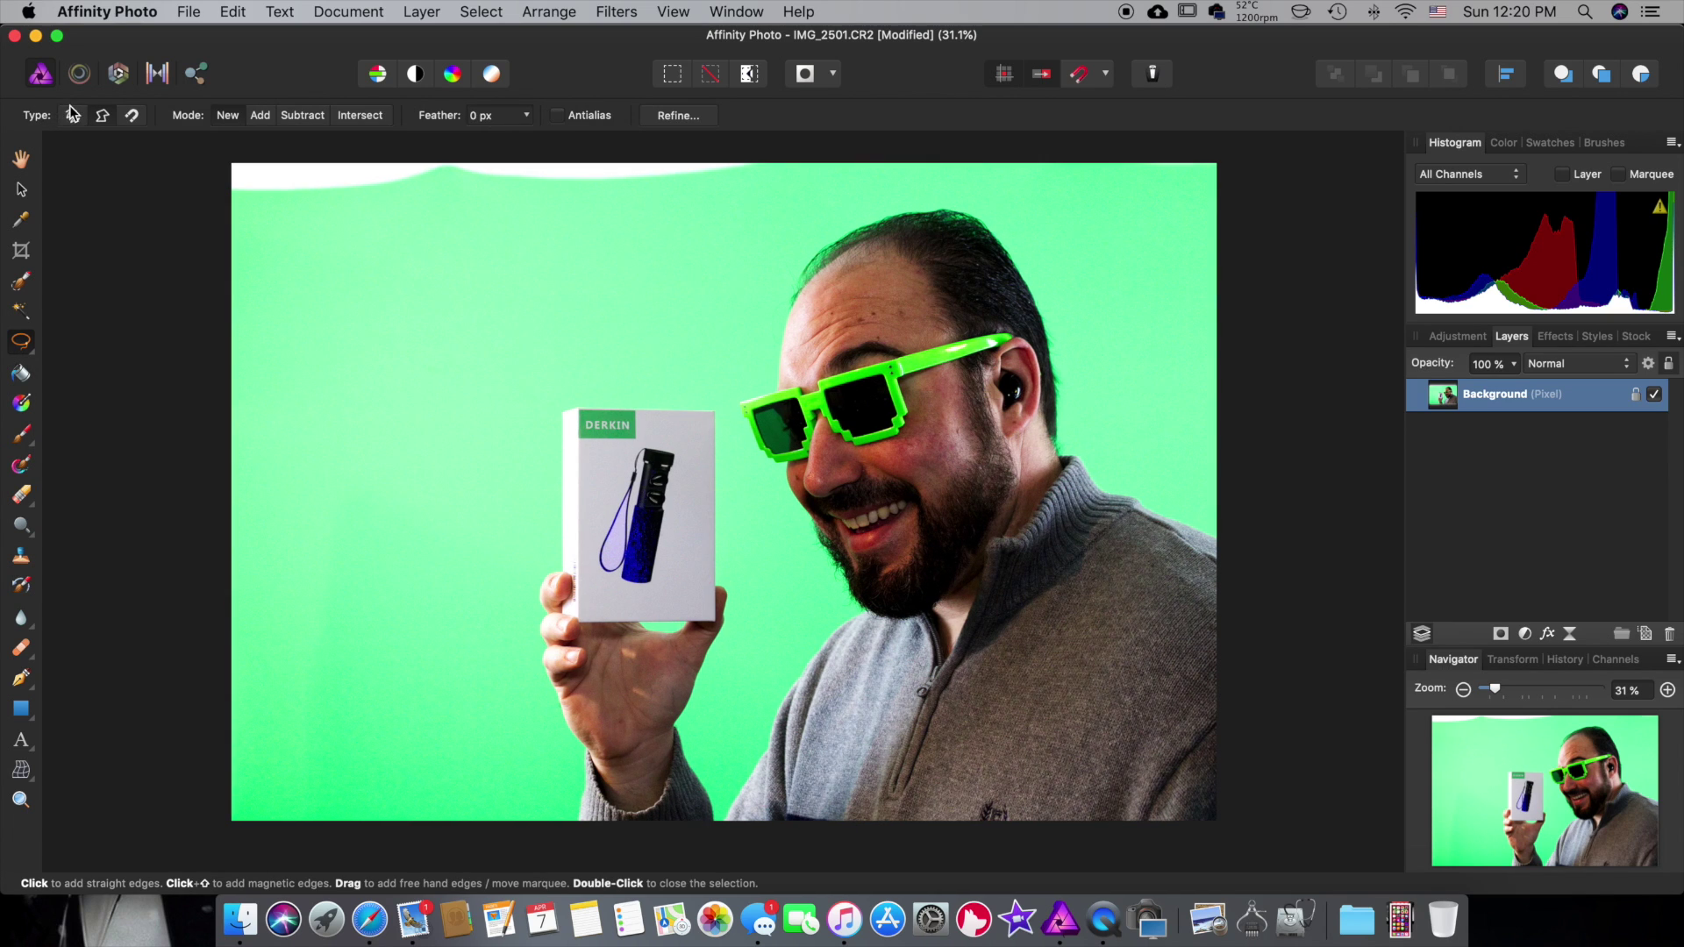
pyautogui.moveTo(377, 302)
pyautogui.mouseDown()
pyautogui.moveTo(539, 508)
pyautogui.moveTo(361, 301)
pyautogui.mouseUp()
# - Draw a closed seven-point polygonal selection over the green background and part of the product box
pyautogui.click(103, 116)
pyautogui.click(324, 223)
pyautogui.click(502, 258)
pyautogui.click(636, 327)
pyautogui.click(710, 434)
pyautogui.click(632, 559)
pyautogui.click(369, 603)
pyautogui.click(280, 473)
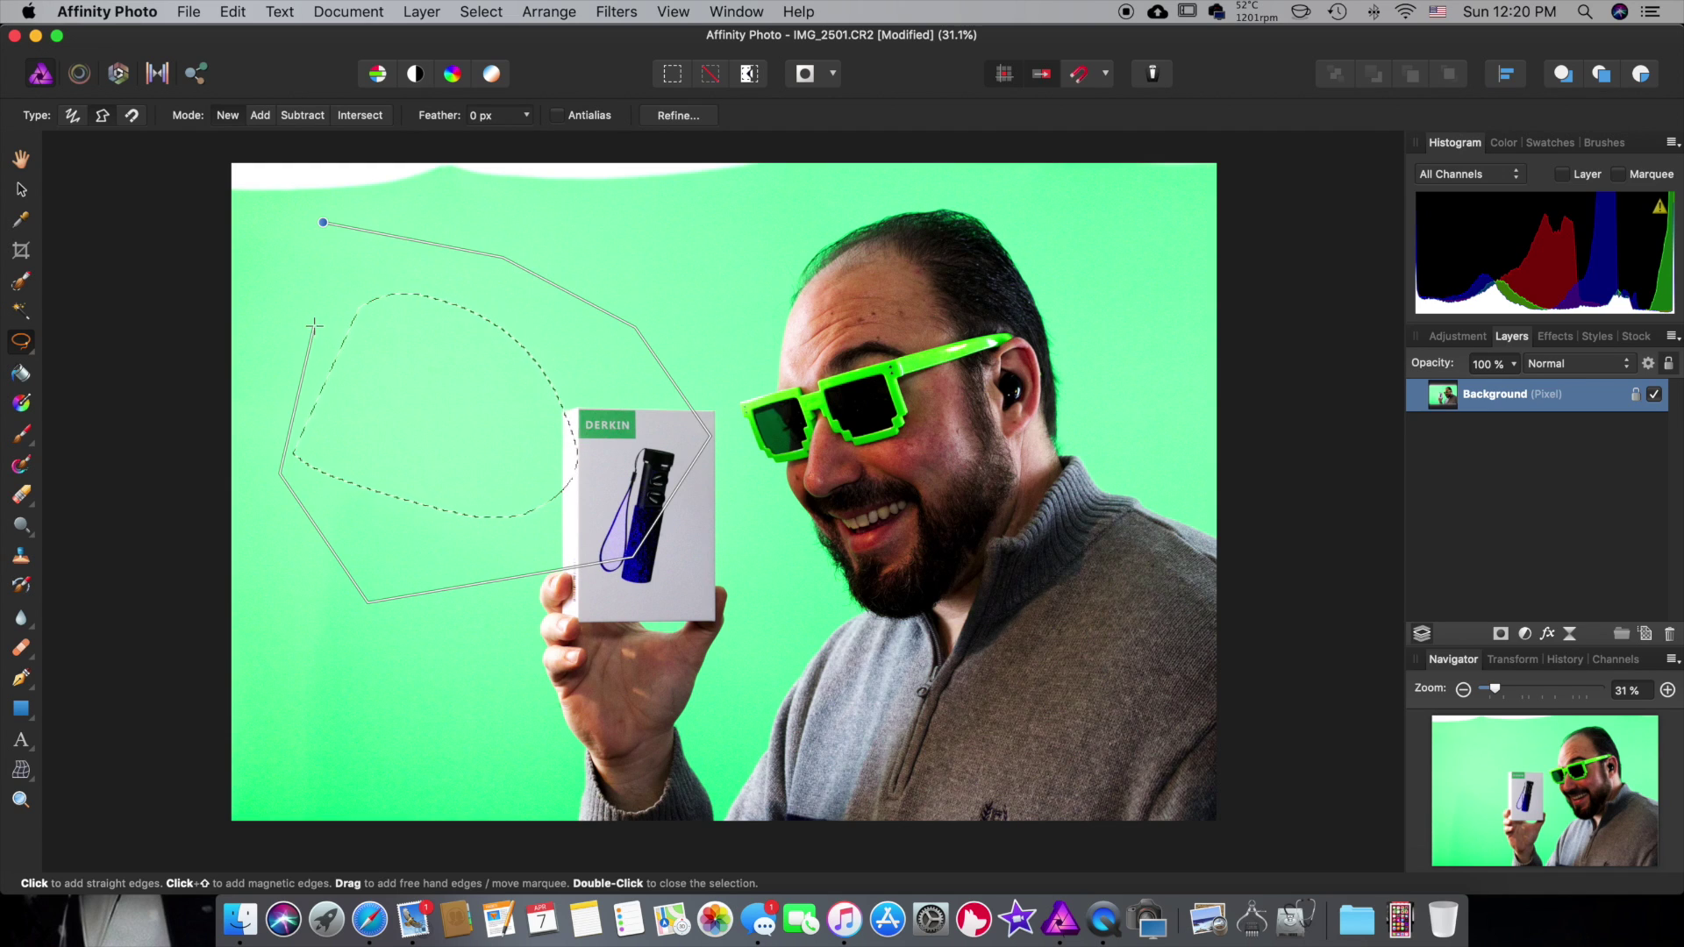
pyautogui.click(323, 223)
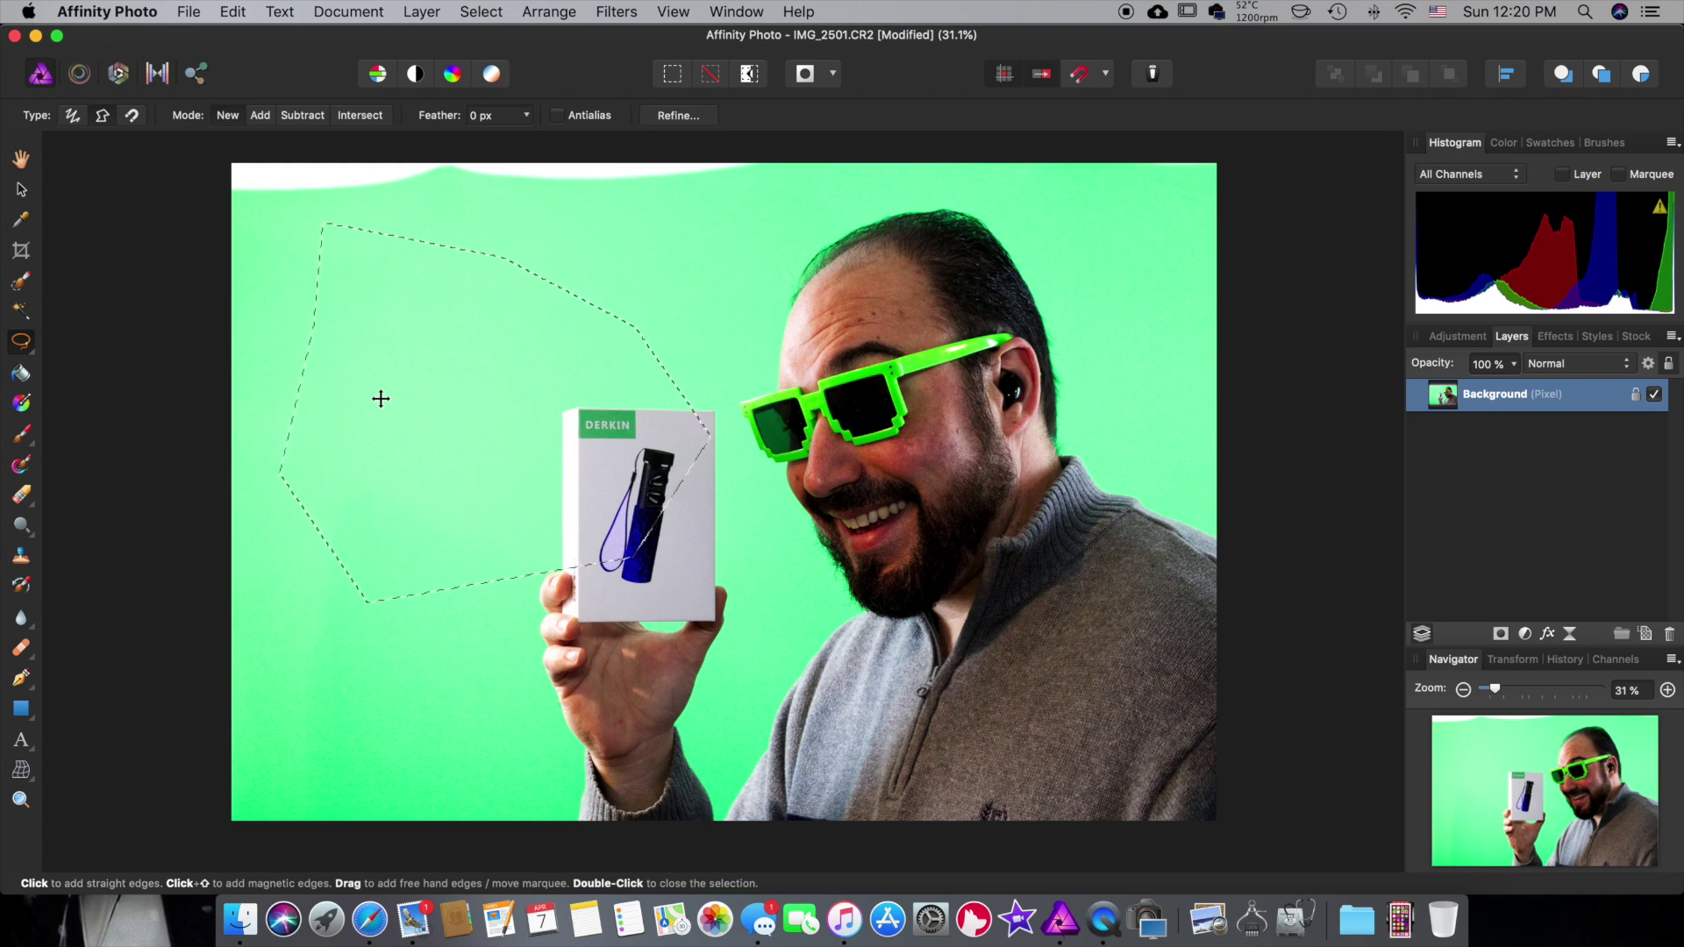
# - Try to trace around the man's head and glasses with the magnetic selection type
pyautogui.click(131, 115)
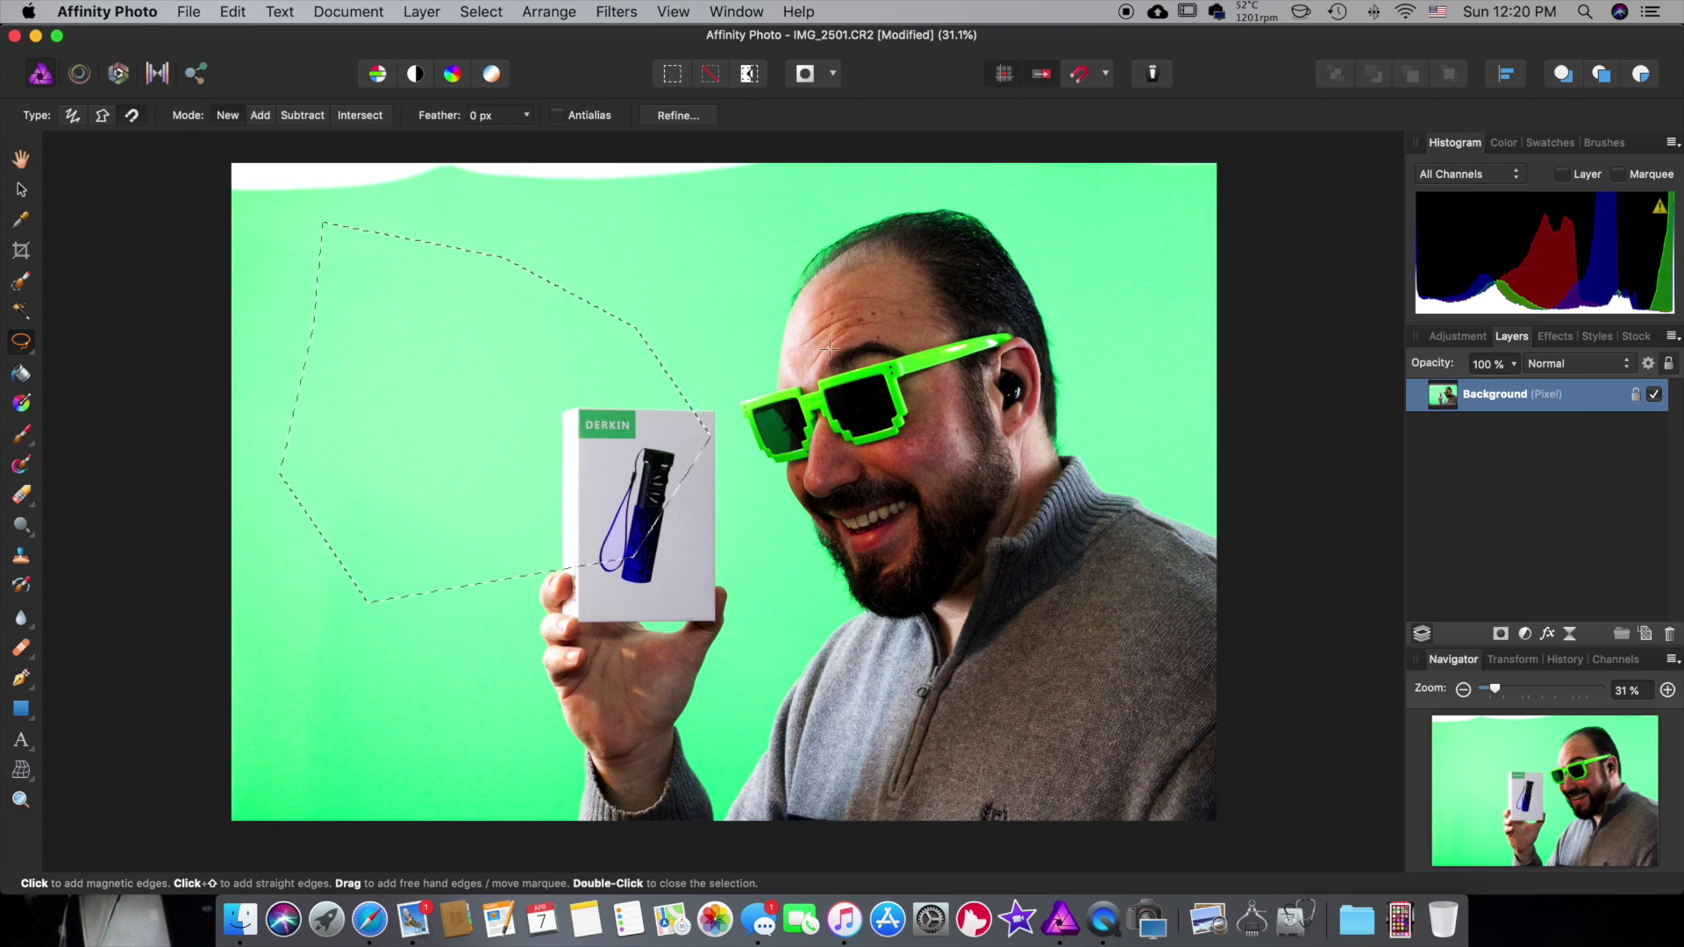
pyautogui.click(777, 323)
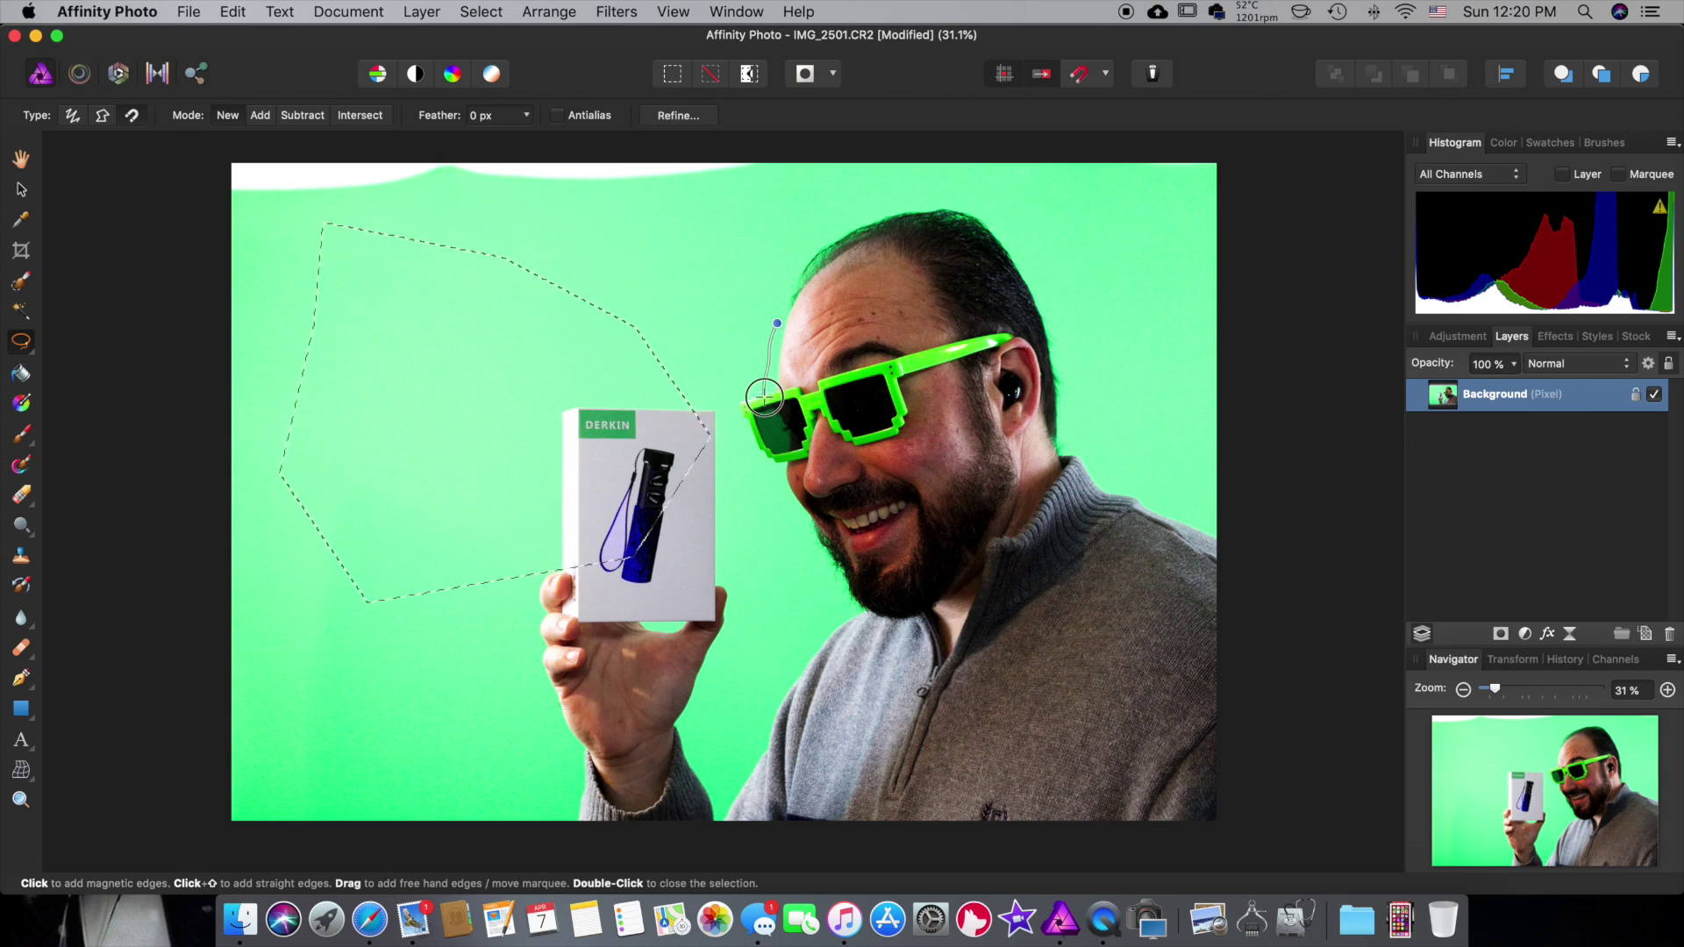
pyautogui.click(893, 624)
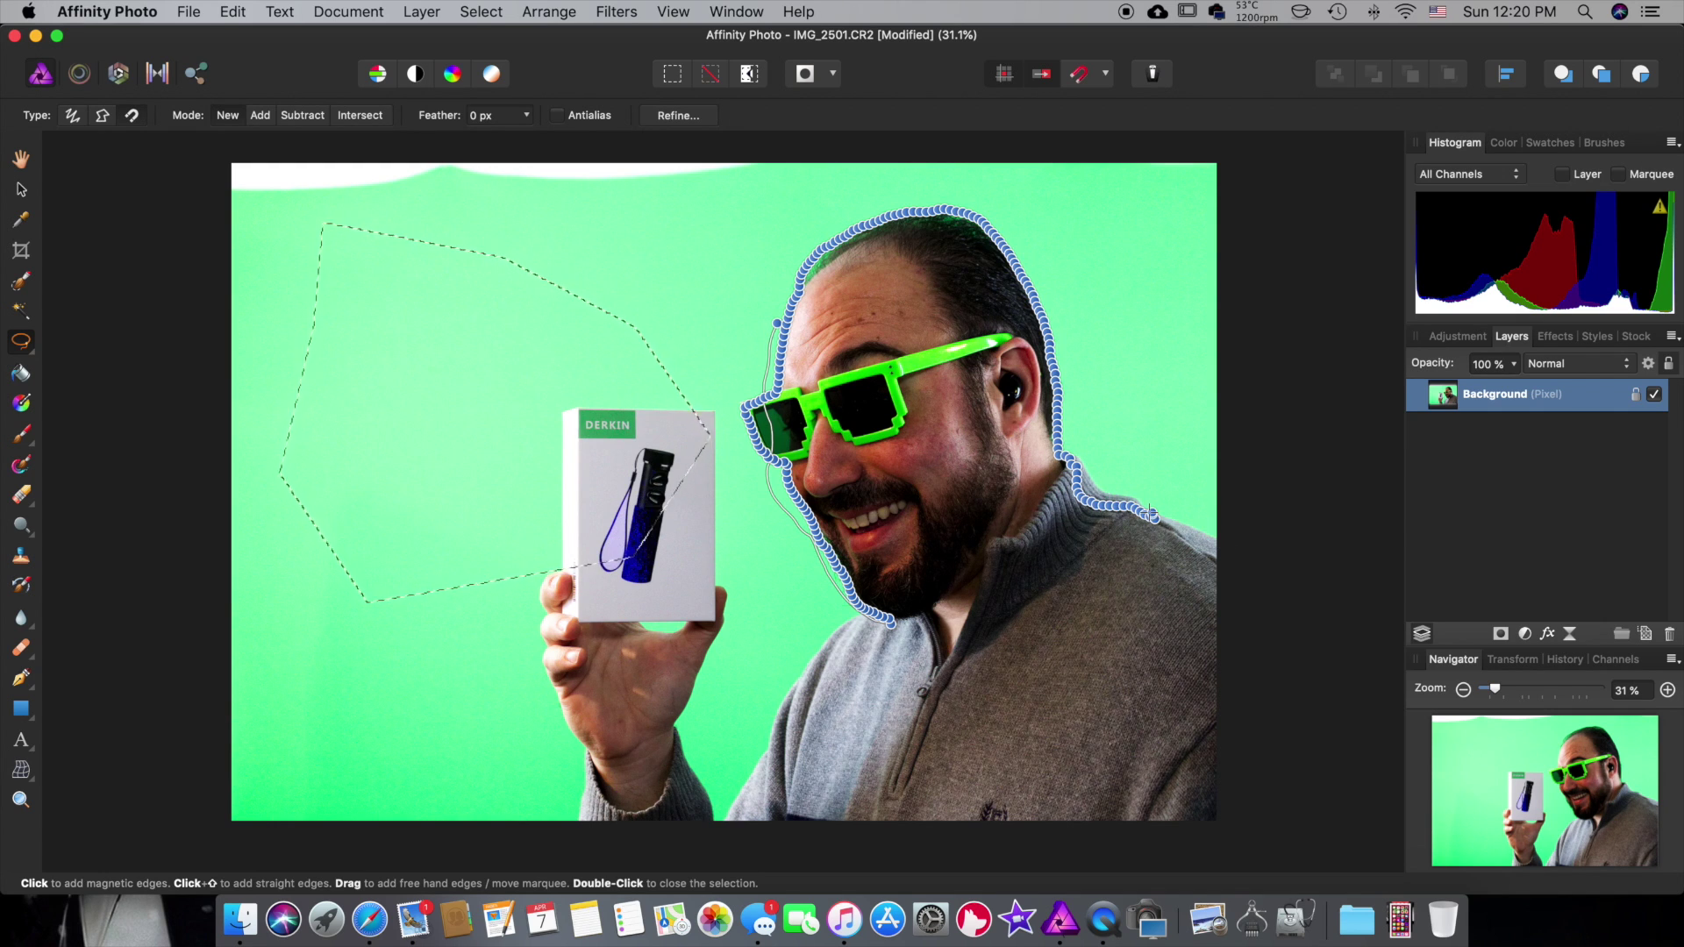
pyautogui.press('Escape')
# - Select the man, his raised hand and the product box using the Selection Brush at 180 px width
pyautogui.click(20, 281)
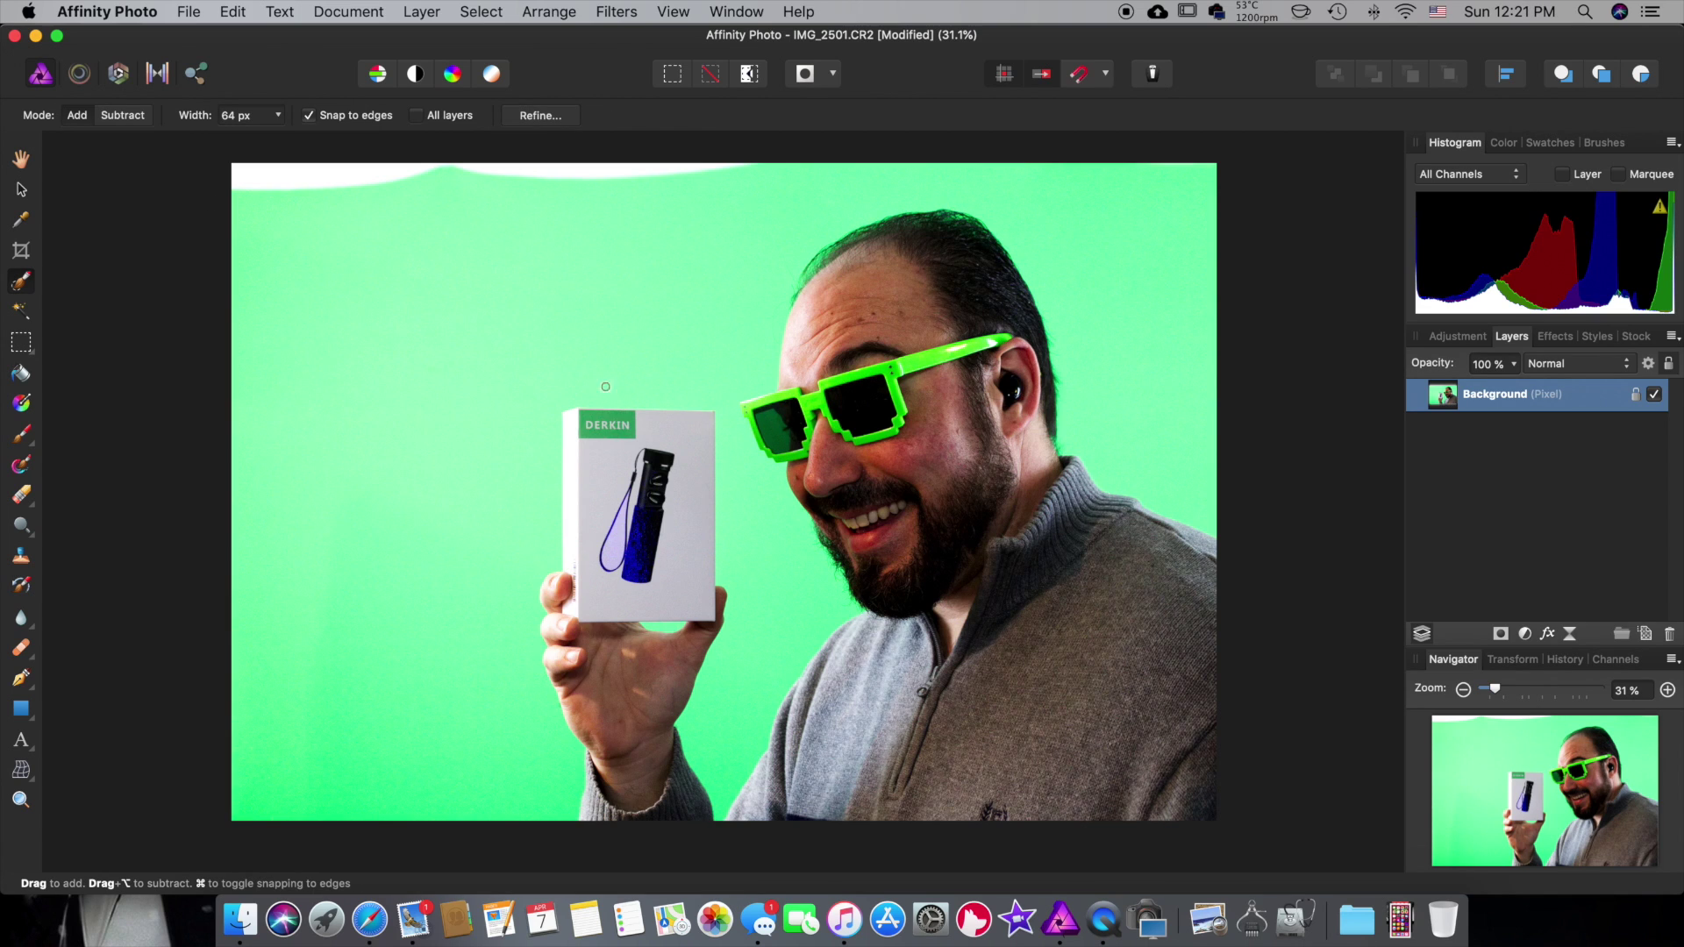
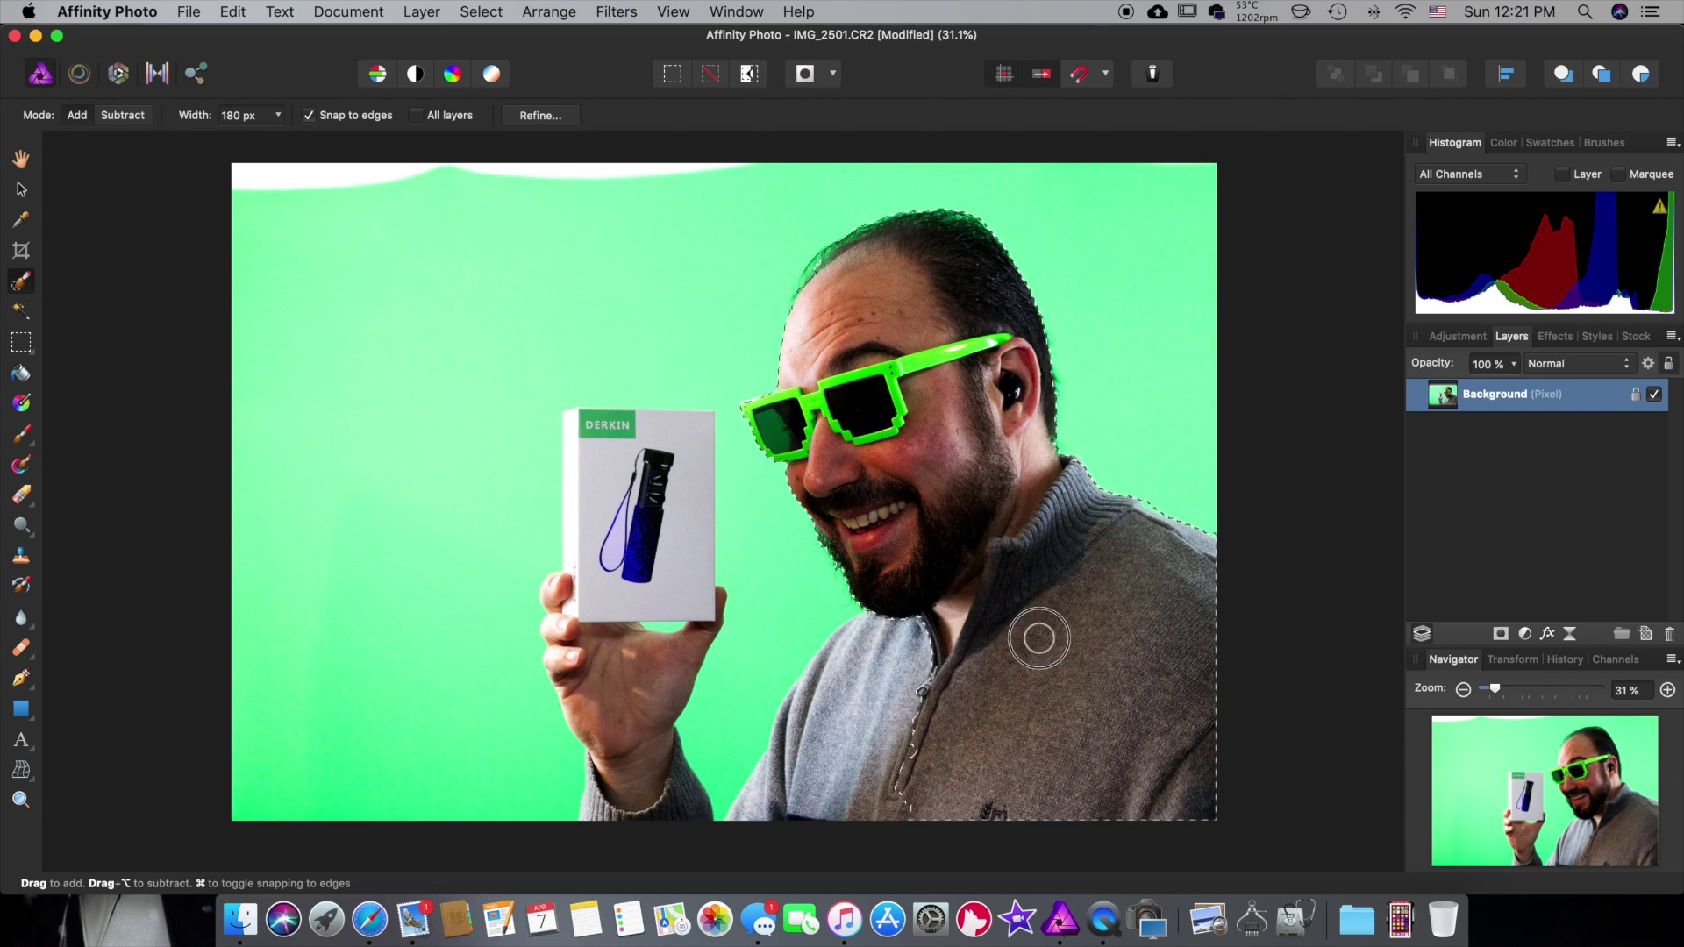
pyautogui.click(118, 118)
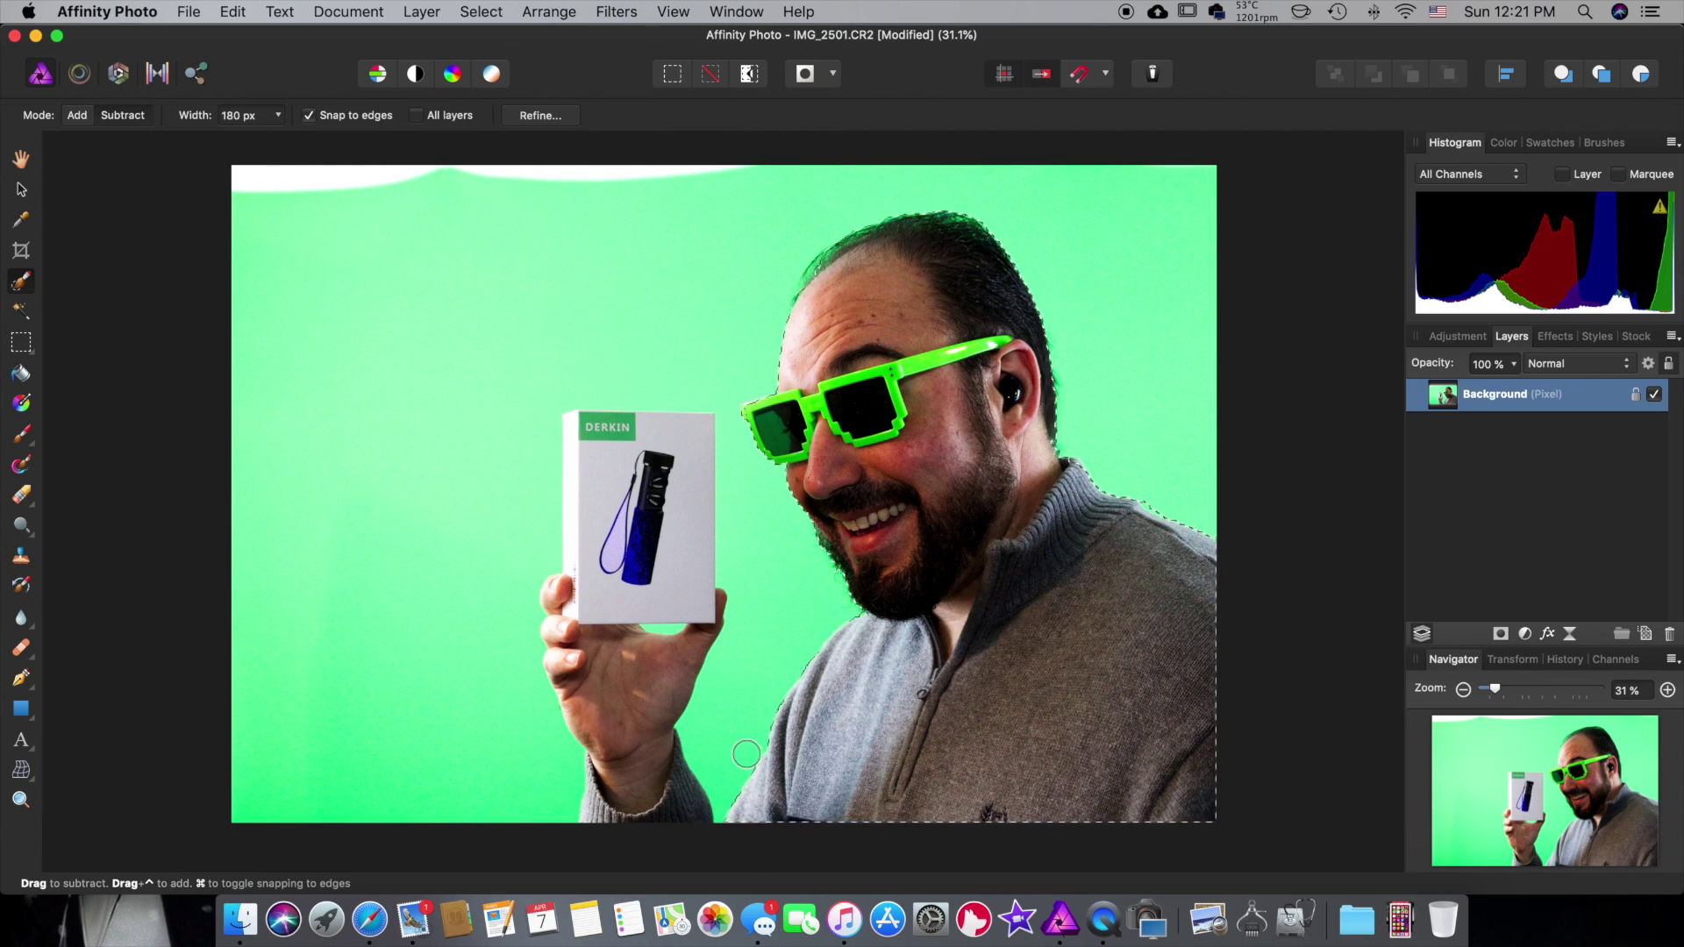
pyautogui.click(77, 115)
pyautogui.moveTo(579, 741); pyautogui.dragTo(569, 595)
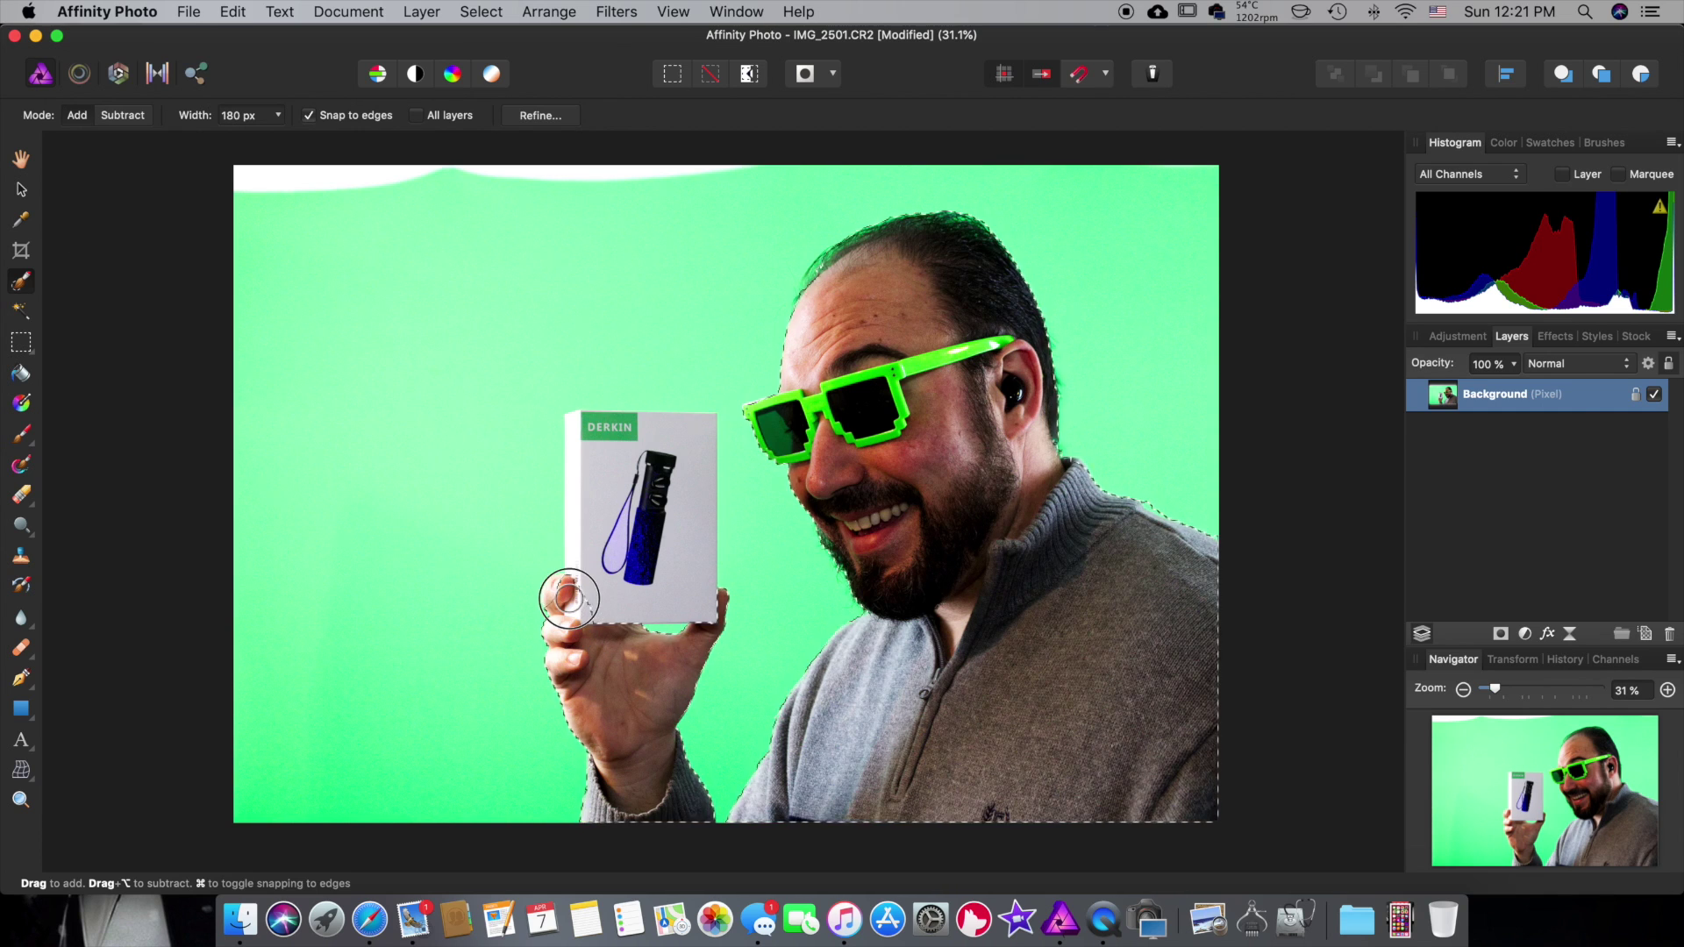
# - Switch the Selection Brush to Subtract mode and reduce its width to 8 px
pyautogui.click(124, 115)
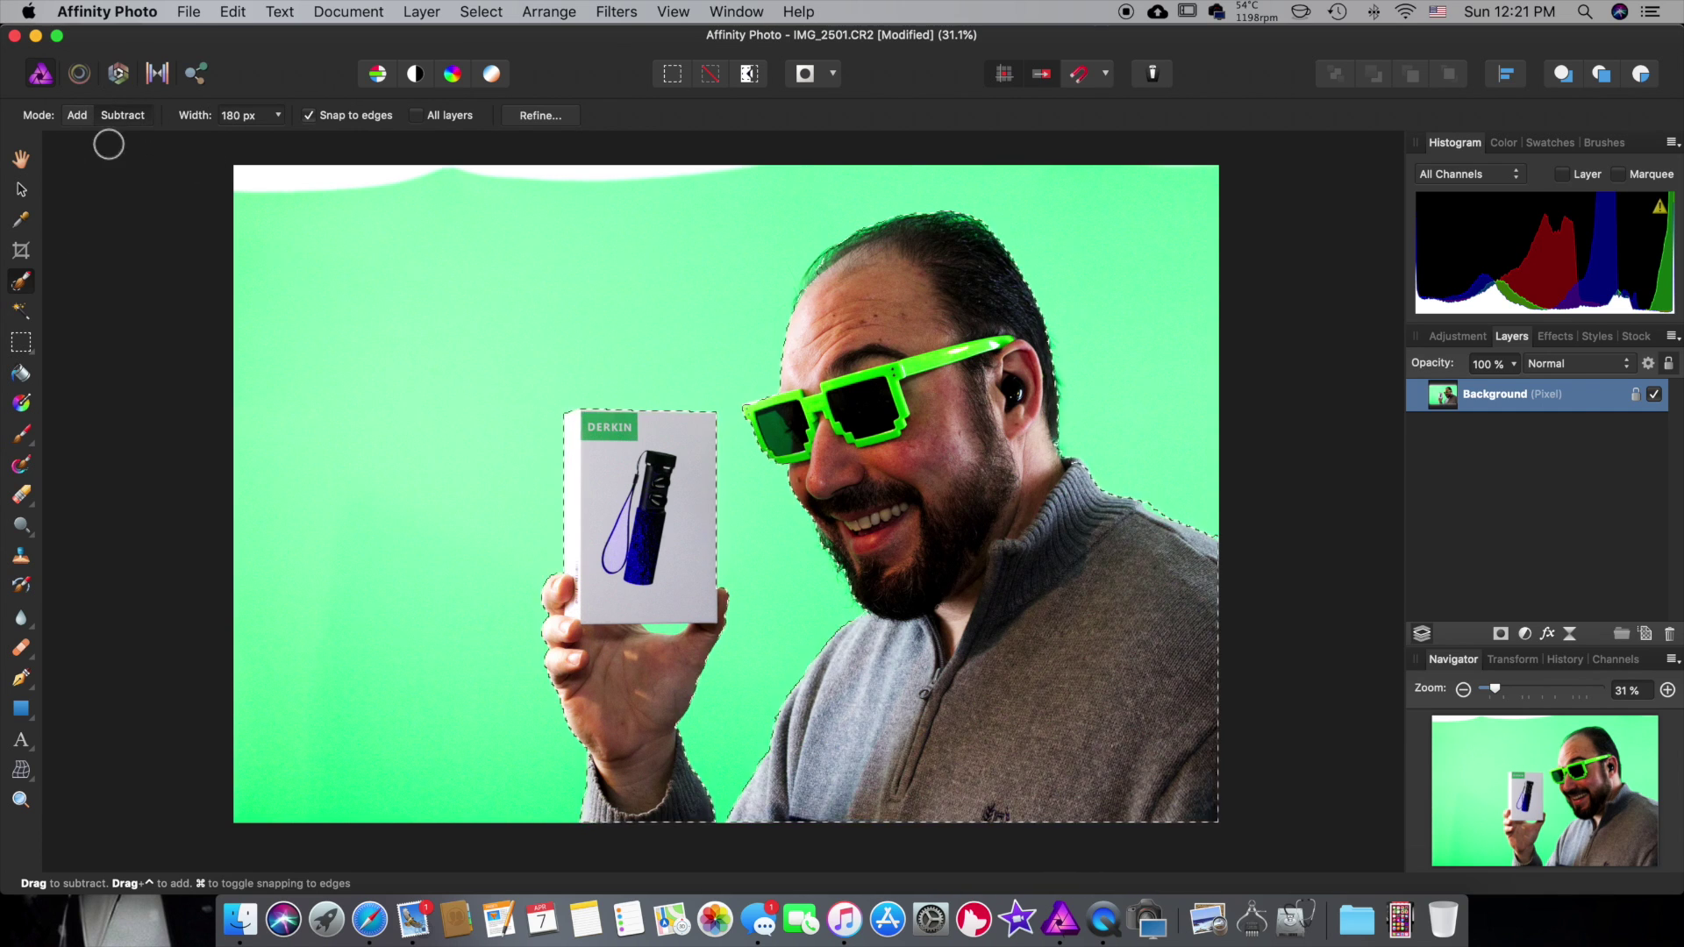
pyautogui.click(277, 116)
pyautogui.moveTo(227, 144); pyautogui.dragTo(173, 142)
# - Add the upper front edge of the green glasses to the selection using the Selection Brush in Add mode at 22 px width
pyautogui.press('v')
pyautogui.click(21, 799)
pyautogui.click(747, 457)
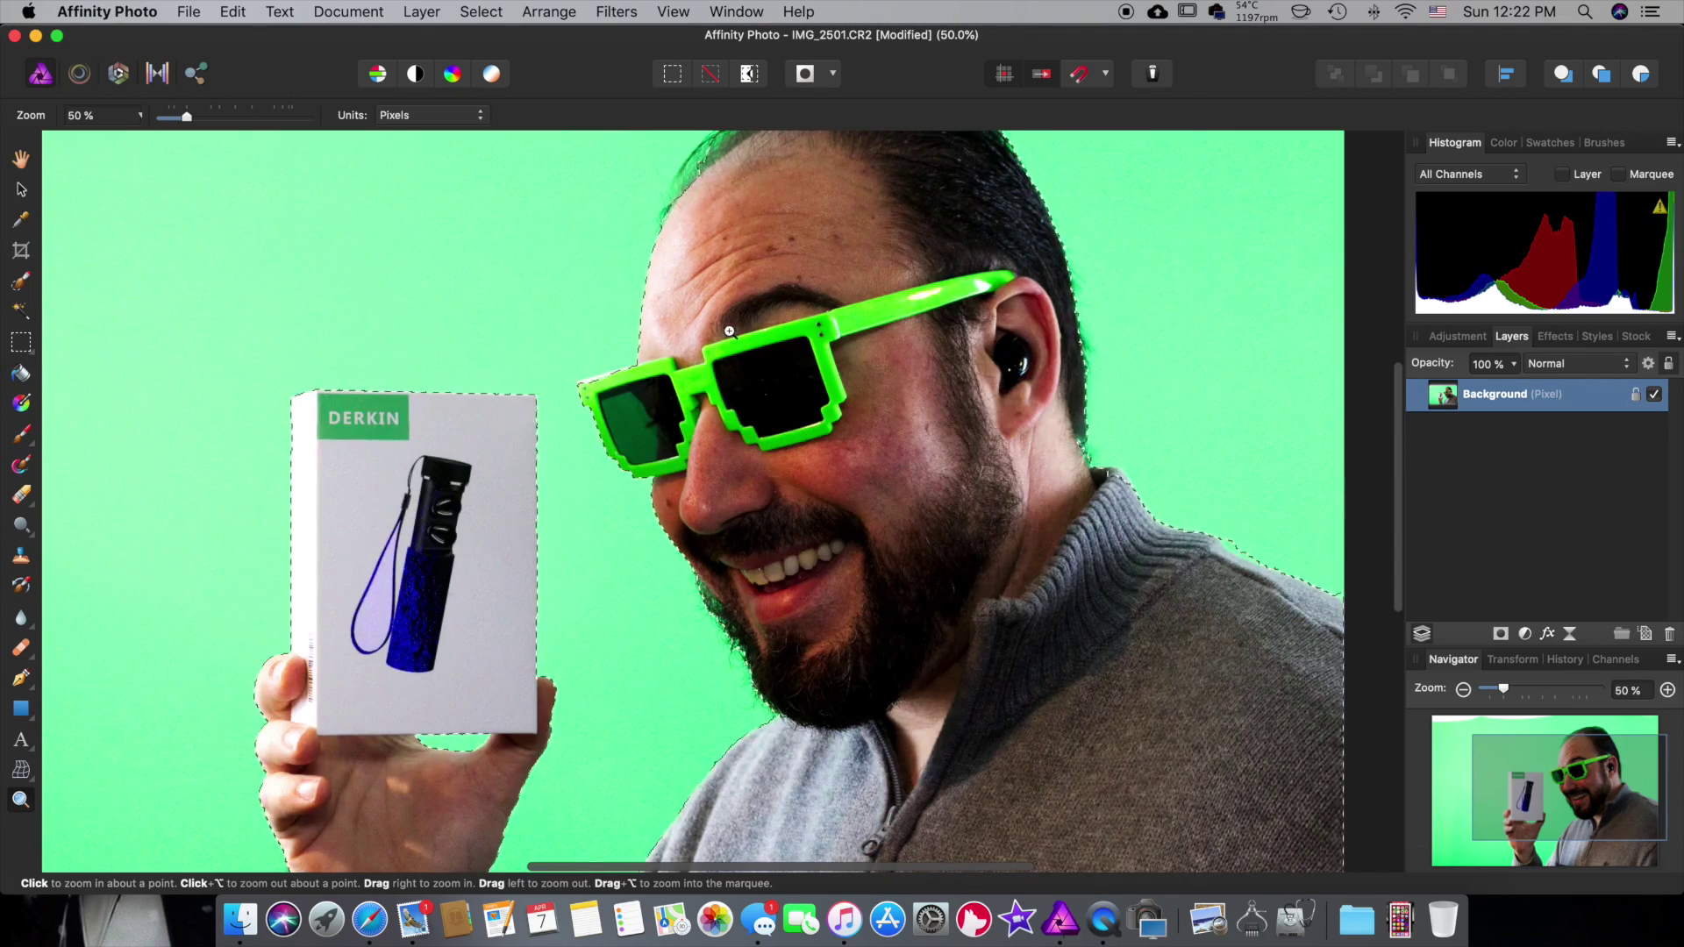
pyautogui.click(732, 333)
pyautogui.moveTo(562, 404); pyautogui.dragTo(583, 451)
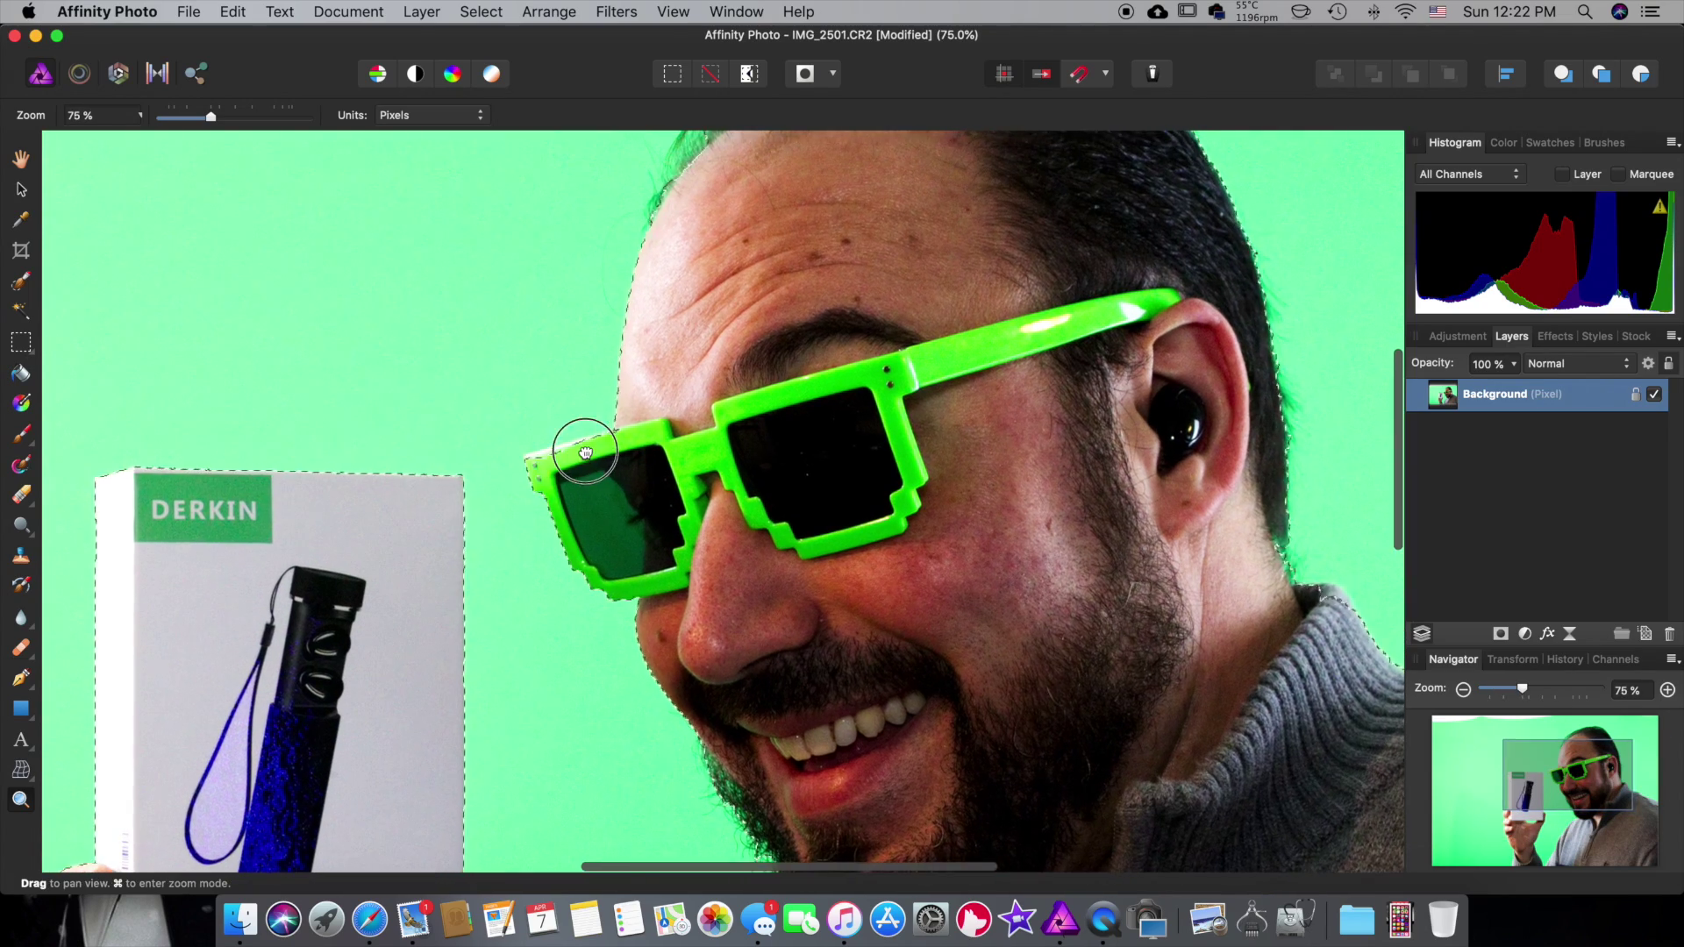
pyautogui.click(18, 283)
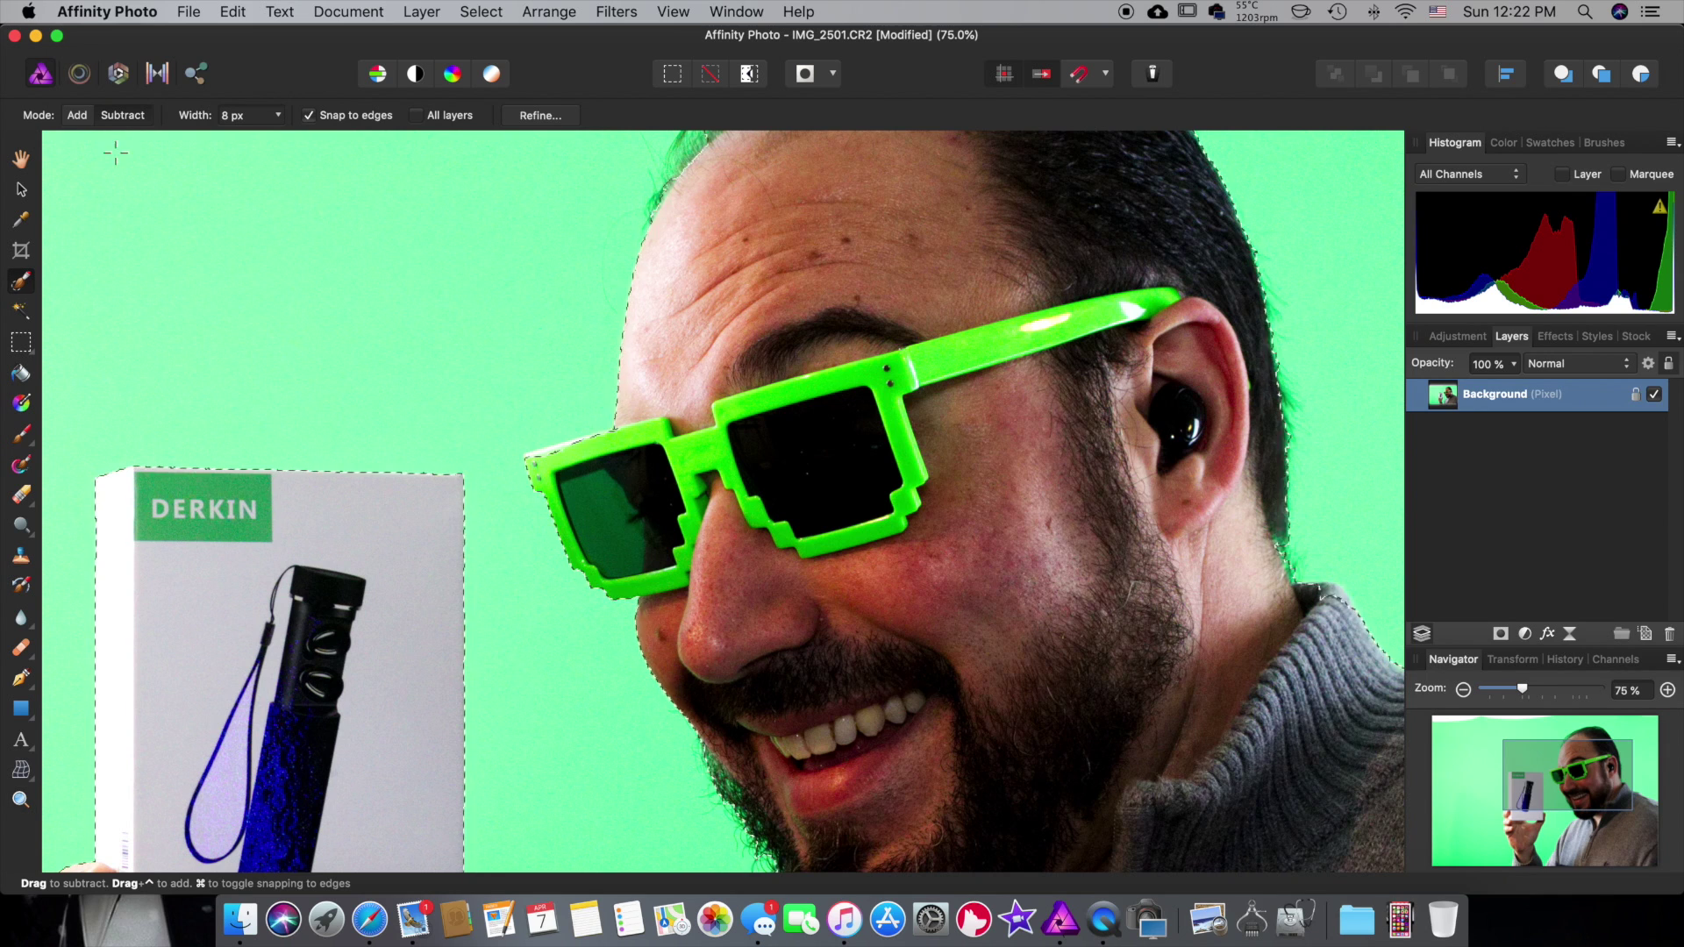
pyautogui.click(79, 123)
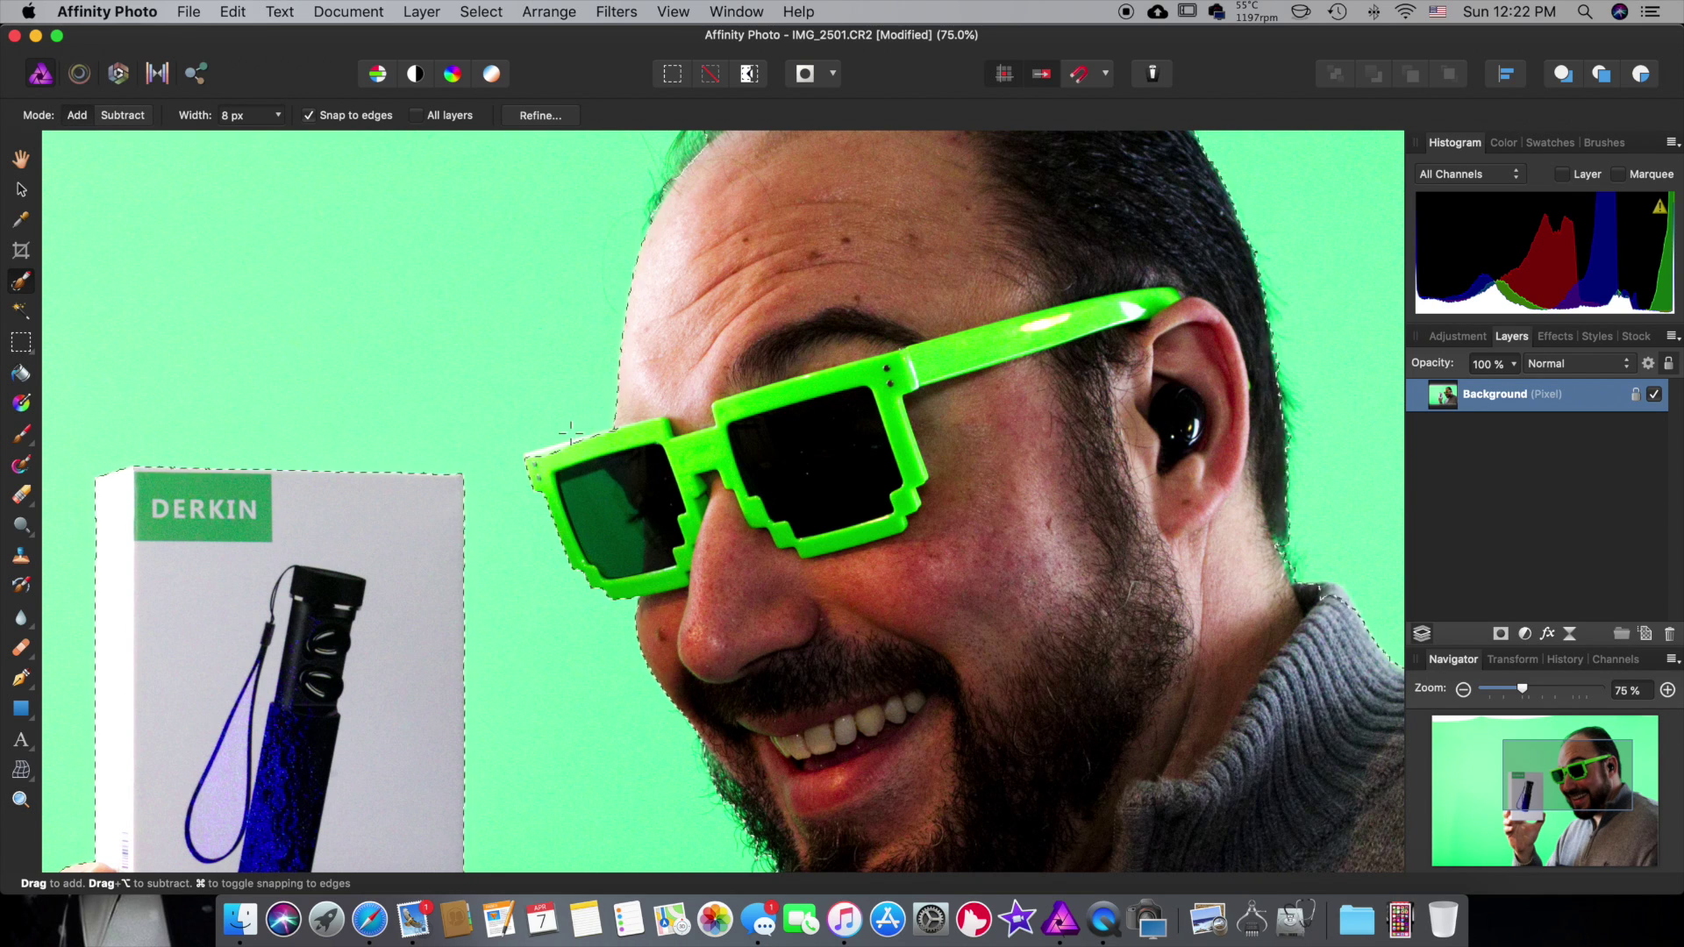
pyautogui.click(269, 115)
pyautogui.click(278, 115)
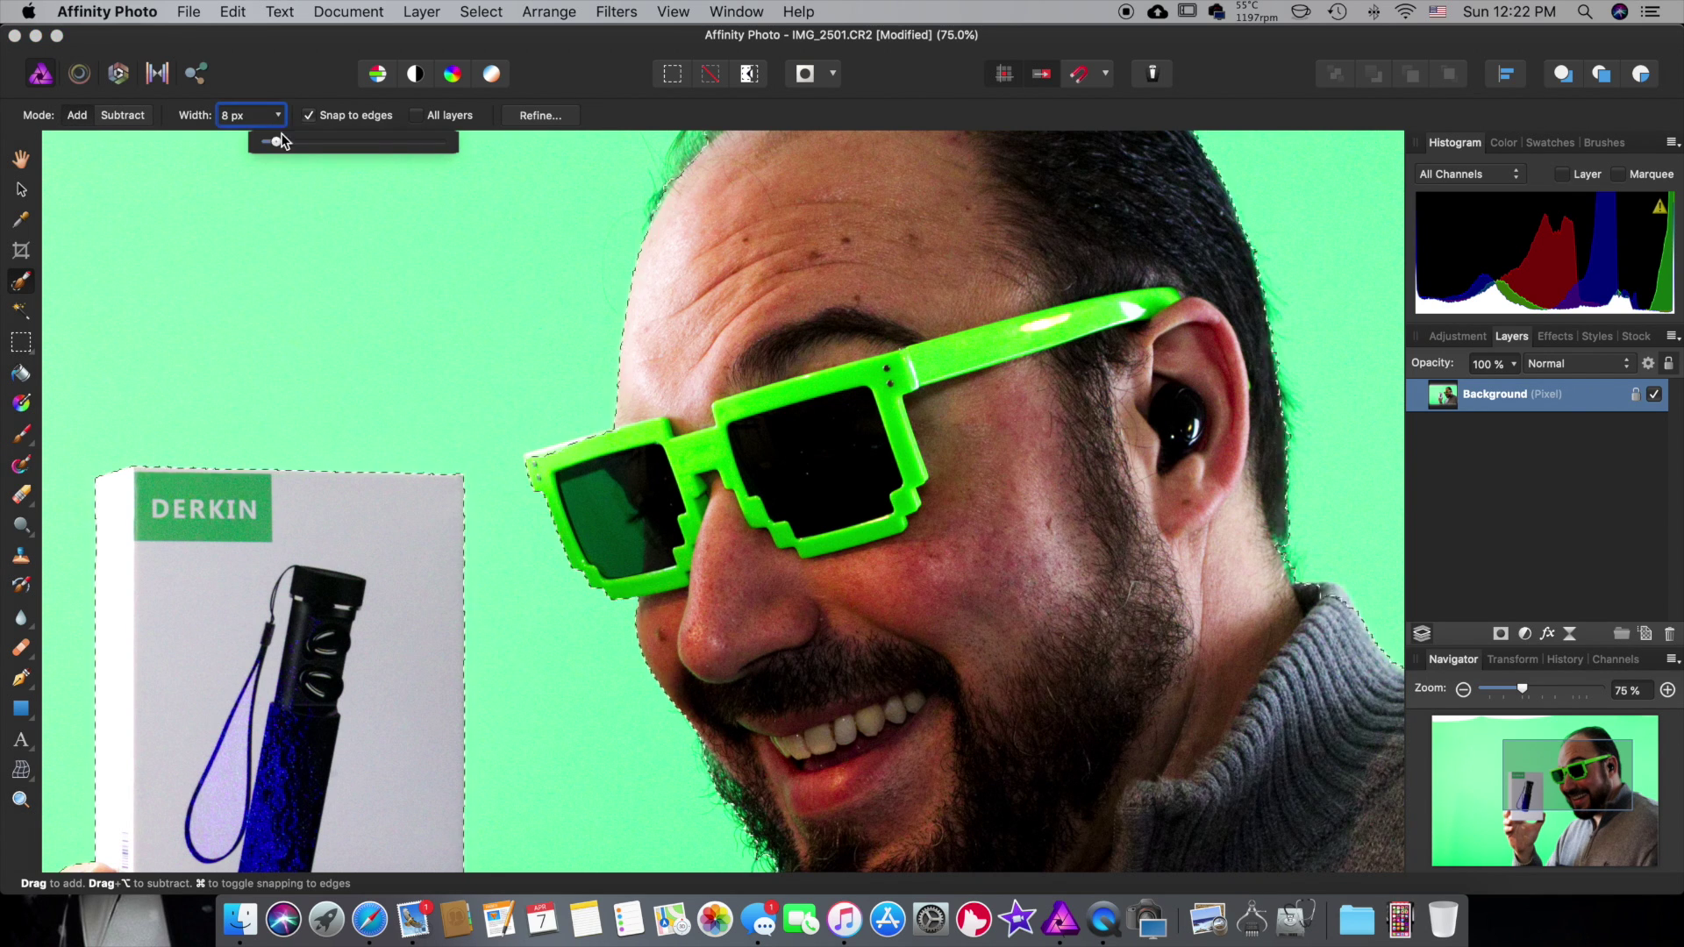
pyautogui.moveTo(273, 142); pyautogui.dragTo(297, 142)
pyautogui.click(626, 433)
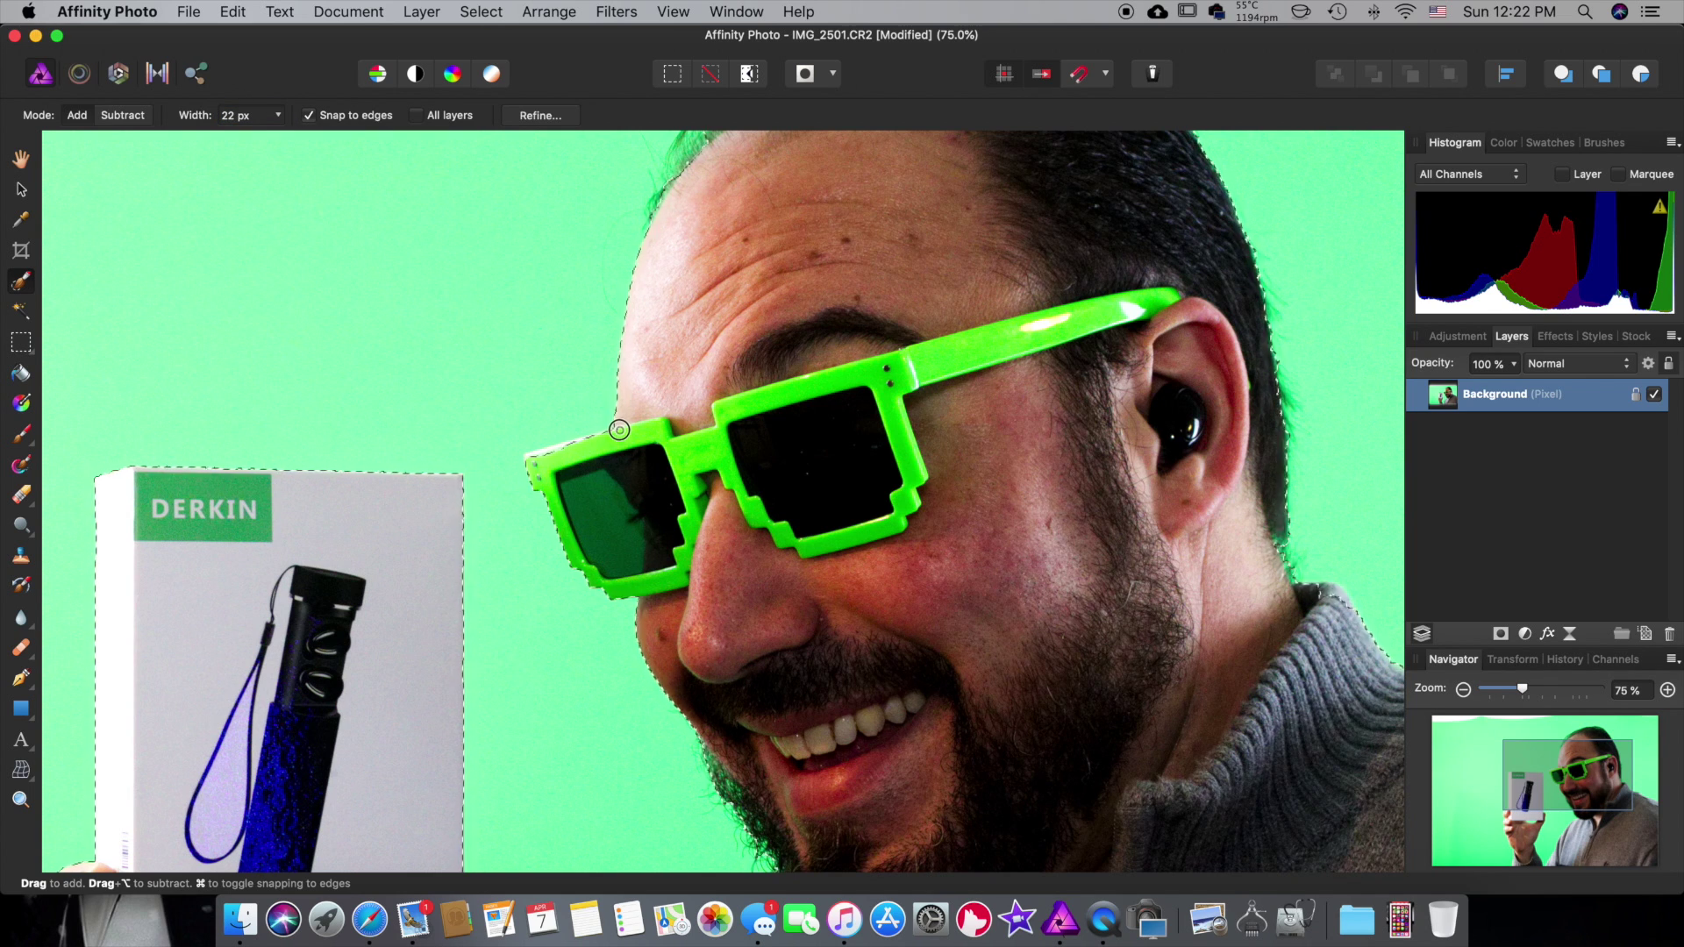
pyautogui.moveTo(593, 435); pyautogui.dragTo(534, 455)
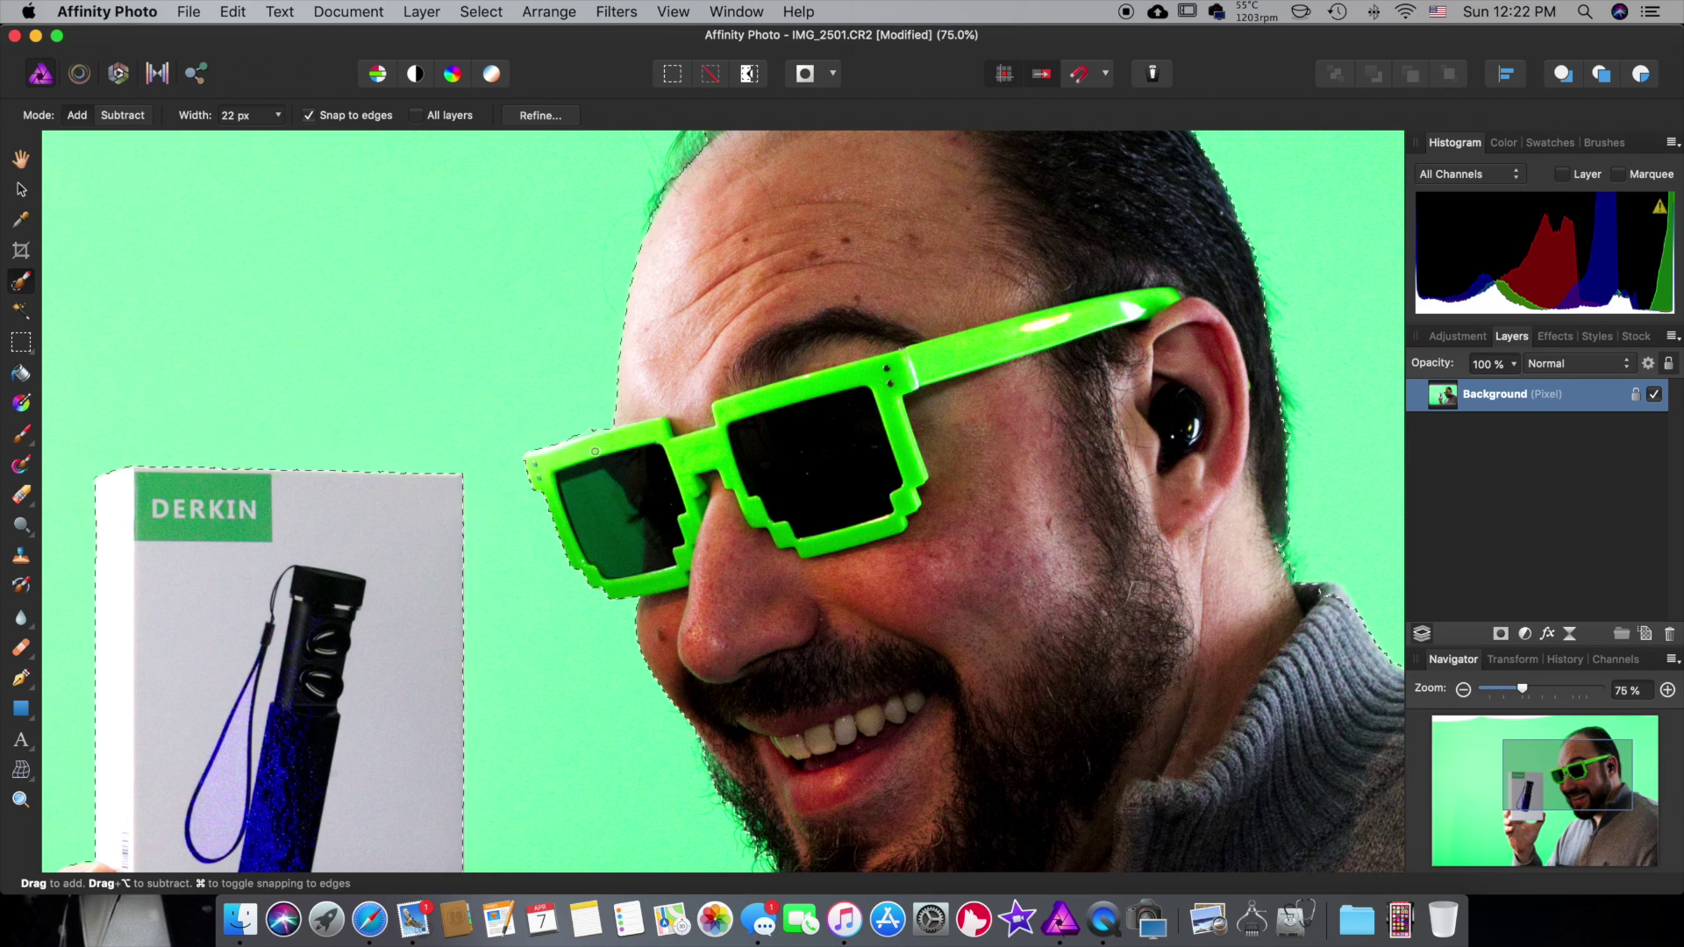
# - Open the selection refinement and brush the matte along the edge of the face and beard at 80 px
pyautogui.press('z')
pyautogui.scroll(-3, 816, 453)
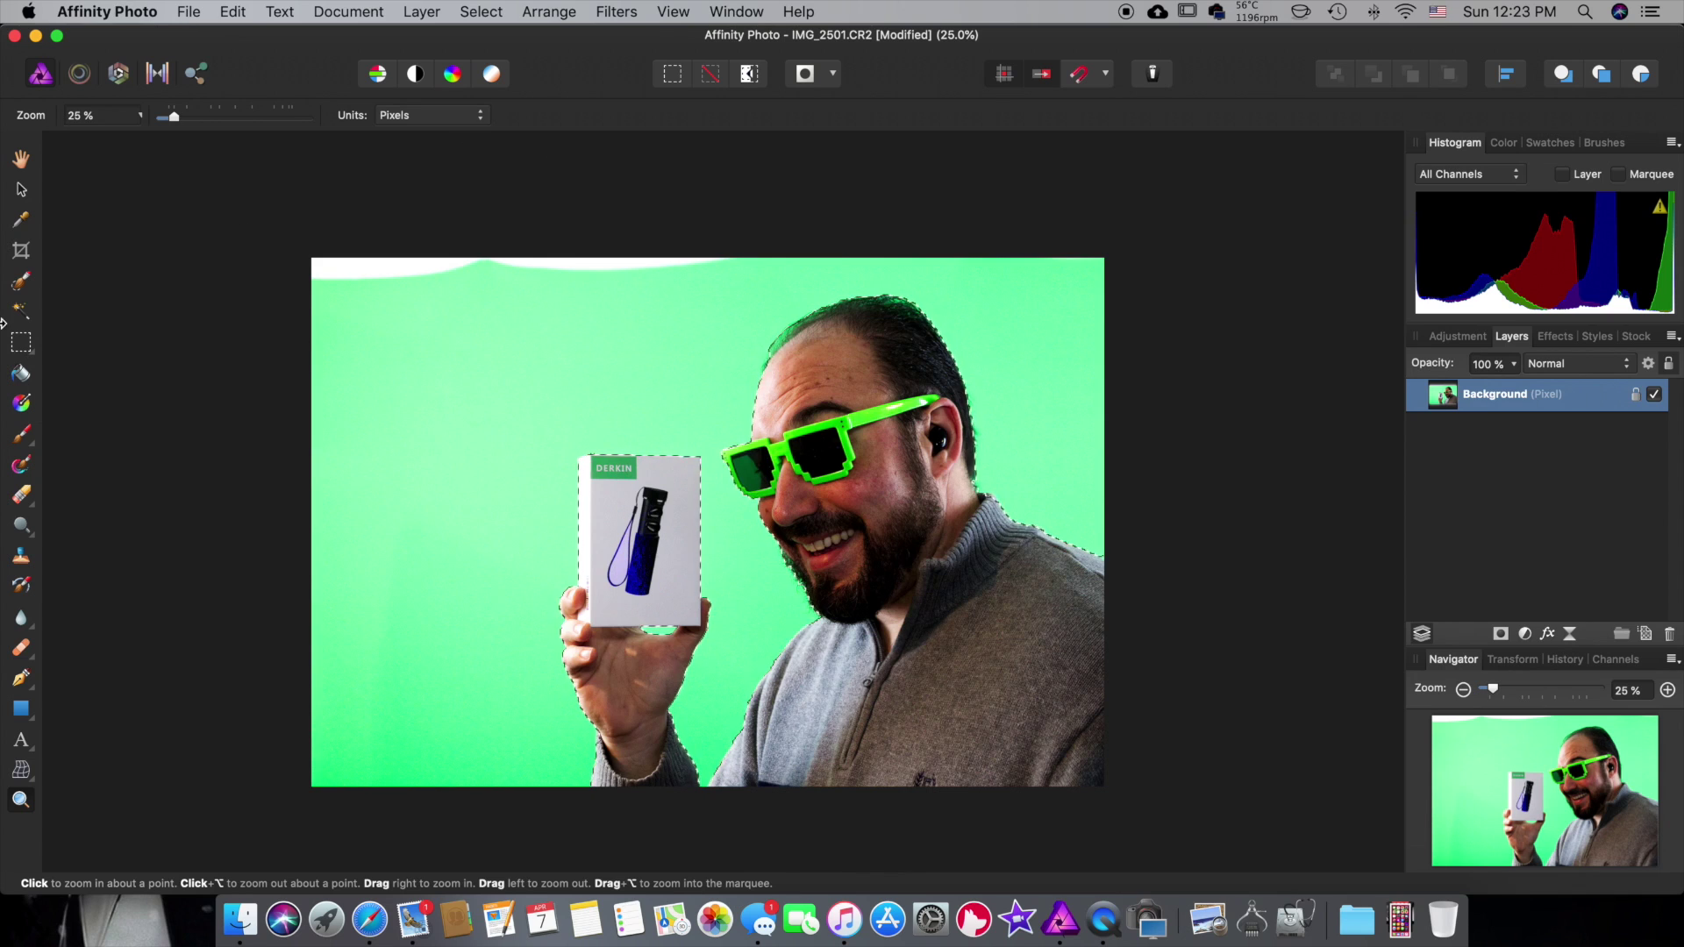
pyautogui.click(33, 283)
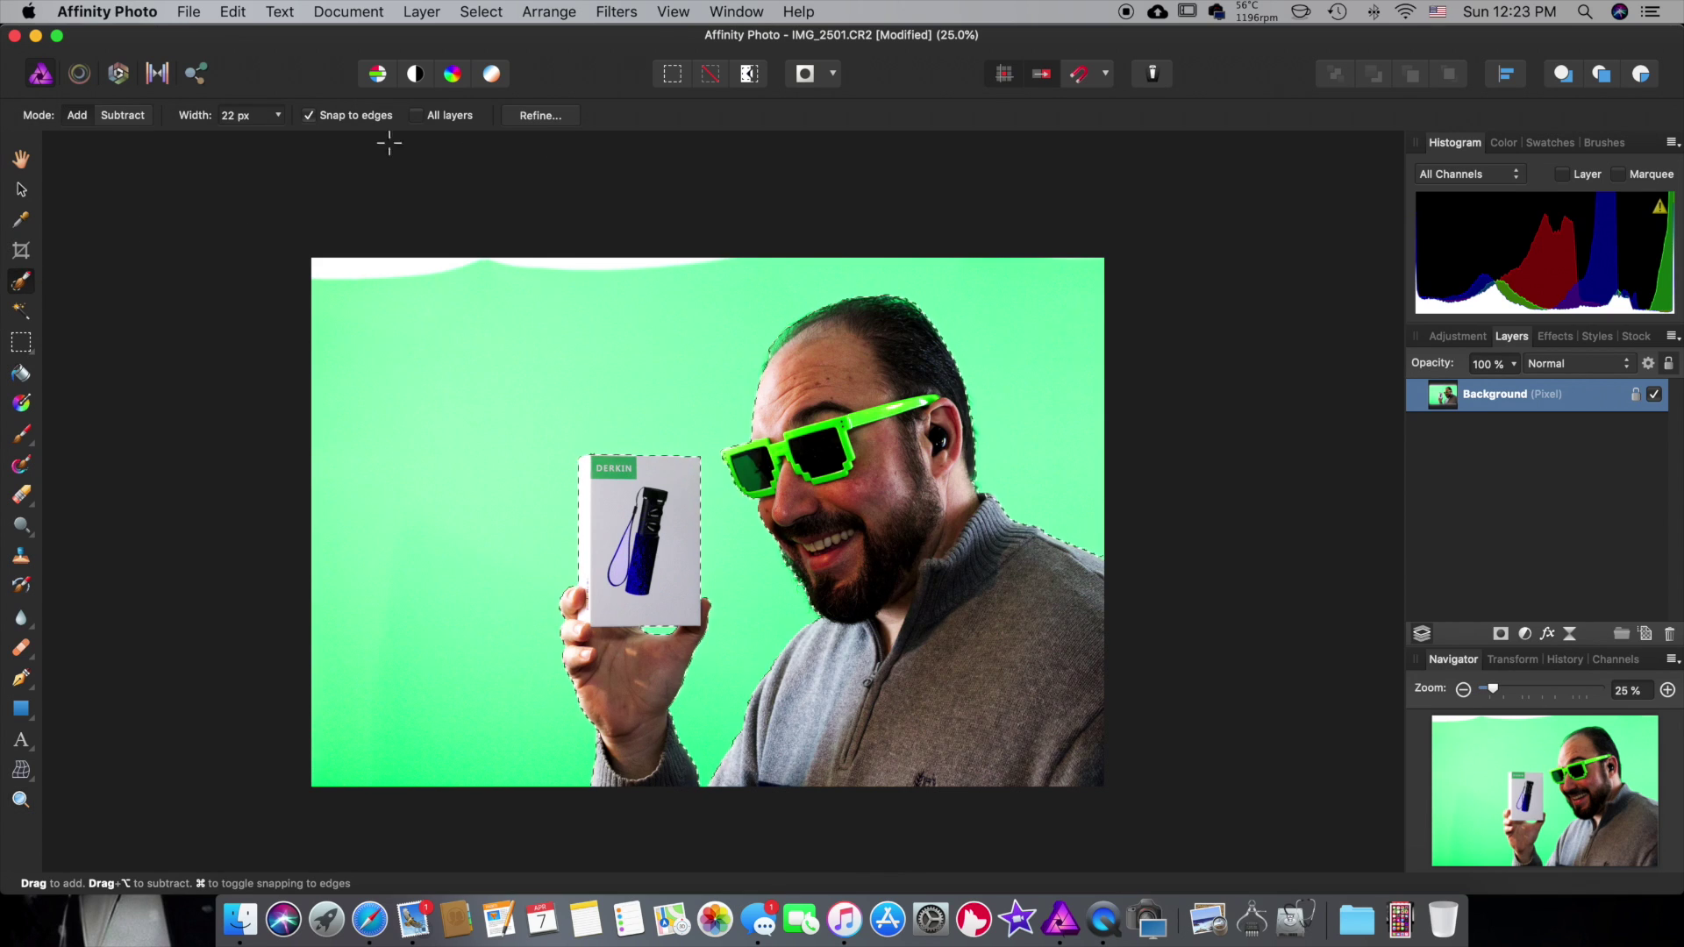
pyautogui.click(539, 118)
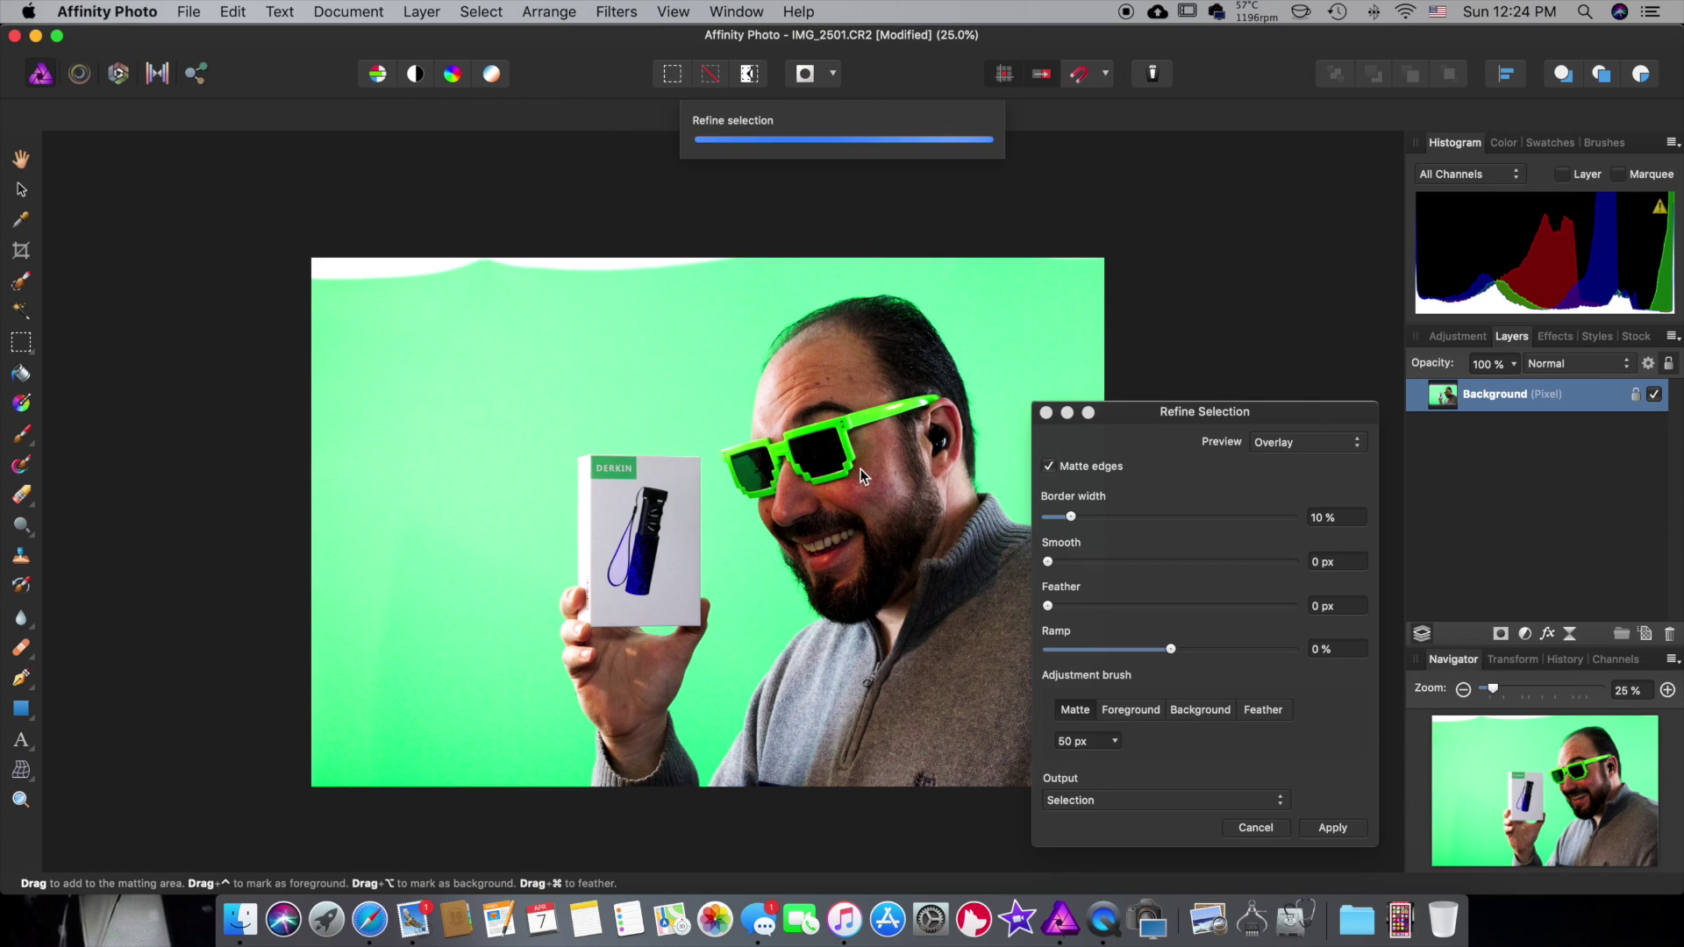
pyautogui.moveTo(1136, 414); pyautogui.dragTo(1309, 377)
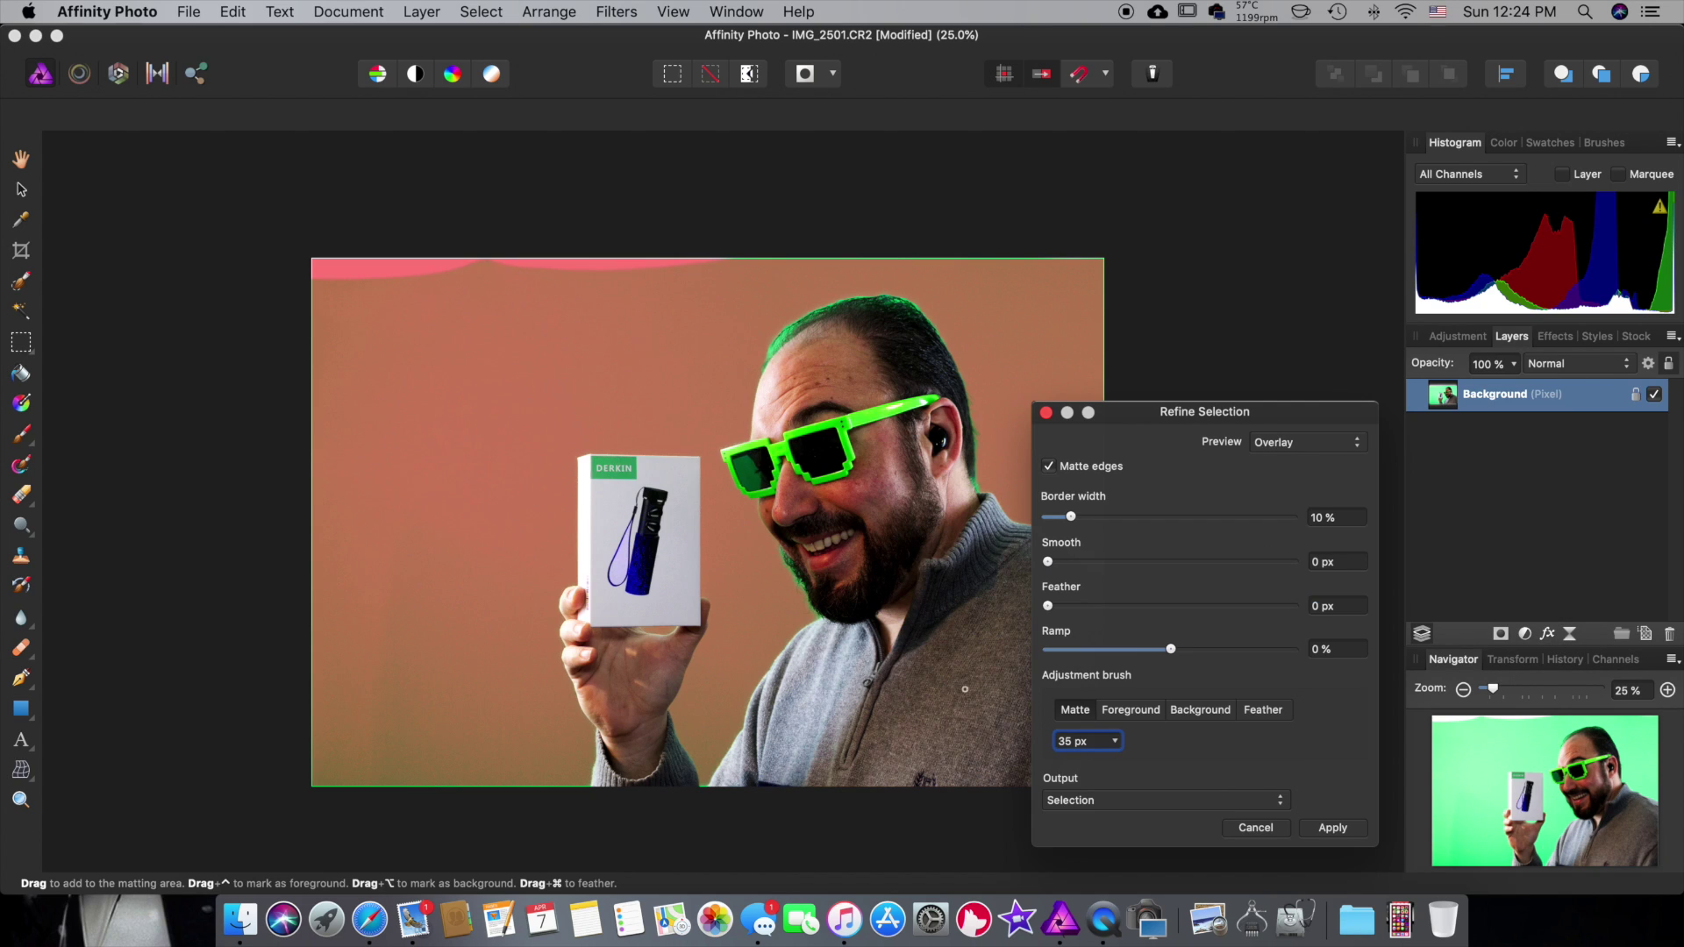
pyautogui.click(1116, 742)
pyautogui.moveTo(1113, 760); pyautogui.dragTo(1150, 768)
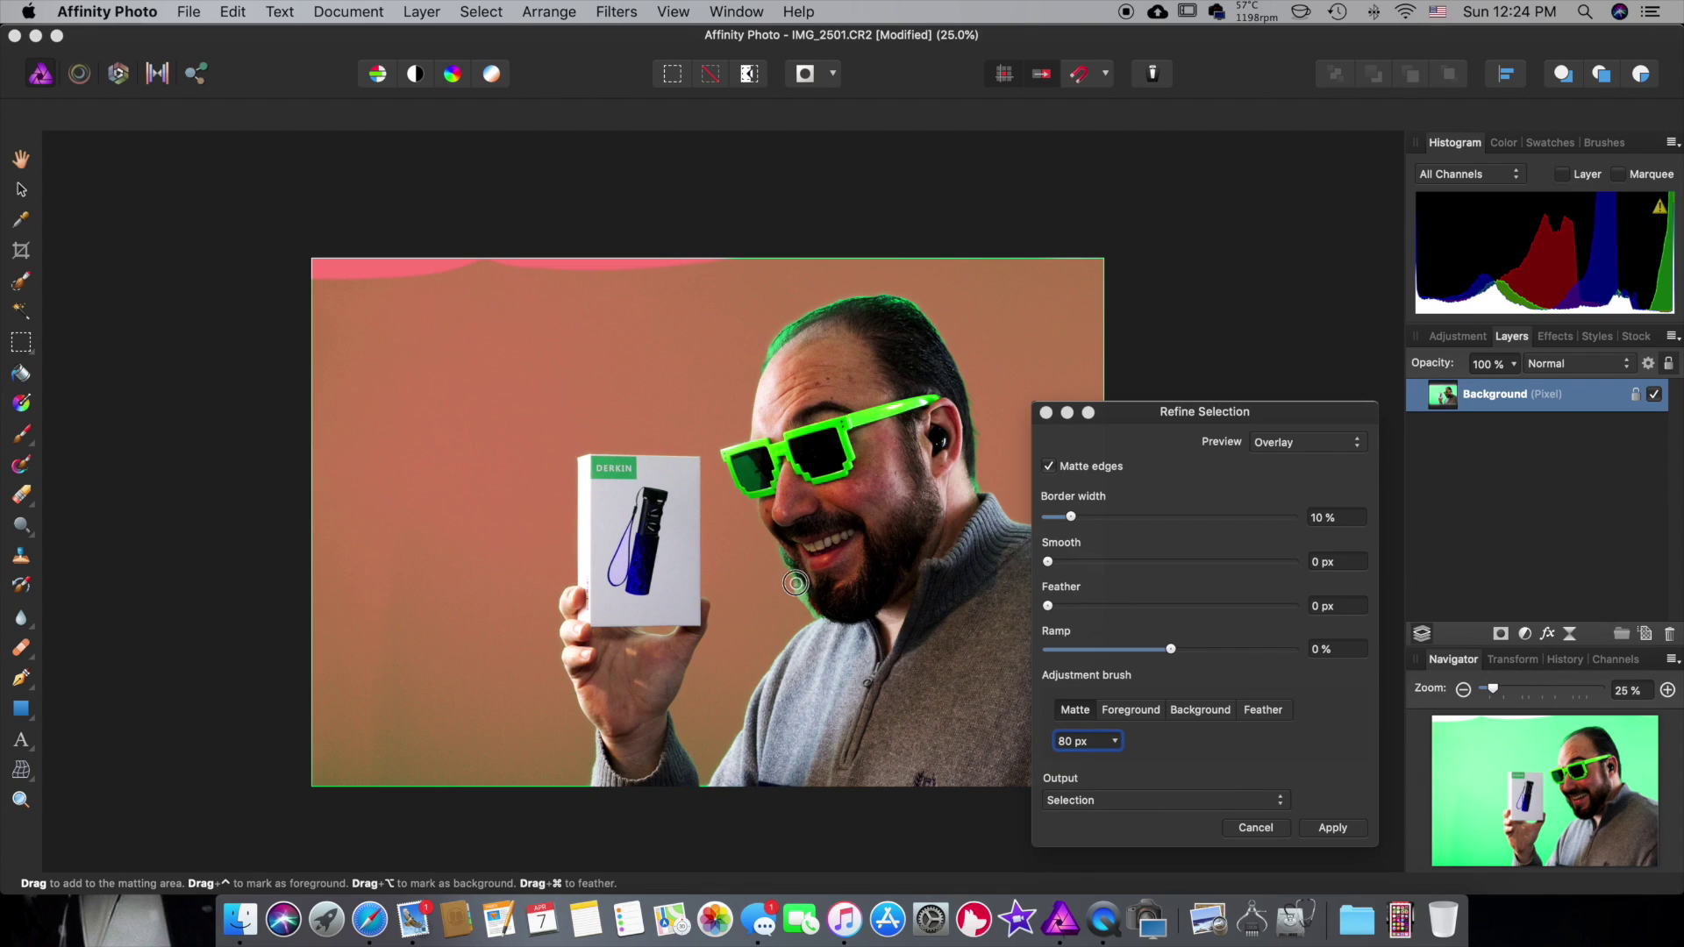
pyautogui.click(759, 500)
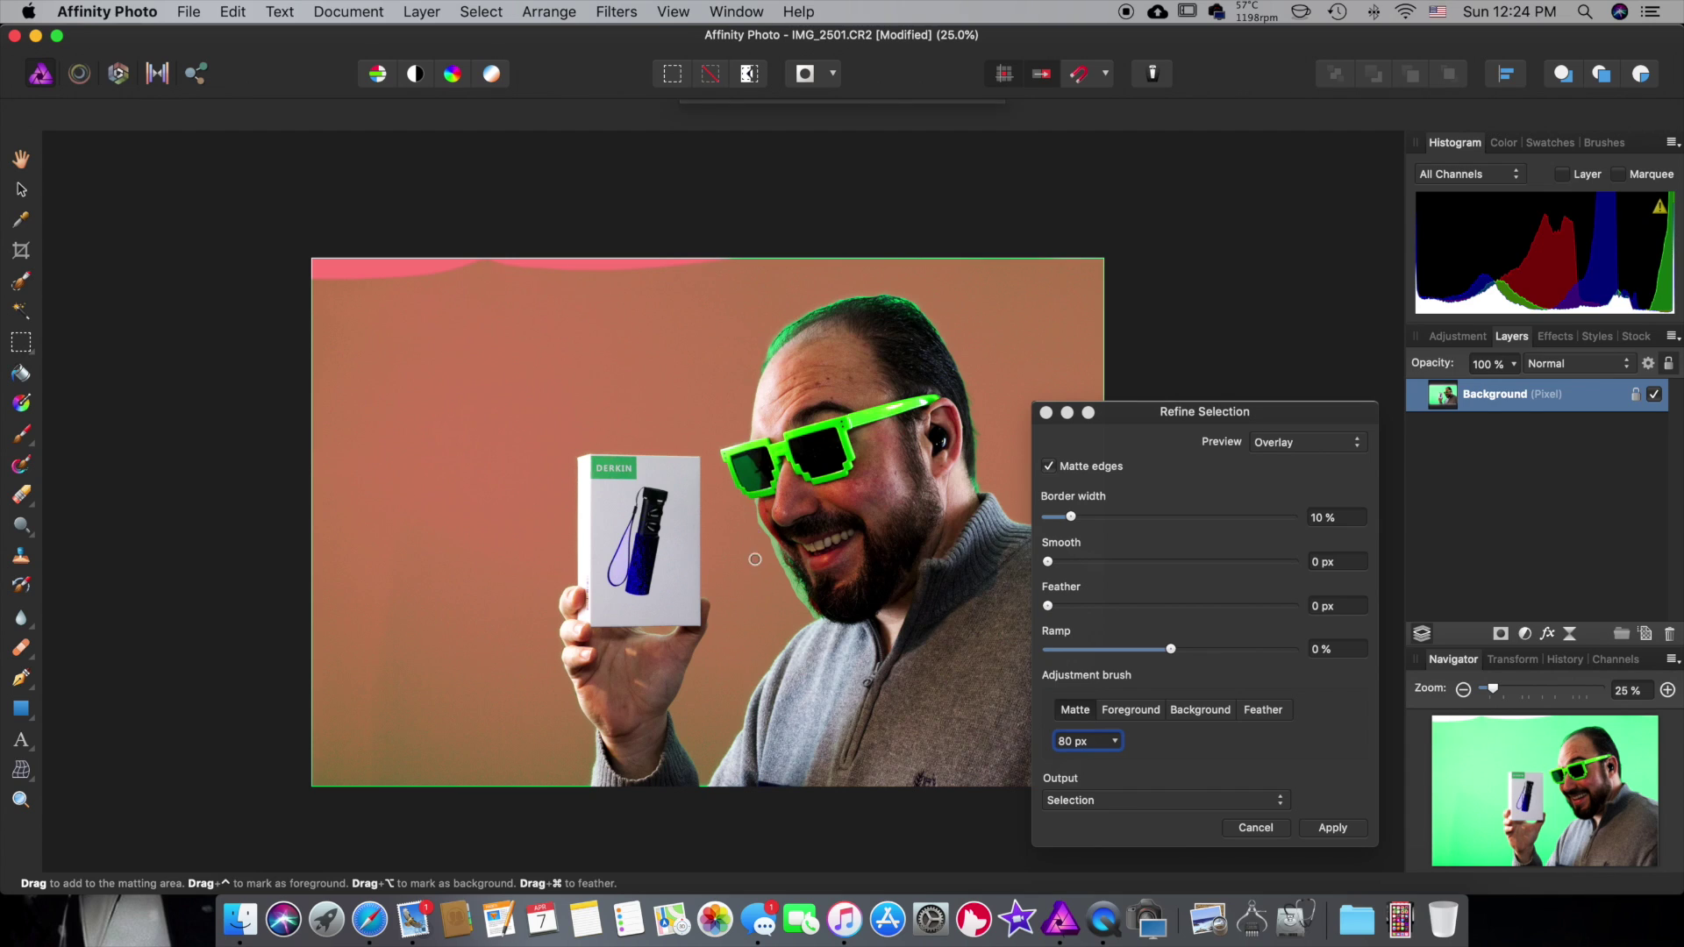
pyautogui.moveTo(786, 557); pyautogui.dragTo(801, 618)
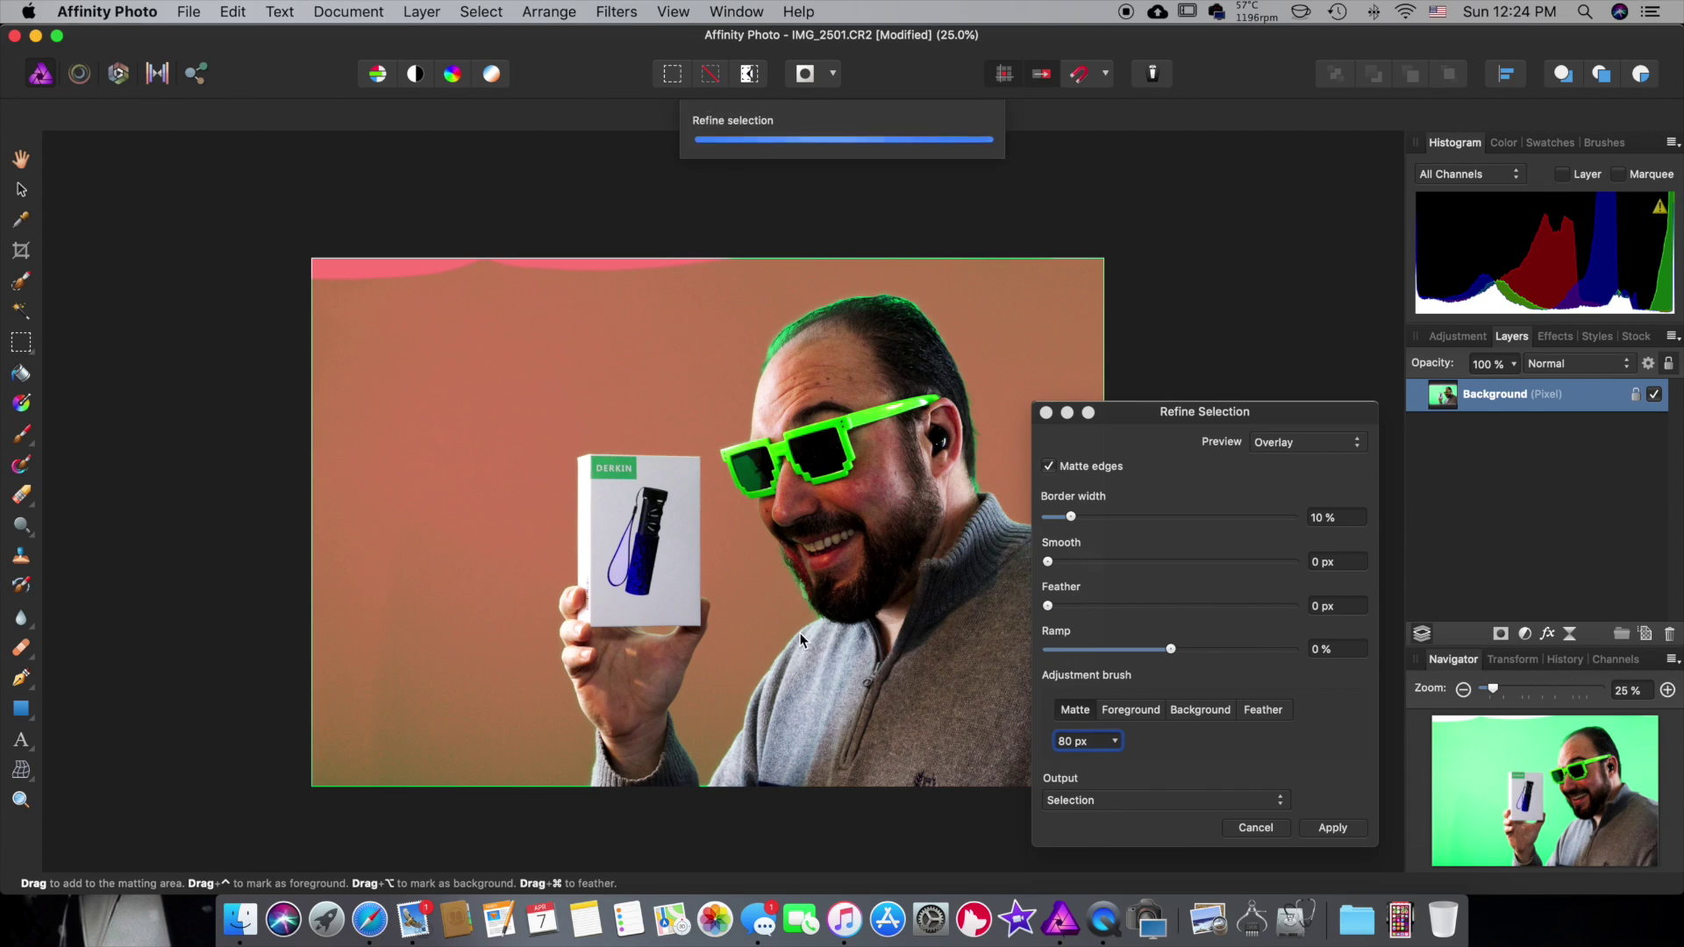
# - Brush the matte over the hair's outer edge at 80 px and again at 180 px
pyautogui.hscroll(3, 688, 447)
pyautogui.scroll(1, 688, 446)
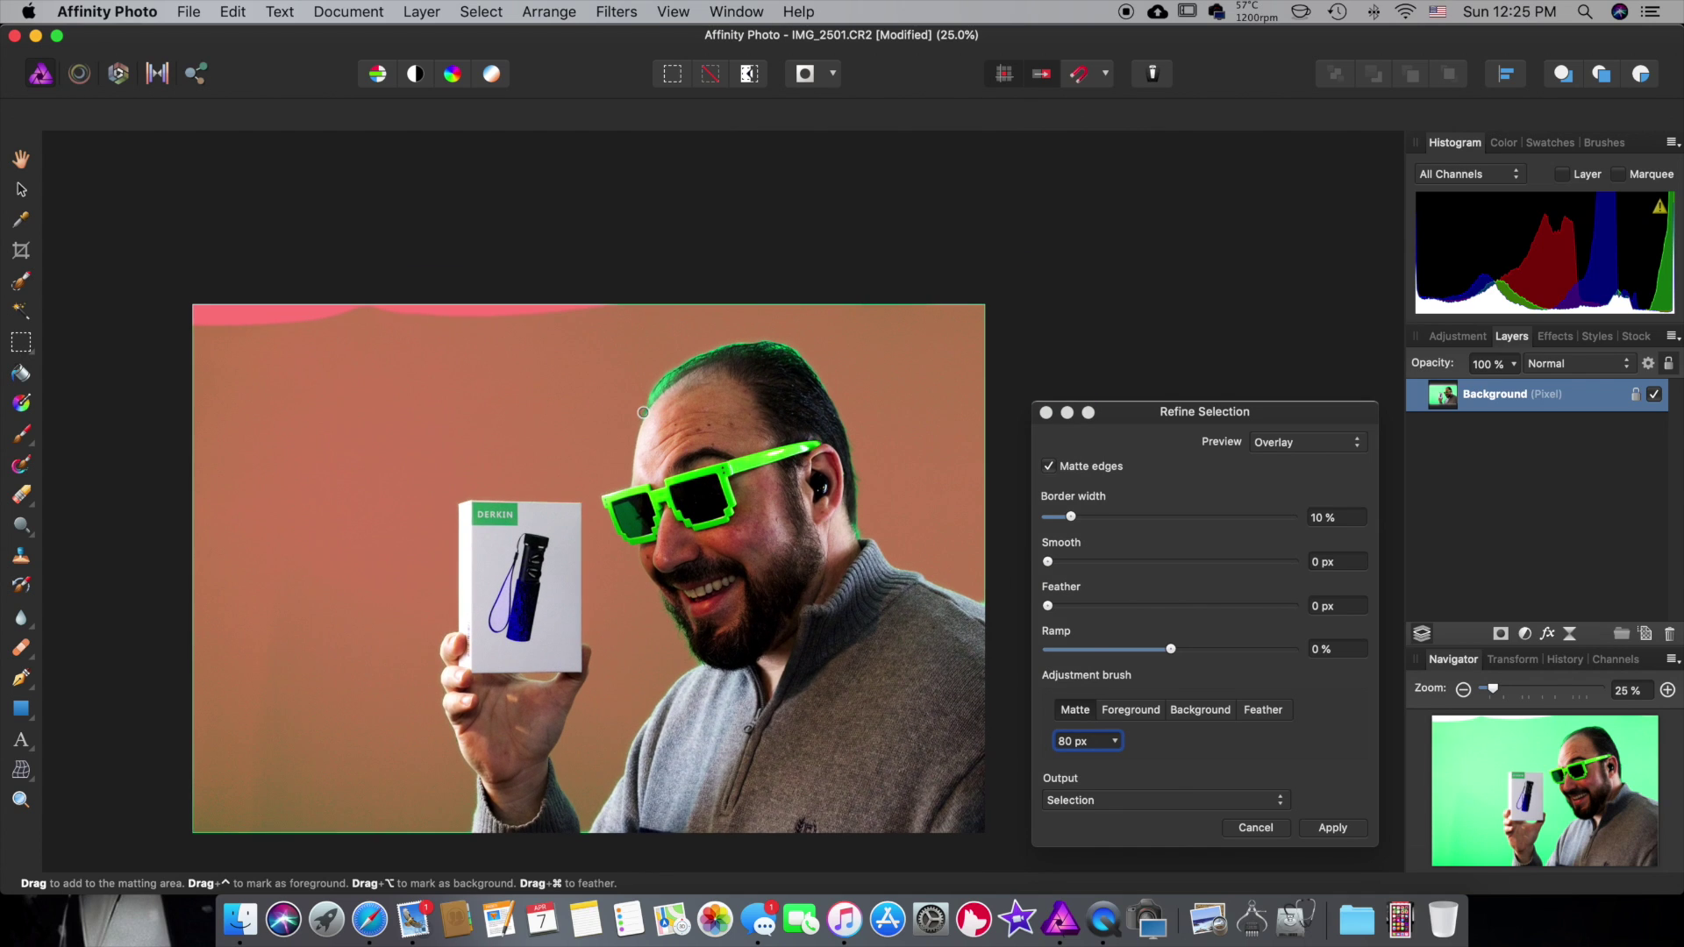
pyautogui.moveTo(642, 415)
pyautogui.mouseDown()
pyautogui.moveTo(721, 349)
pyautogui.moveTo(784, 350)
pyautogui.moveTo(826, 392)
pyautogui.mouseUp()
pyautogui.click(1112, 741)
pyautogui.moveTo(1114, 765); pyautogui.dragTo(1137, 768)
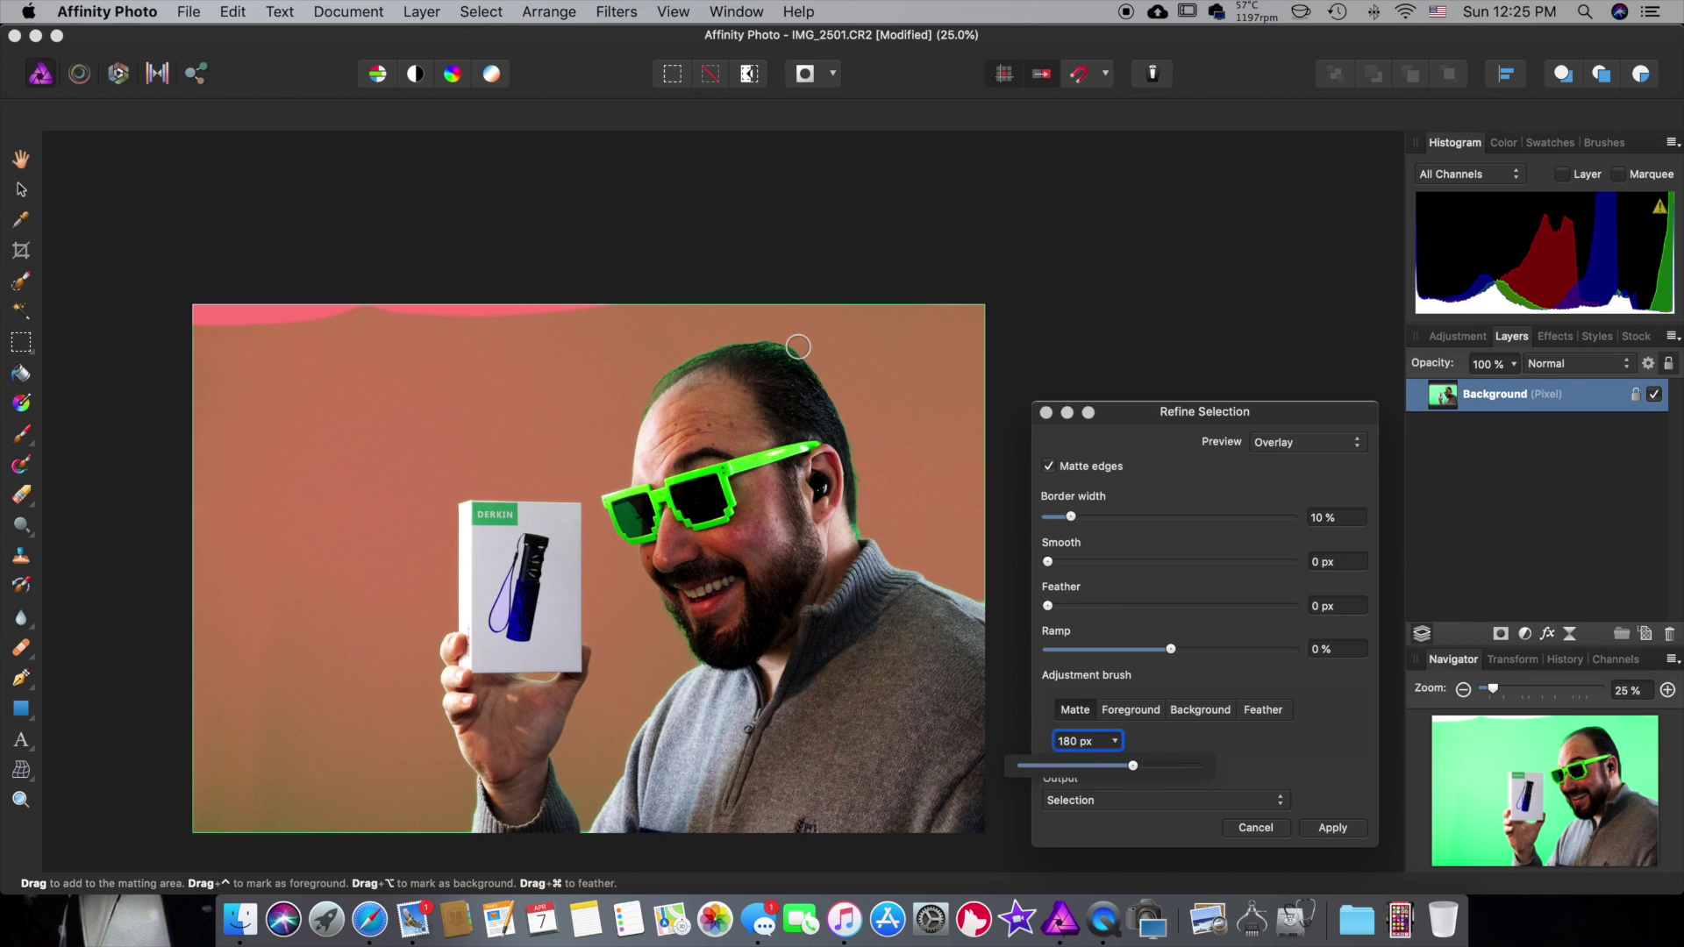
pyautogui.moveTo(797, 349)
pyautogui.mouseDown()
pyautogui.moveTo(698, 353)
pyautogui.moveTo(632, 427)
pyautogui.mouseUp()
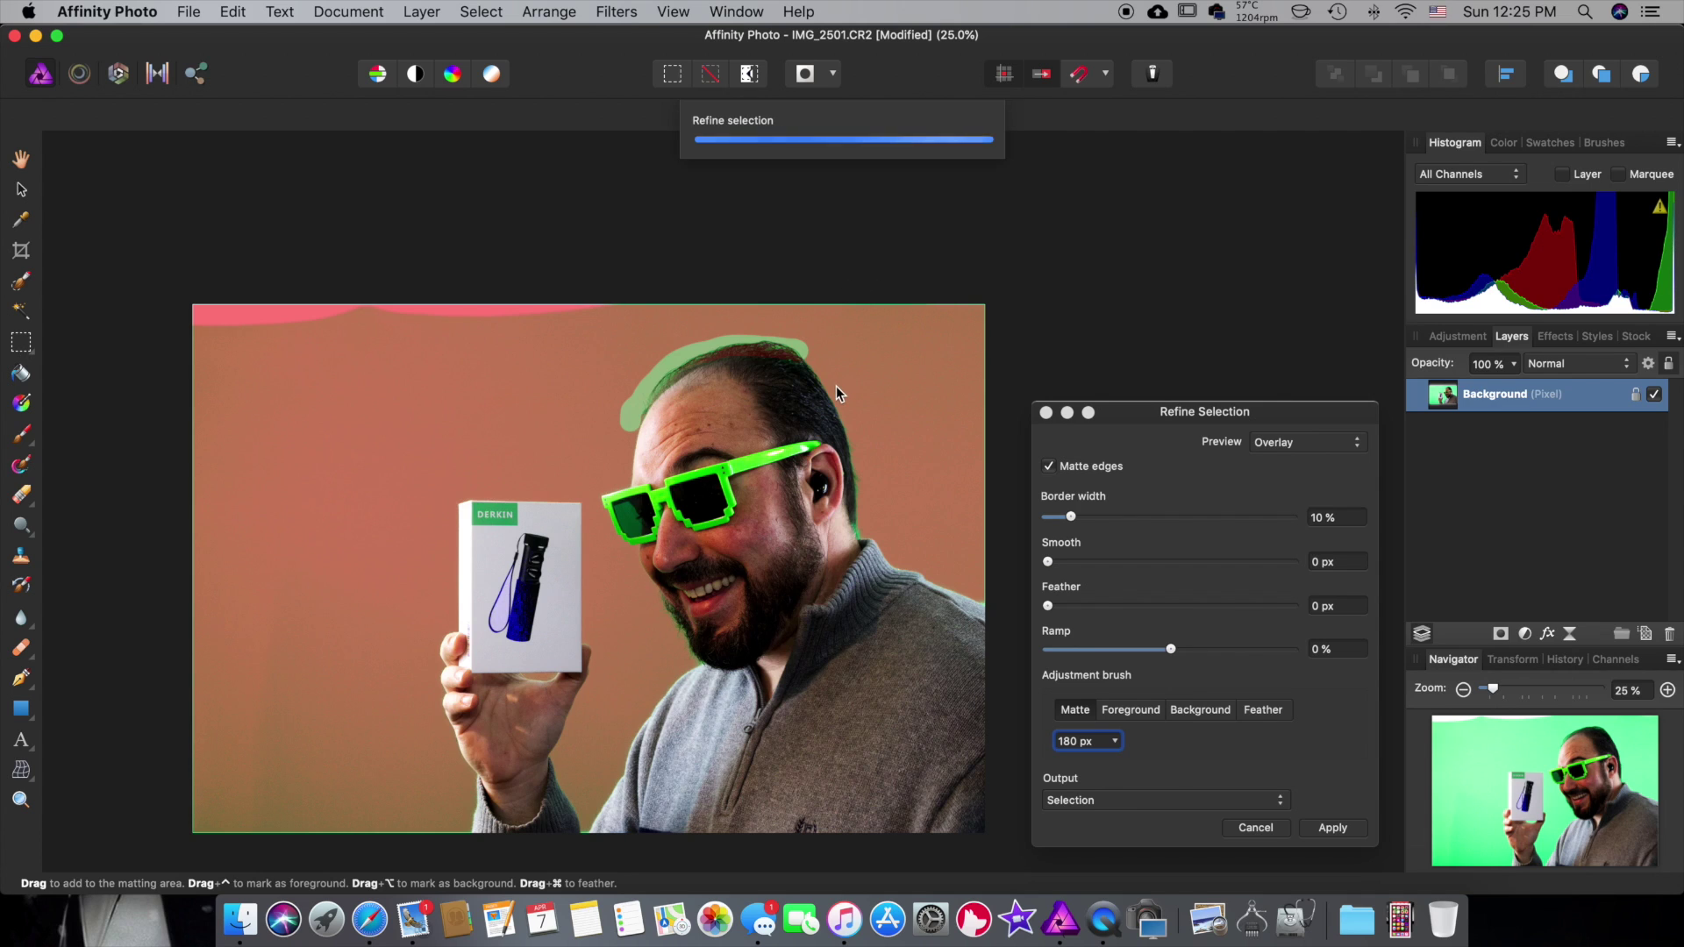
# - Set the border width of the selection refinement to 25 %
pyautogui.scroll(-3, 865, 476)
pyautogui.scroll(2, 850, 511)
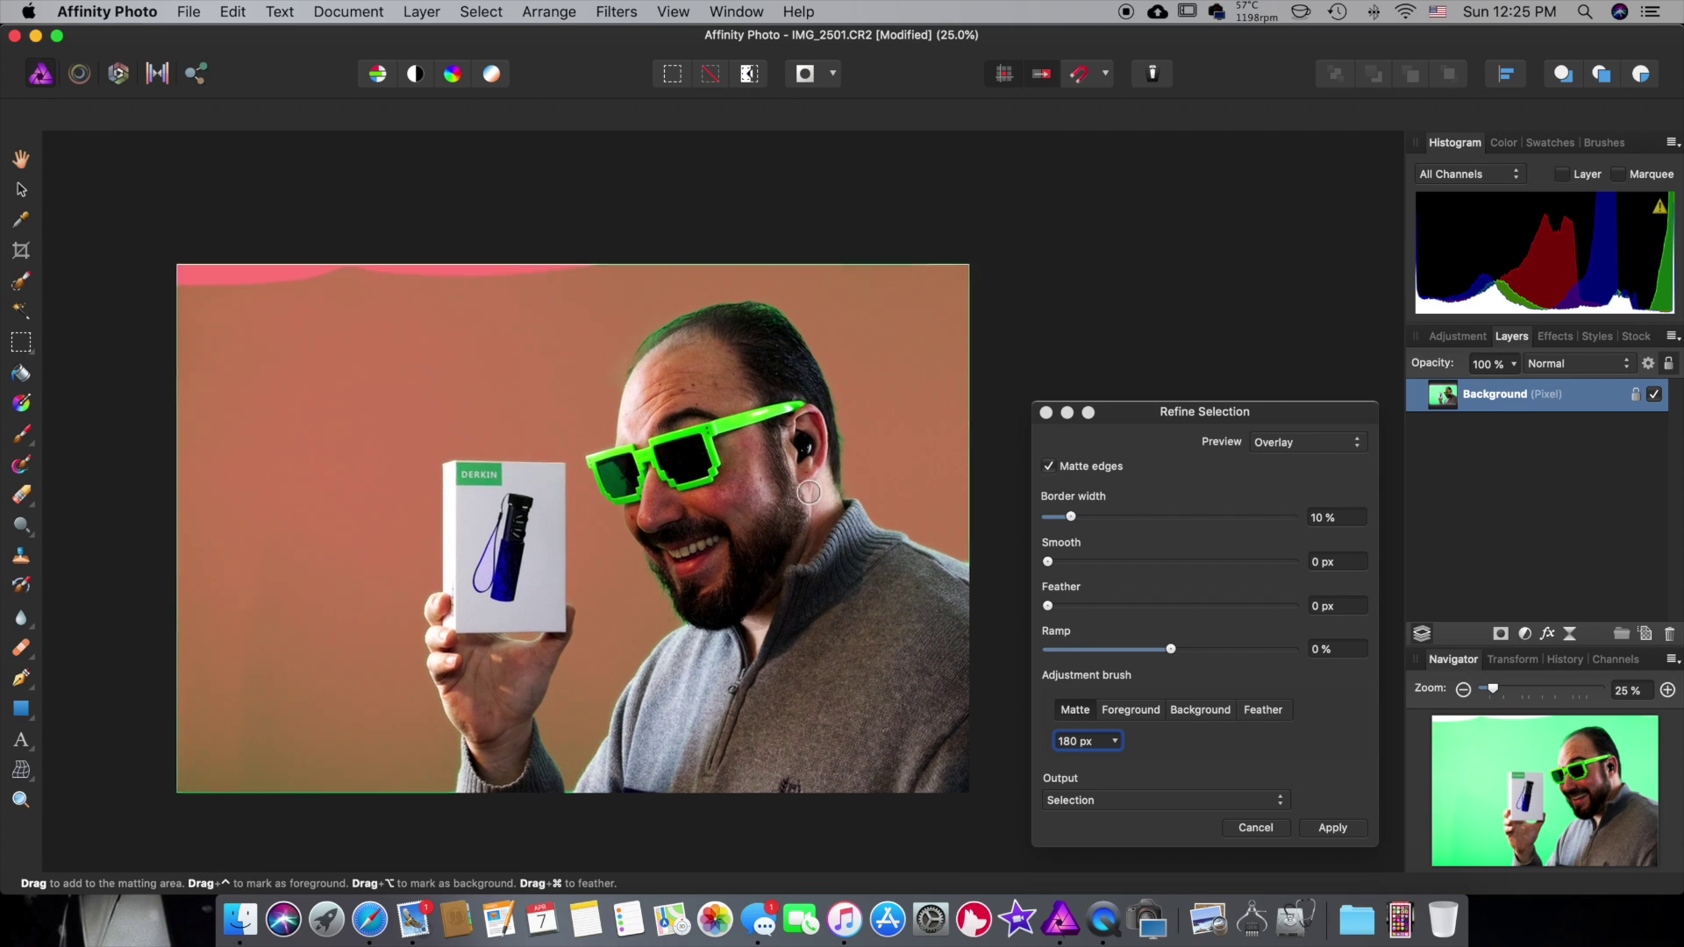
pyautogui.moveTo(1077, 524); pyautogui.dragTo(1088, 523)
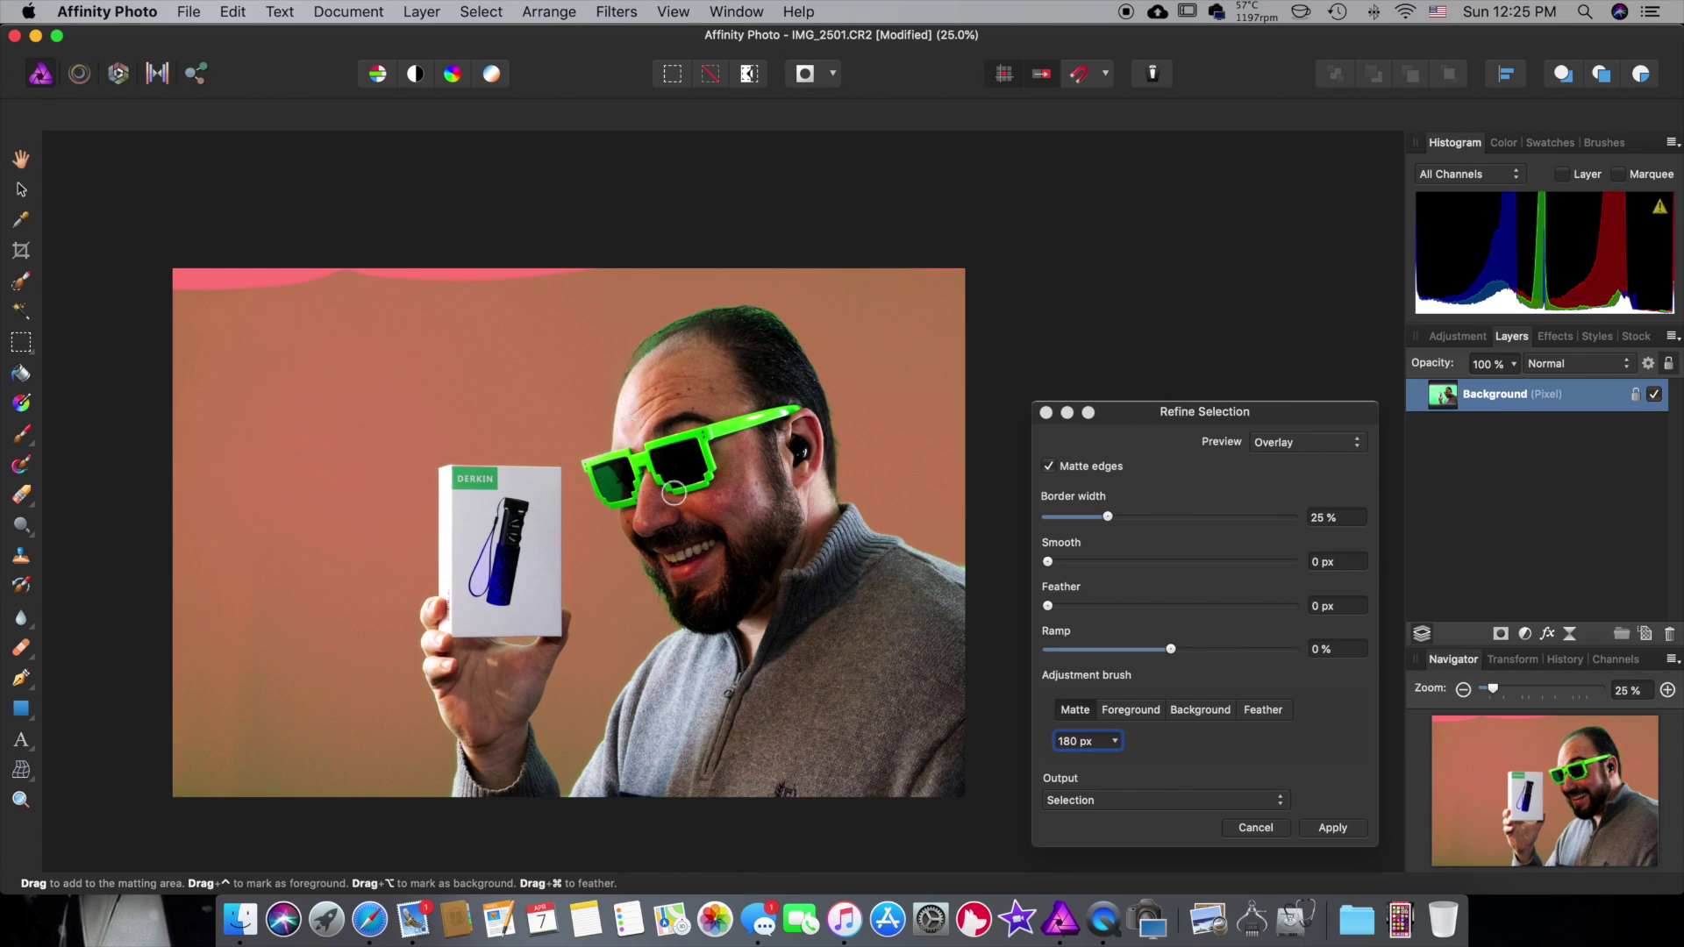
# - Switch the adjustment brush to Foreground and back to Matte, compare the refinement states in the history, and revert the last two
pyautogui.click(1131, 710)
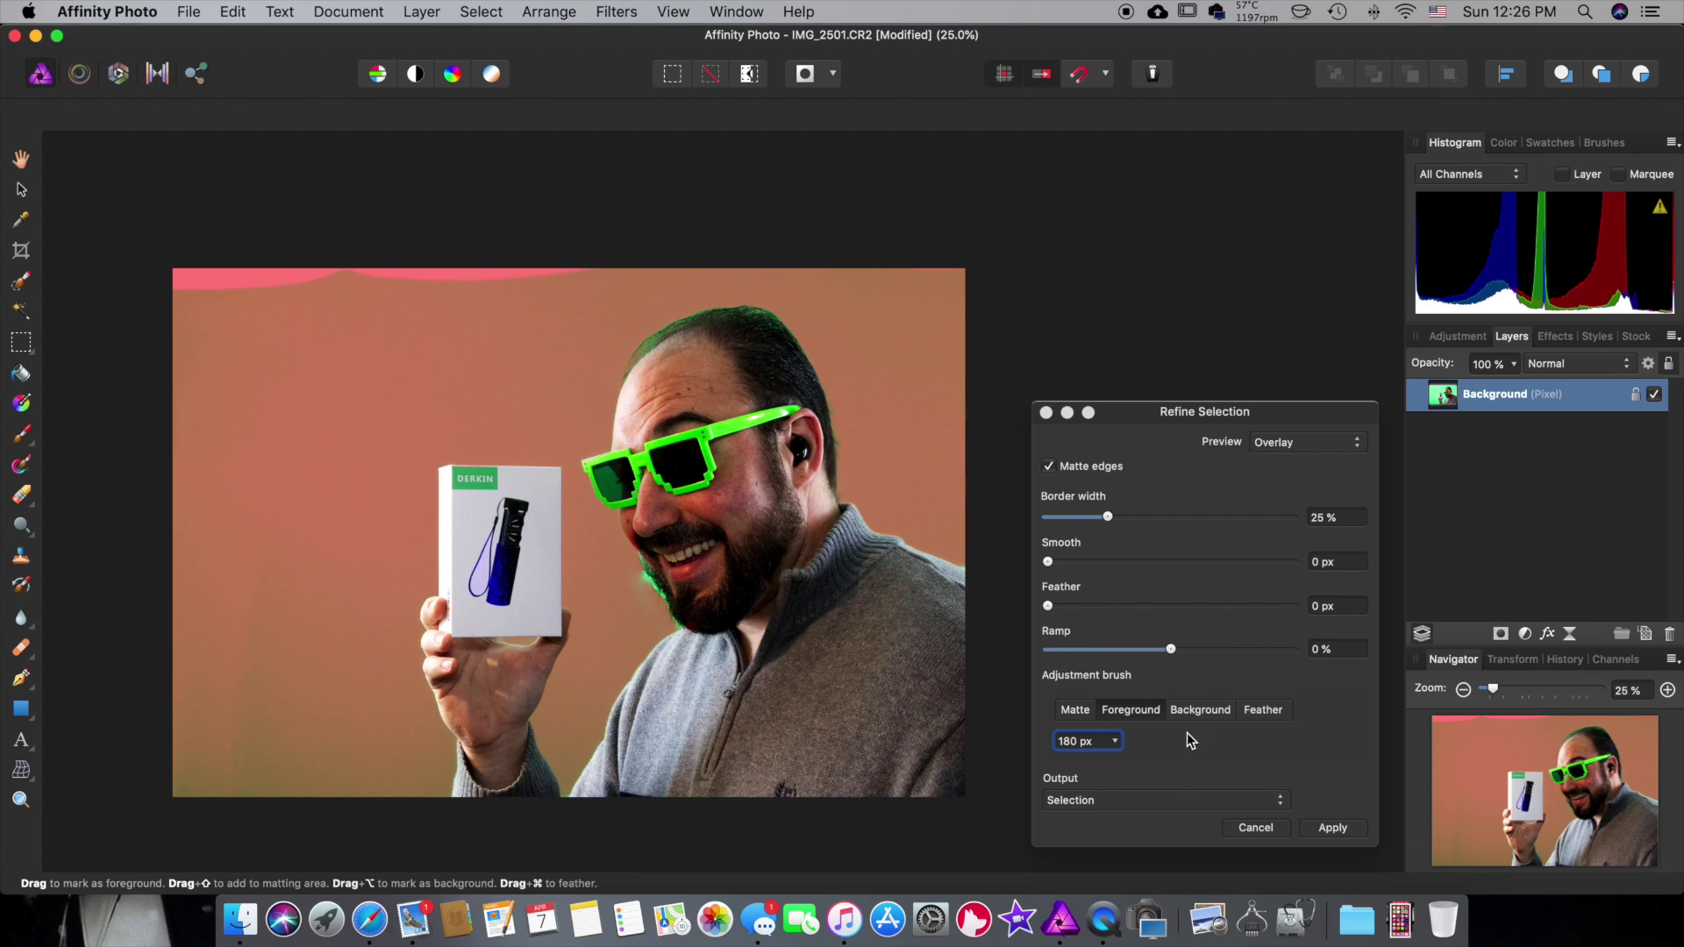
pyautogui.click(1075, 713)
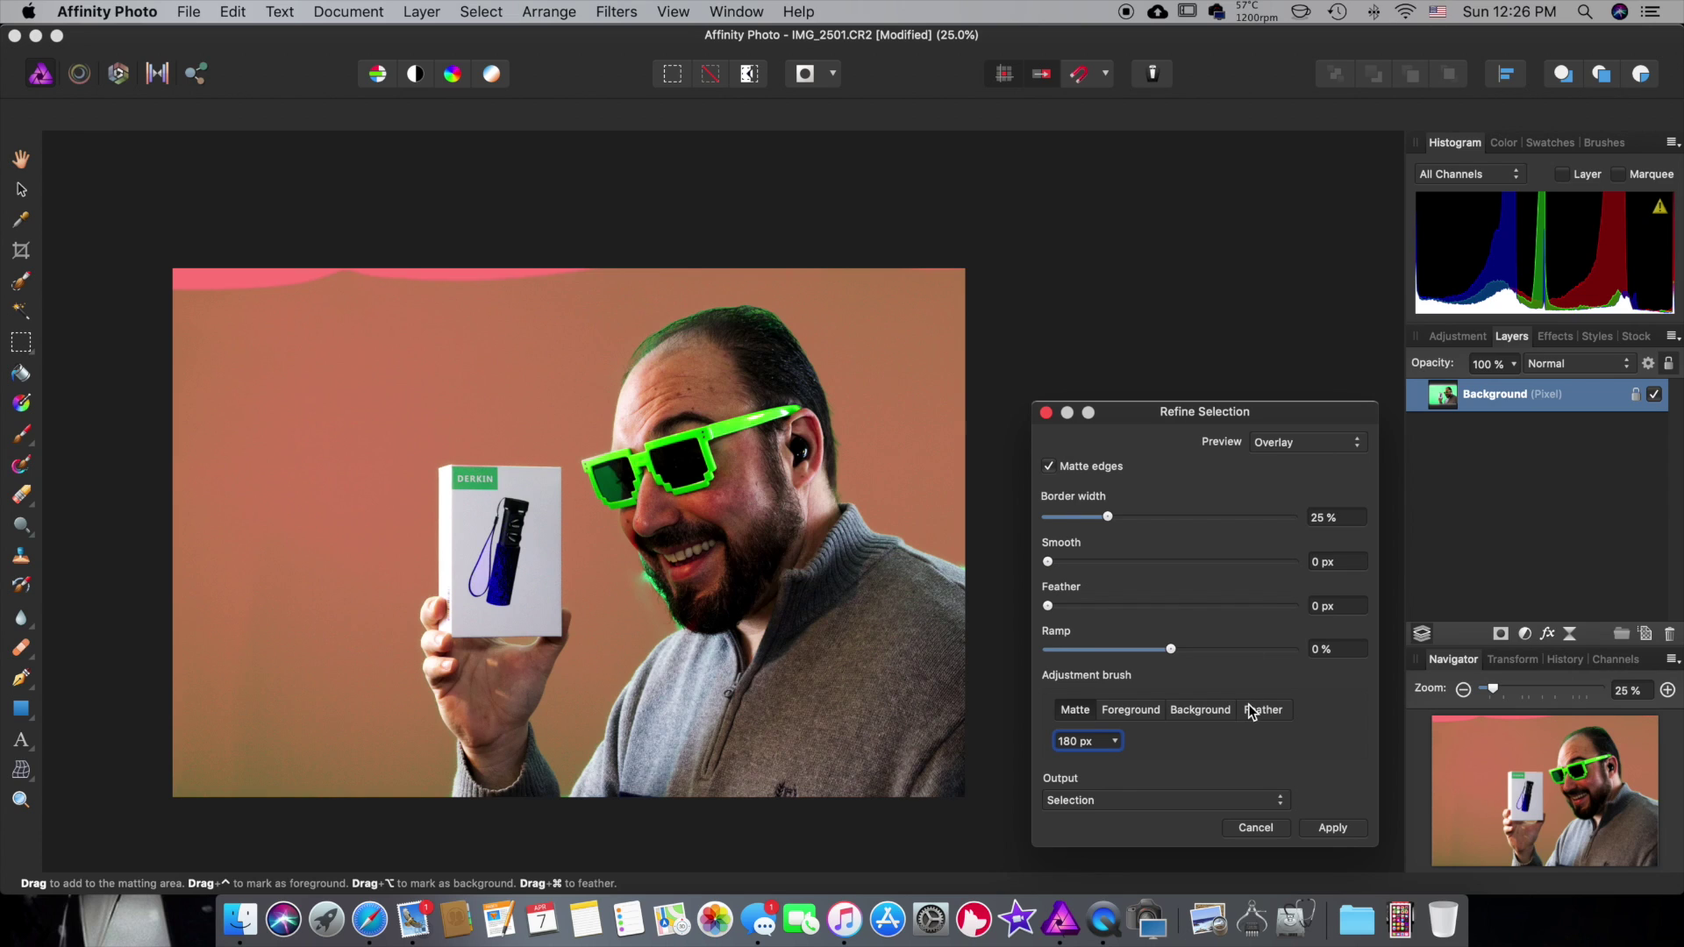
pyautogui.click(1572, 660)
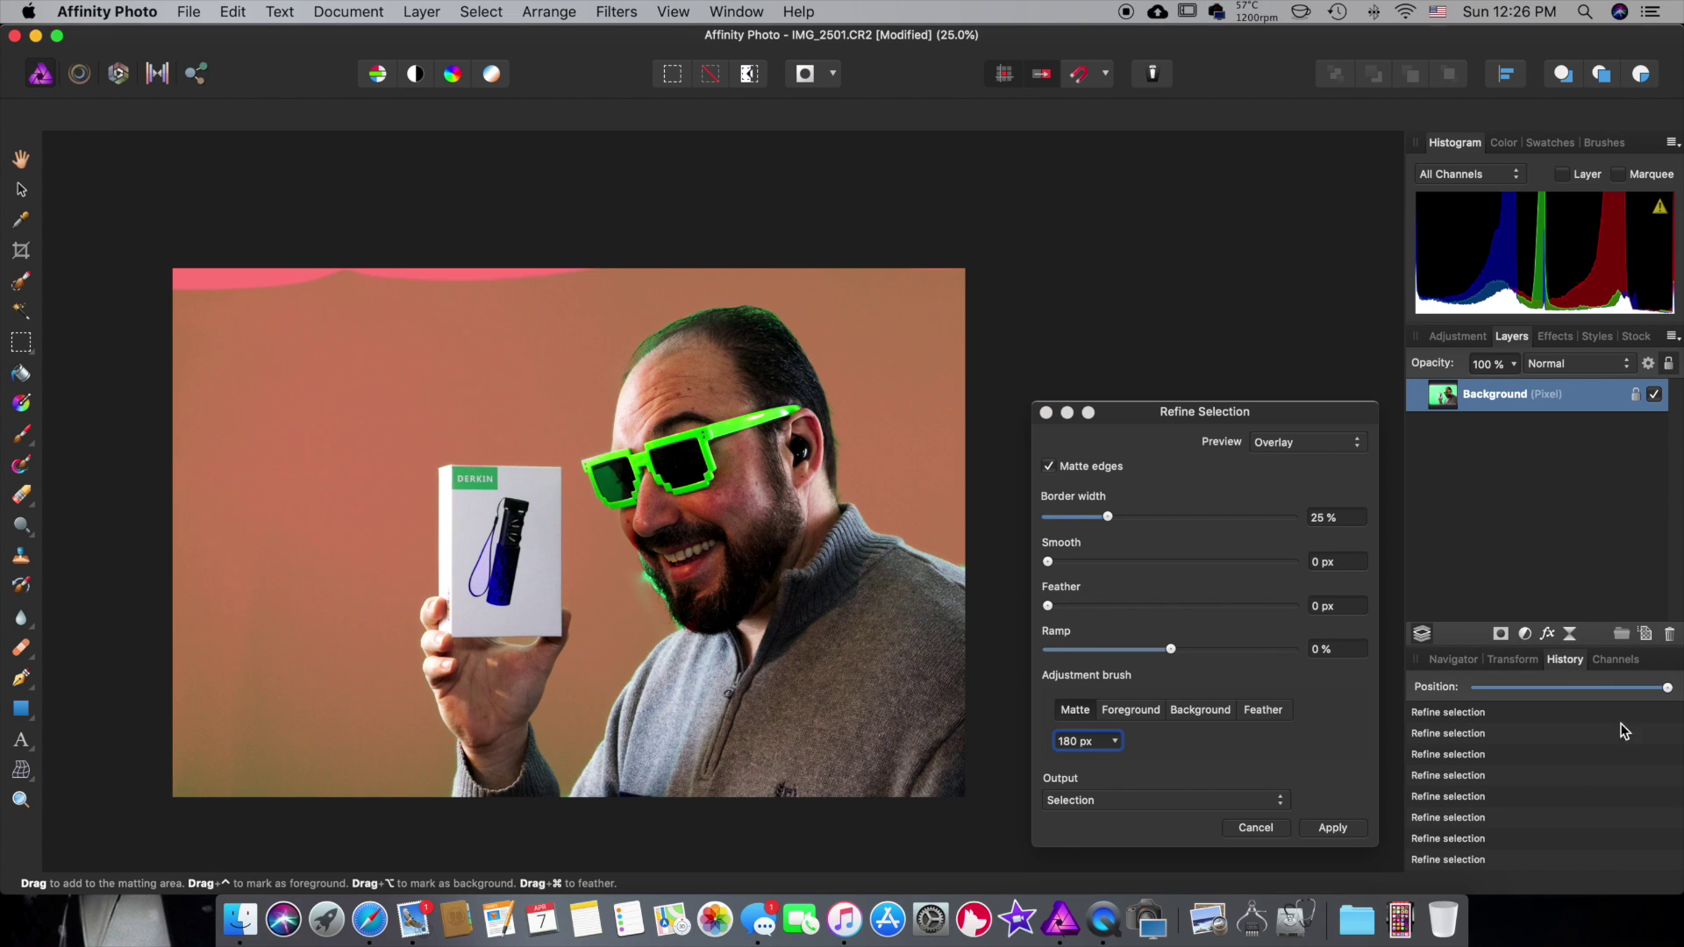
pyautogui.click(1529, 825)
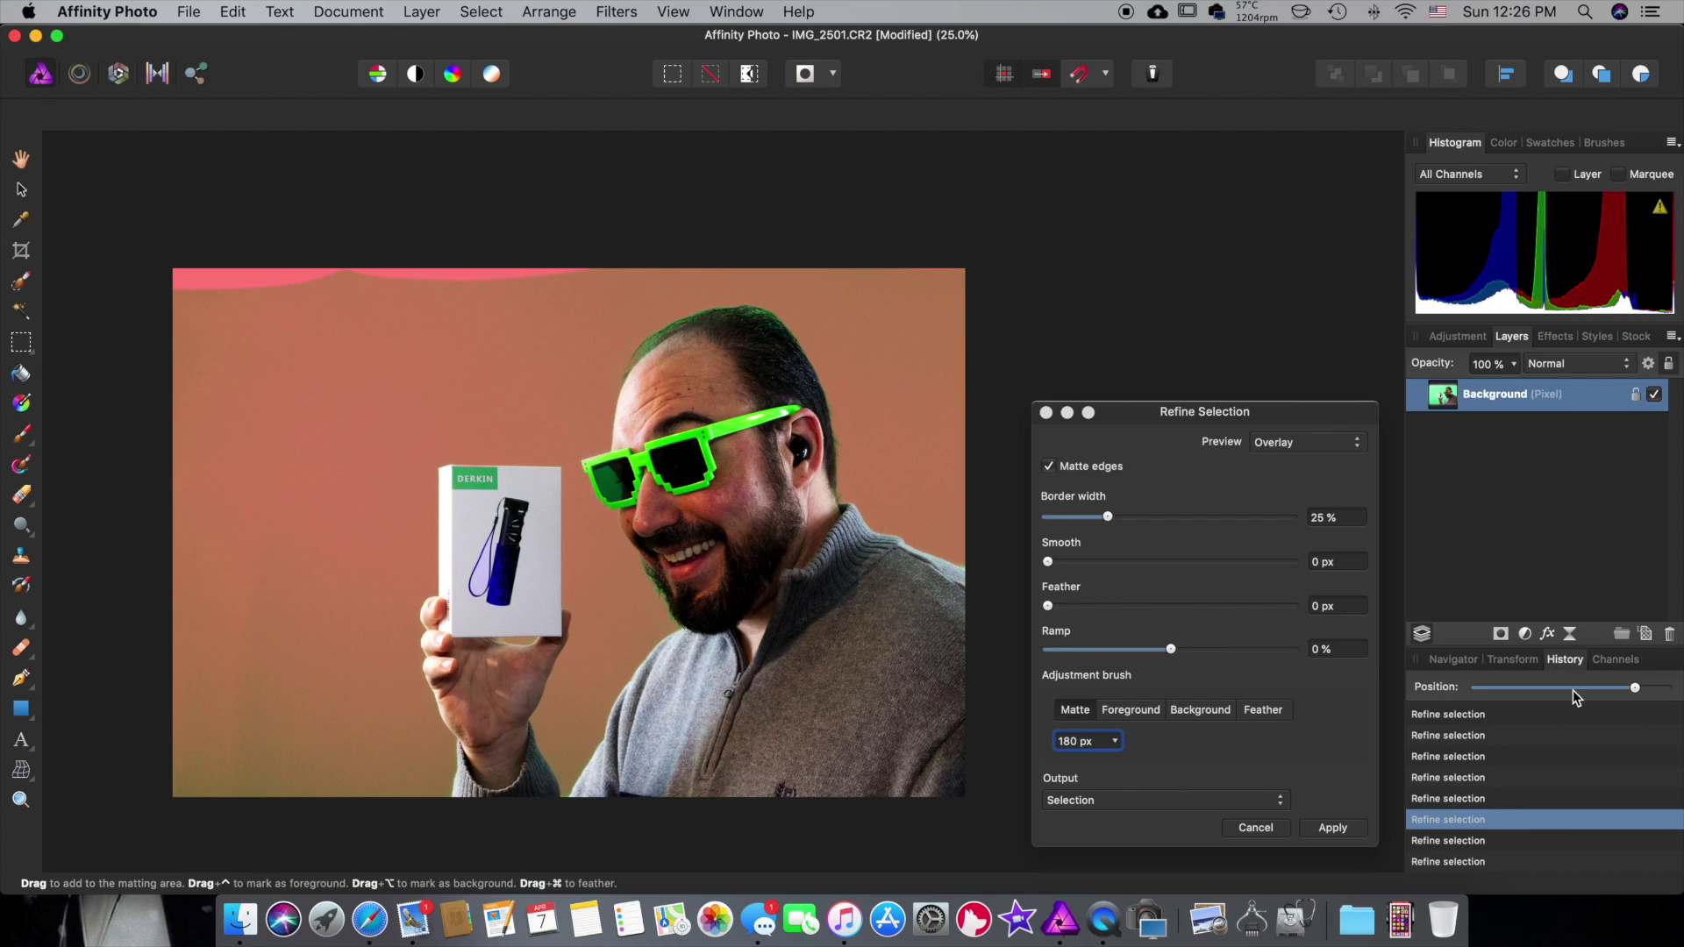
pyautogui.moveTo(1633, 691); pyautogui.dragTo(1491, 689)
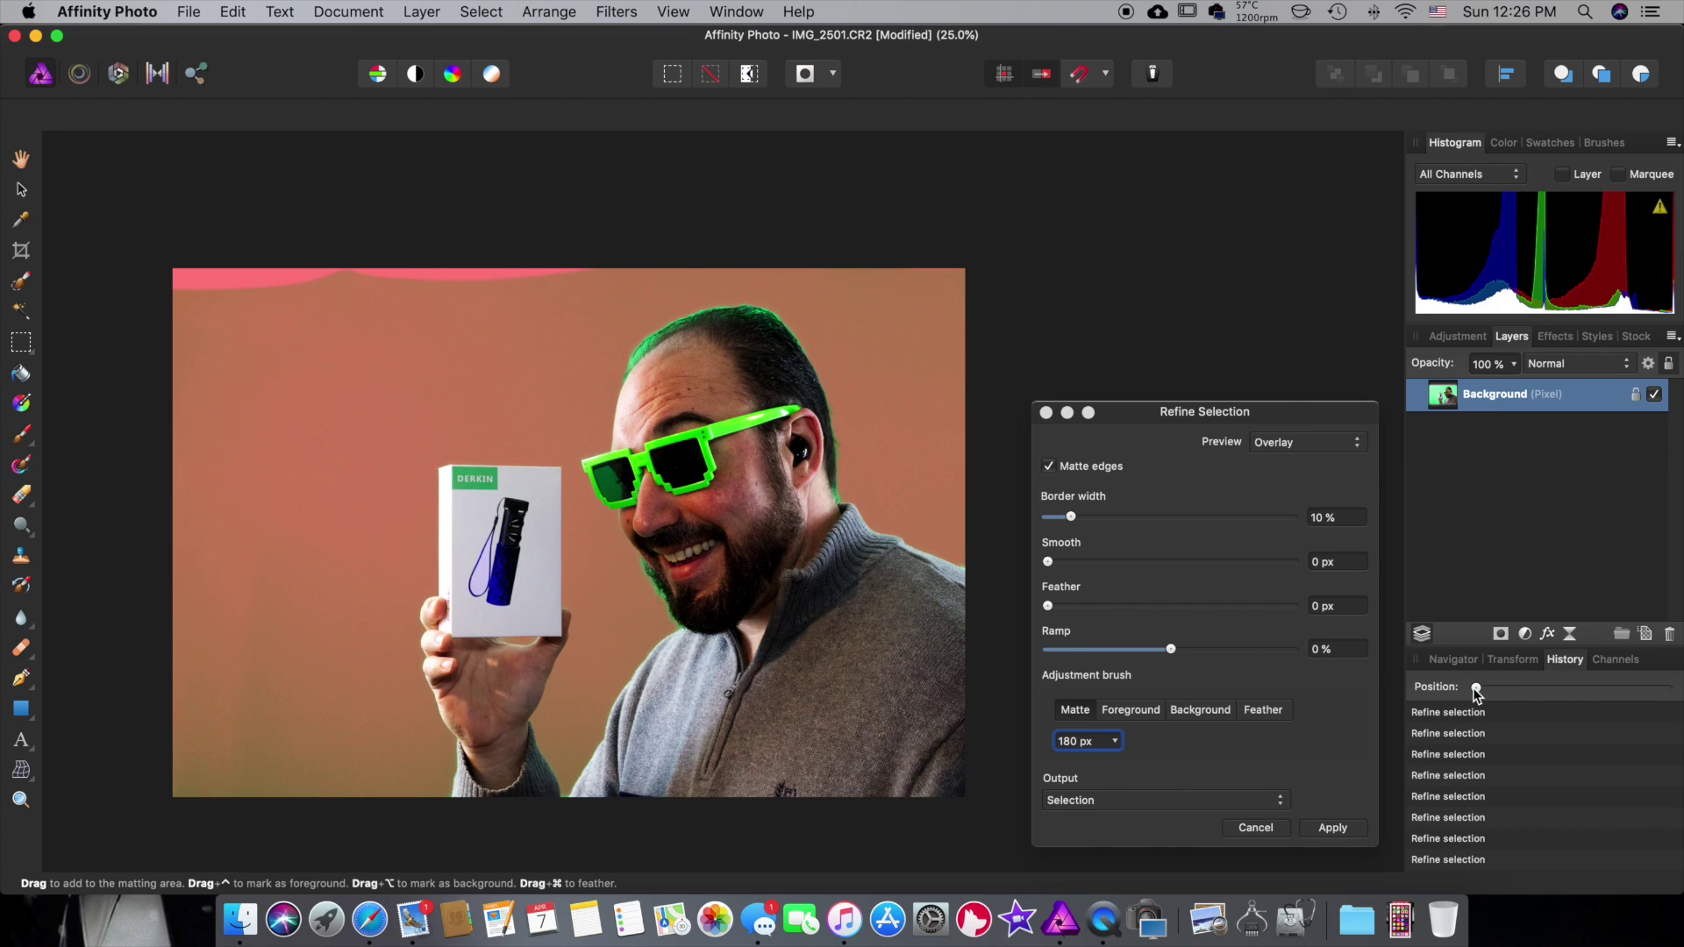
pyautogui.moveTo(1491, 689); pyautogui.dragTo(1662, 689)
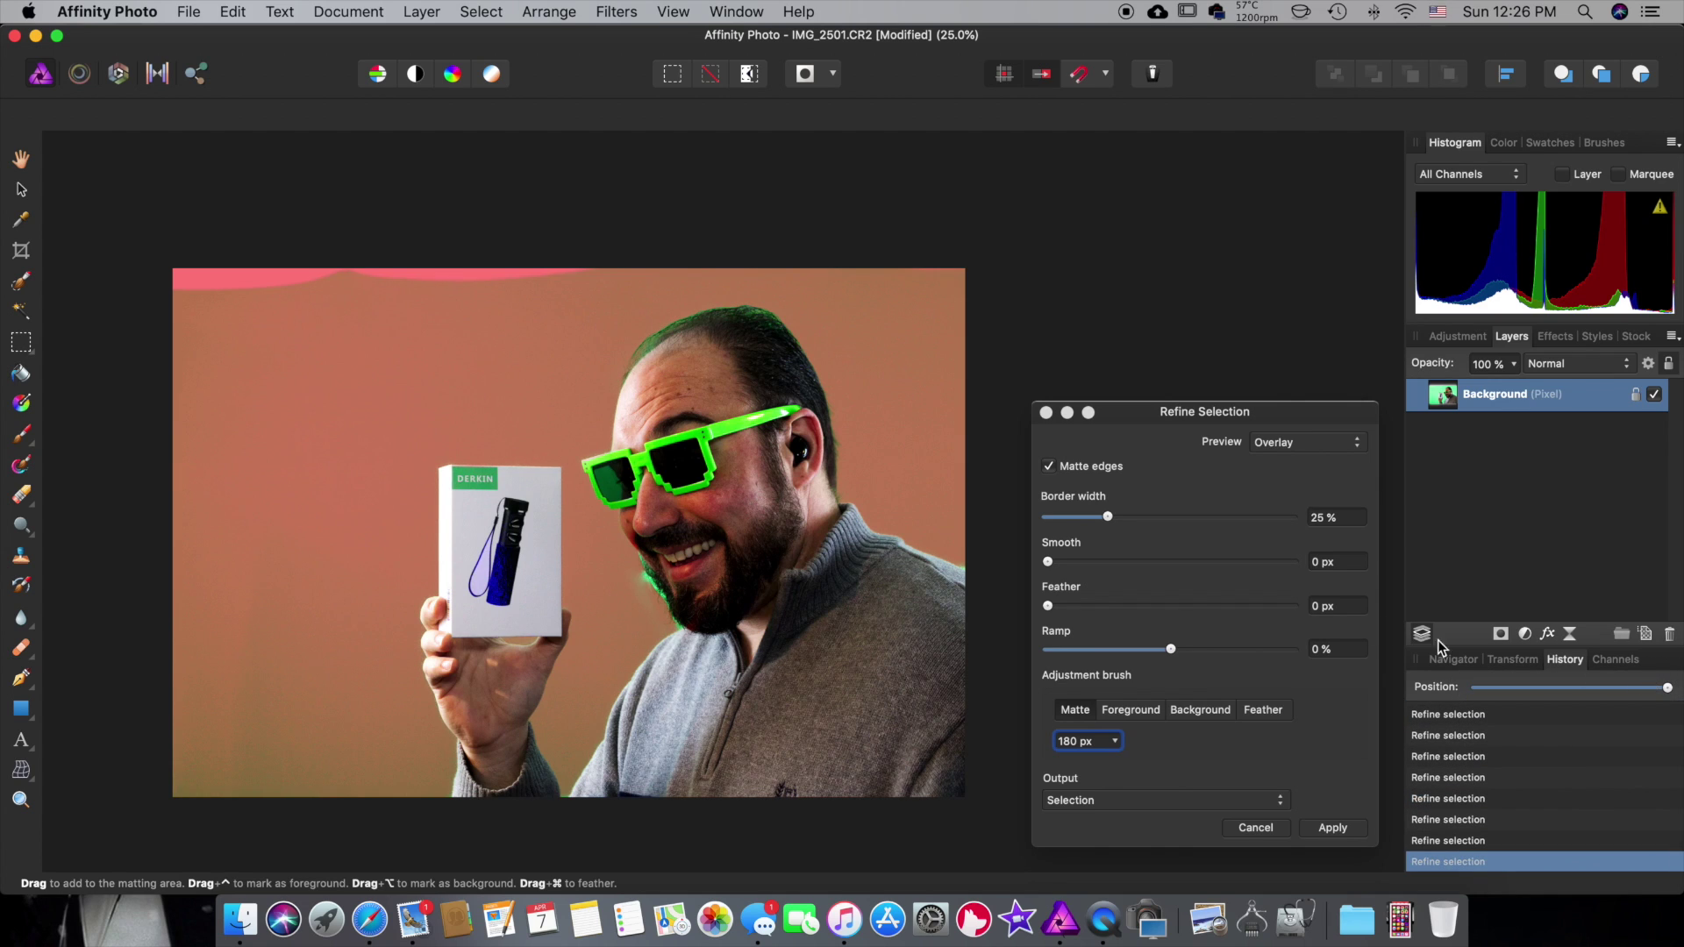
pyautogui.click(1480, 821)
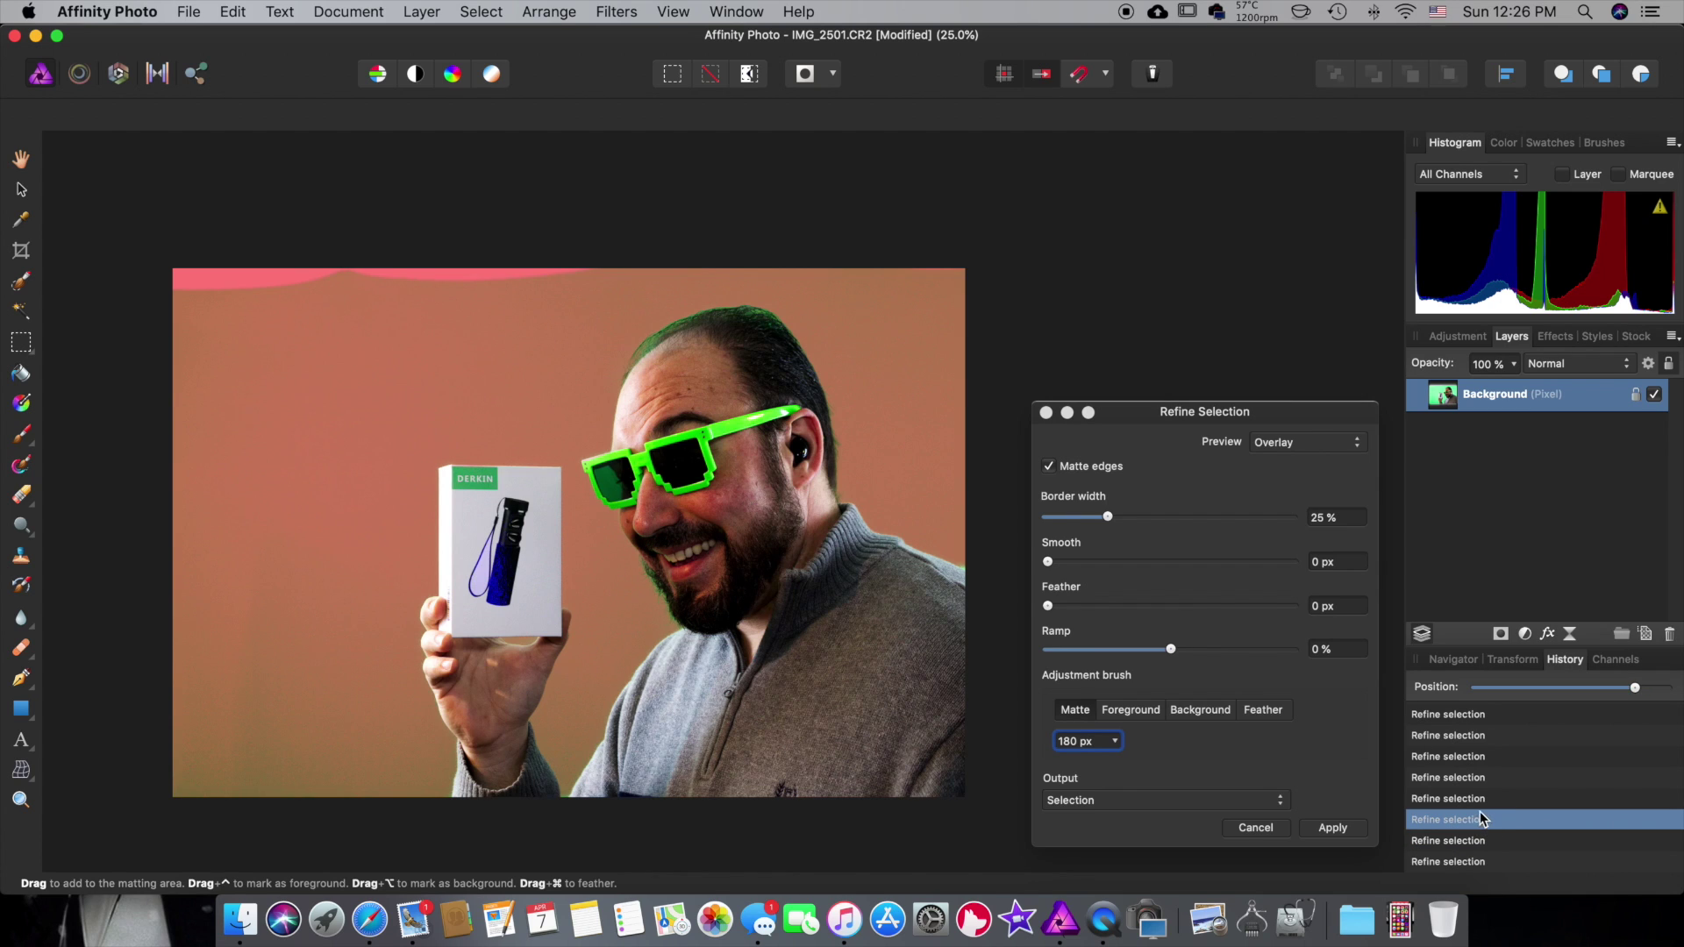
# - Set smooth and feather to 0.1 px and apply the refined selection as a new layer with mask
pyautogui.click(1132, 798)
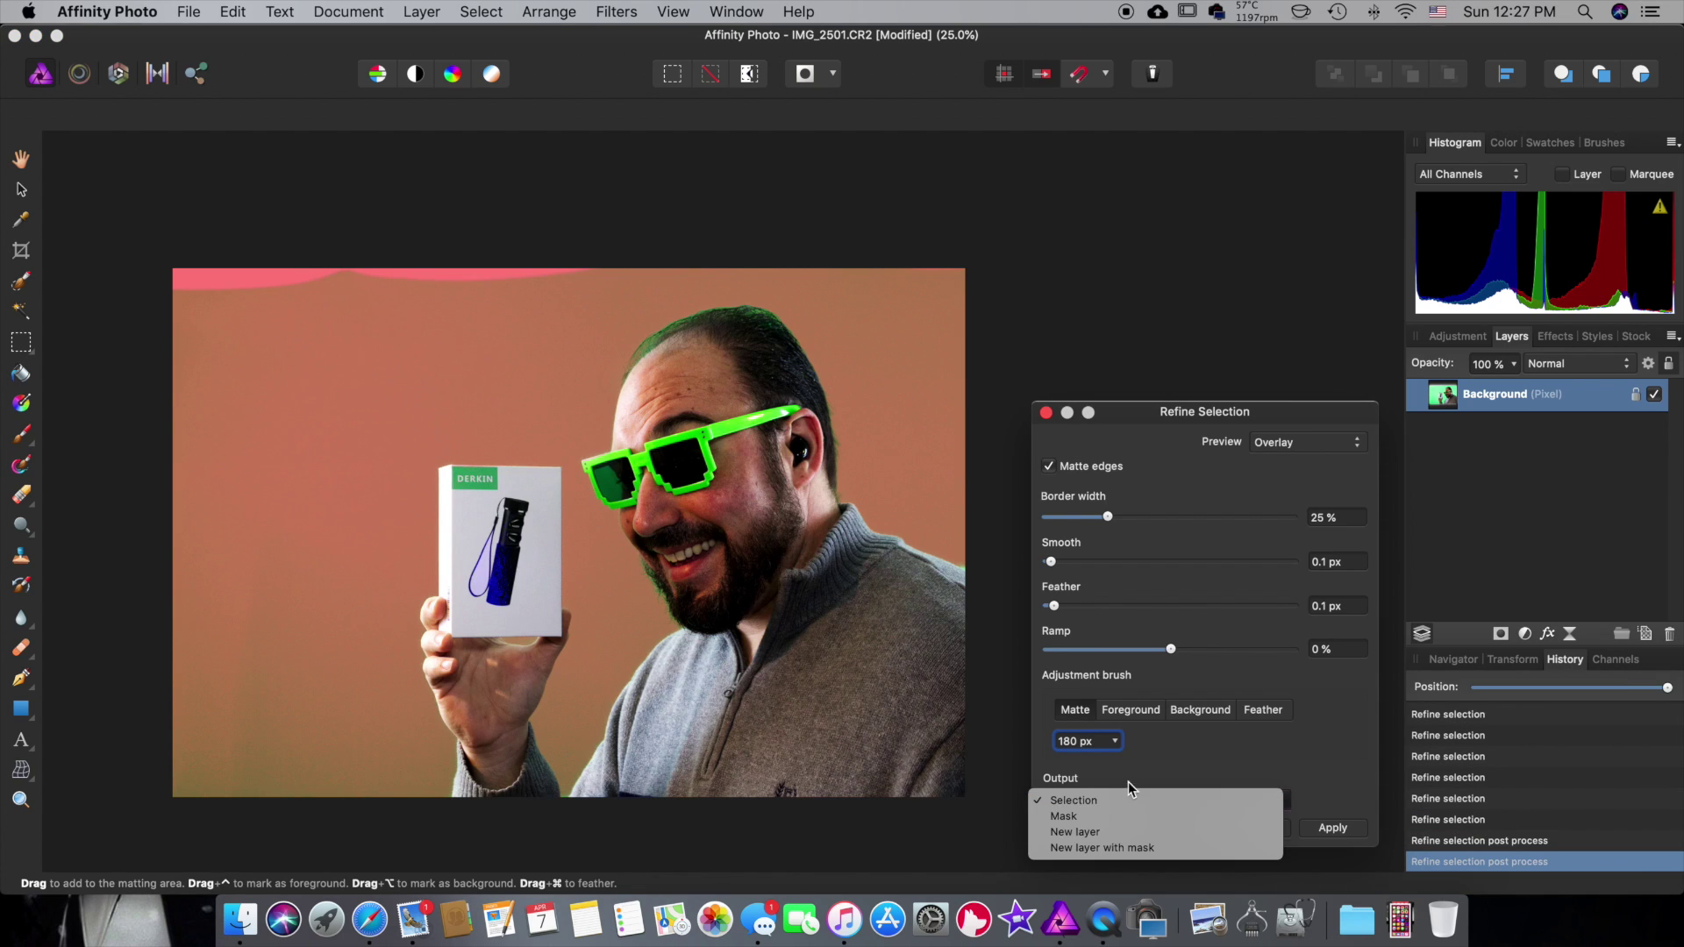
pyautogui.click(1114, 848)
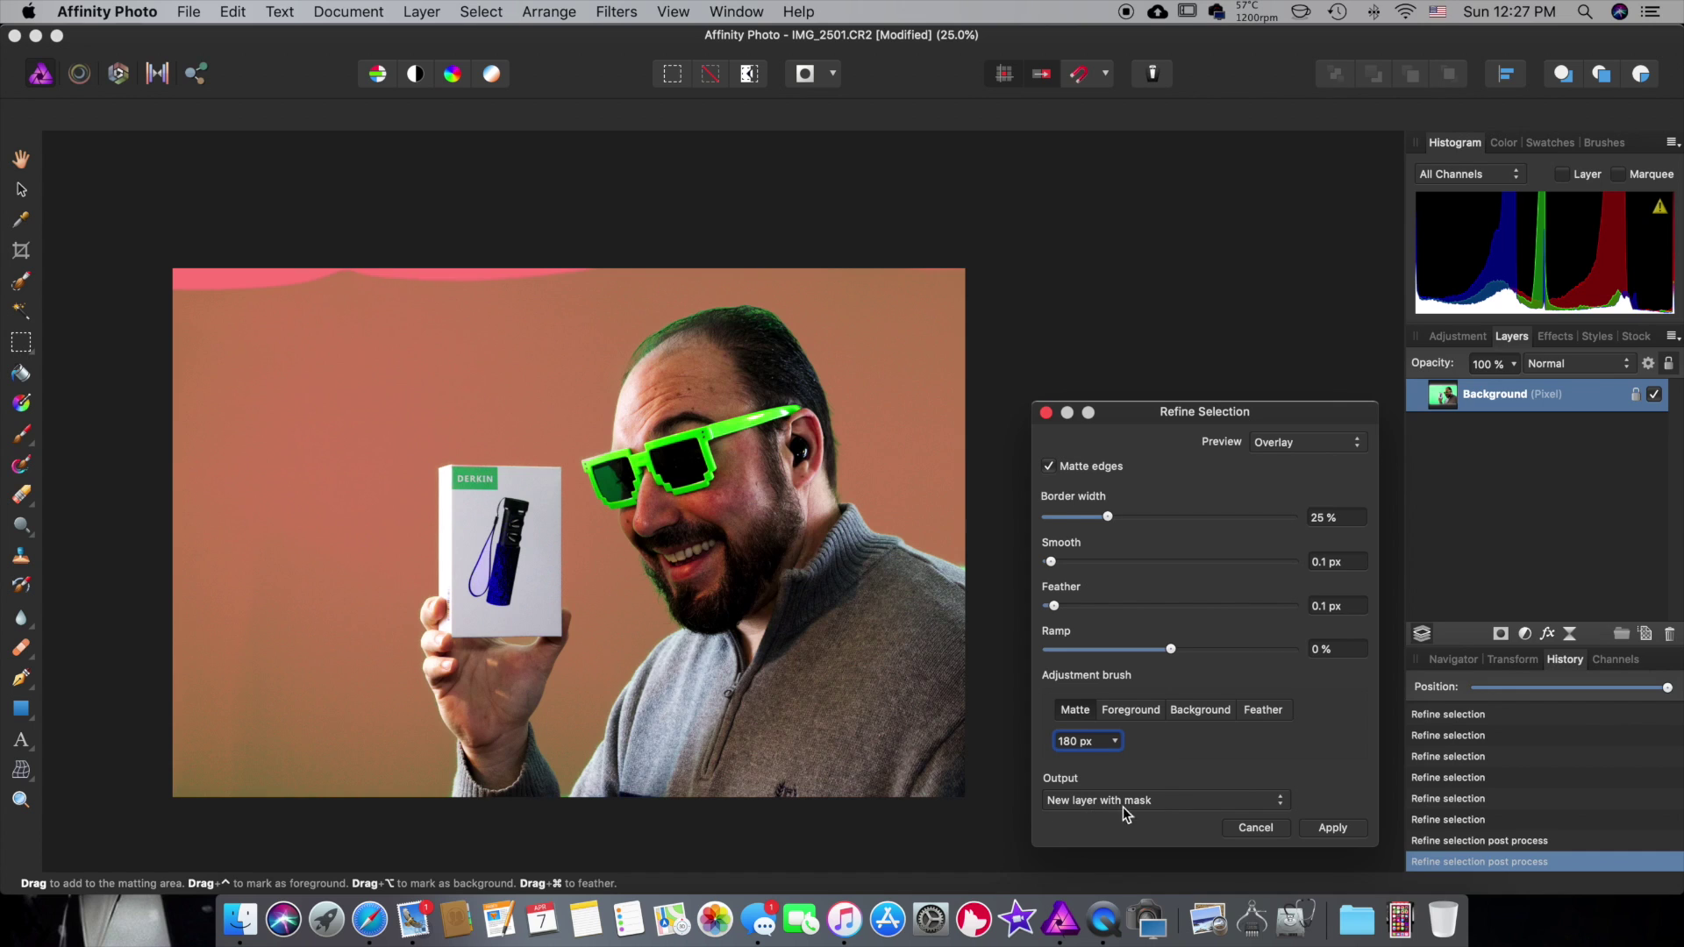
pyautogui.click(1332, 829)
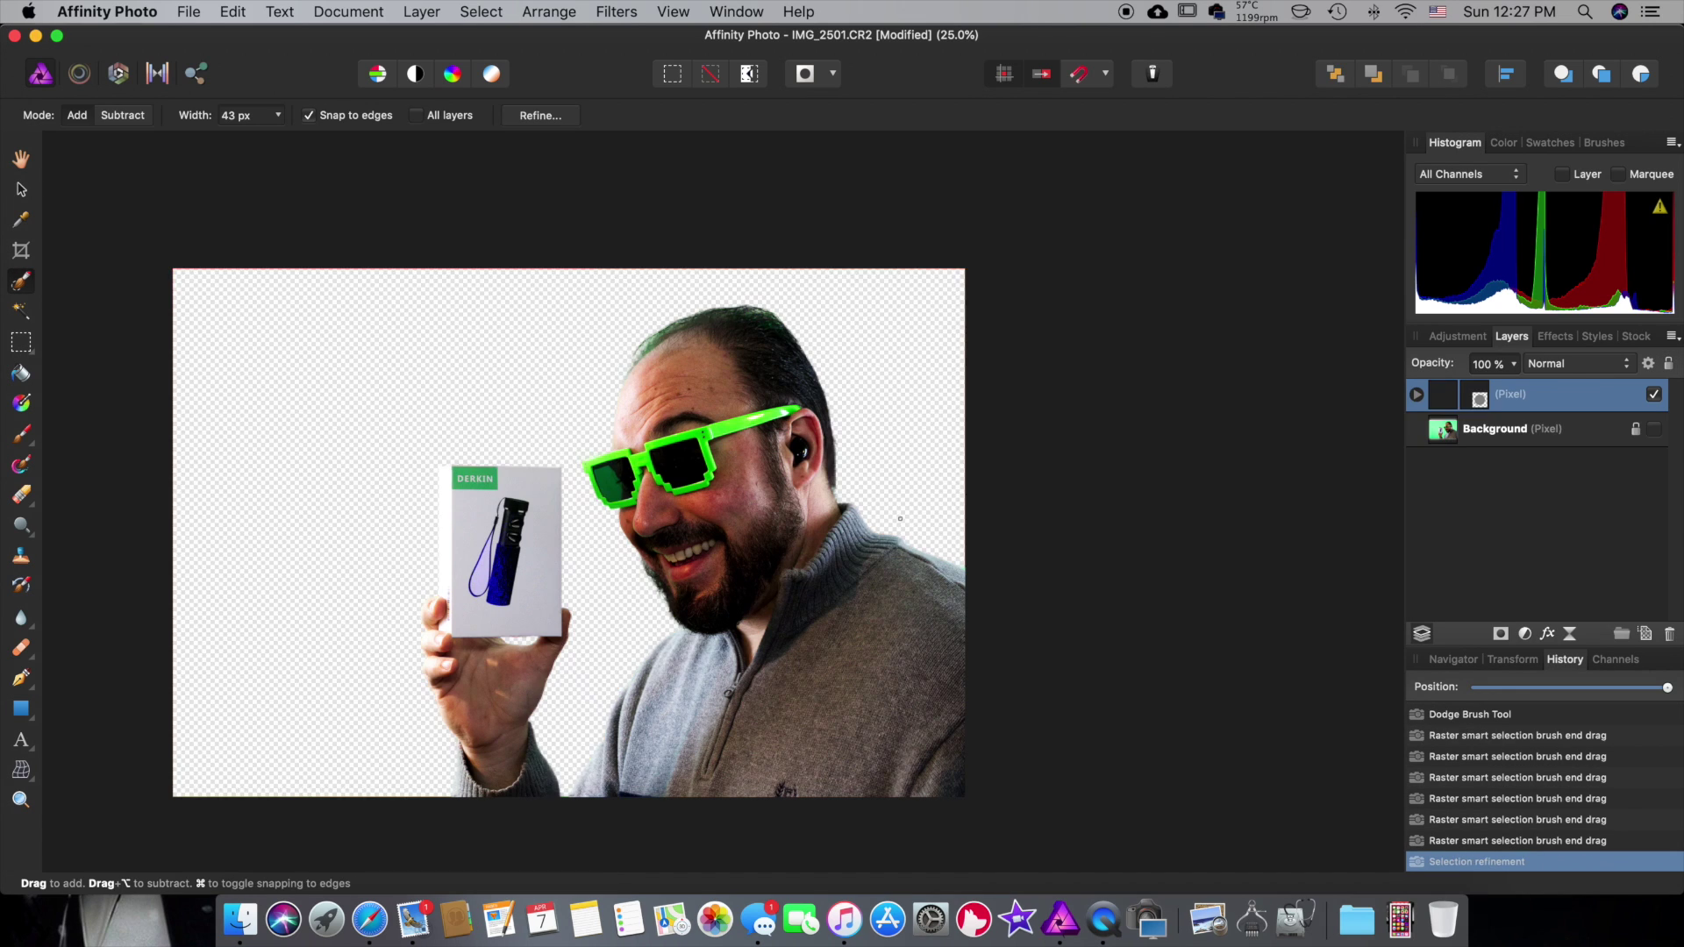
# - Expand the cut-out layer and toggle its mask off and on to compare the image with and without it
pyautogui.click(19, 191)
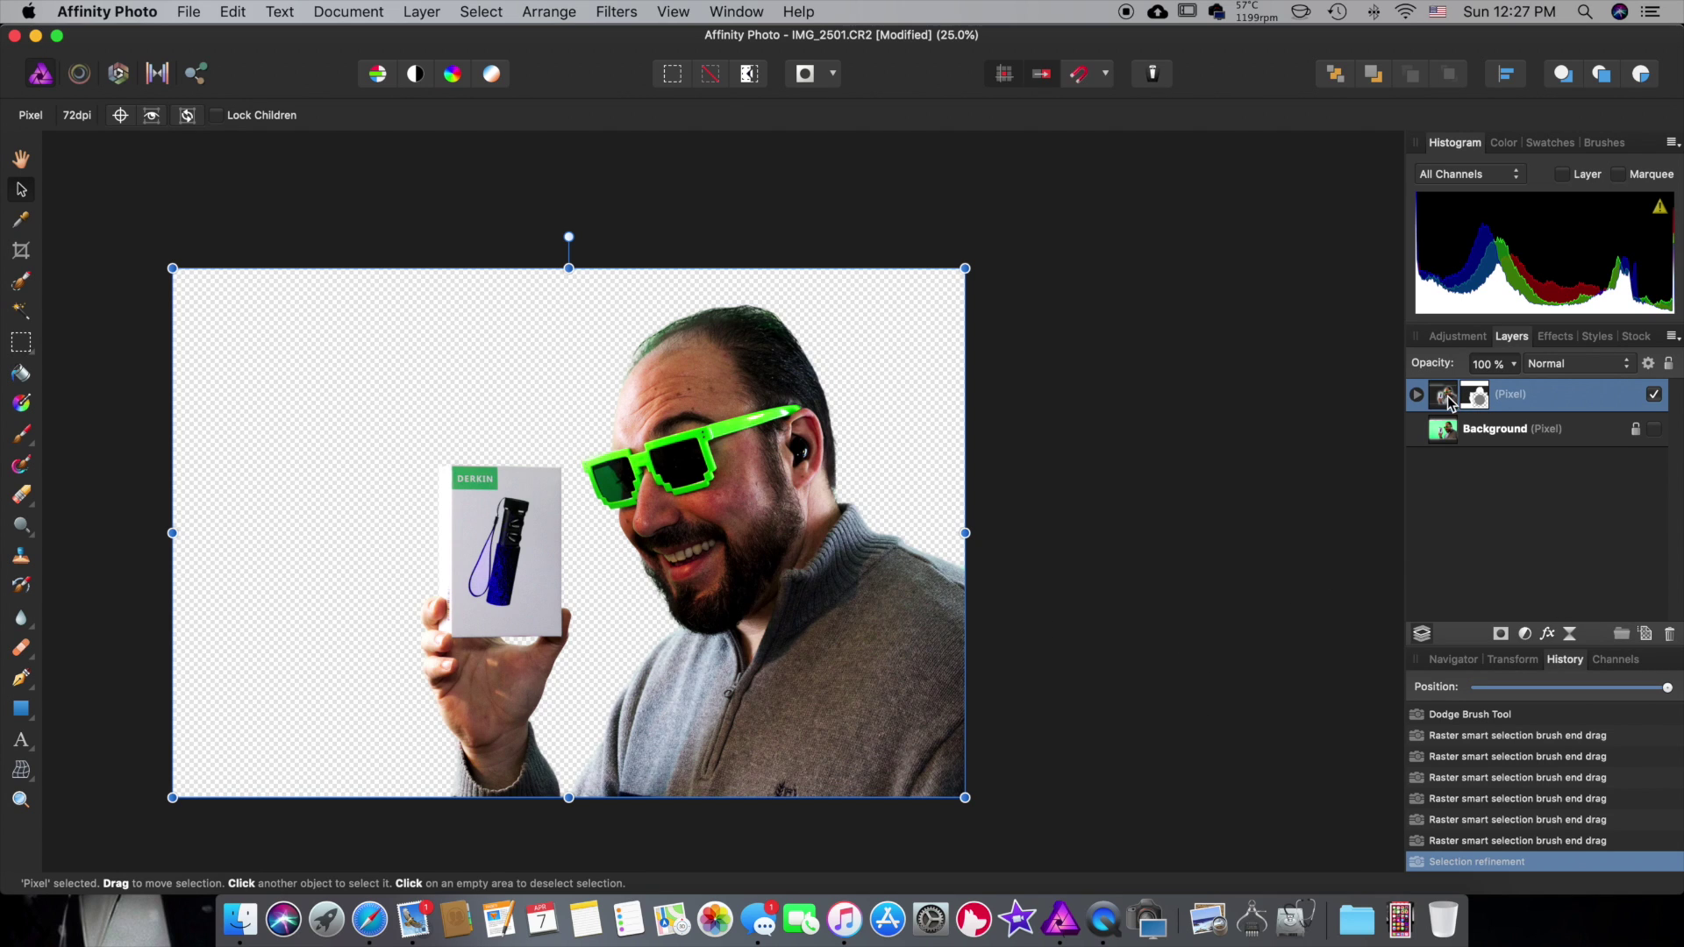
pyautogui.click(1417, 395)
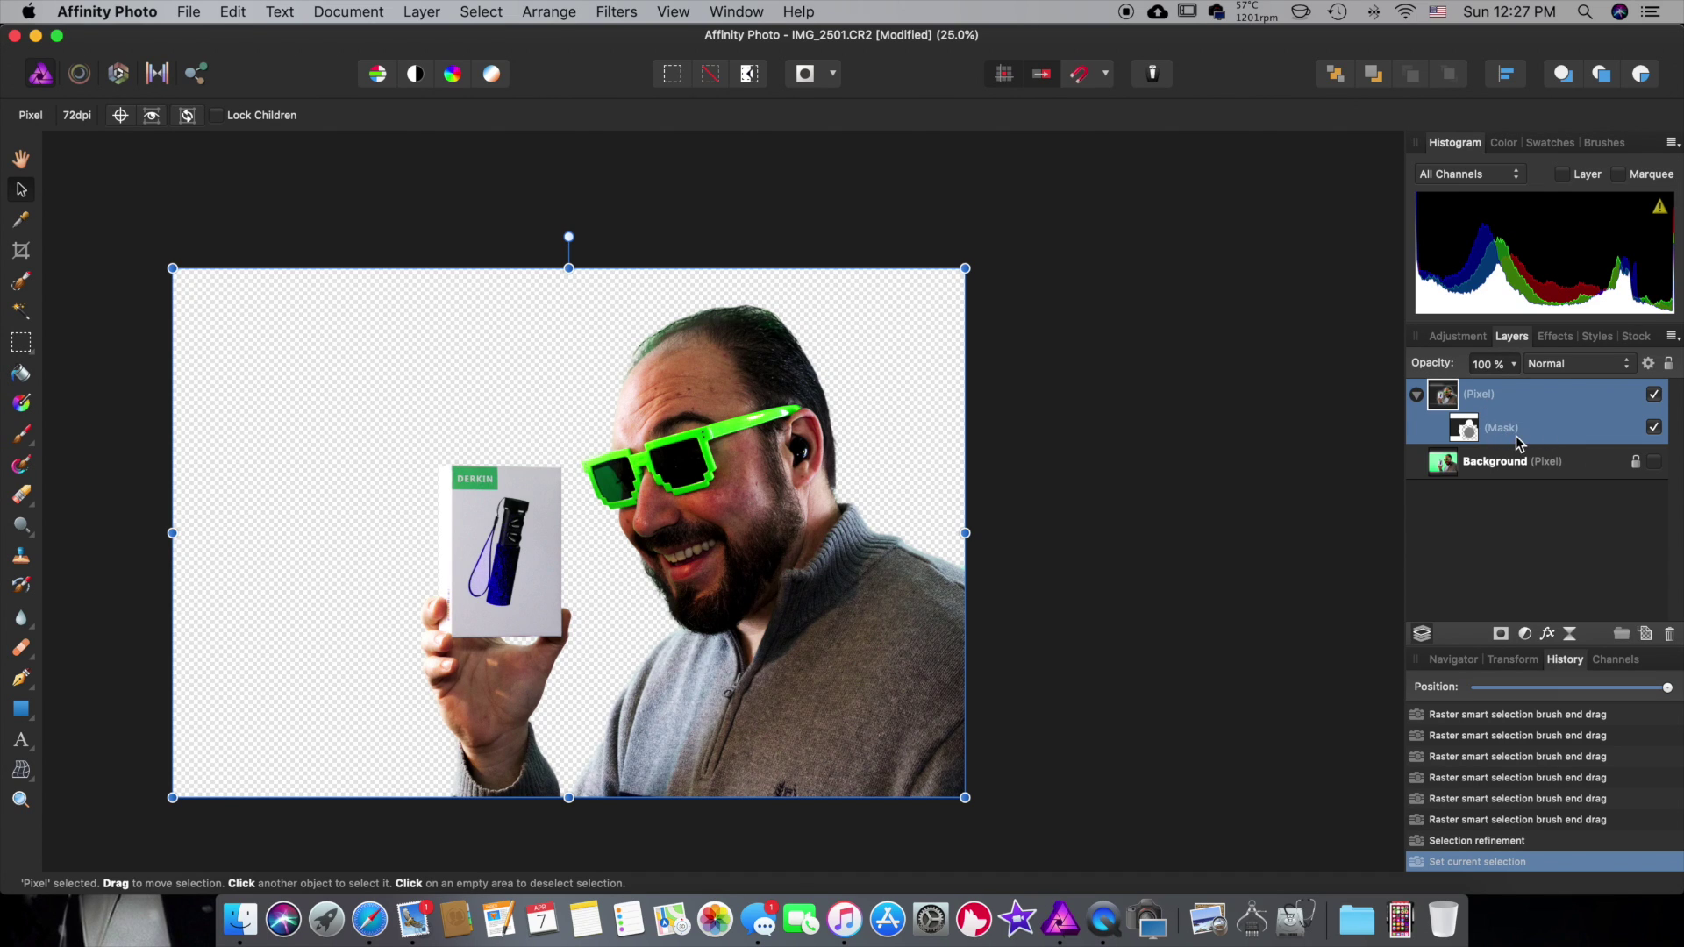
pyautogui.click(1655, 428)
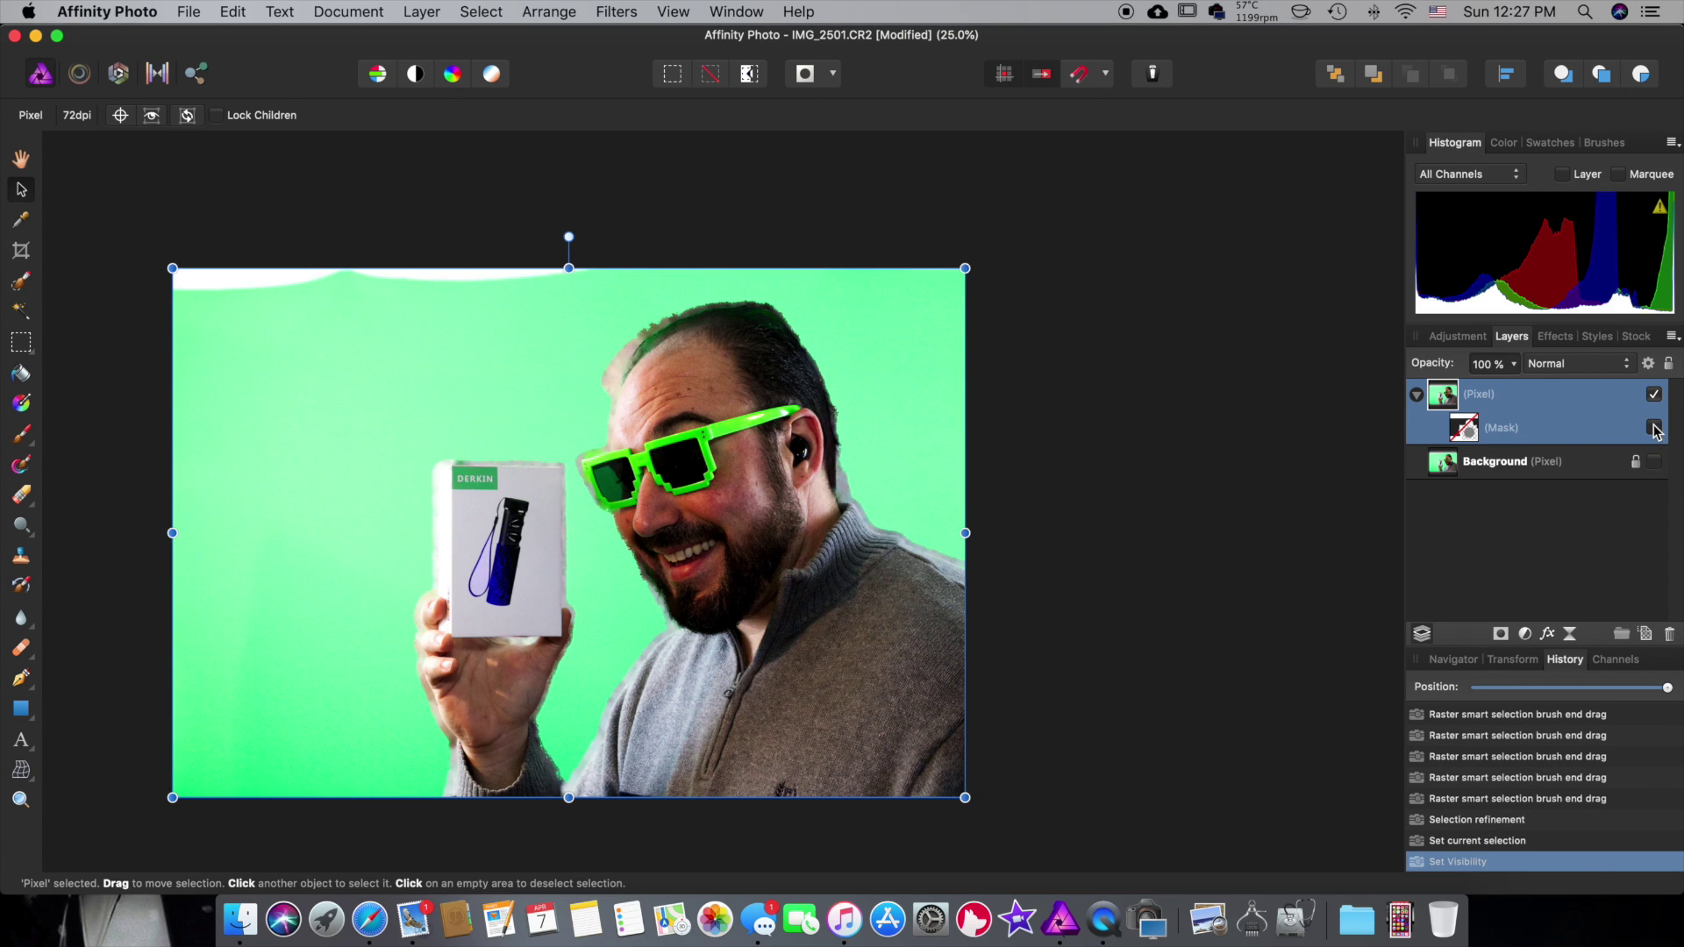
pyautogui.click(1655, 428)
pyautogui.click(1416, 395)
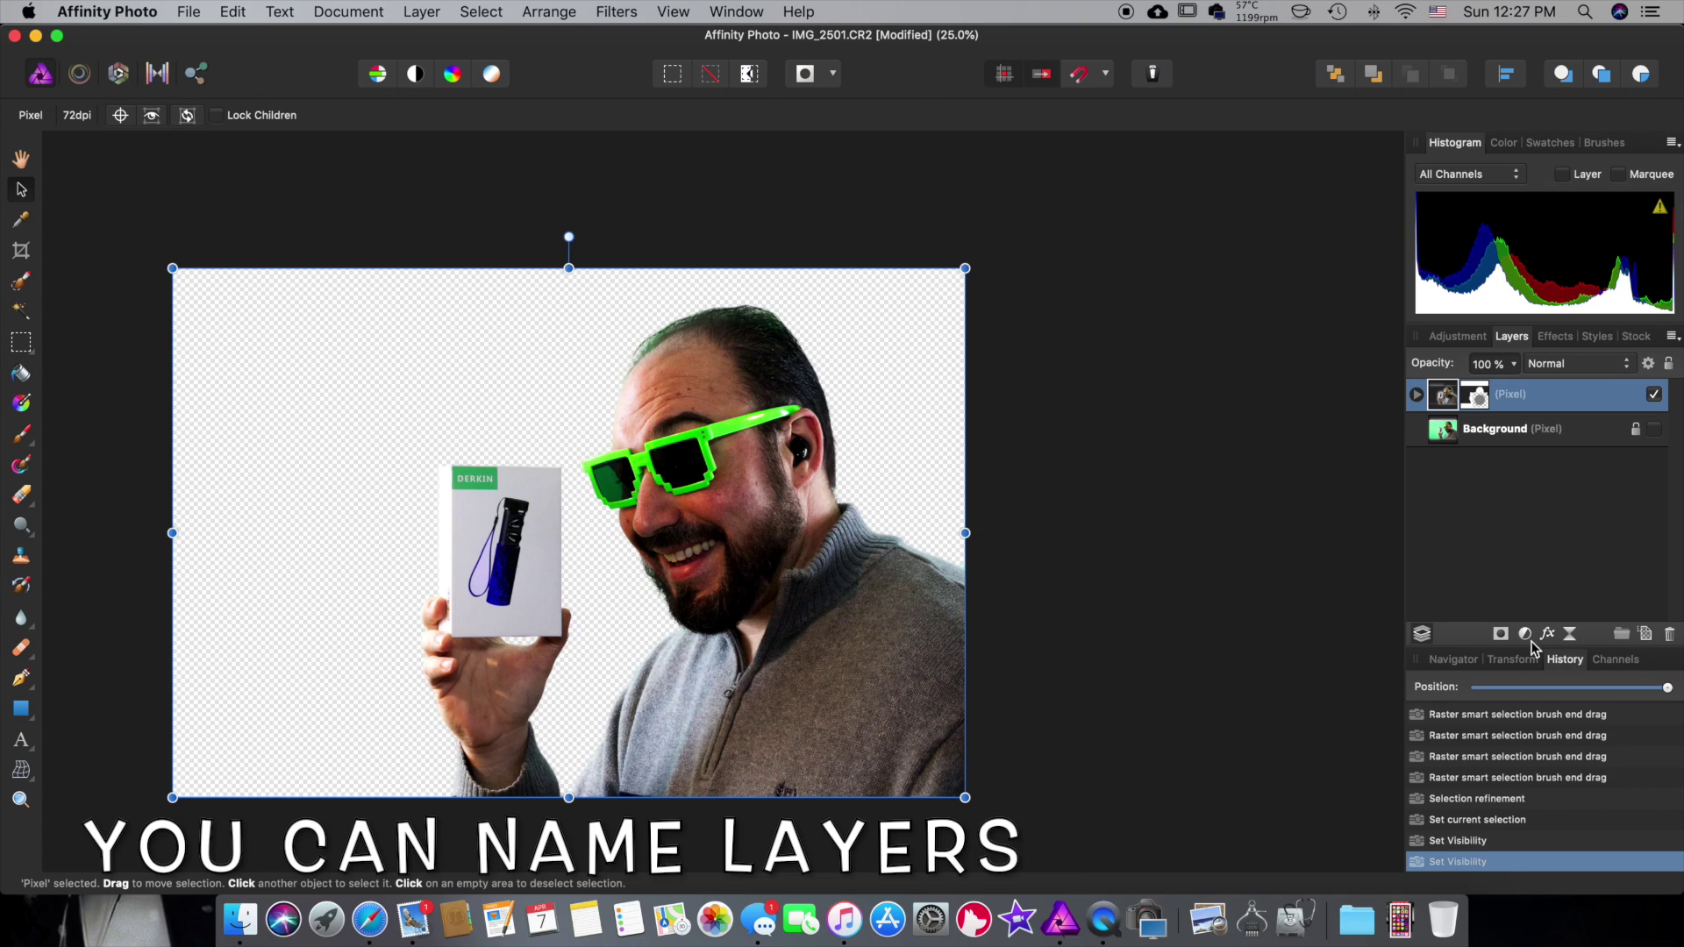
# - Add an empty pixel layer above the masked cut-out layer
pyautogui.press('super+shift+n')
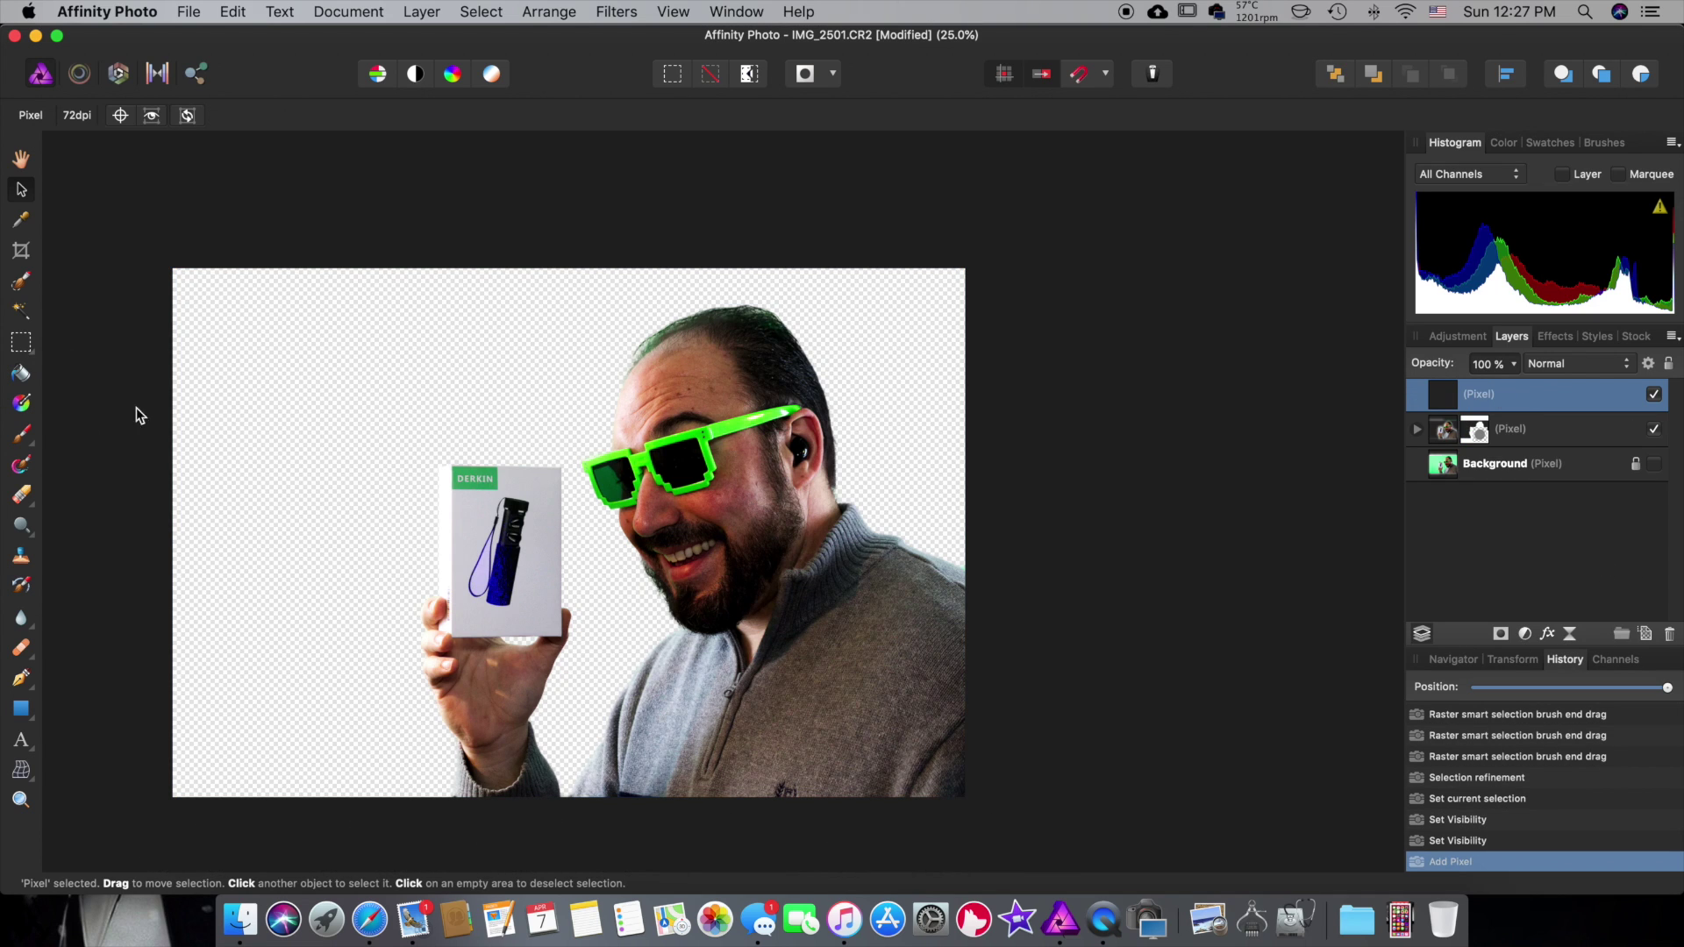
# - Flood fill the empty pixel layer with solid red, RGB 210, 1, 1
pyautogui.click(23, 375)
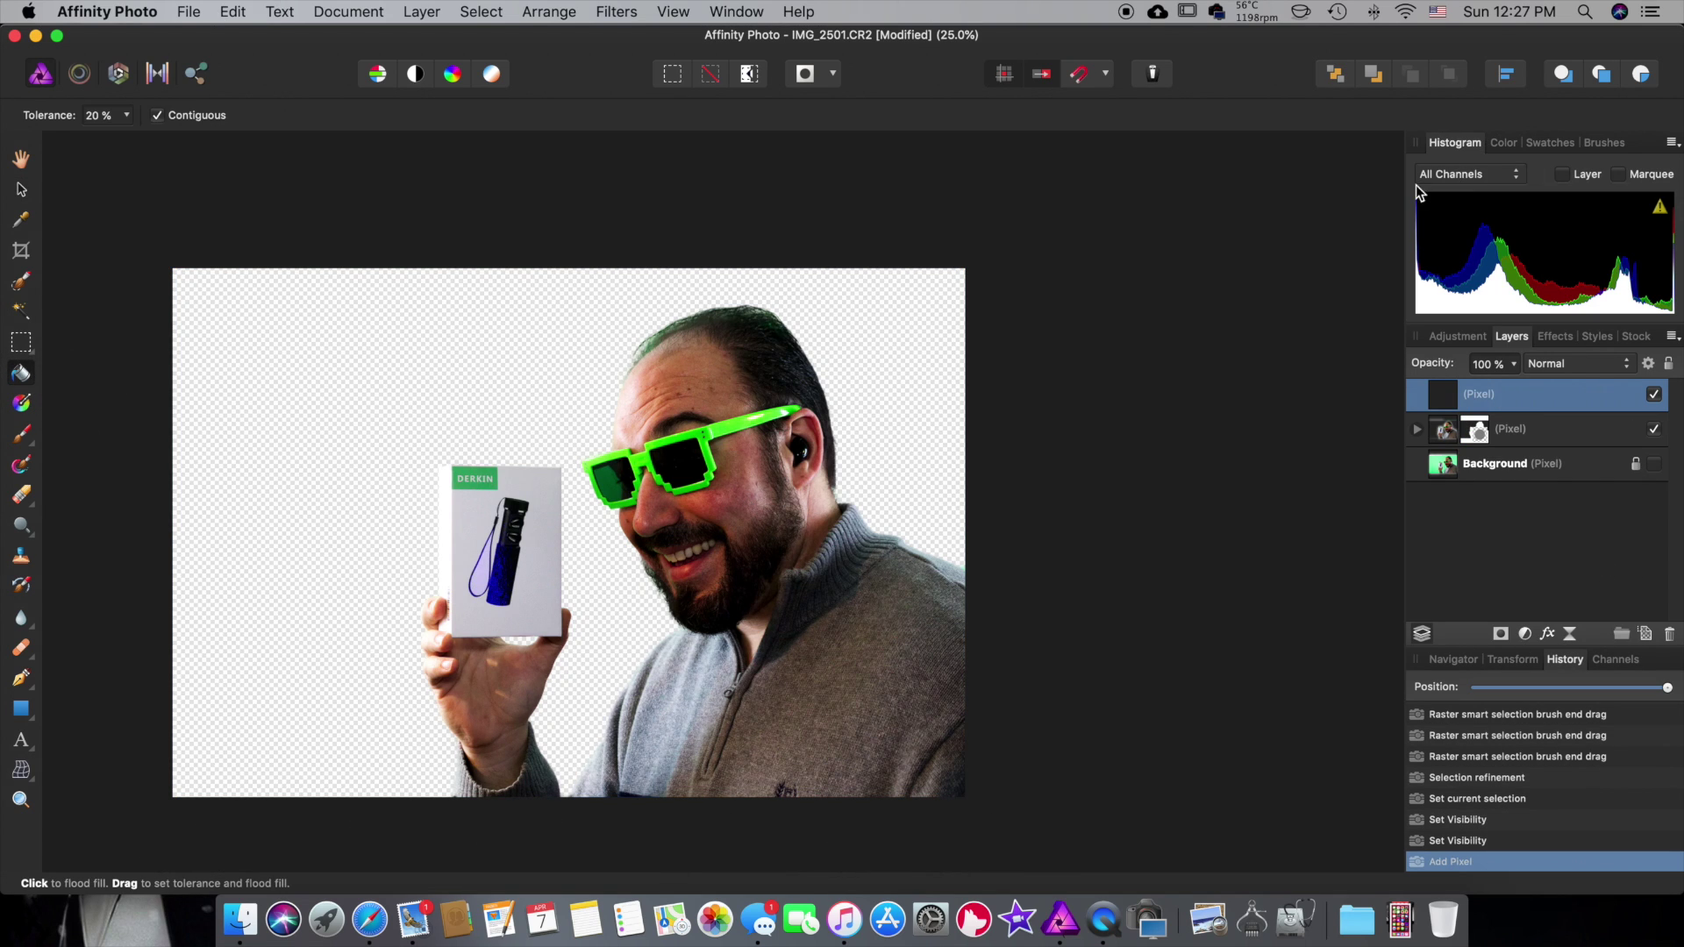
pyautogui.scroll(-1, 543, 325)
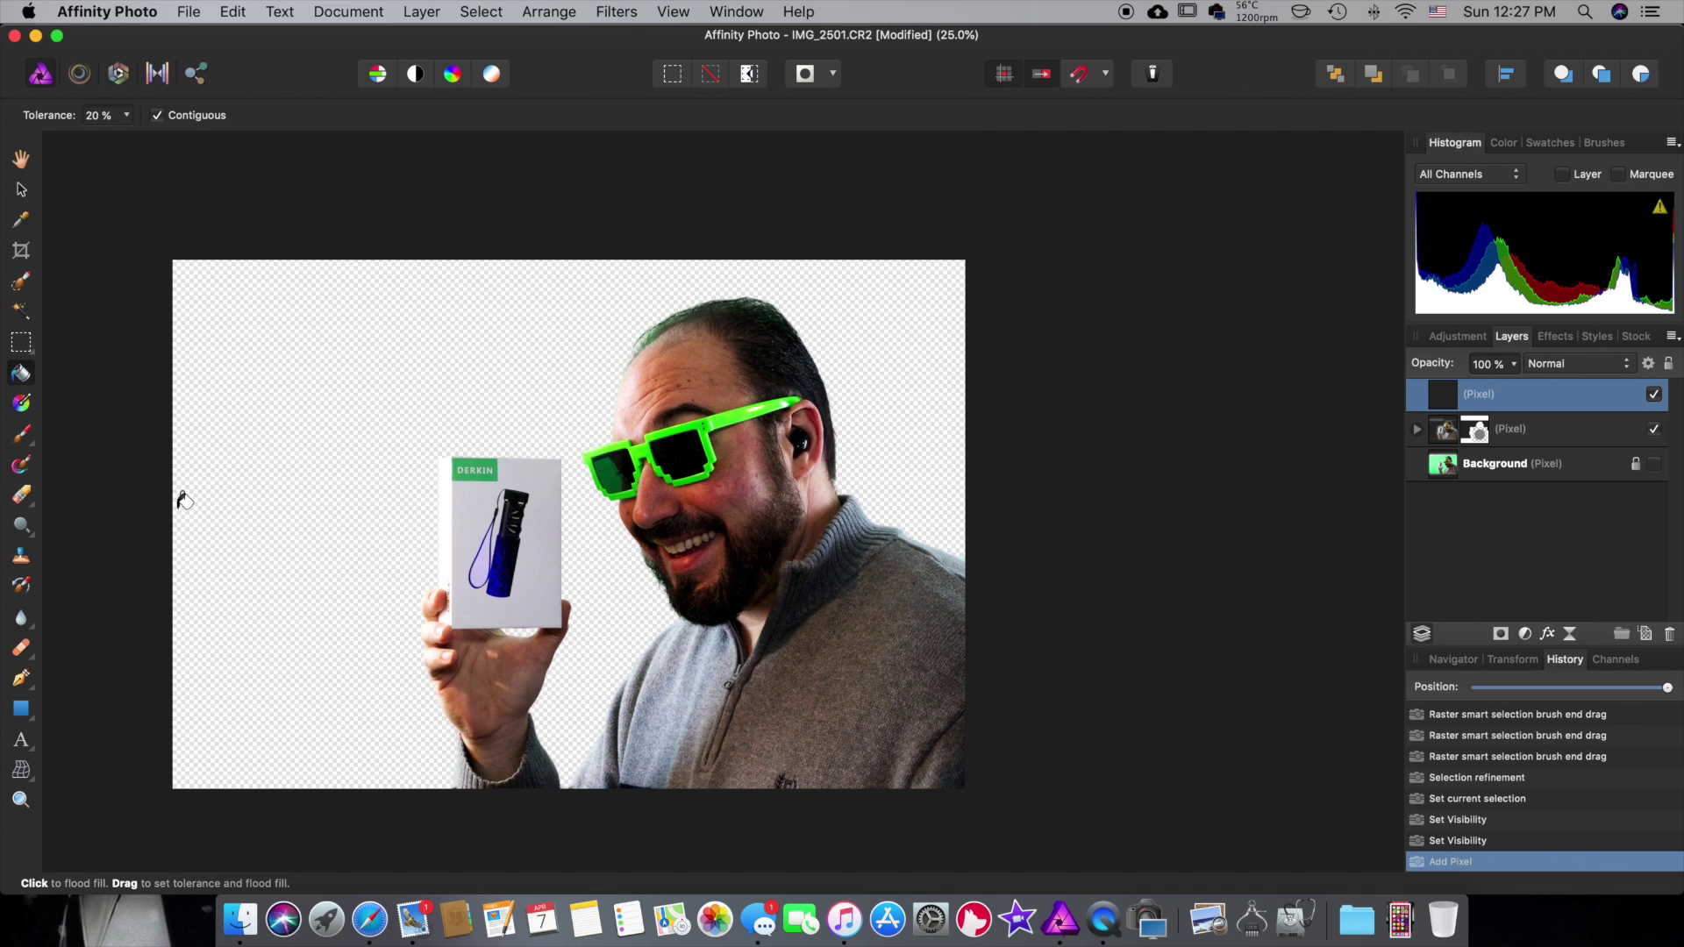
pyautogui.click(1503, 144)
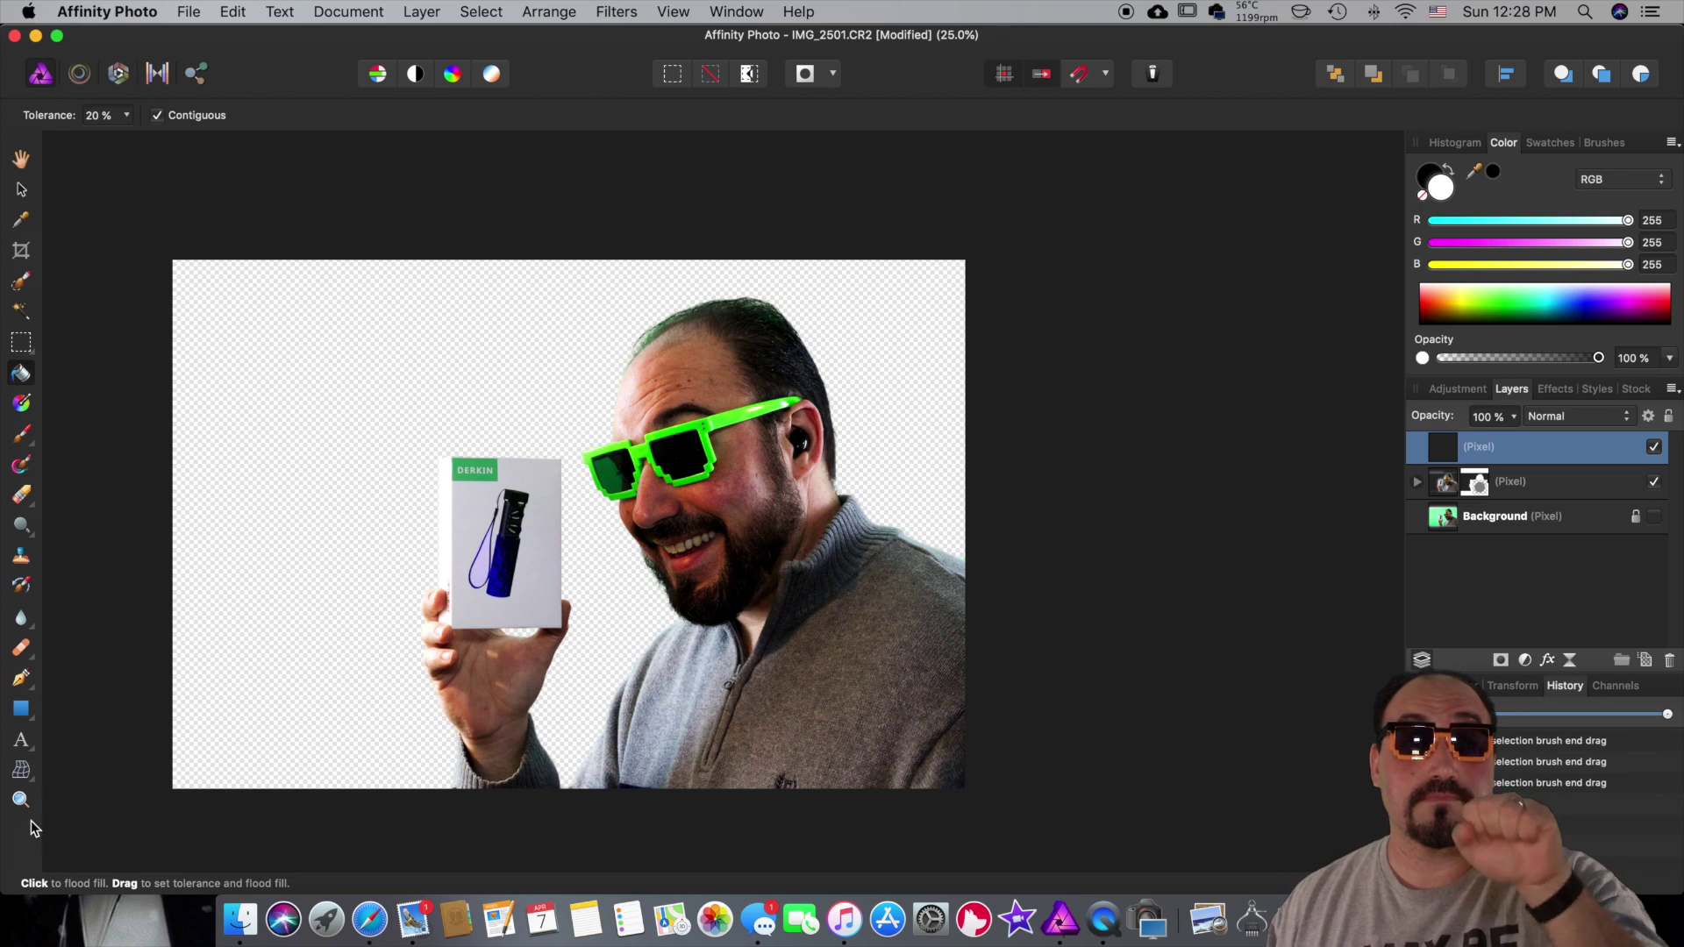
pyautogui.doubleClick(1443, 186)
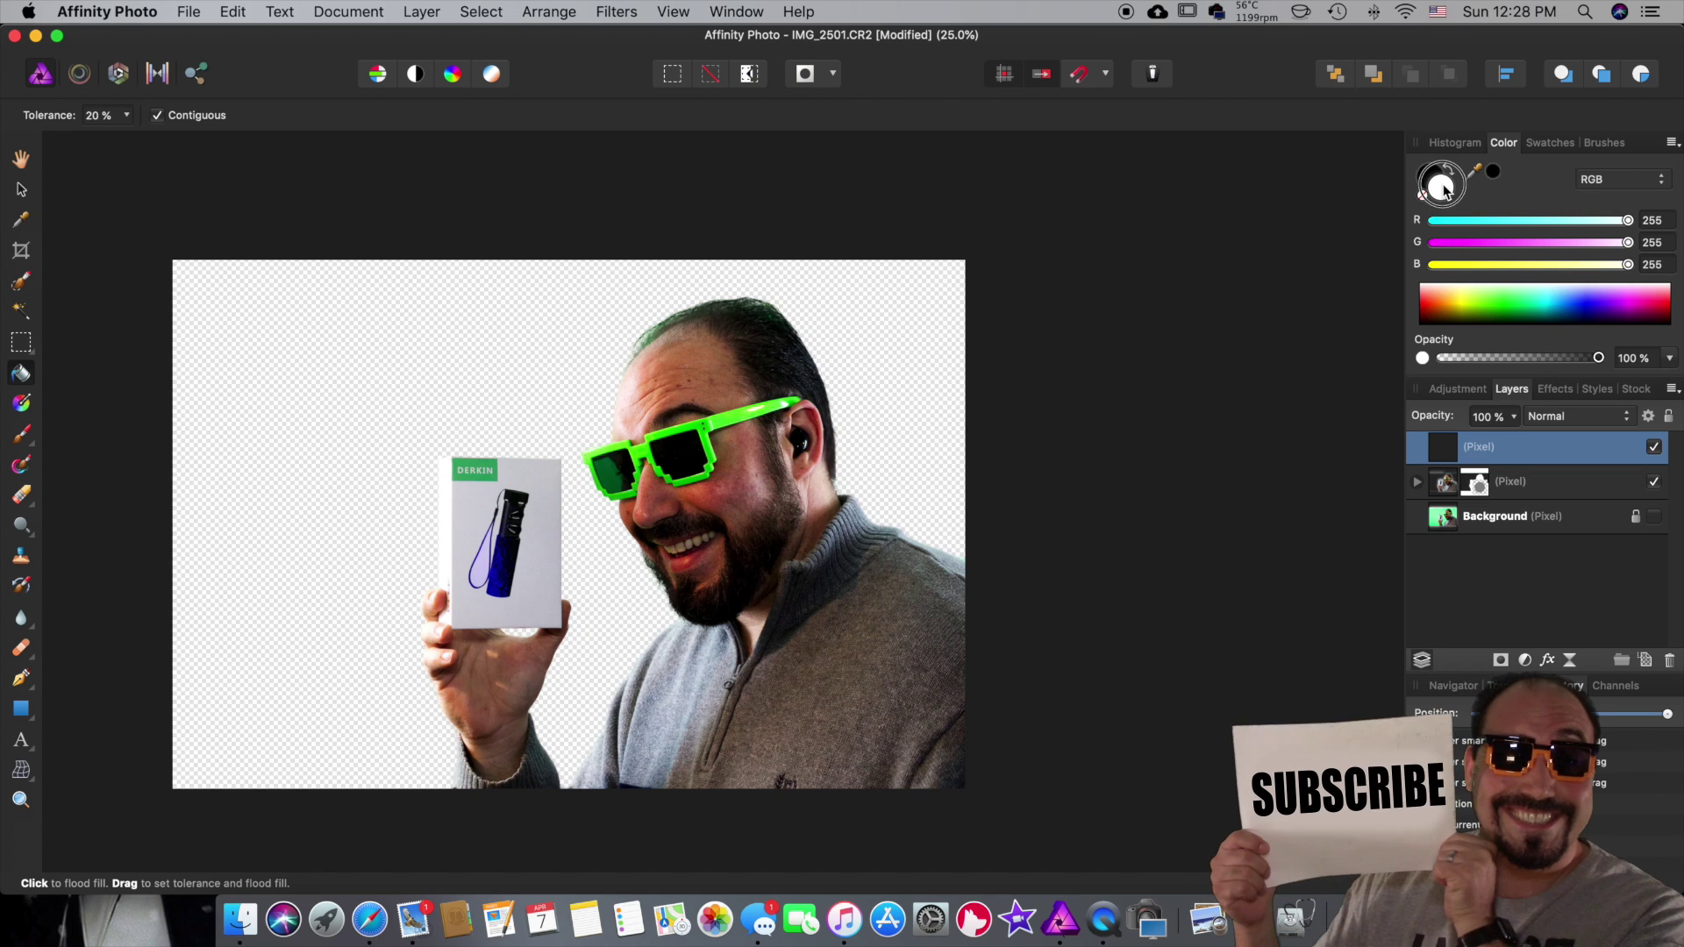
pyautogui.moveTo(644, 550); pyautogui.dragTo(686, 558)
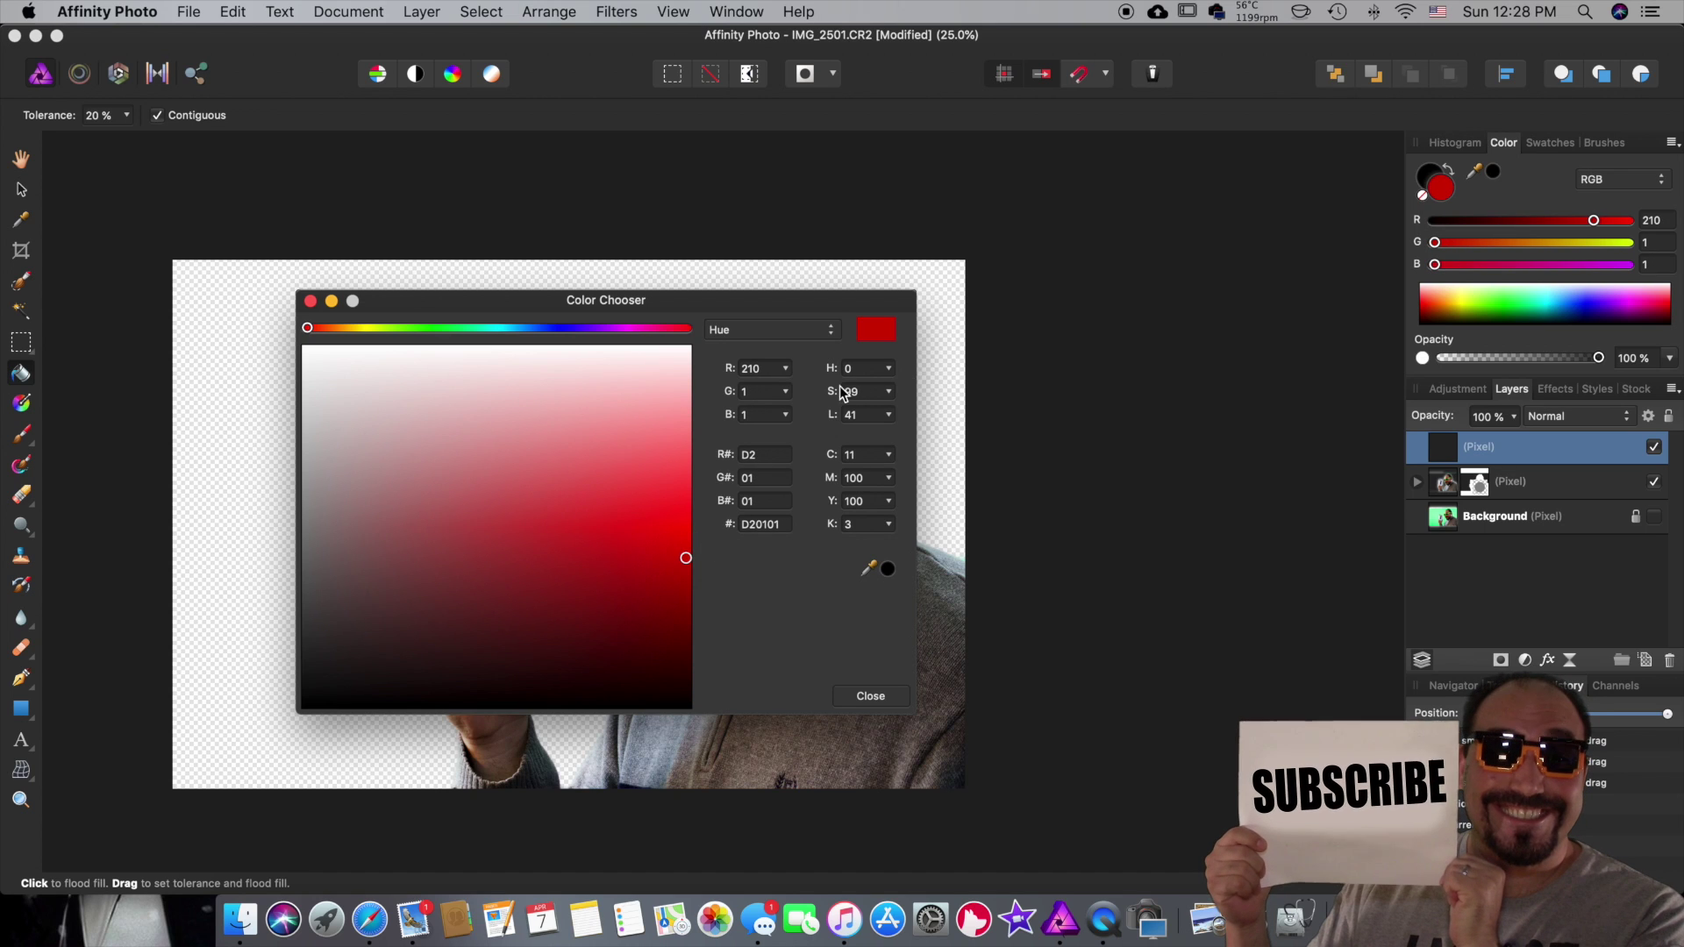
pyautogui.click(871, 696)
pyautogui.click(420, 605)
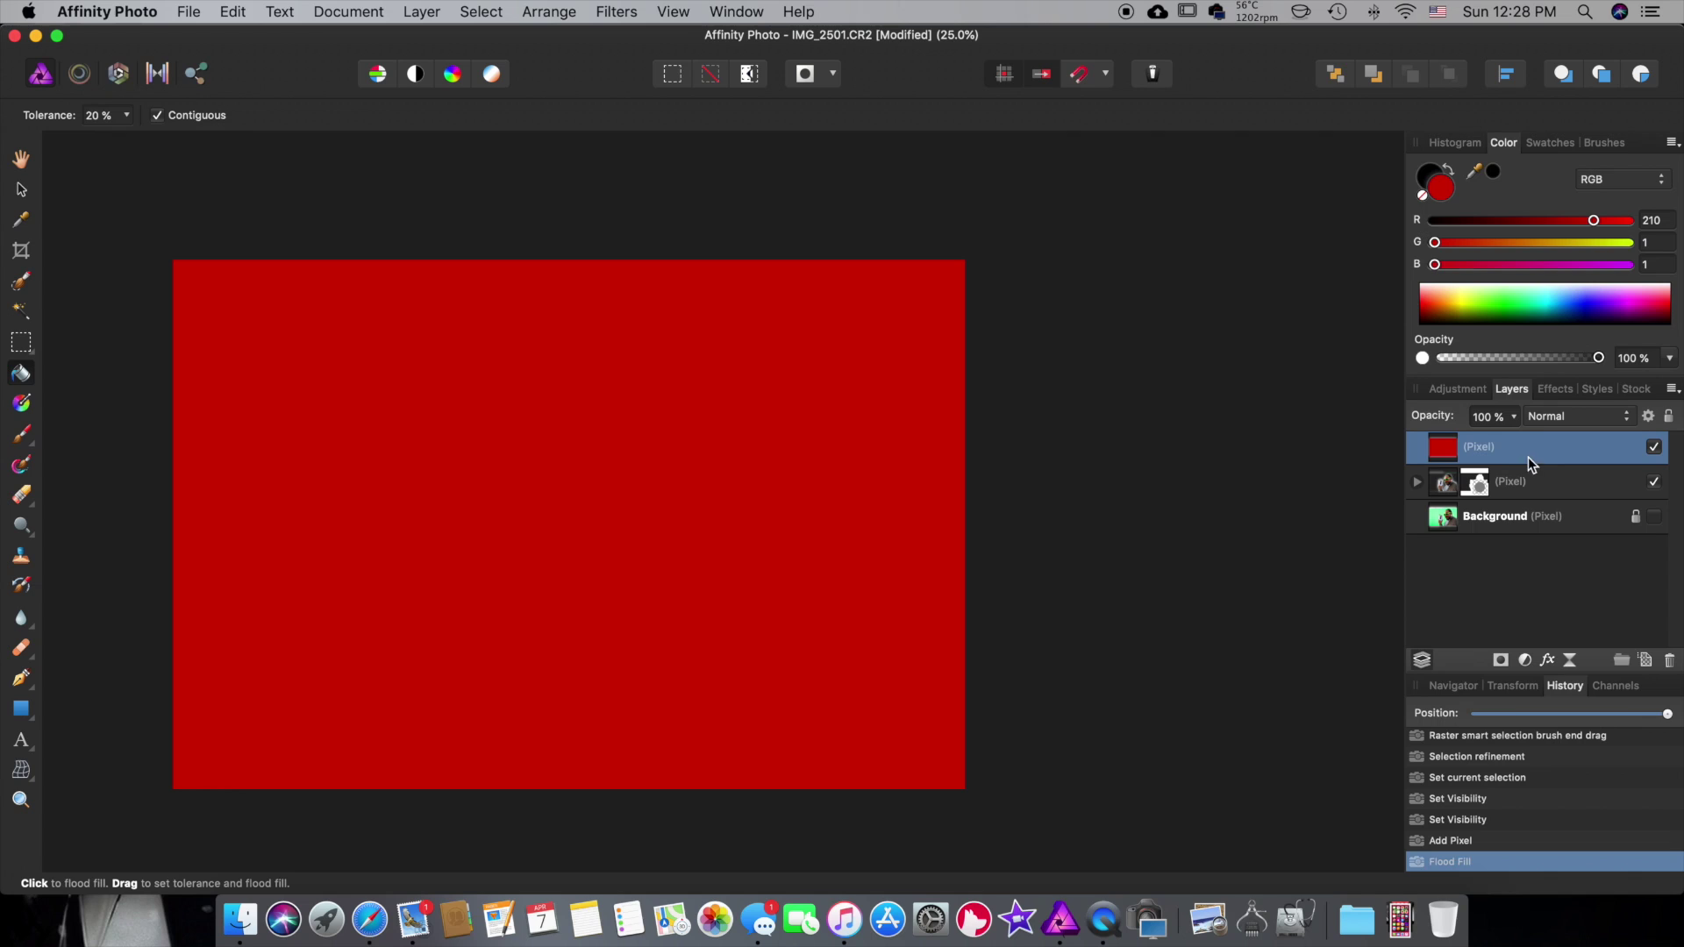
# - Move the red layer to the bottom of the layer stack, below Background, and clear the selection
pyautogui.moveTo(1529, 456); pyautogui.dragTo(1557, 556)
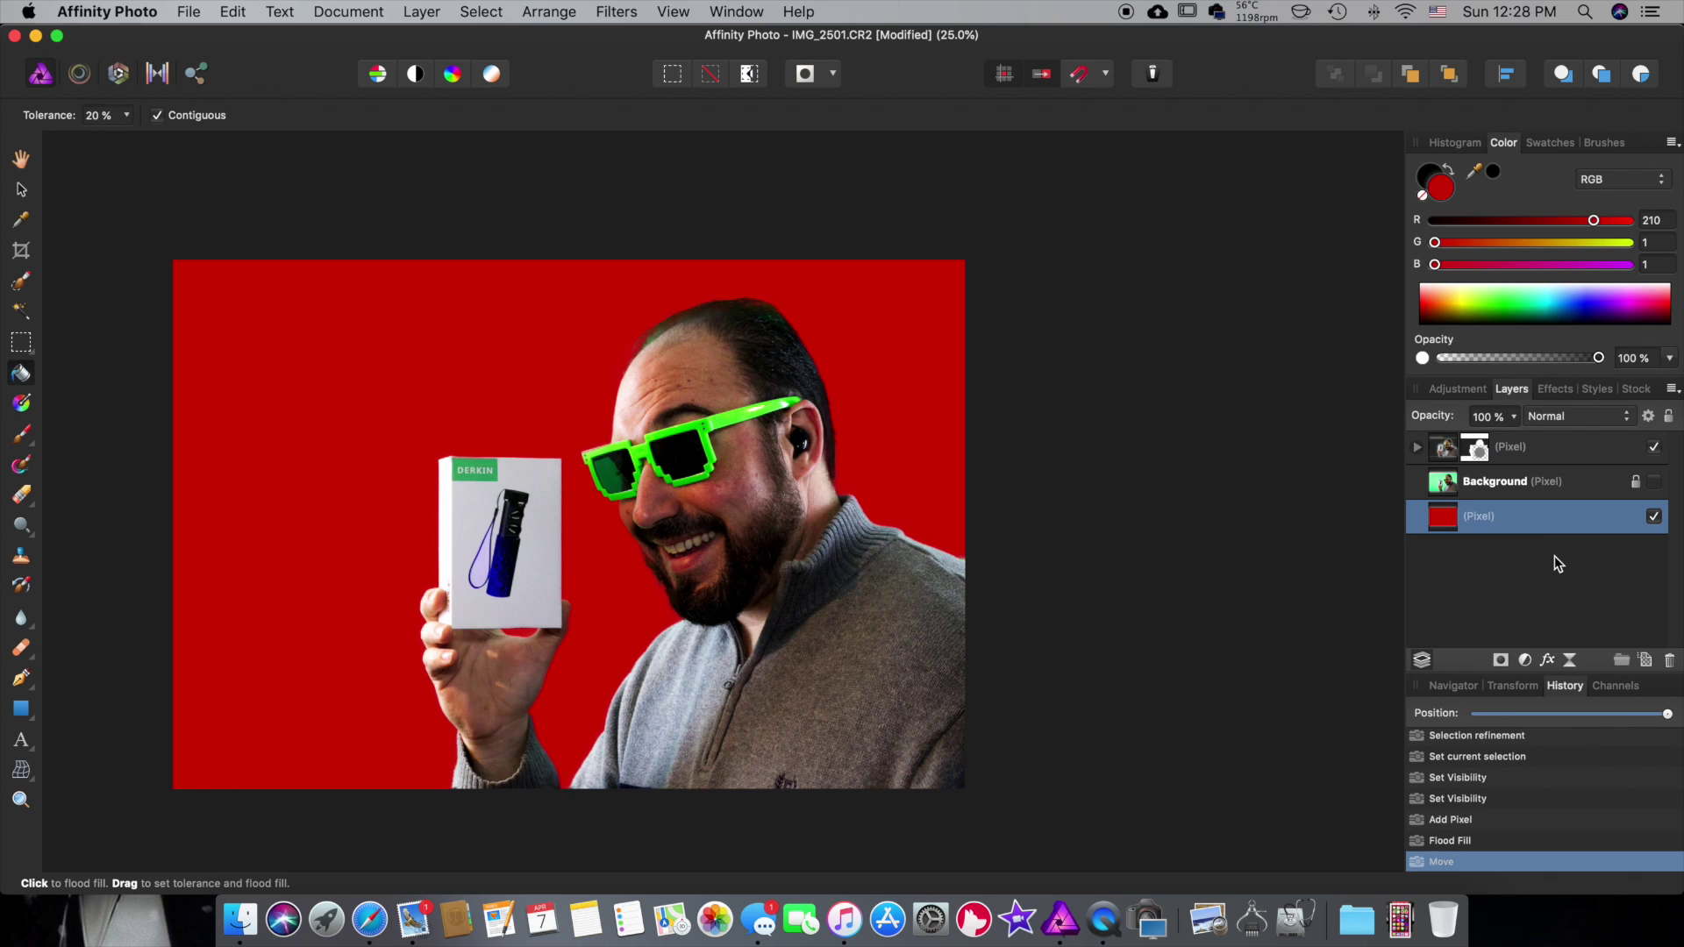
pyautogui.scroll(1, 414, 538)
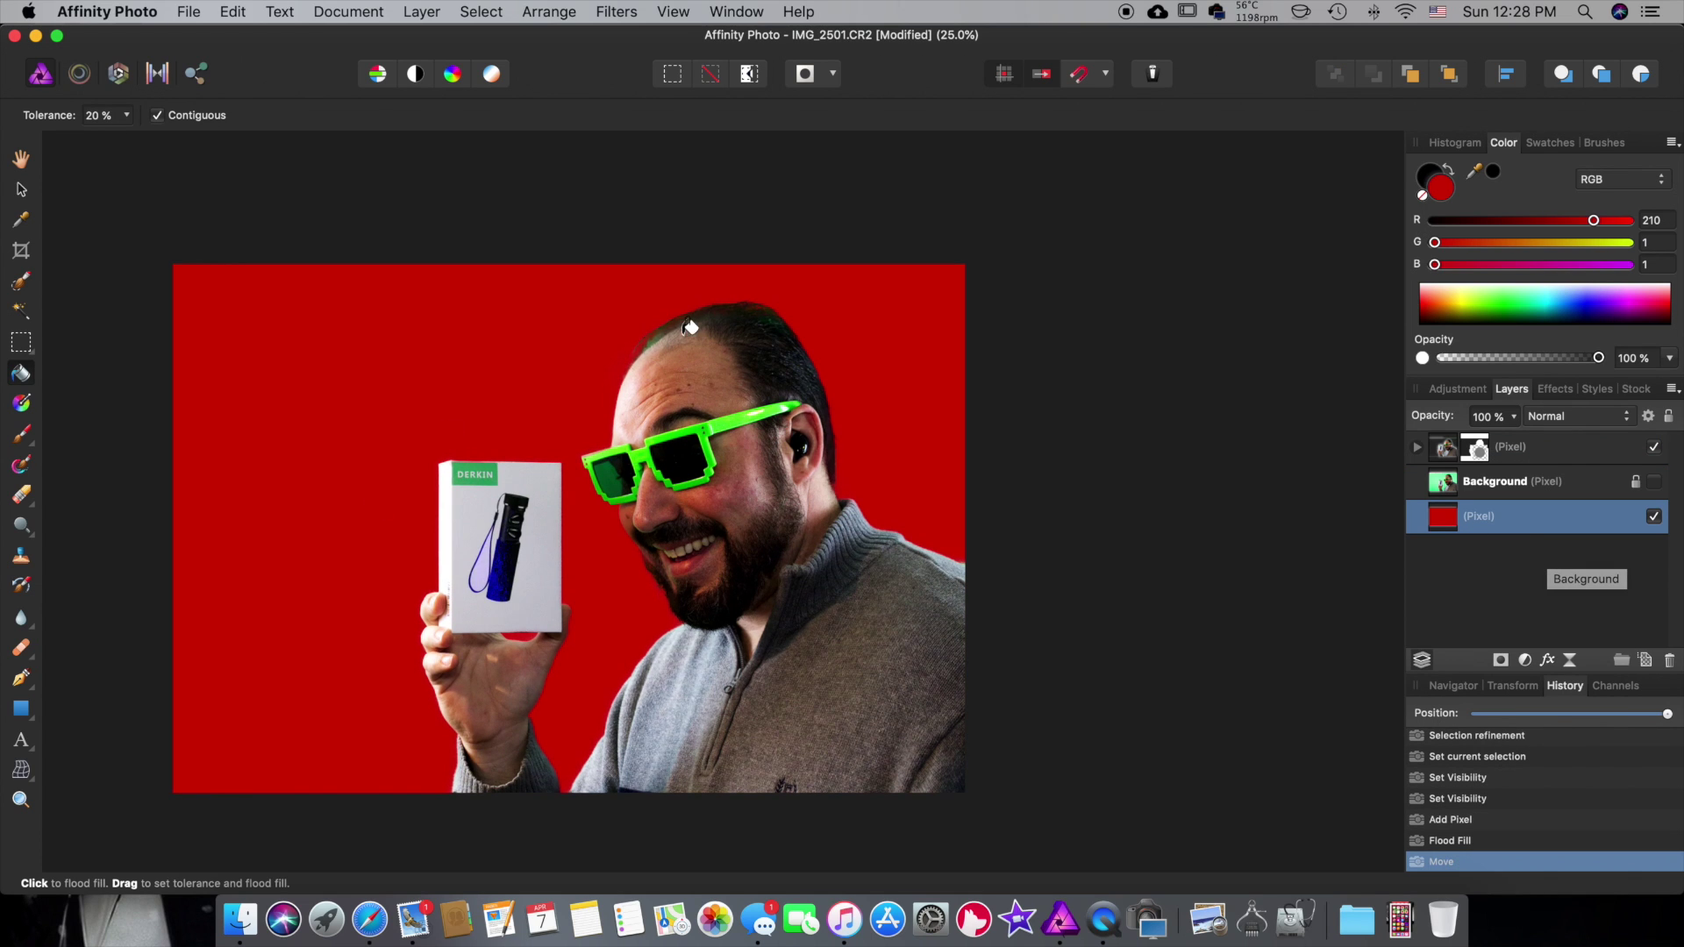
pyautogui.click(22, 189)
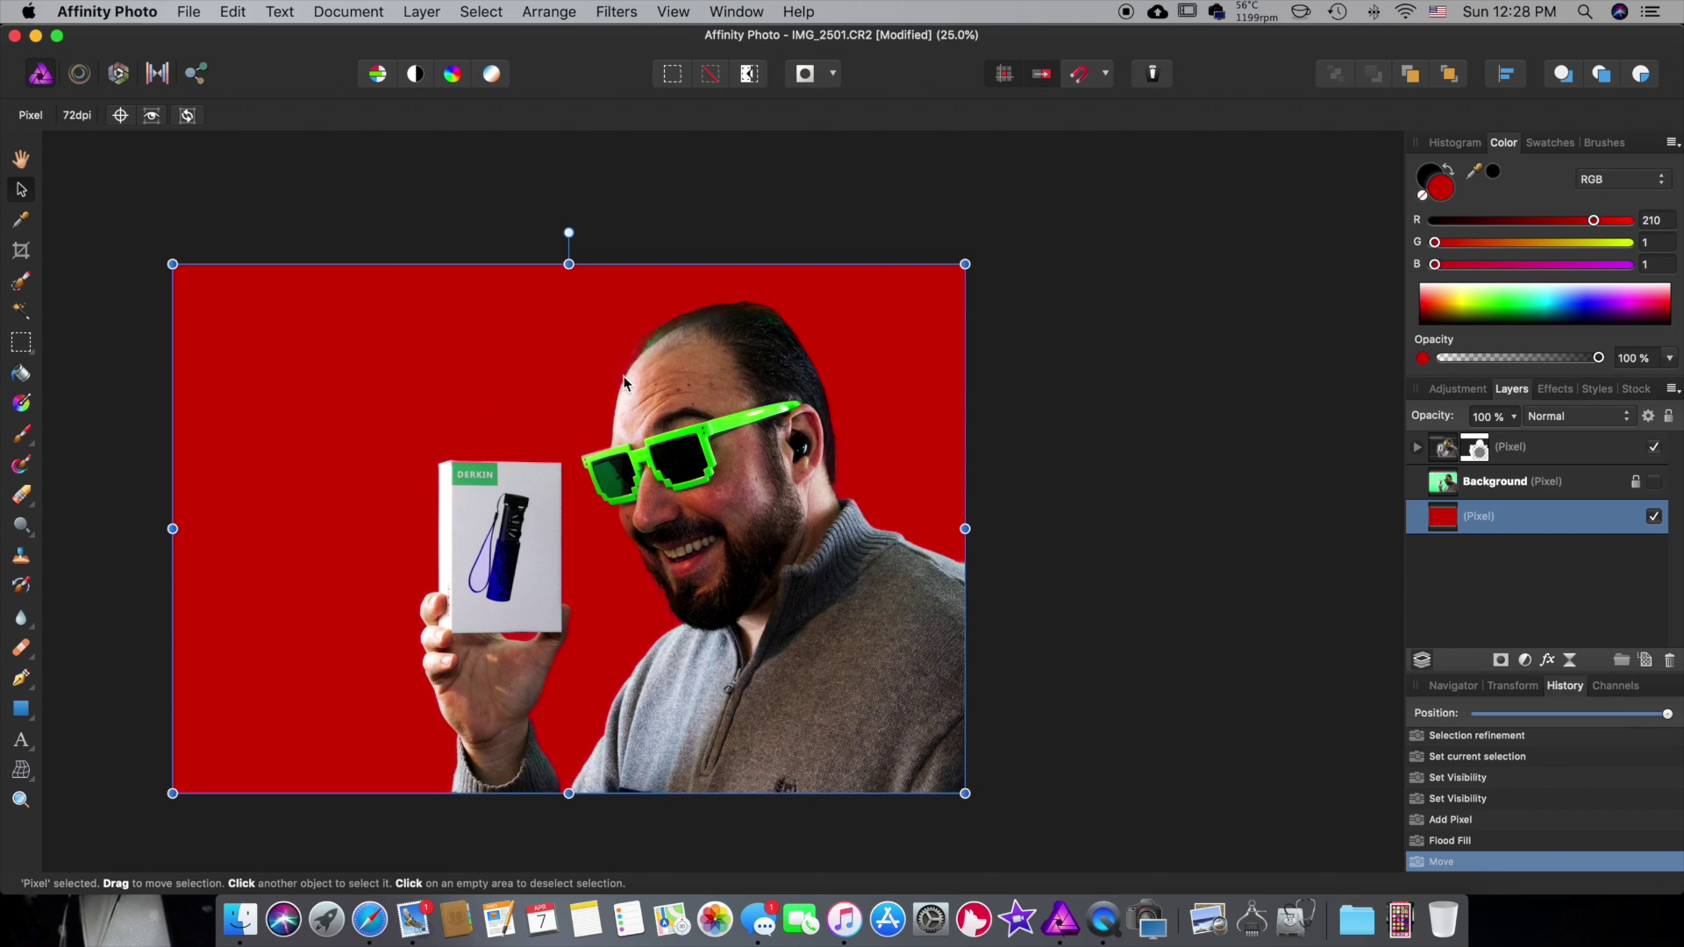
pyautogui.press('super+d')
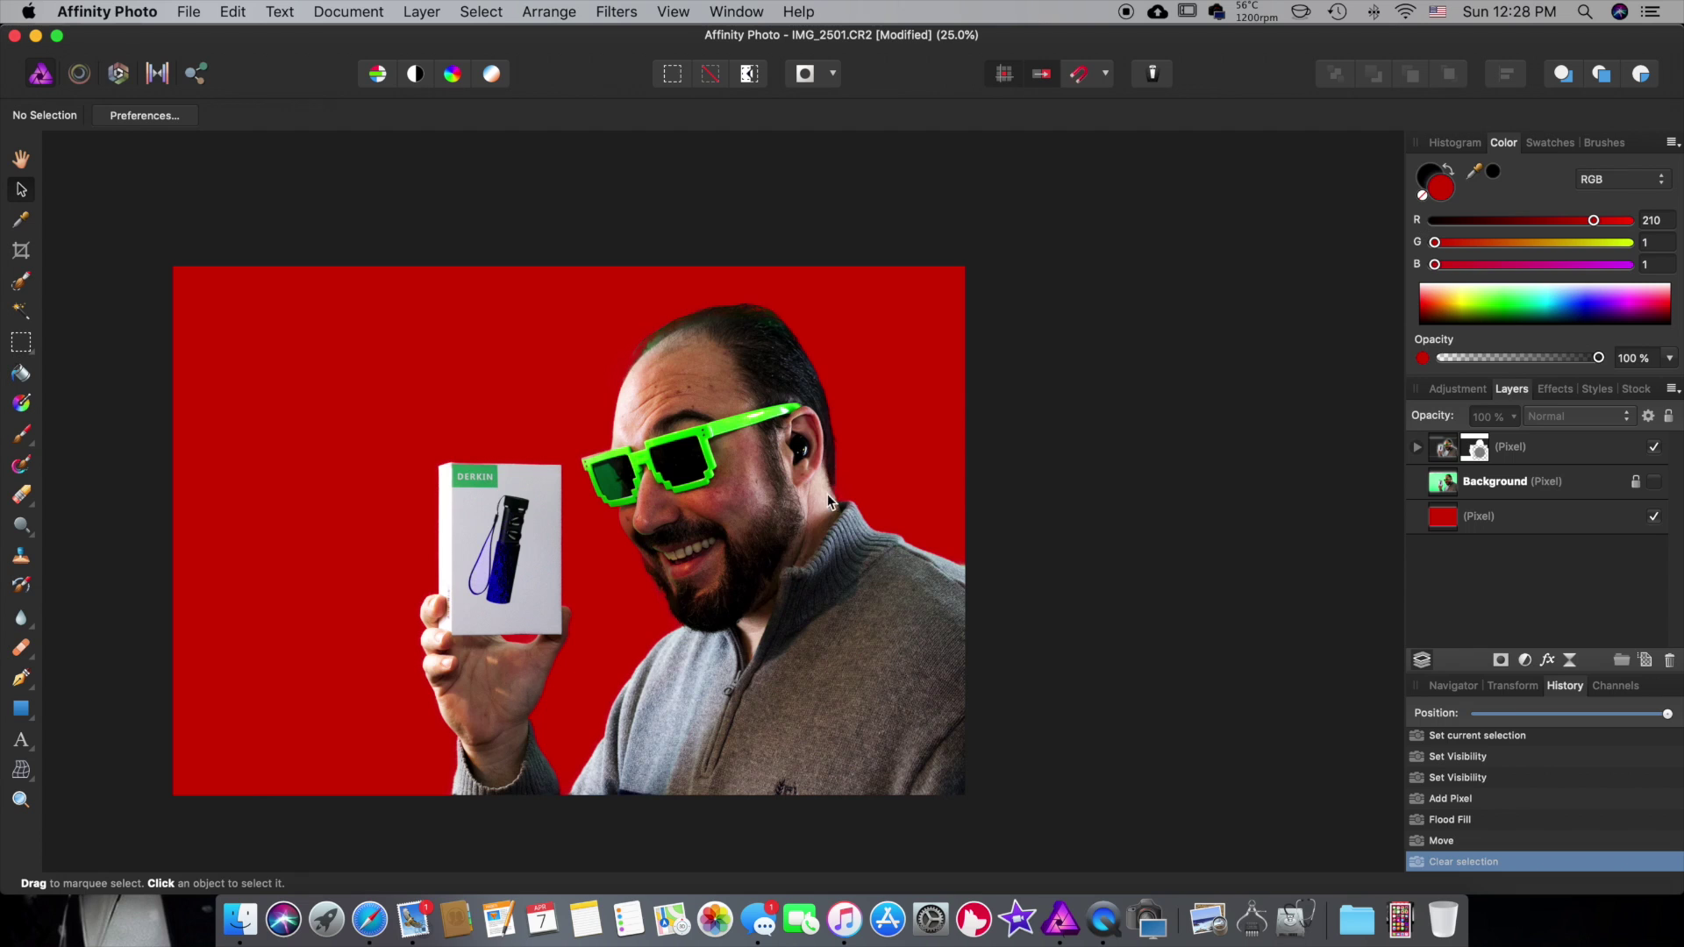
# - Make the masked cut-out layer active and remove the dark spot in the middle of the forehead with the Healing Brush
pyautogui.press('z')
pyautogui.click(627, 284)
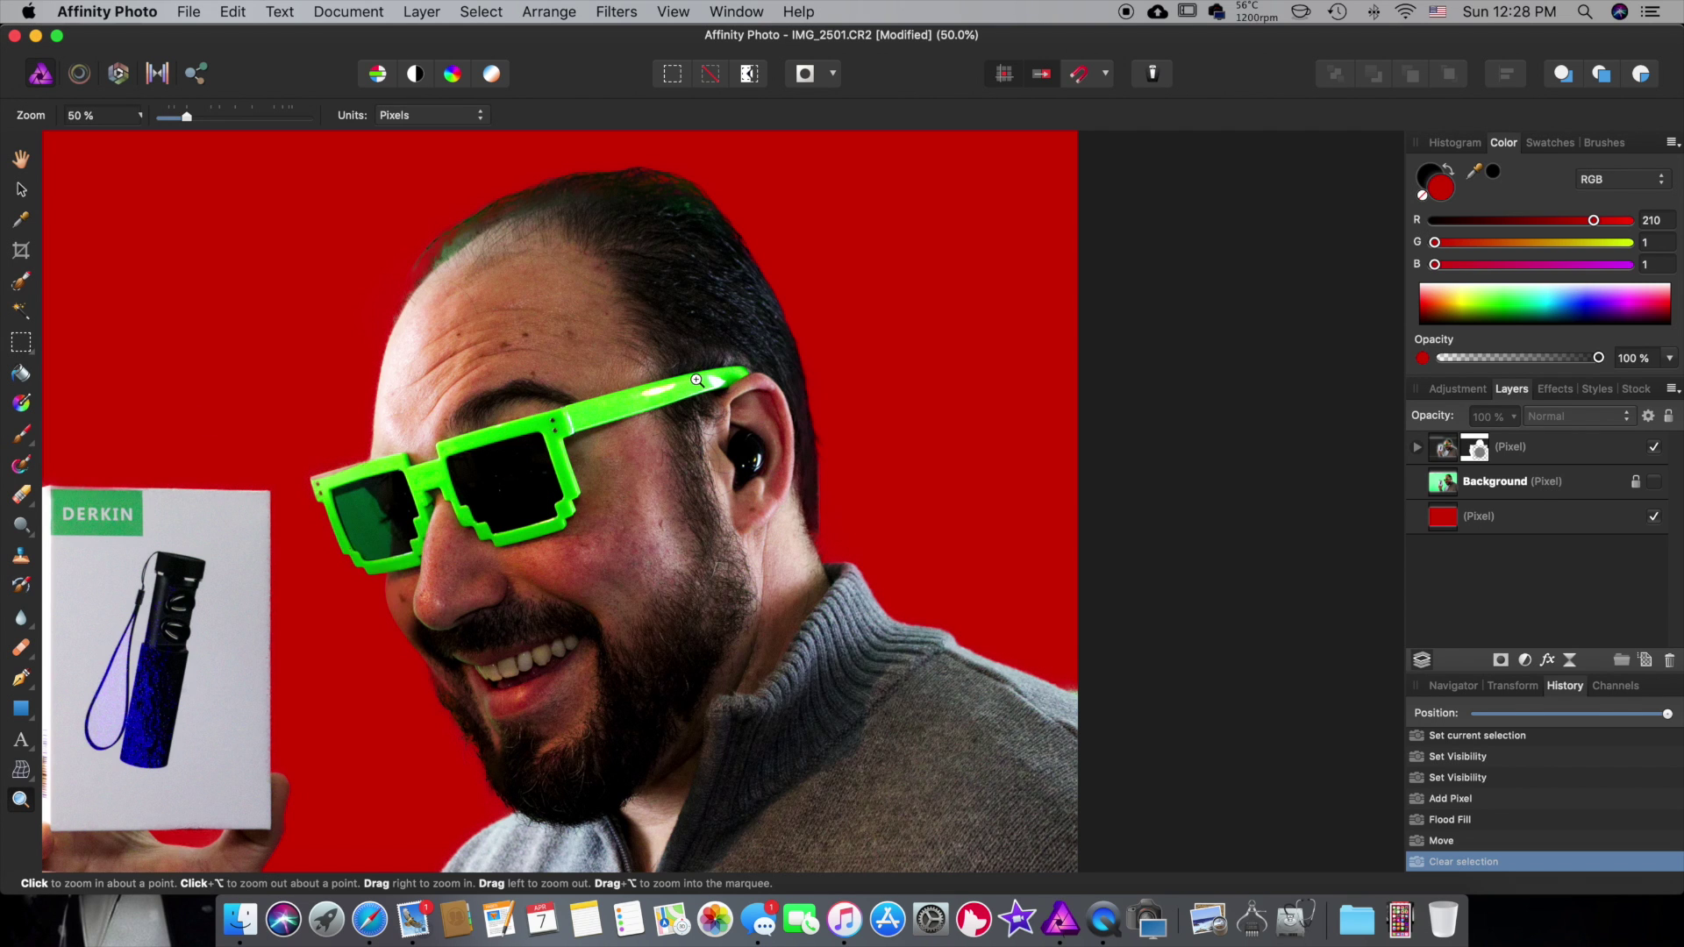
pyautogui.keyDown('alt'); pyautogui.click(660, 396); pyautogui.keyUp('alt')
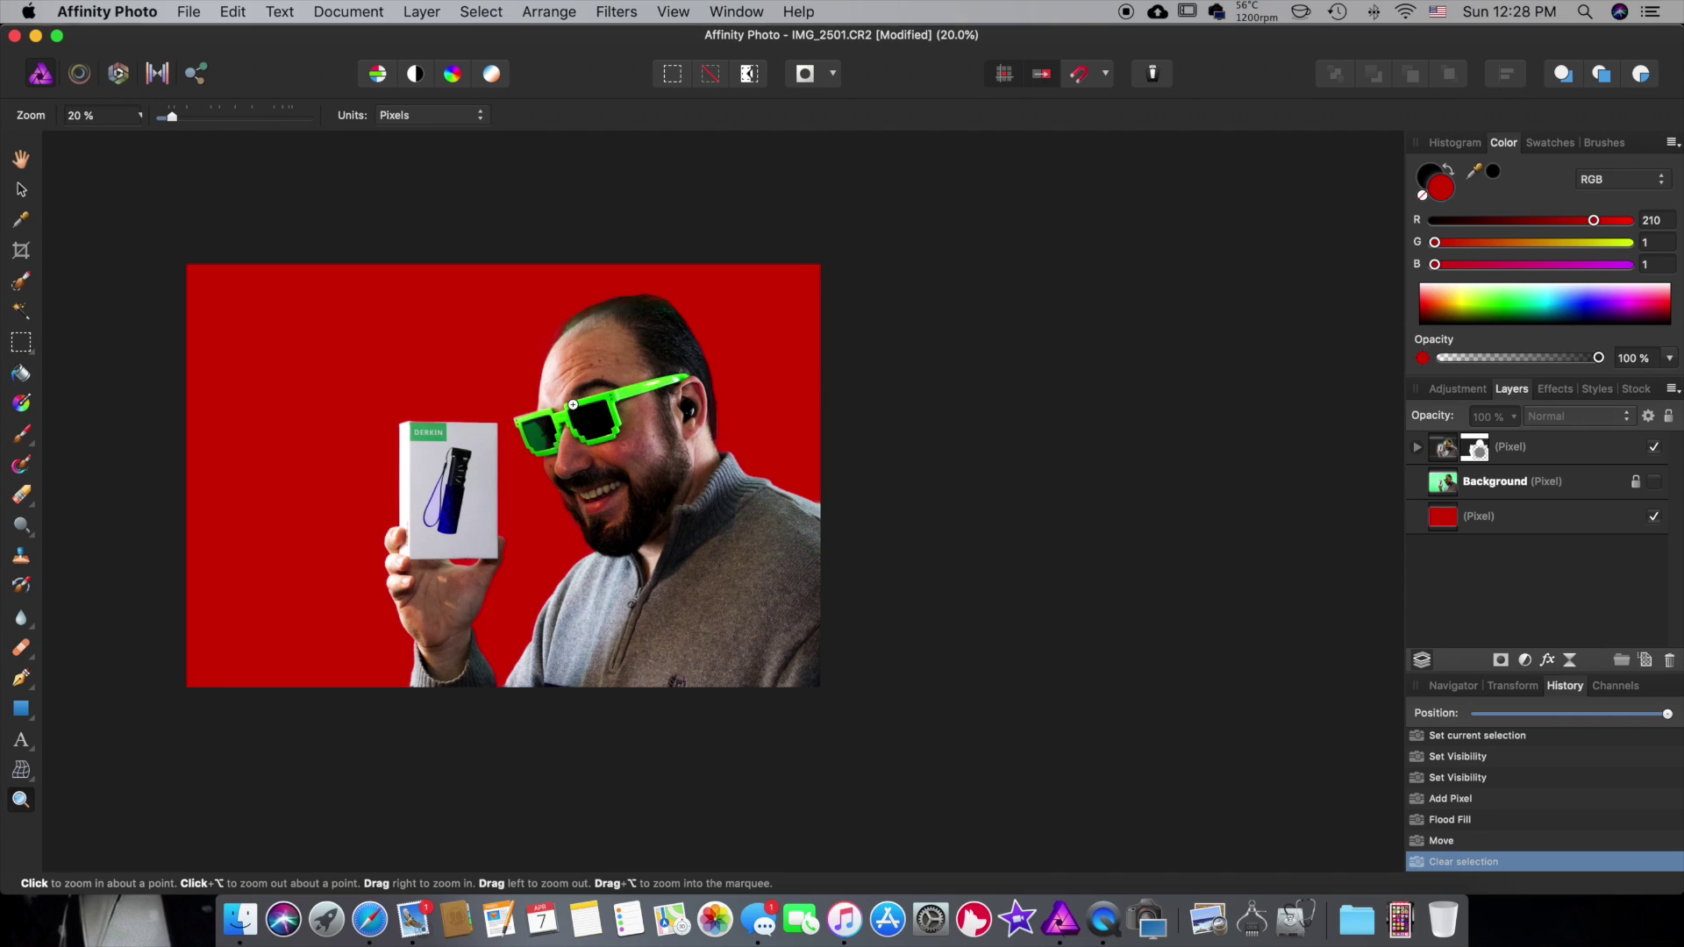
pyautogui.click(584, 395)
pyautogui.click(571, 409)
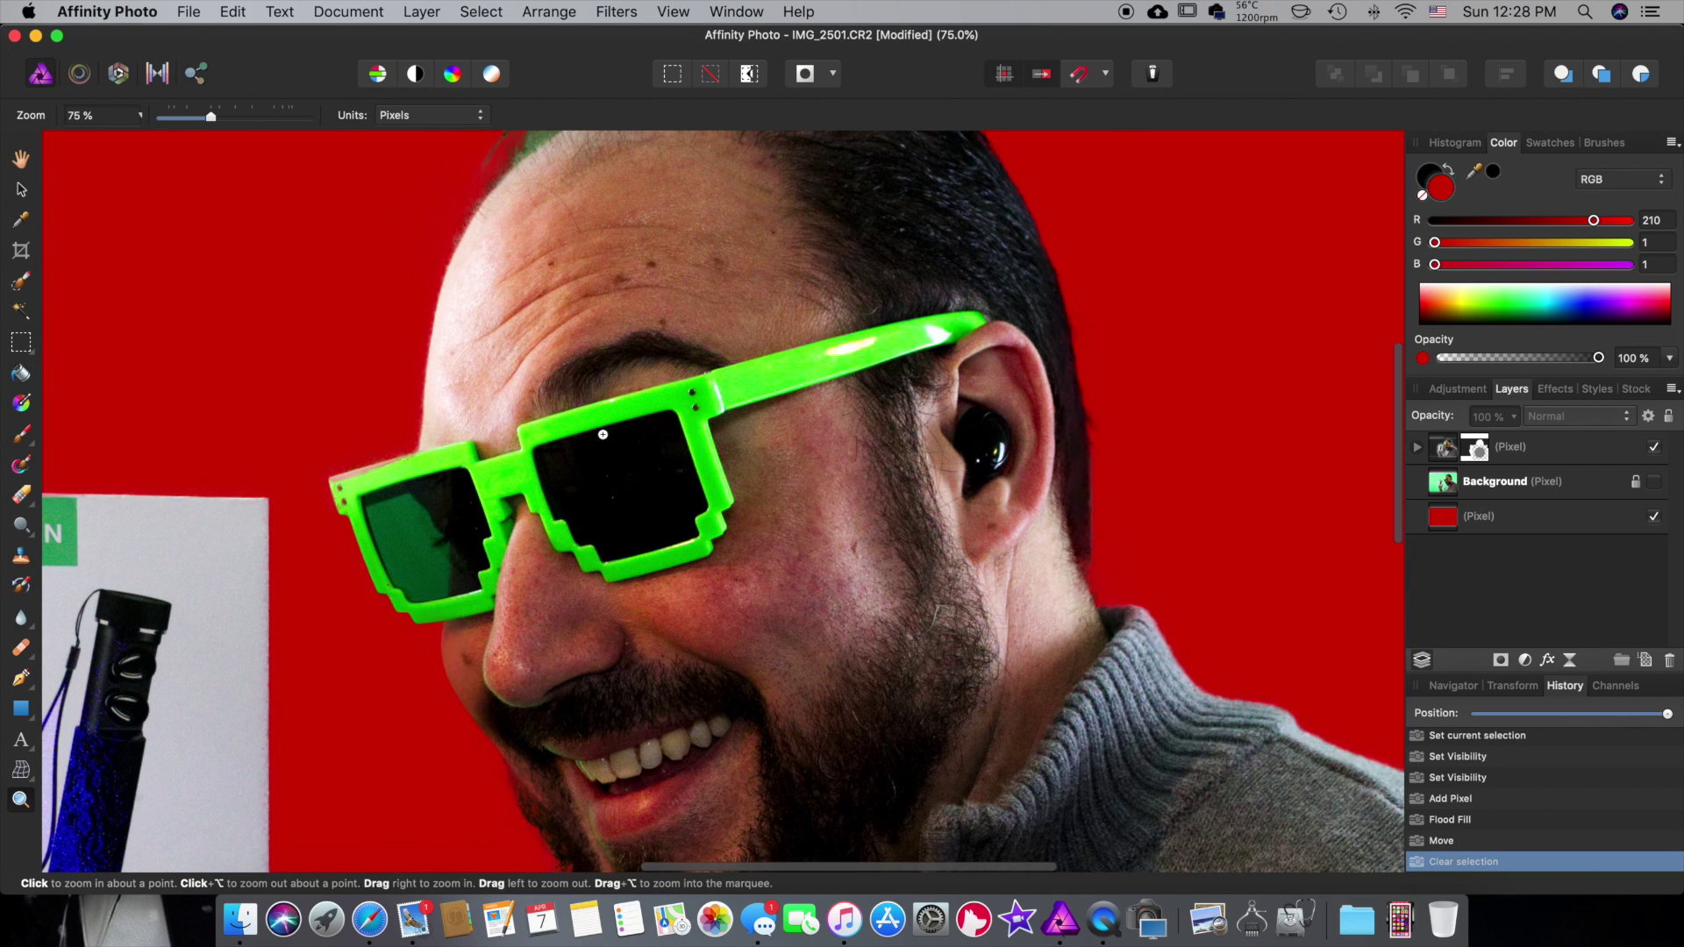
pyautogui.press('space')
pyautogui.moveTo(426, 441); pyautogui.dragTo(469, 251)
pyautogui.click(822, 382)
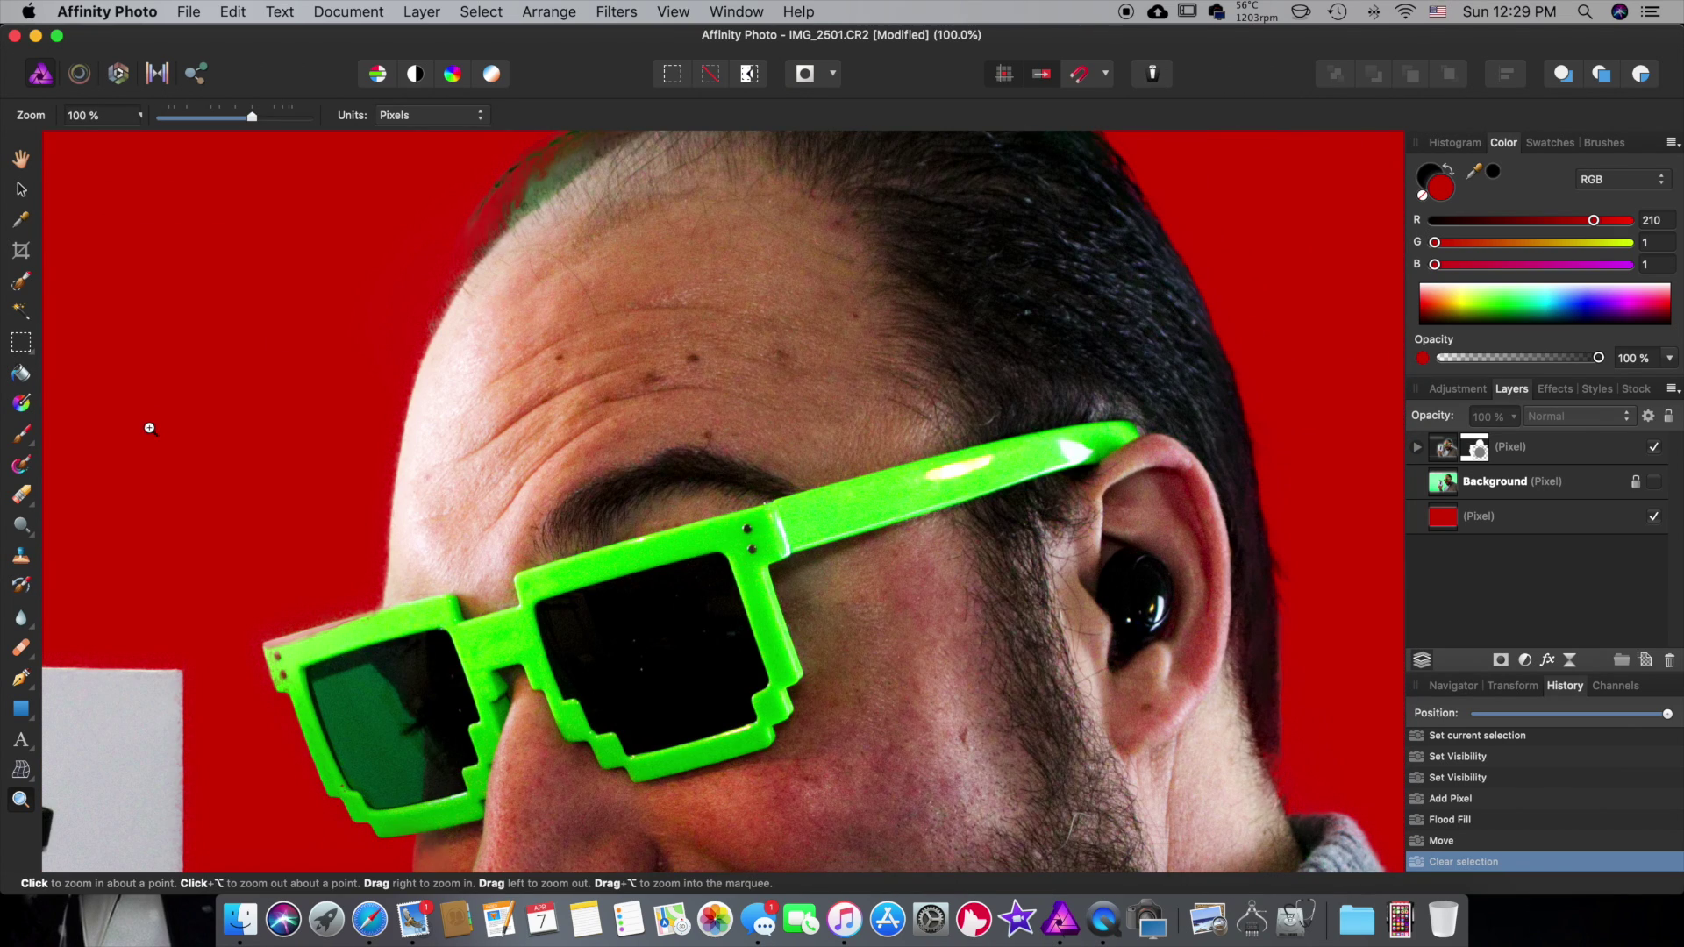
pyautogui.click(21, 648)
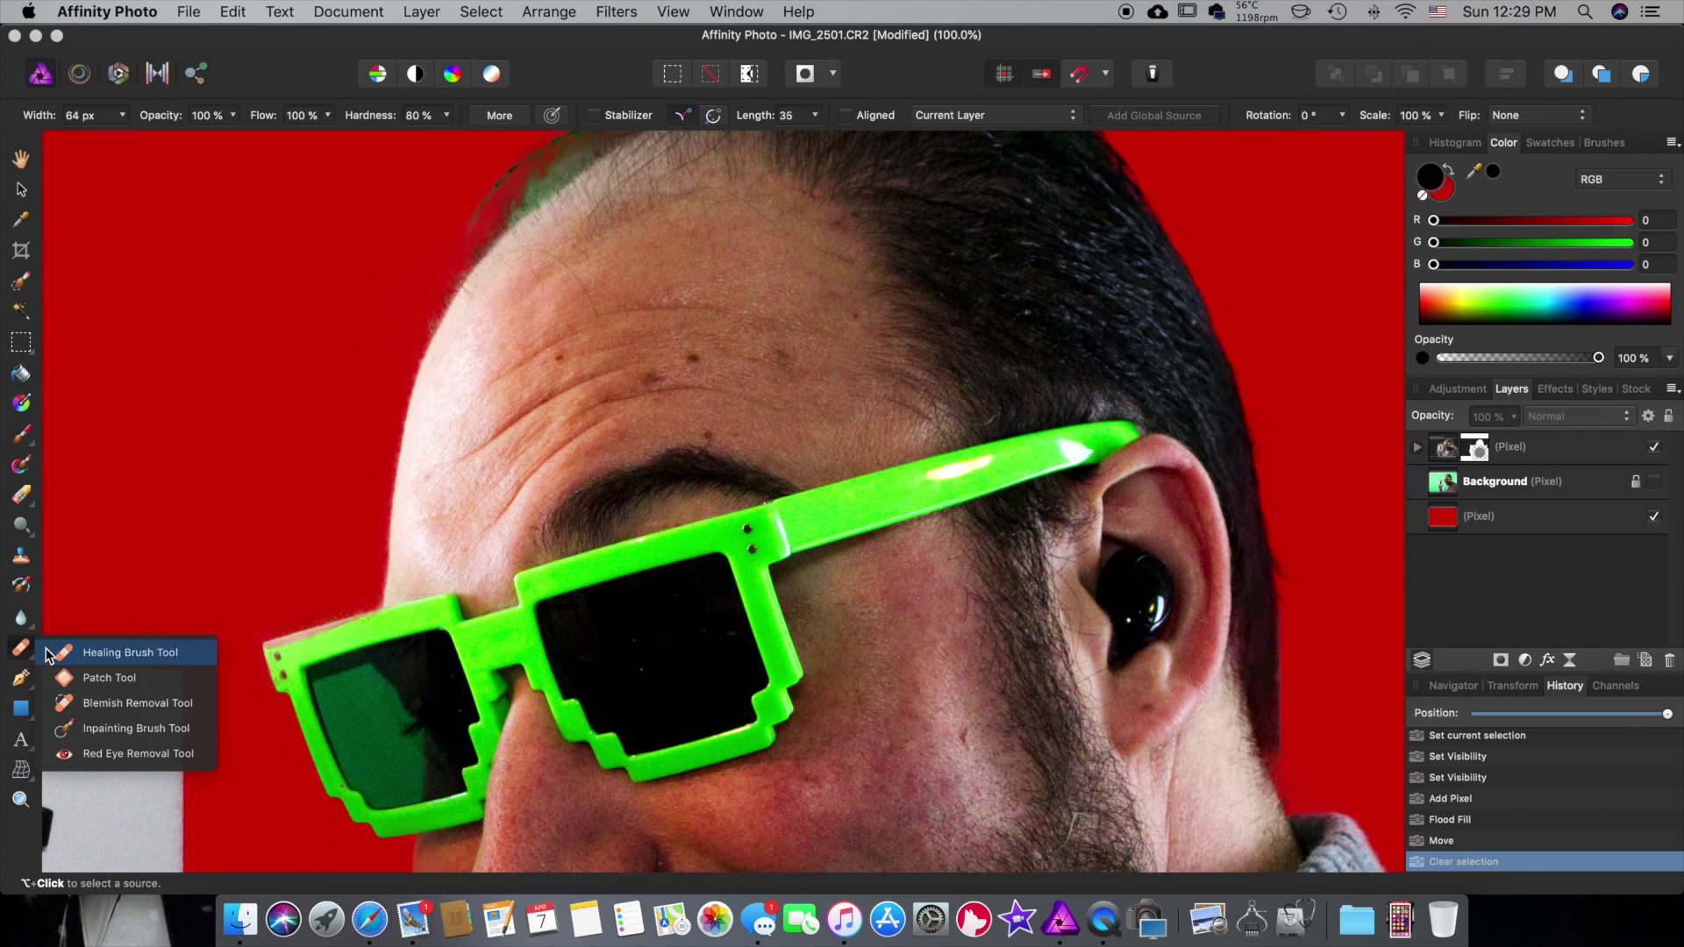
pyautogui.click(46, 654)
pyautogui.keyDown('alt'); pyautogui.click(693, 360); pyautogui.keyUp('alt')
pyautogui.click(722, 338)
pyautogui.click(1534, 448)
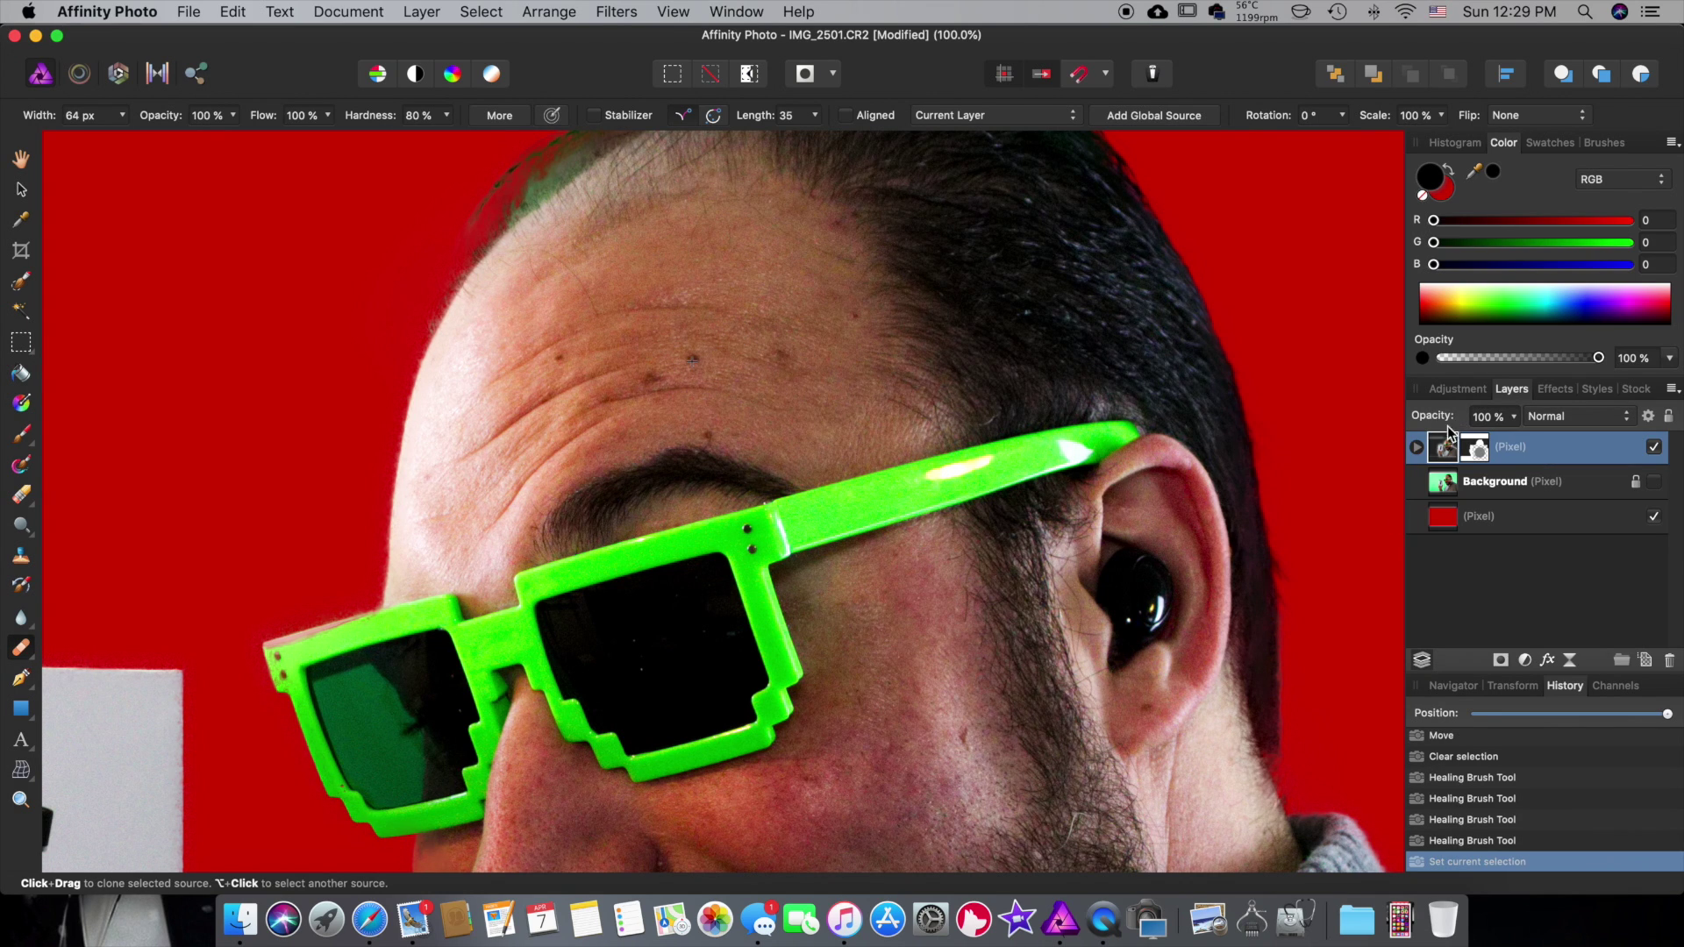
pyautogui.moveTo(728, 358); pyautogui.dragTo(747, 339)
pyautogui.click(692, 357)
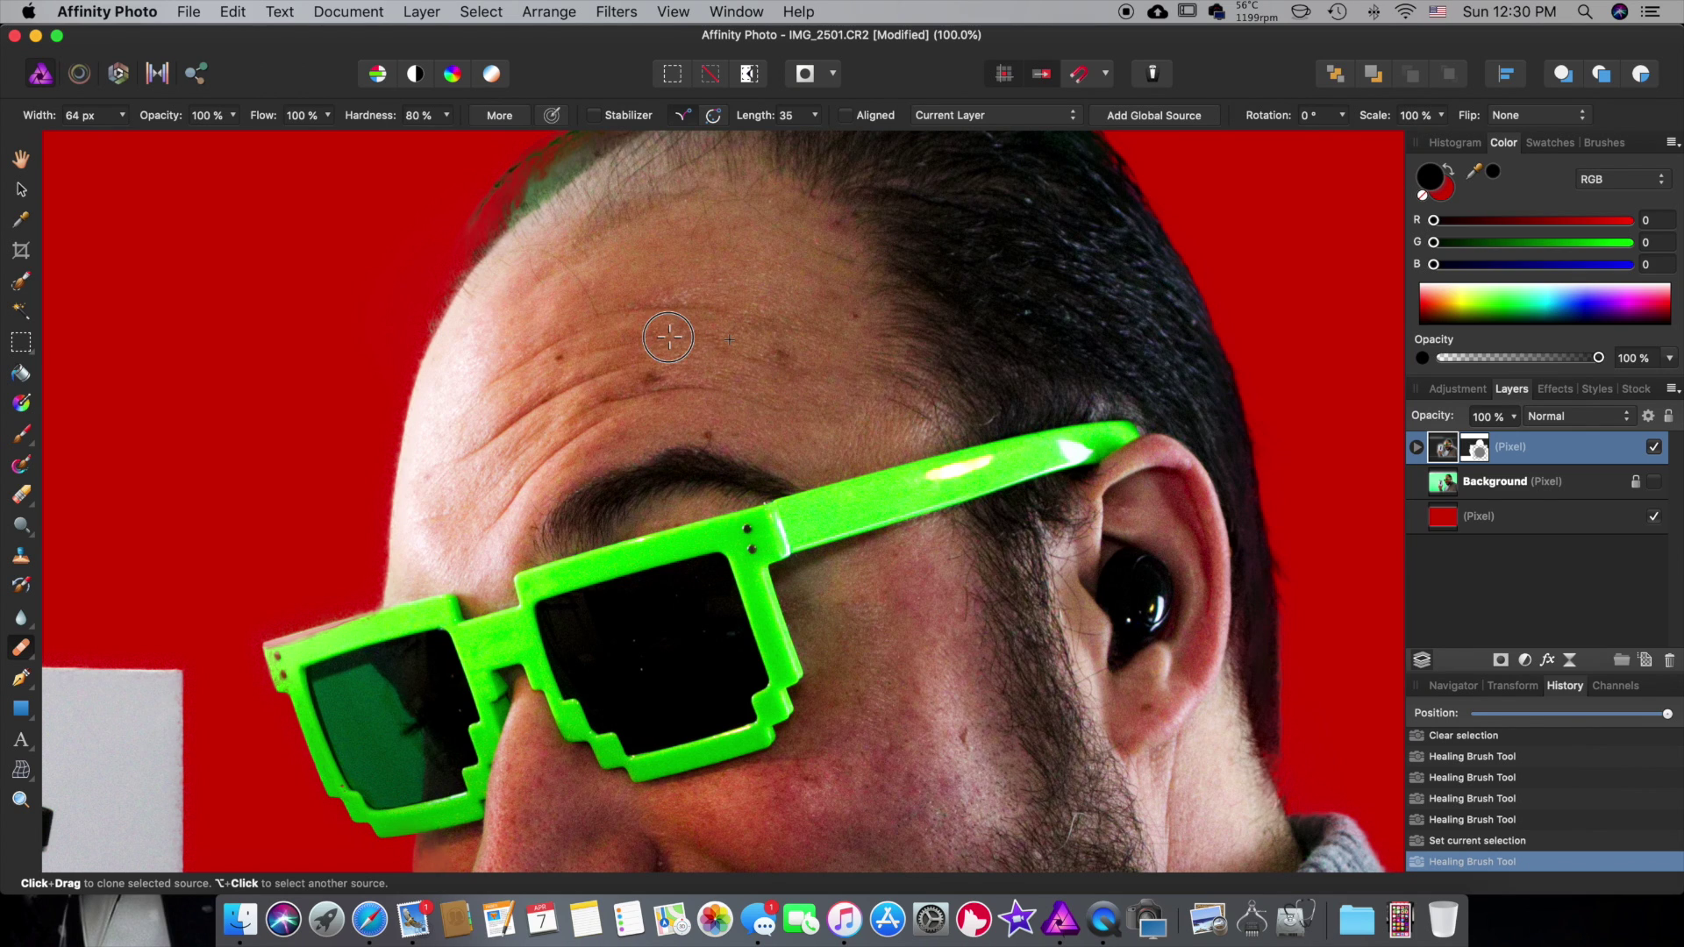
# - Heal the remaining forehead spots above the eyebrow and near the hairline, sampling clean skin beside each one
pyautogui.keyDown('alt'); pyautogui.click(618, 386); pyautogui.keyUp('alt')
pyautogui.click(651, 378)
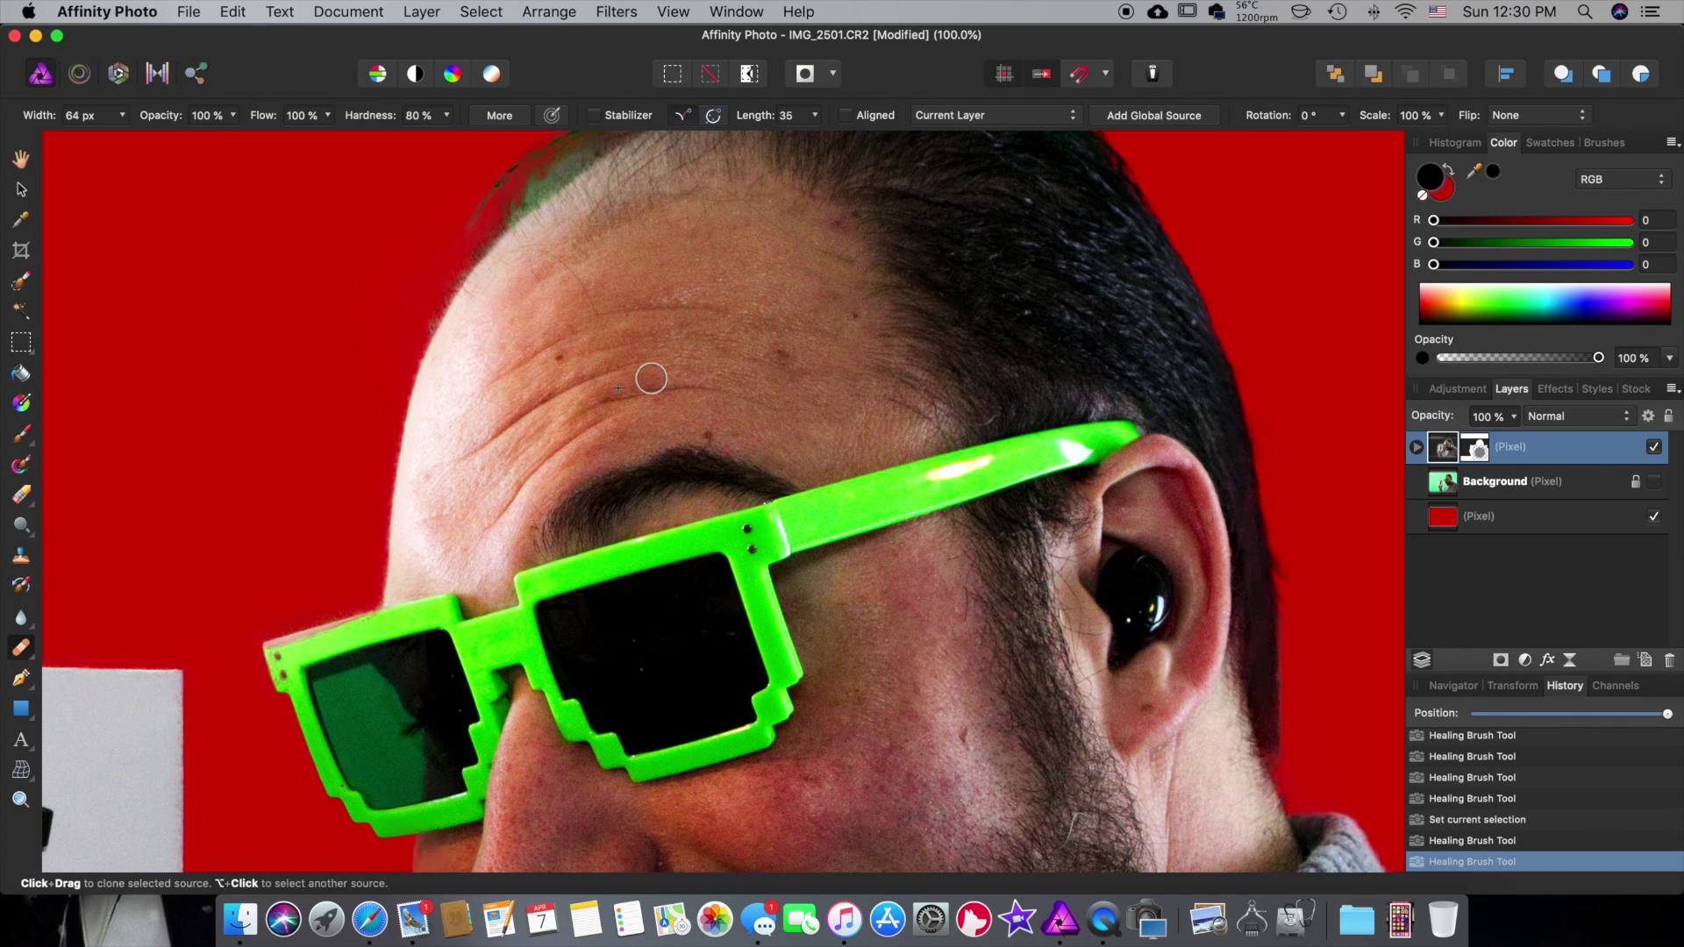
pyautogui.keyDown('alt'); pyautogui.click(822, 372); pyautogui.keyUp('alt')
pyautogui.click(782, 356)
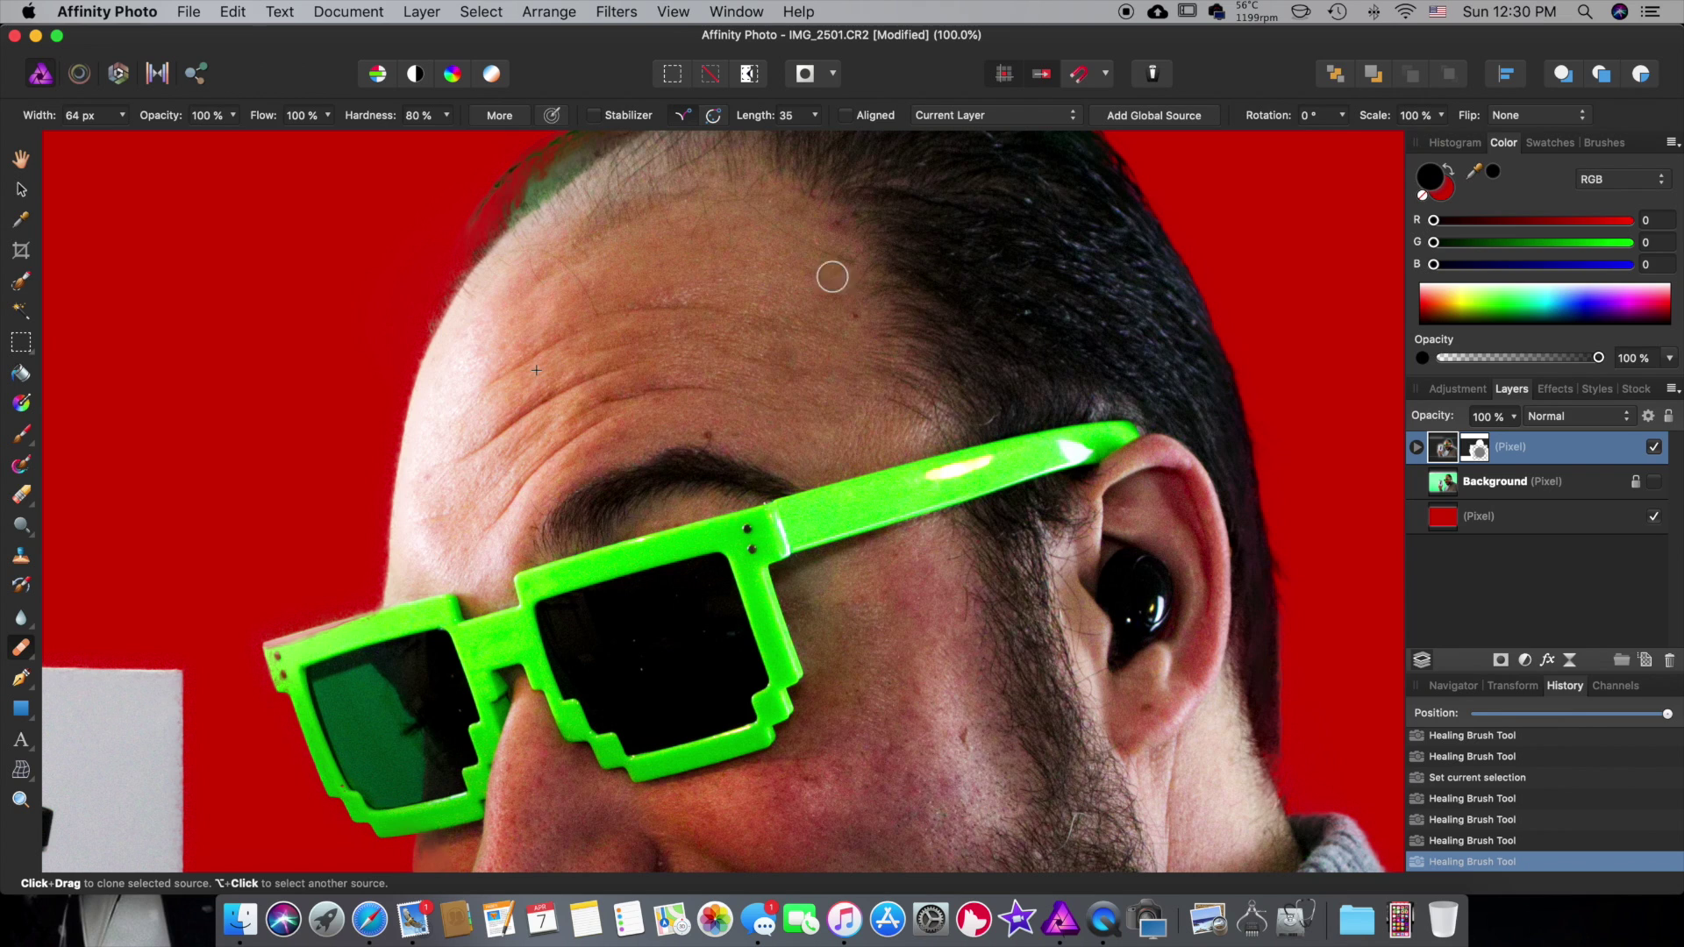
pyautogui.keyDown('alt'); pyautogui.click(832, 241); pyautogui.keyUp('alt')
pyautogui.click(847, 293)
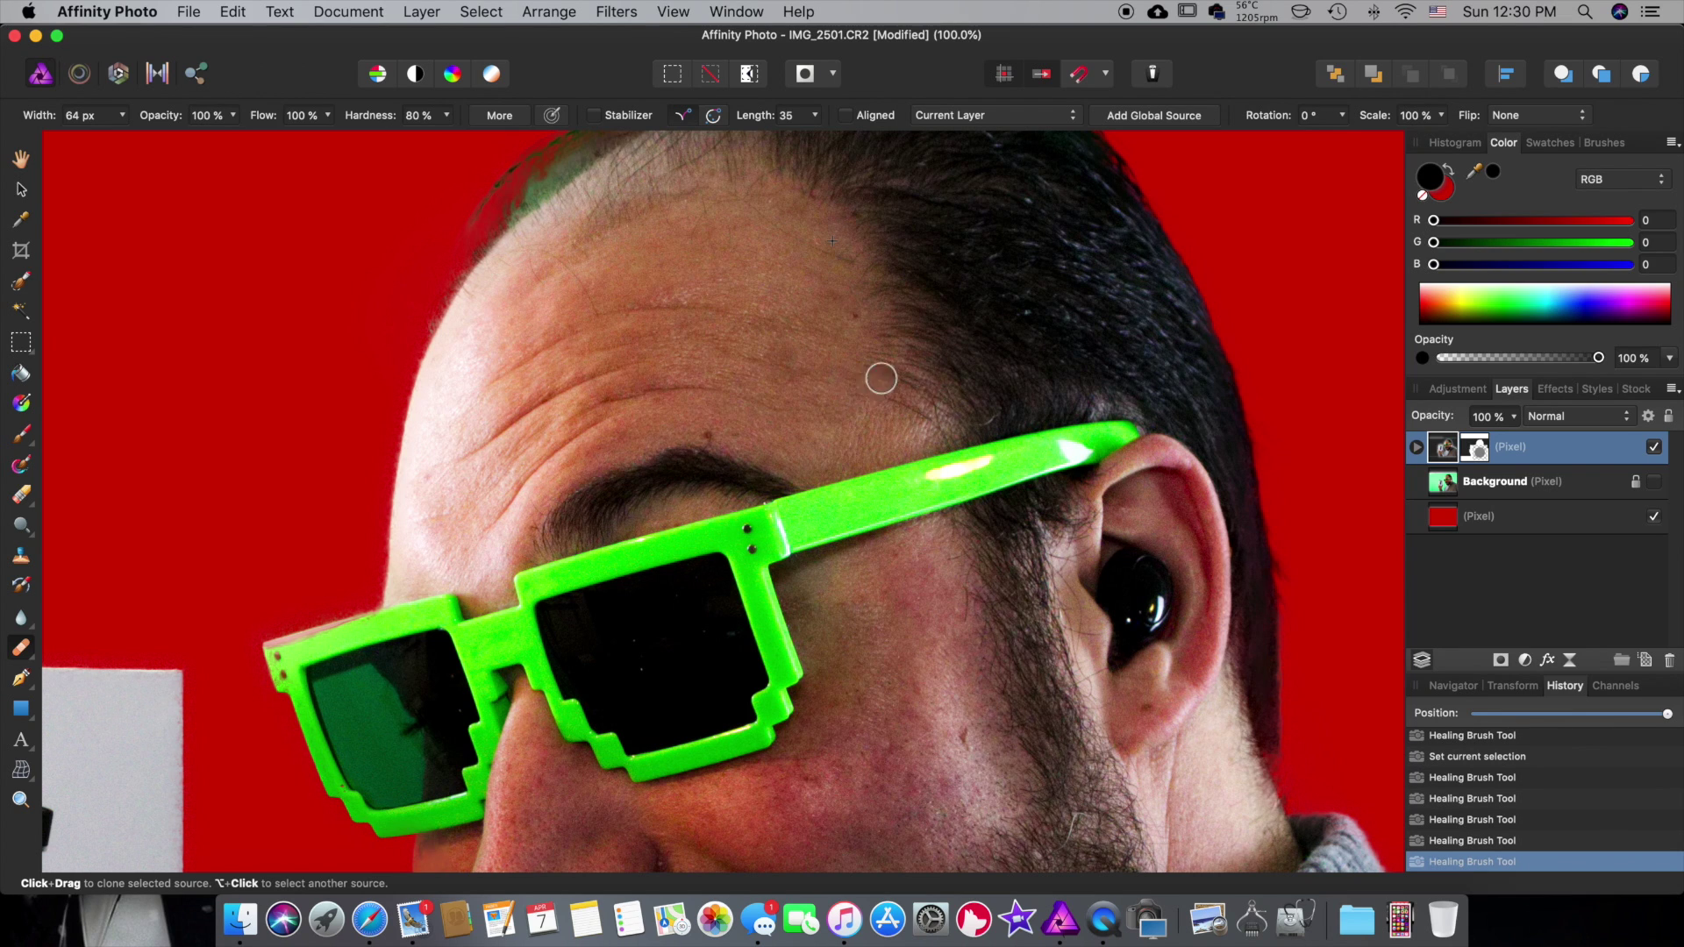
pyautogui.click(853, 333)
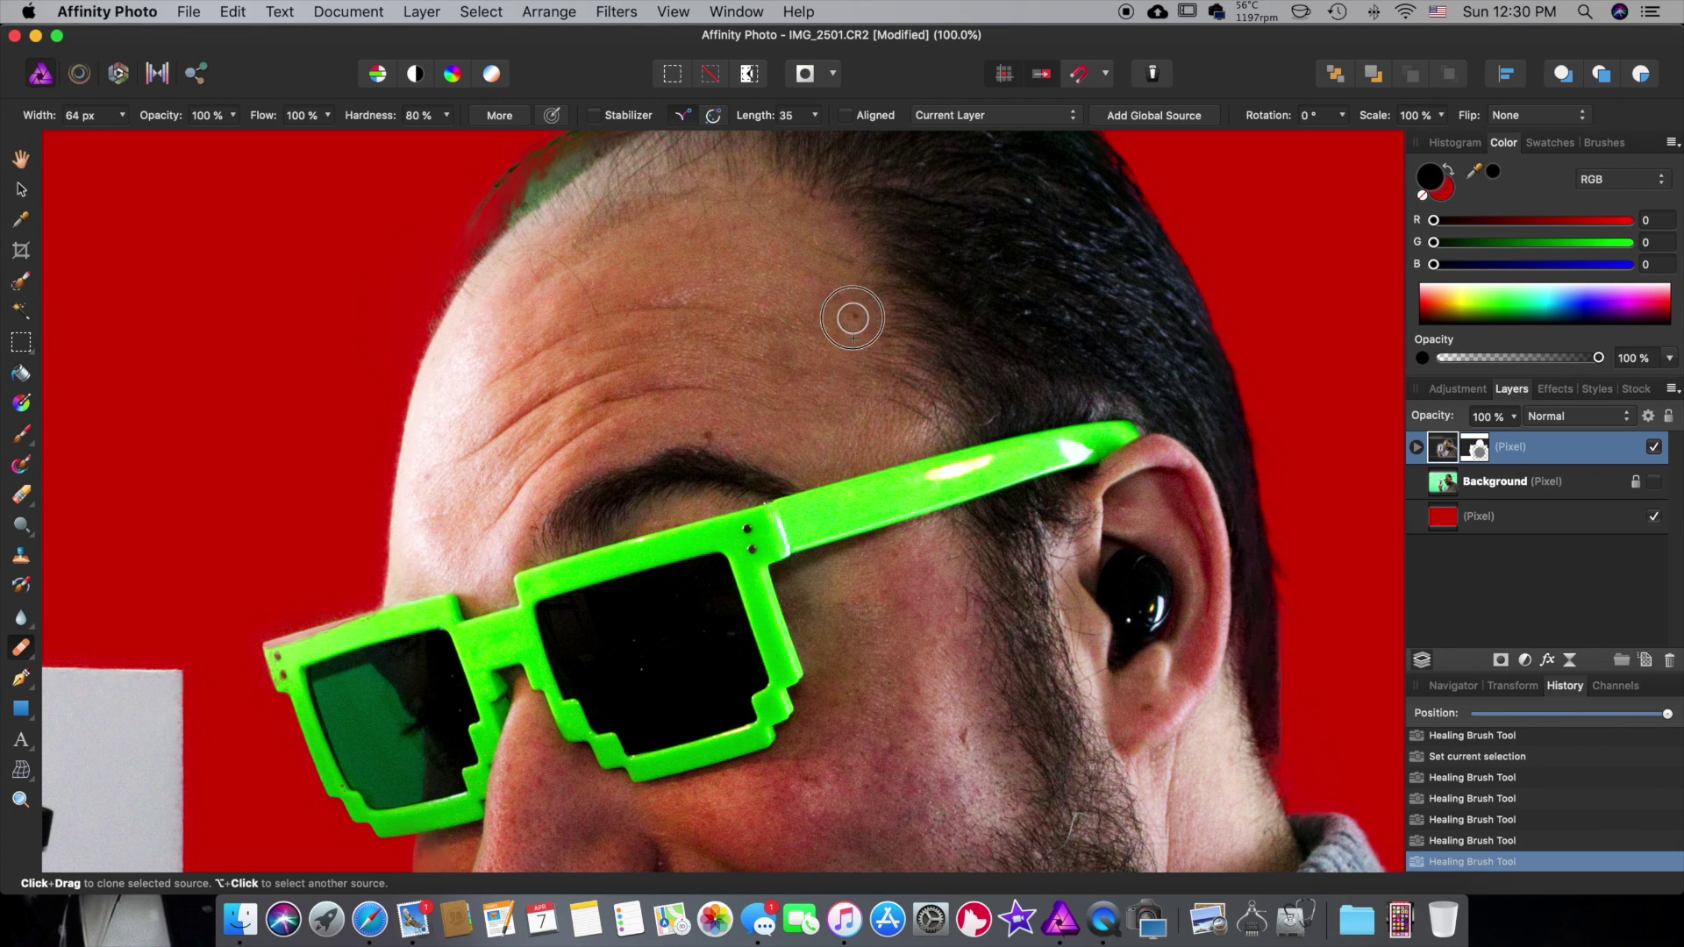
pyautogui.keyDown('alt'); pyautogui.click(763, 426); pyautogui.keyUp('alt')
pyautogui.click(712, 433)
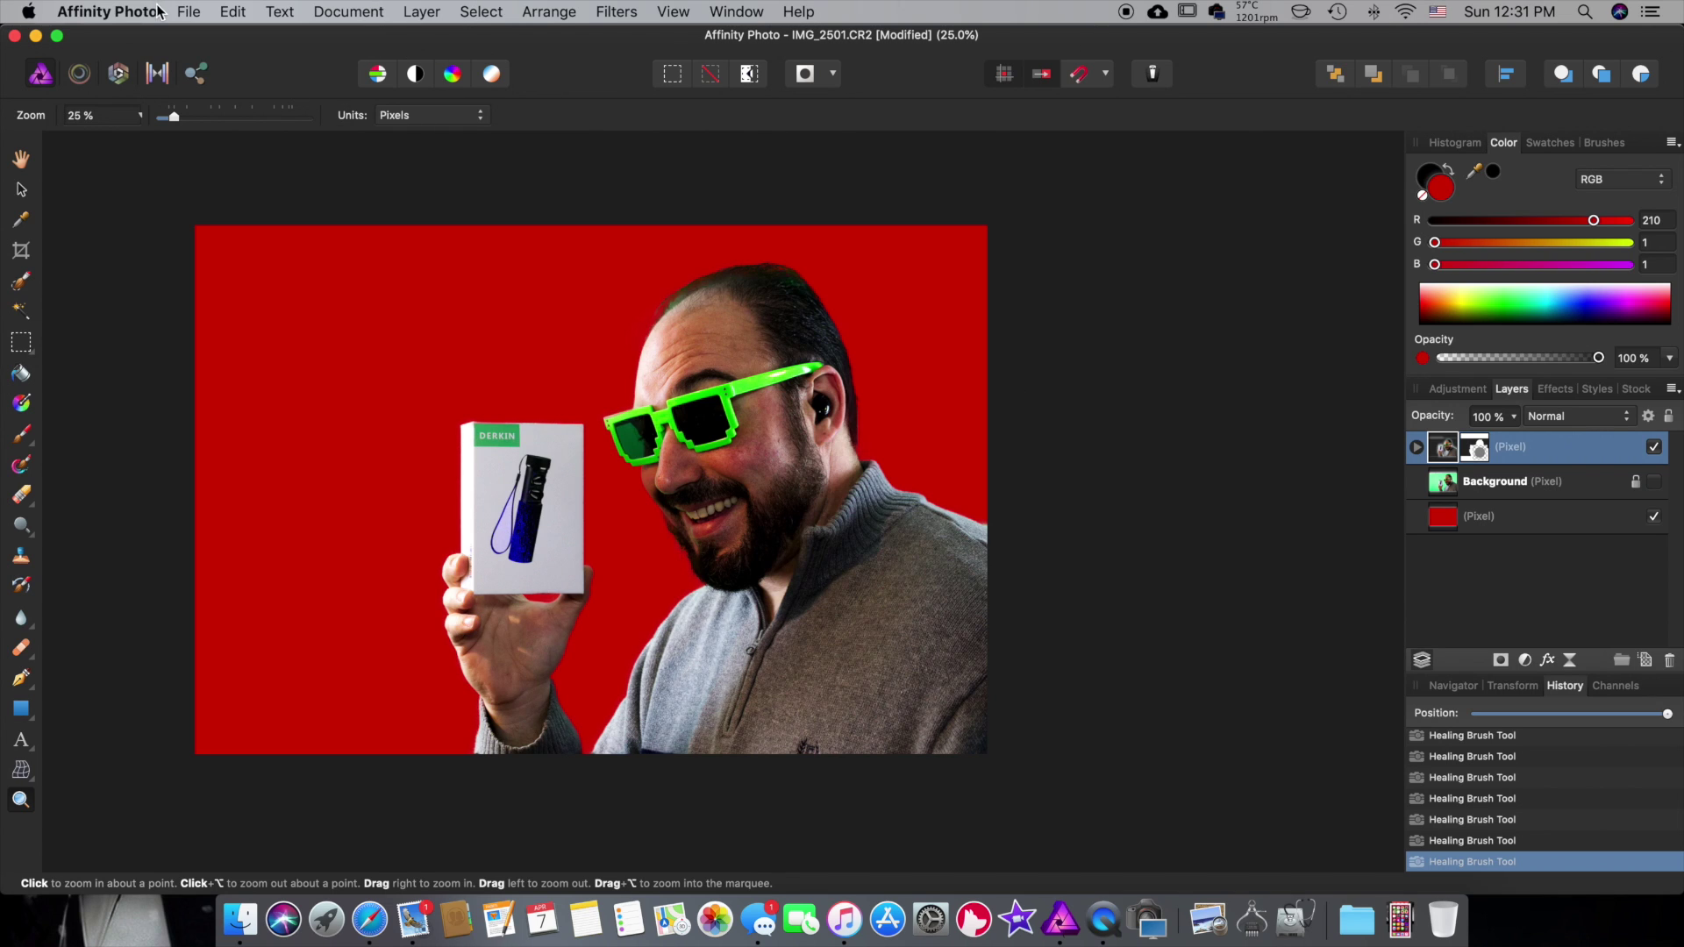
# - Add an HSL adjustment layer above the masked cut-out layer
pyautogui.click(421, 11)
pyautogui.moveTo(523, 203)
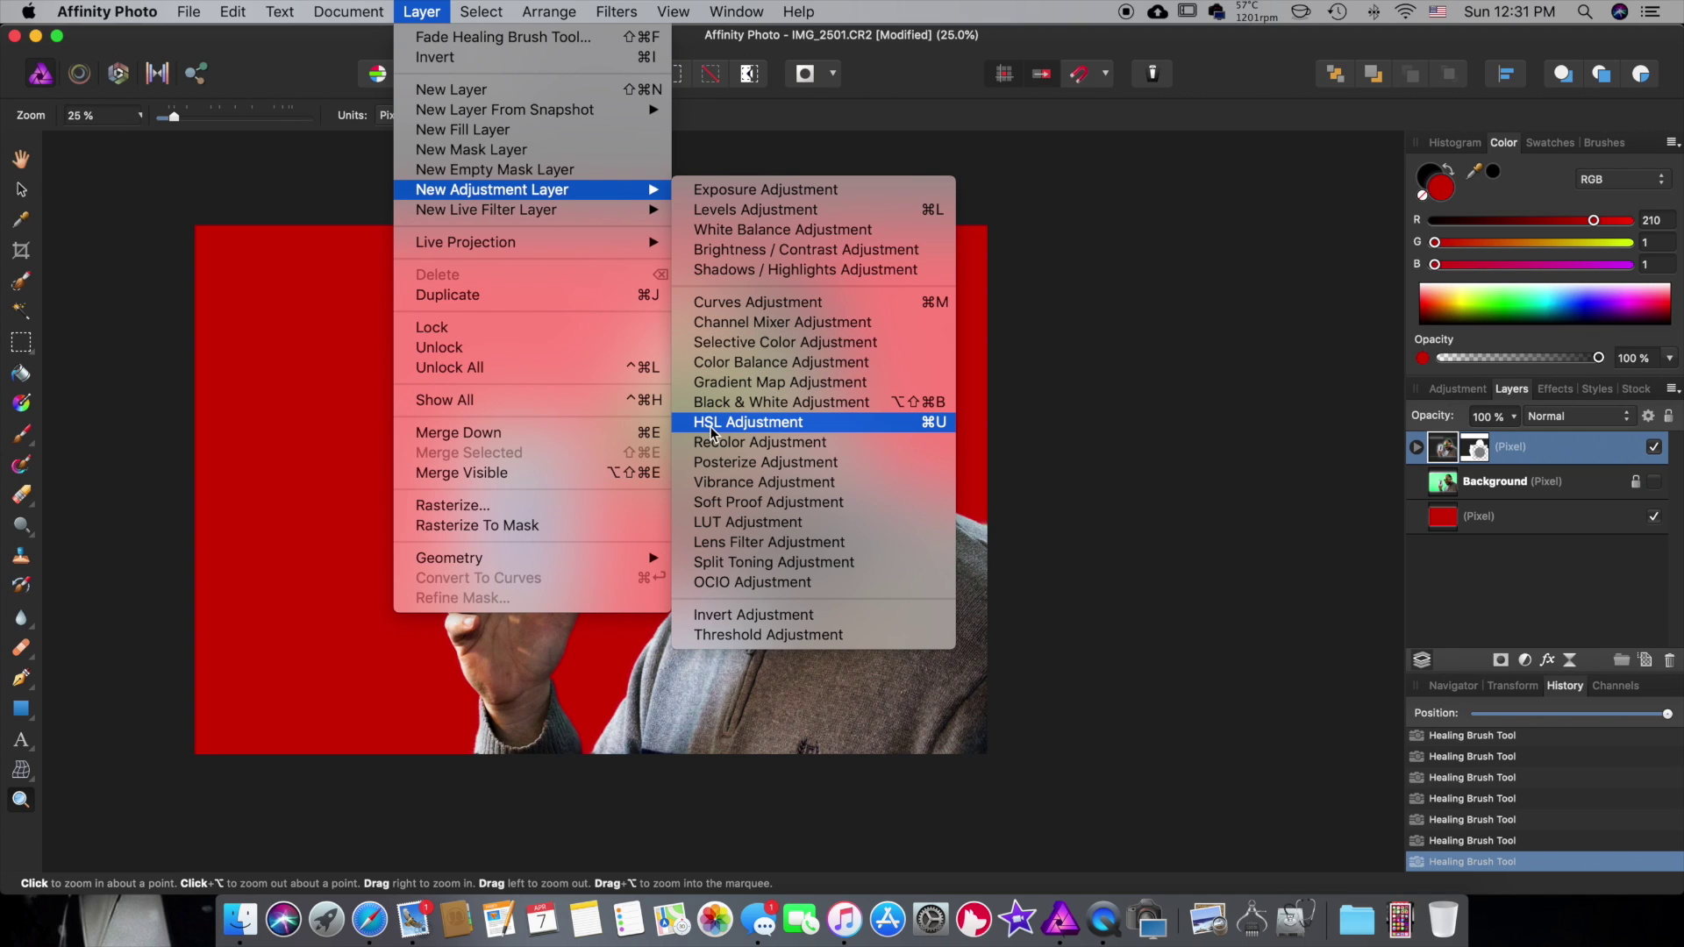
pyautogui.click(791, 428)
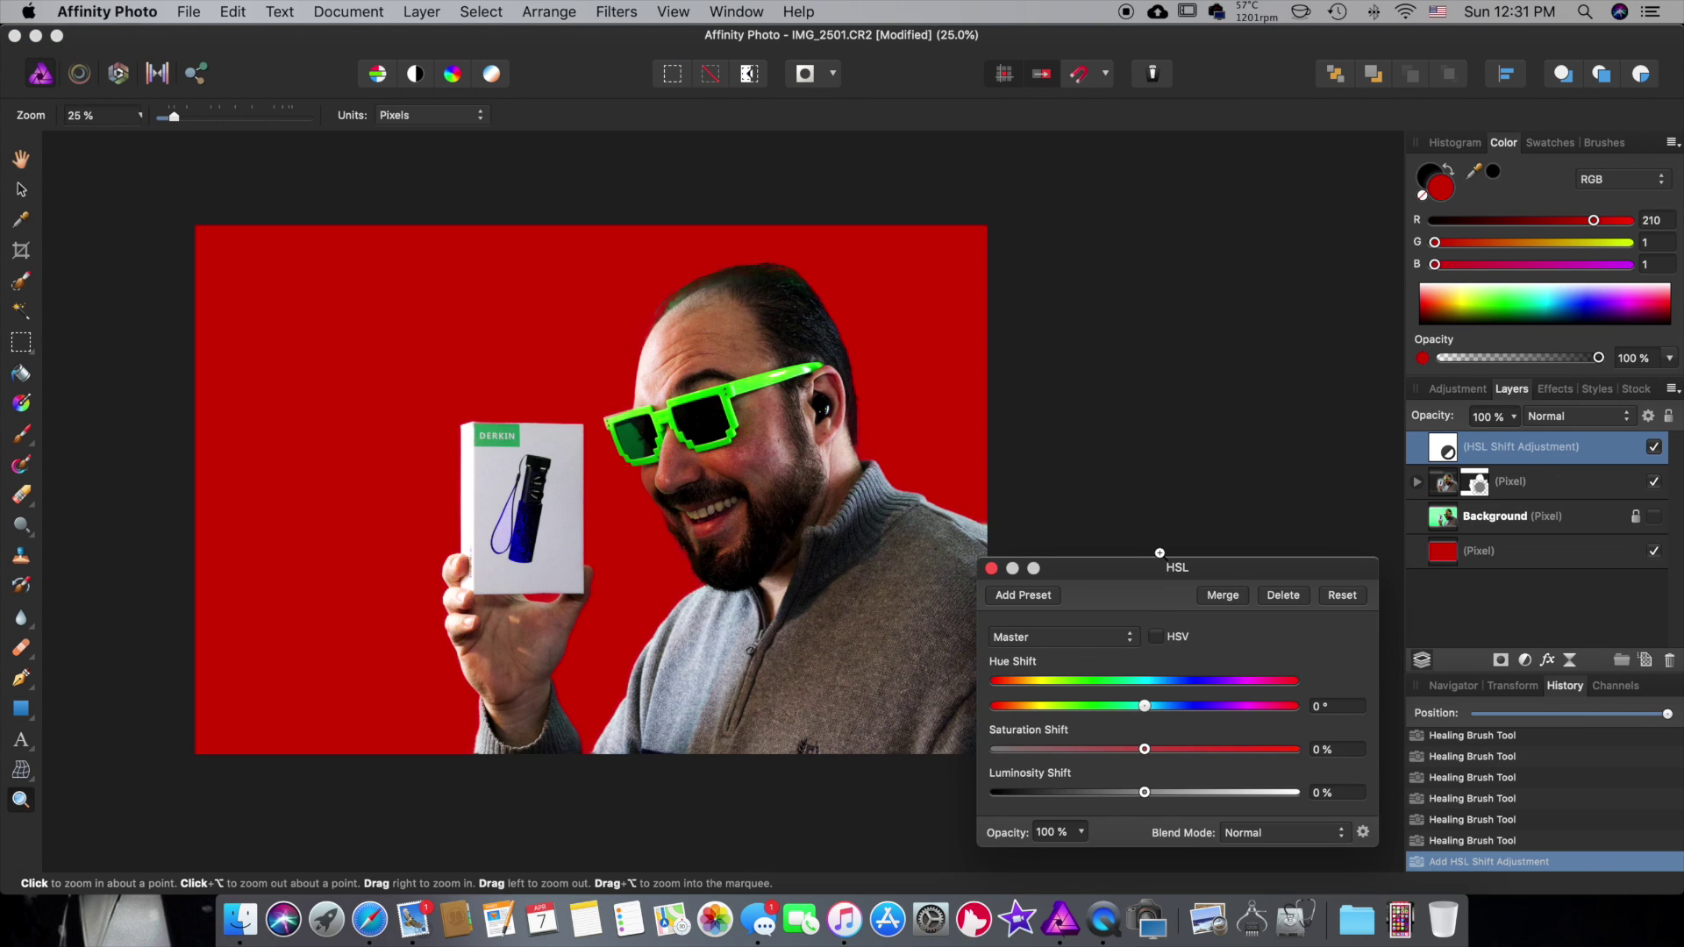
# - Shift the Greens by hue -73.6°, saturation -38% and luminosity -40%, and toggle the HSL adjustment off and on to compare
pyautogui.click(1104, 518)
pyautogui.click(1103, 525)
pyautogui.click(1103, 523)
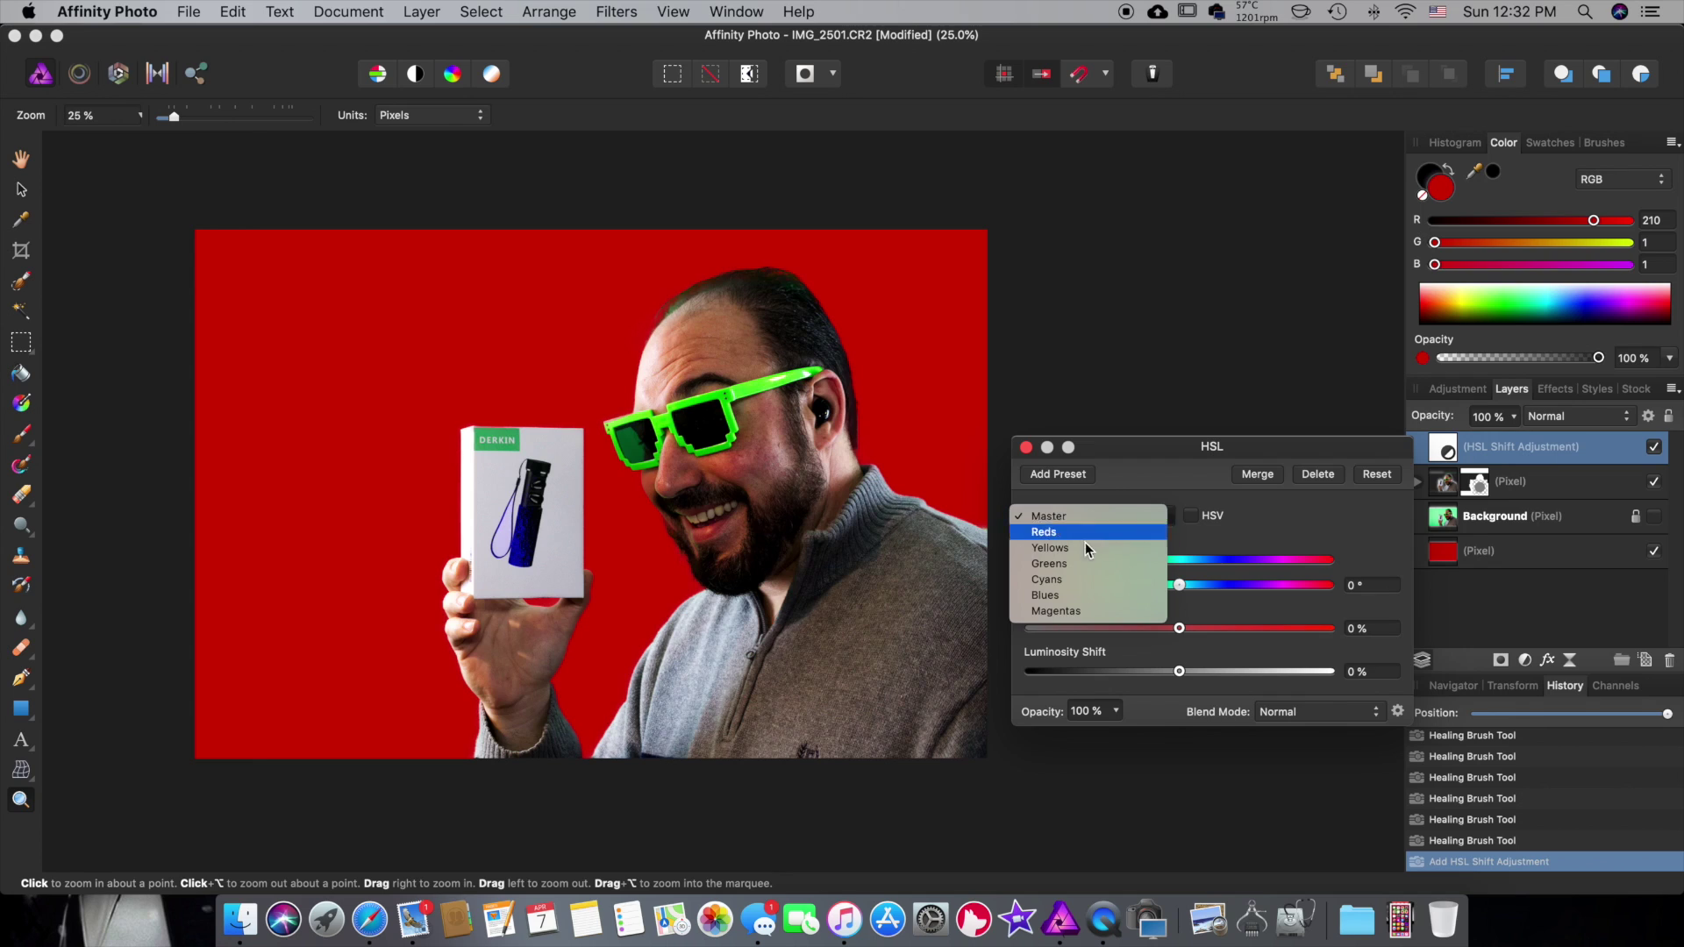
pyautogui.click(1101, 565)
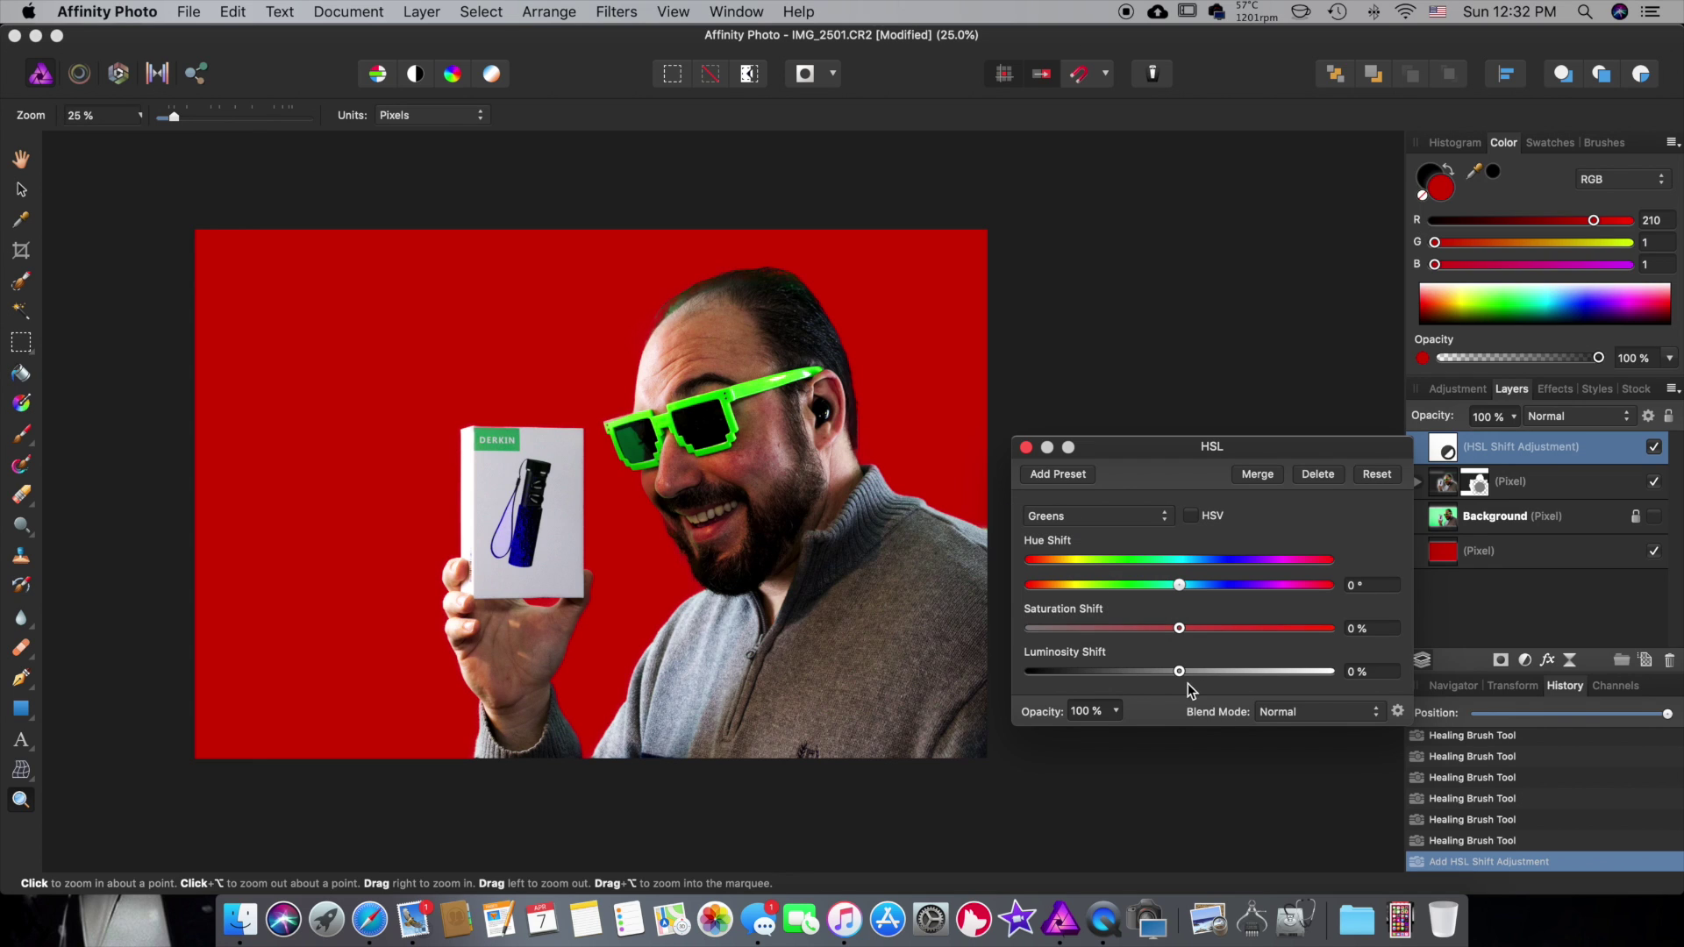
pyautogui.moveTo(1179, 672); pyautogui.dragTo(1119, 673)
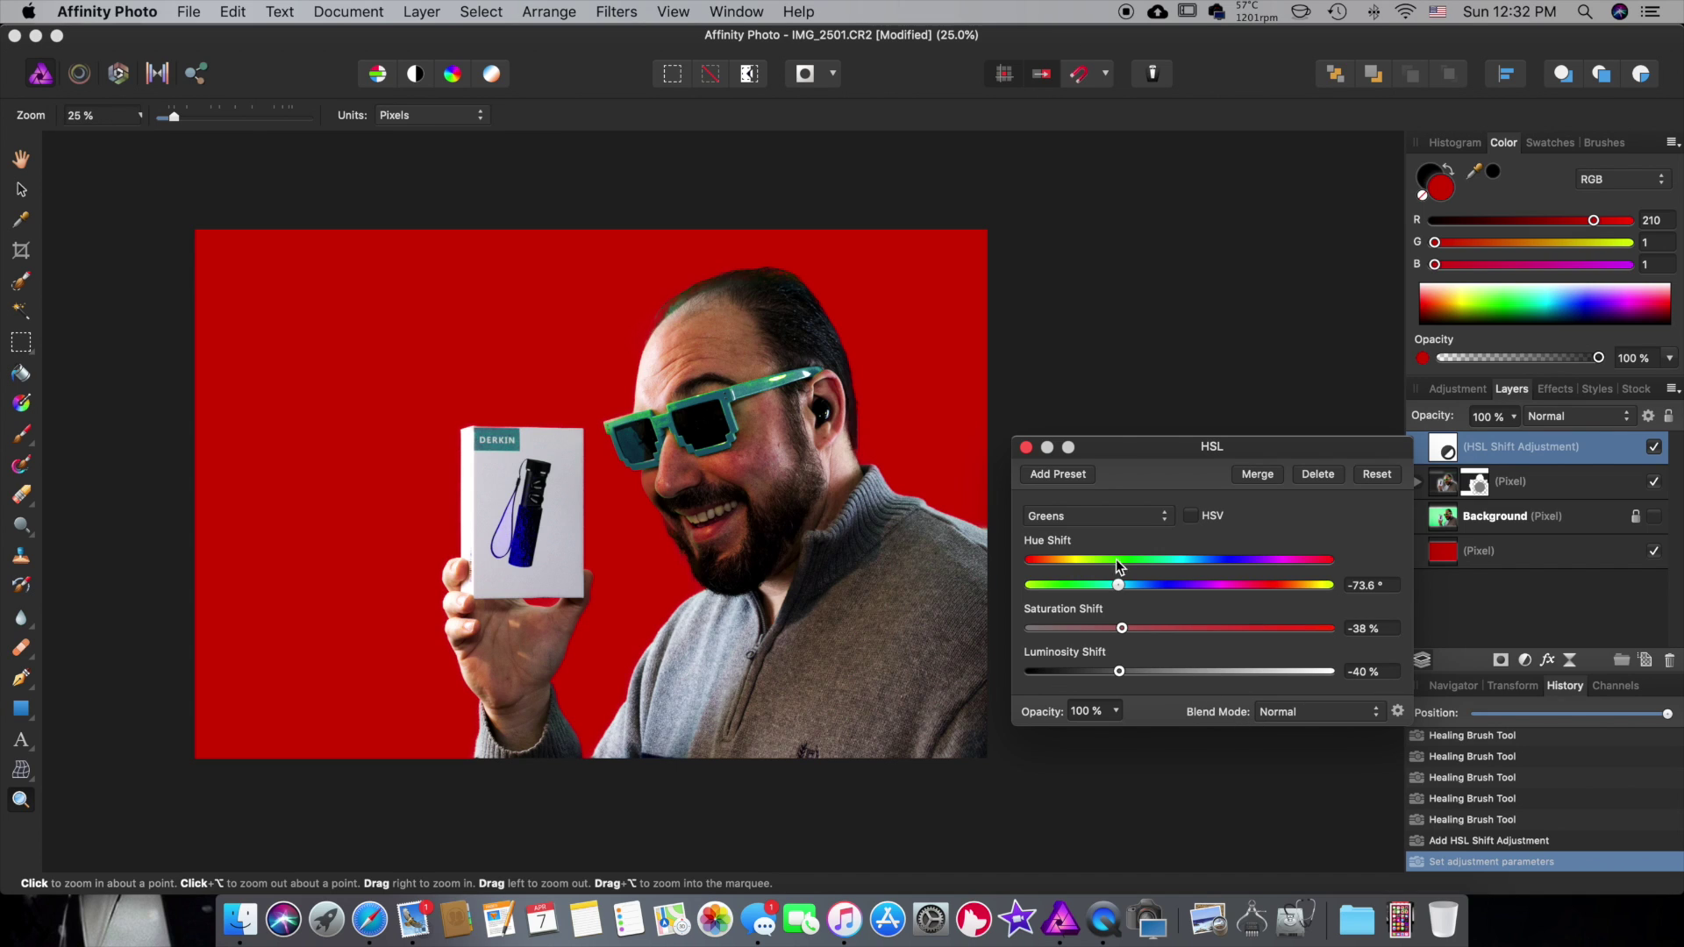
pyautogui.click(1023, 447)
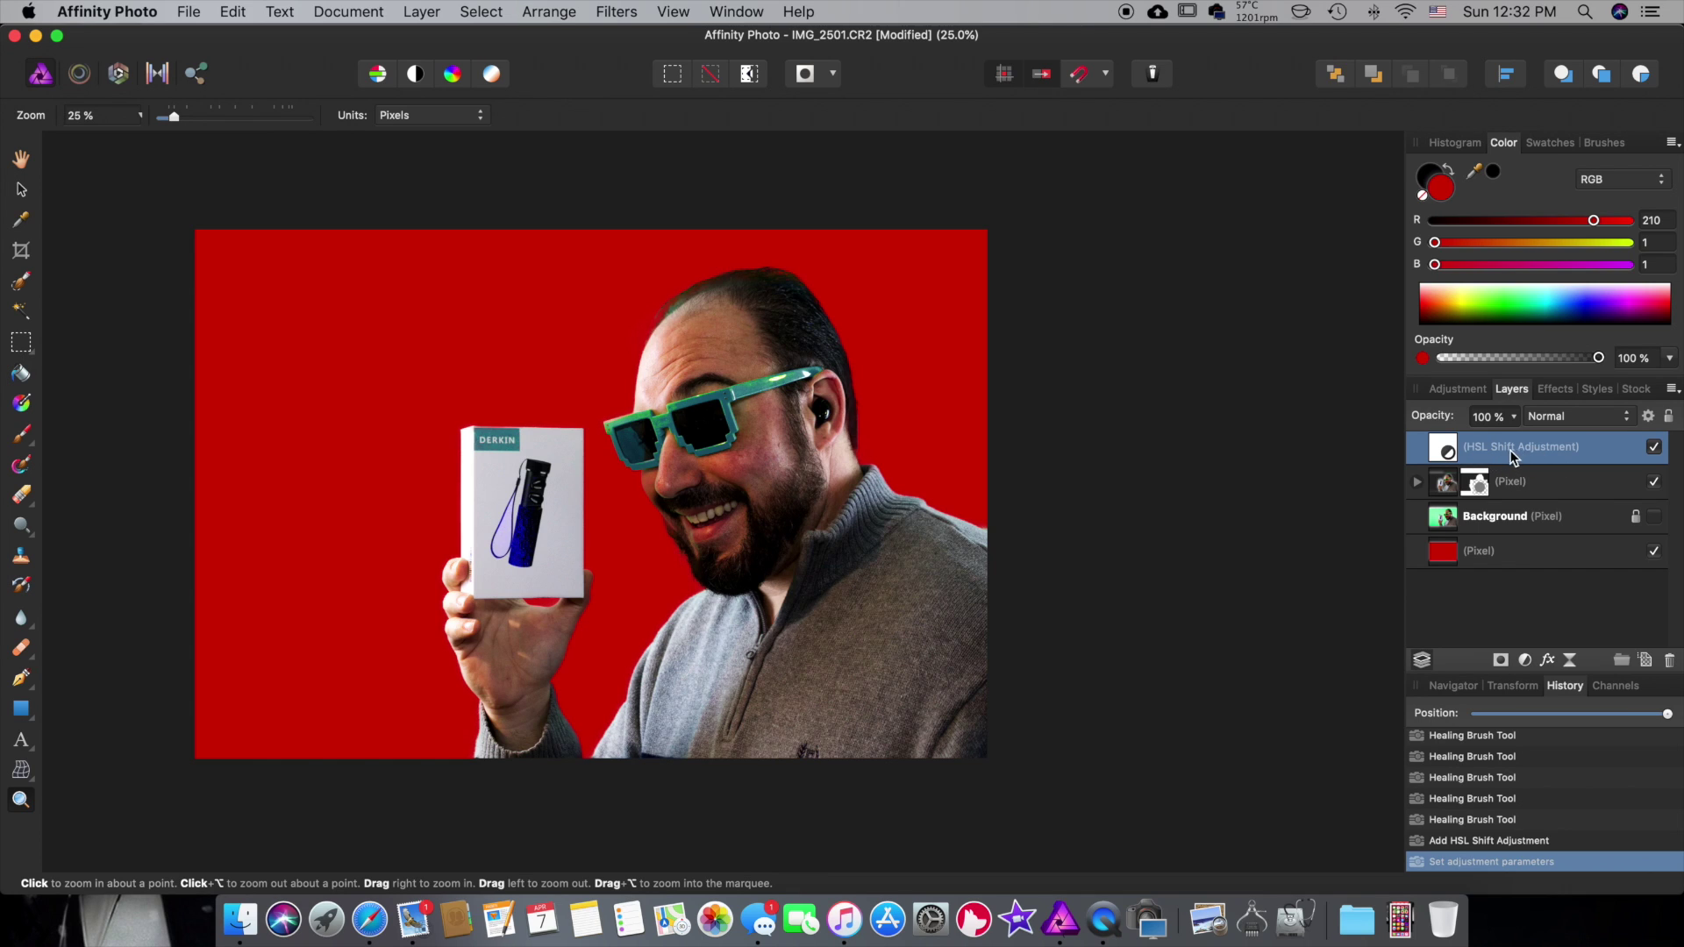
pyautogui.click(1654, 447)
pyautogui.click(1655, 447)
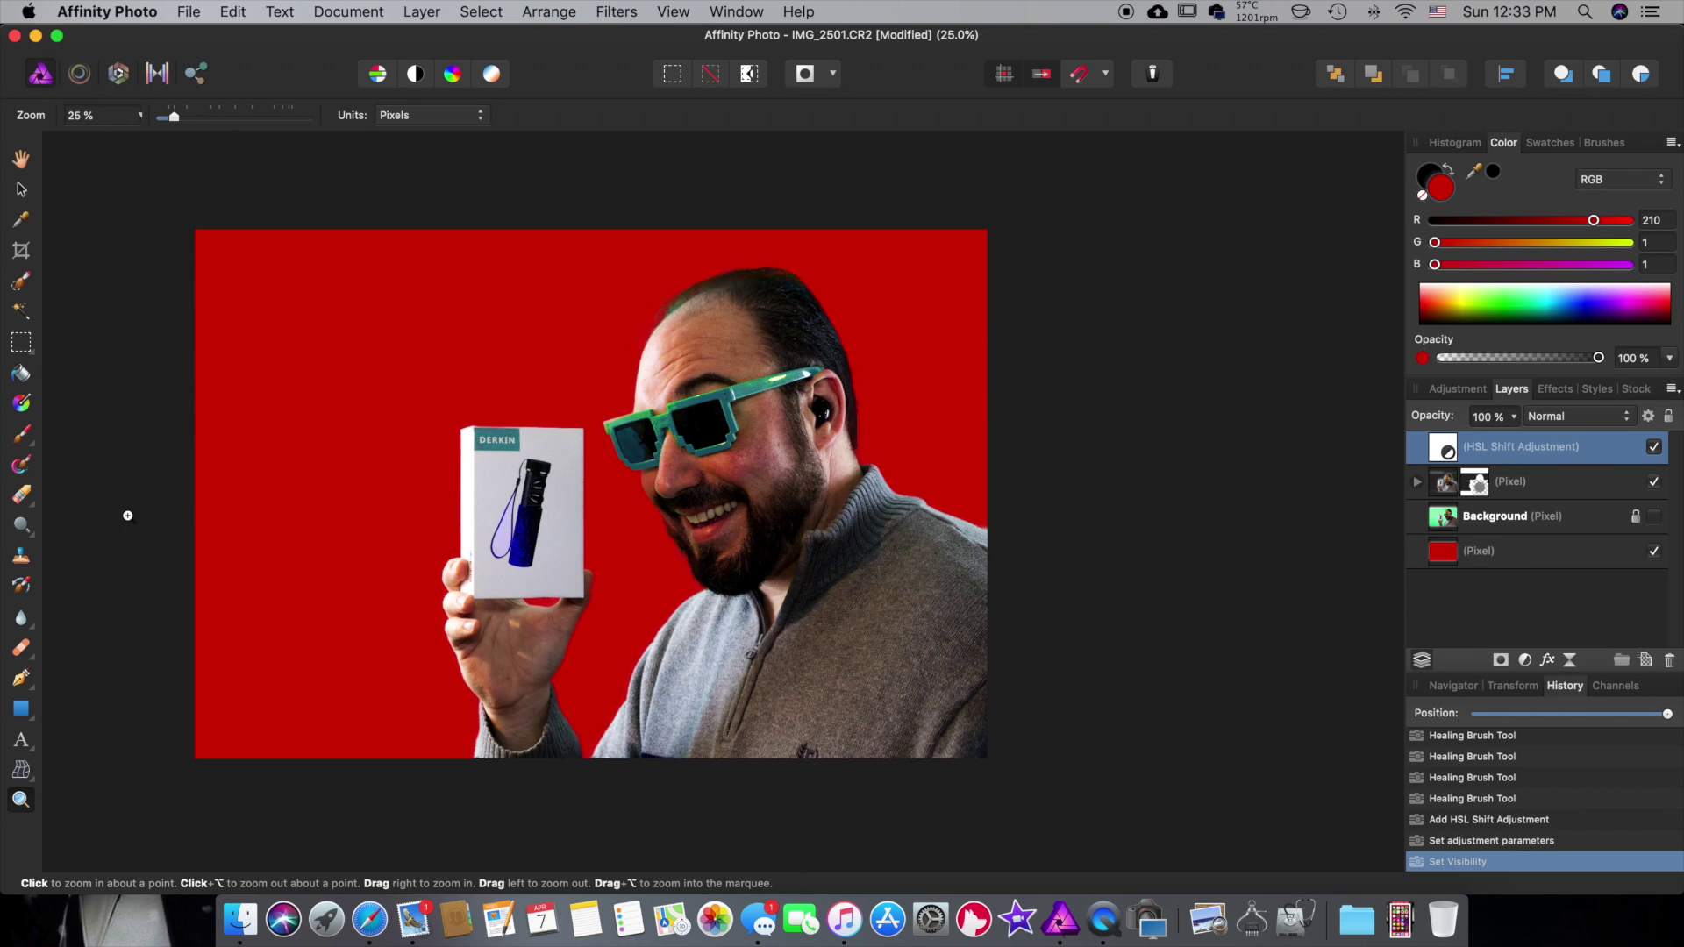
# - Paint black with a 64 px brush on the HSL adjustment's mask over the sunglasses' arm and the upper and outer rim nearest the ear
pyautogui.click(21, 434)
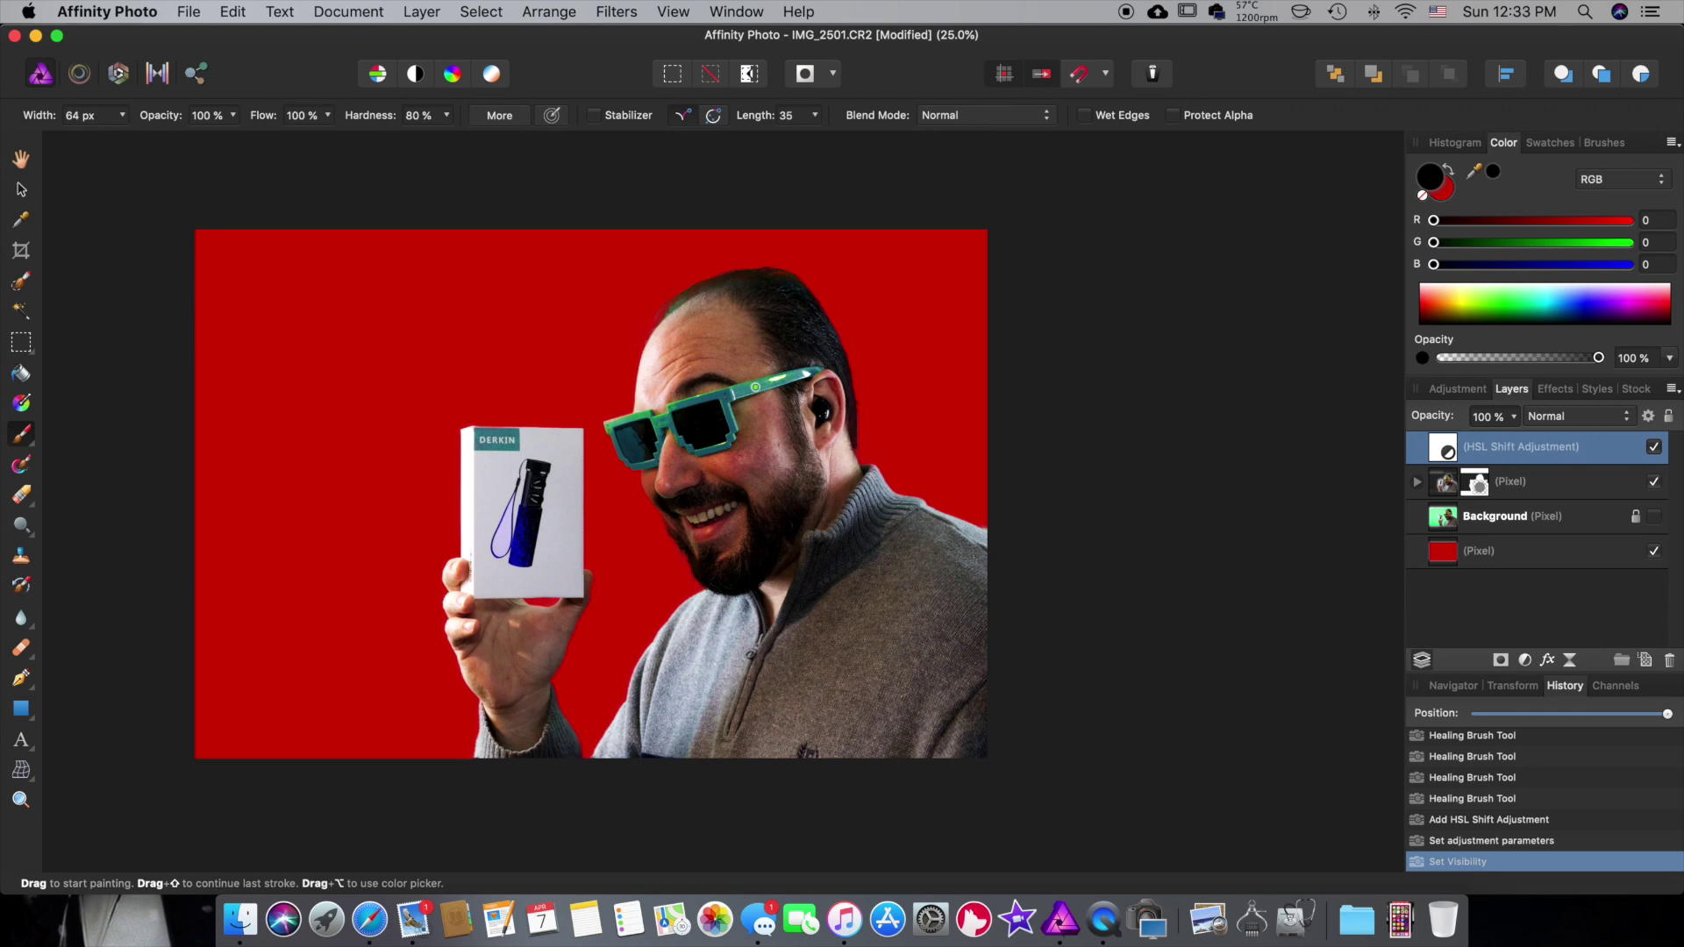
pyautogui.click(21, 799)
pyautogui.click(731, 397)
pyautogui.click(731, 401)
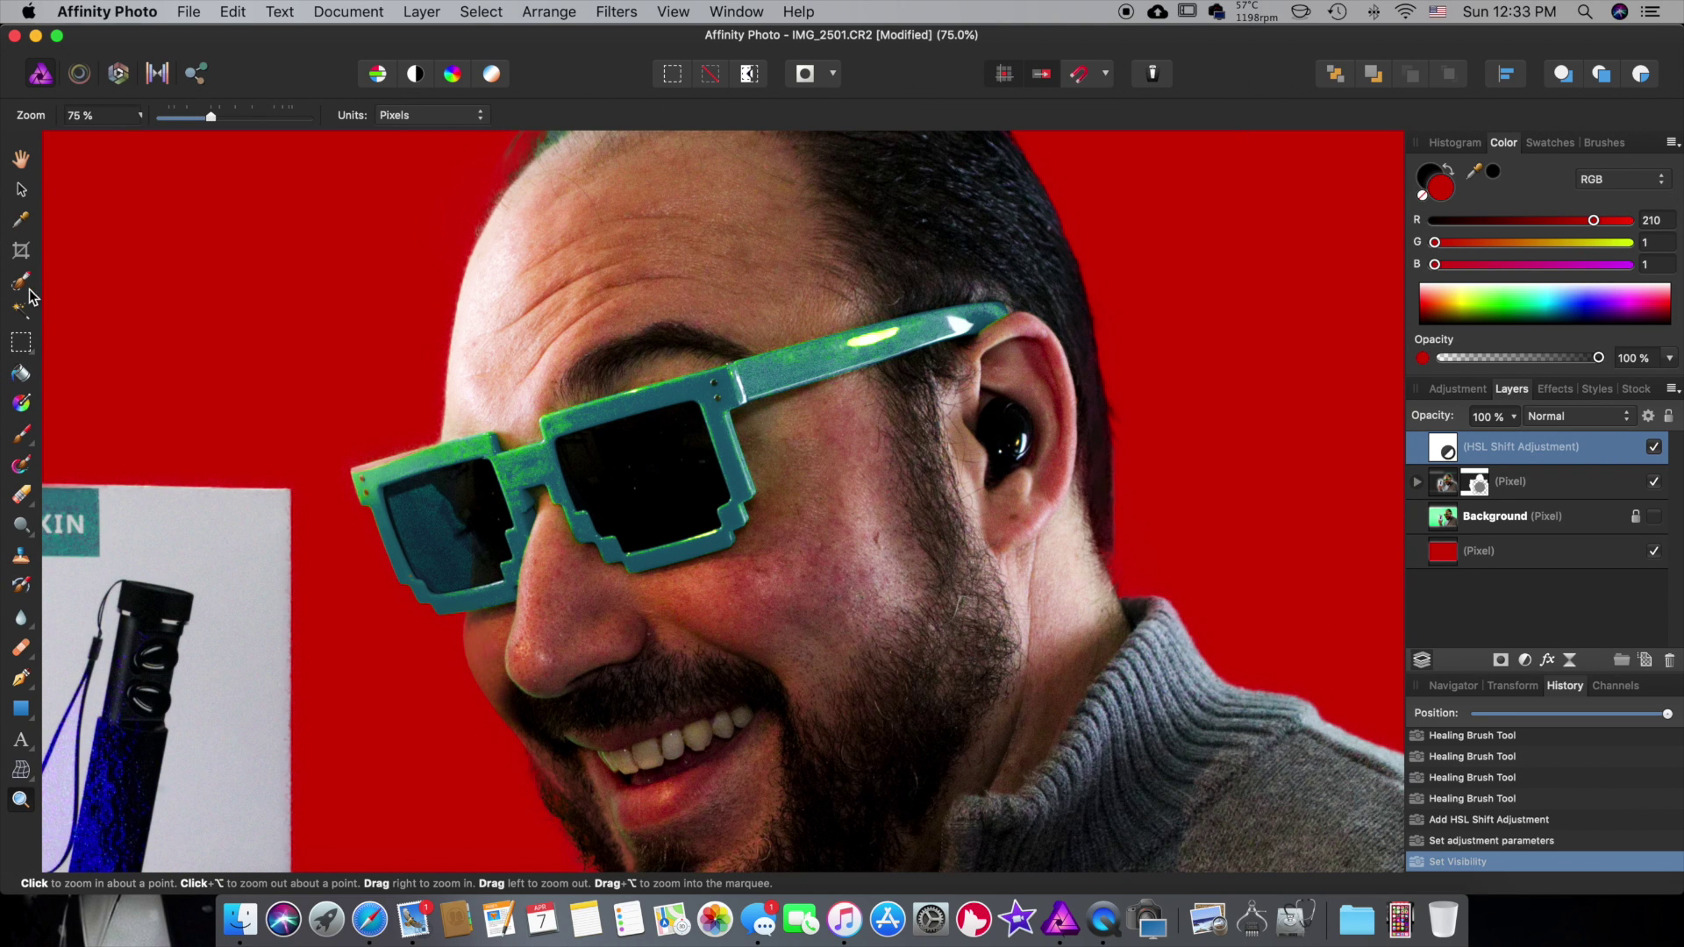
pyautogui.click(24, 435)
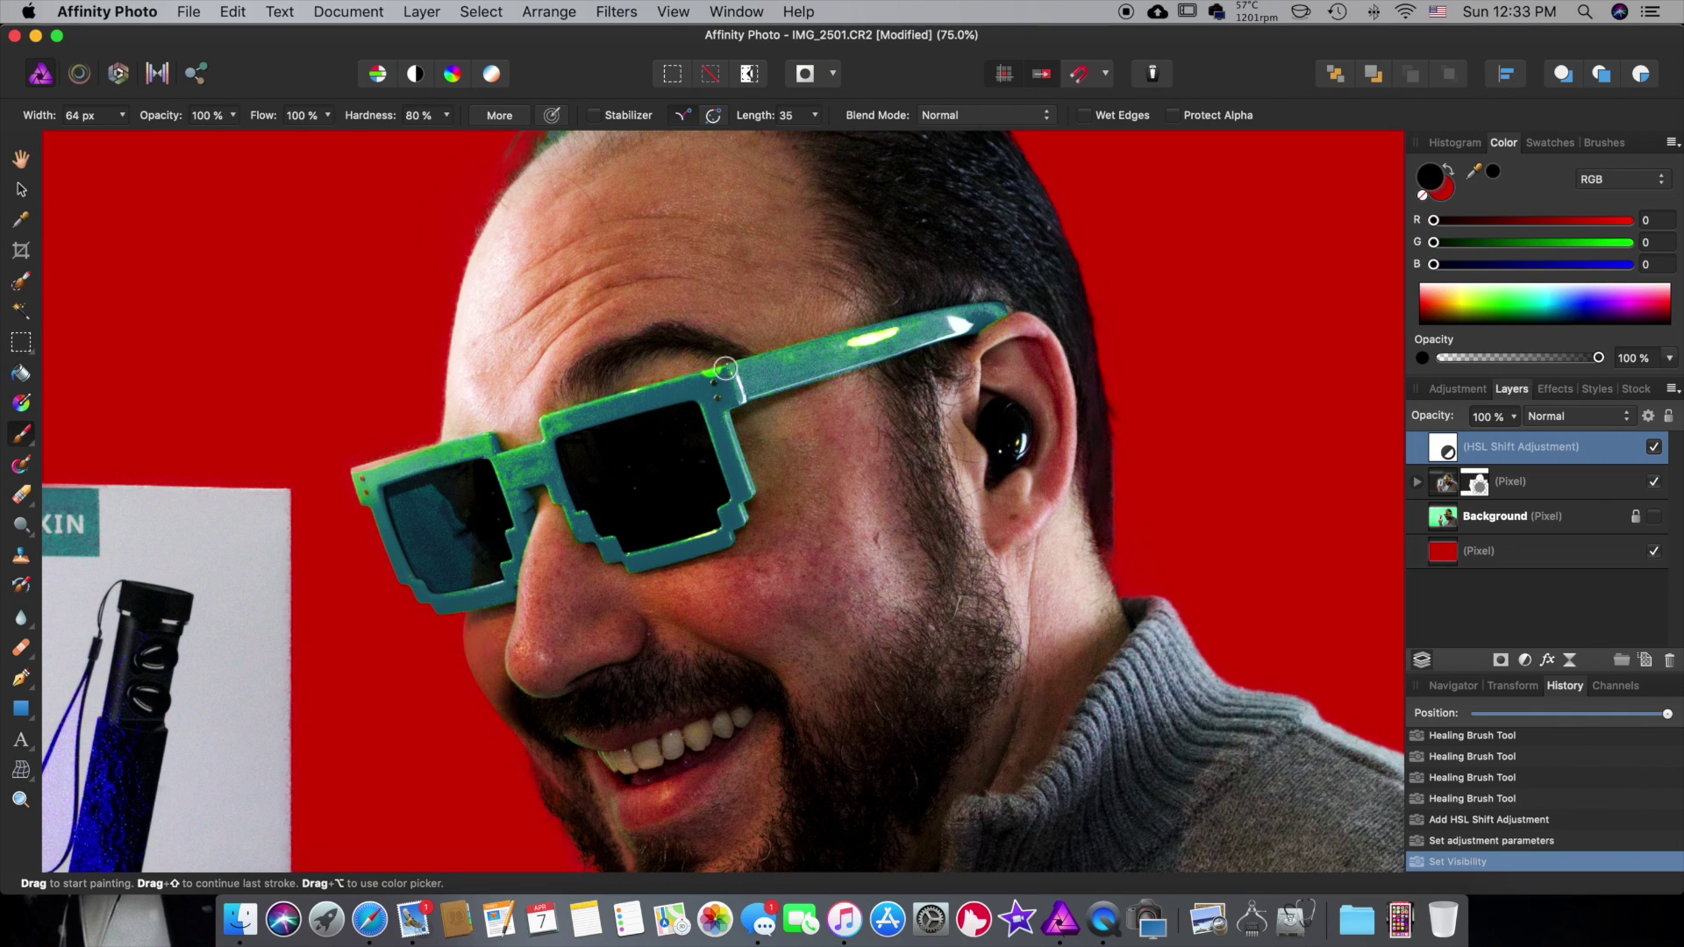
pyautogui.moveTo(738, 372)
pyautogui.mouseDown()
pyautogui.moveTo(988, 309)
pyautogui.moveTo(799, 375)
pyautogui.moveTo(911, 351)
pyautogui.moveTo(752, 392)
pyautogui.moveTo(805, 359)
pyautogui.moveTo(752, 508)
pyautogui.mouseUp()
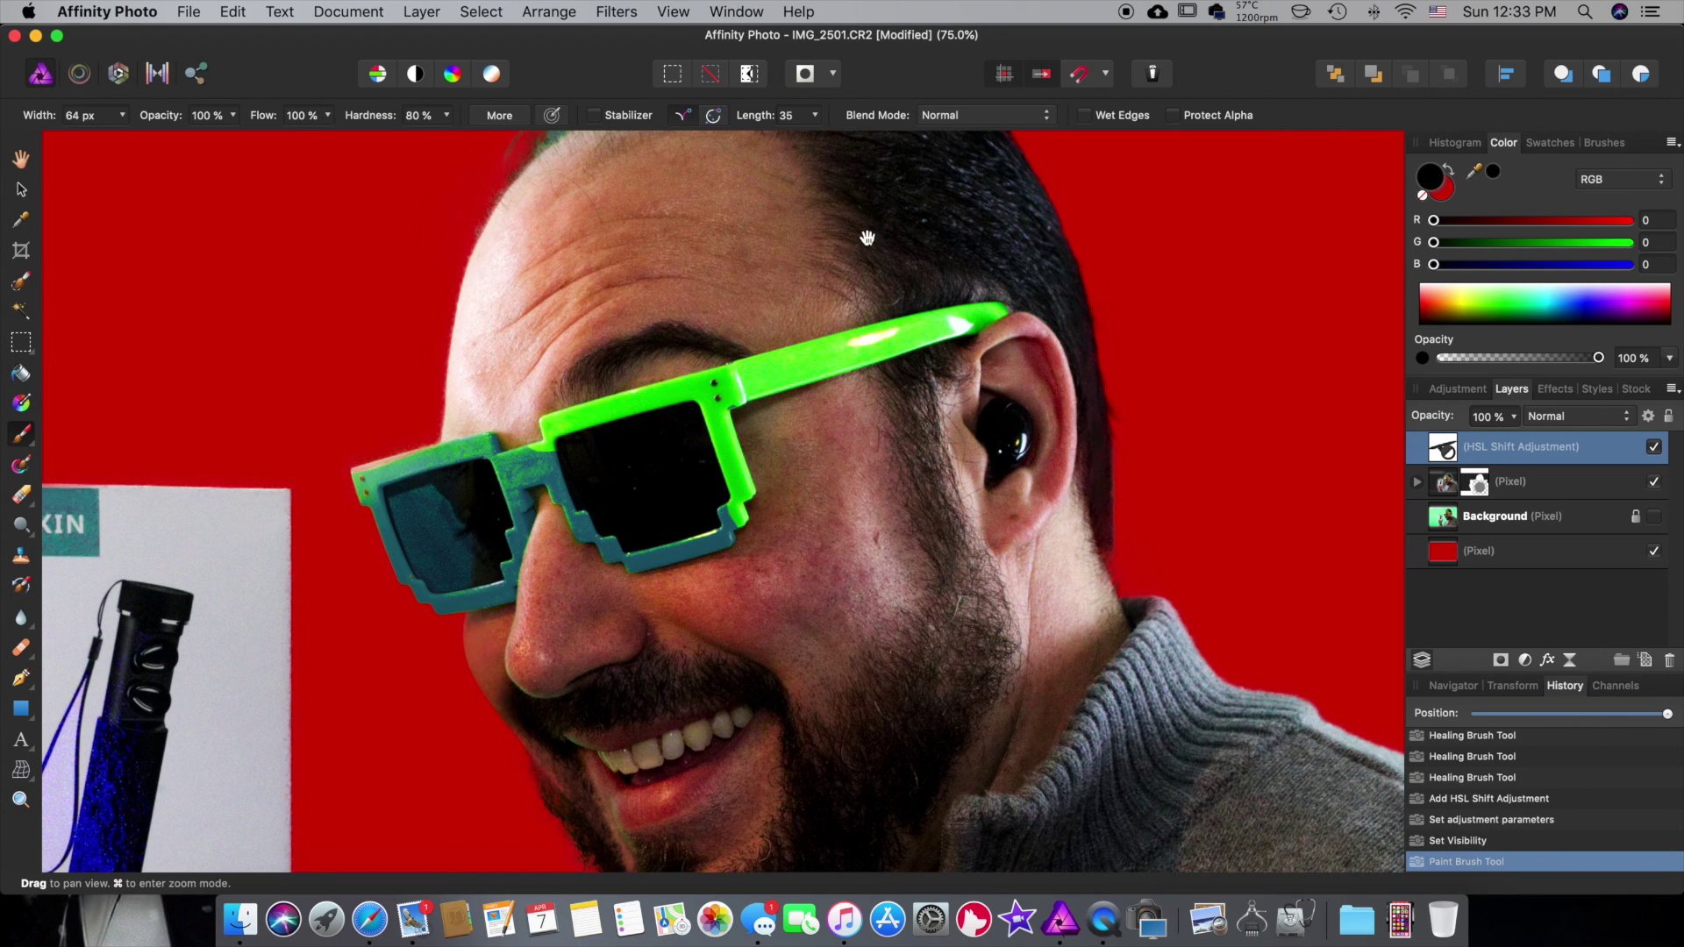
# - Paint black on the HSL adjustment's mask over the rest of the sunglasses frame: the near lens's lower rim, the bridge and the far rim
pyautogui.moveTo(876, 233); pyautogui.dragTo(857, 444)
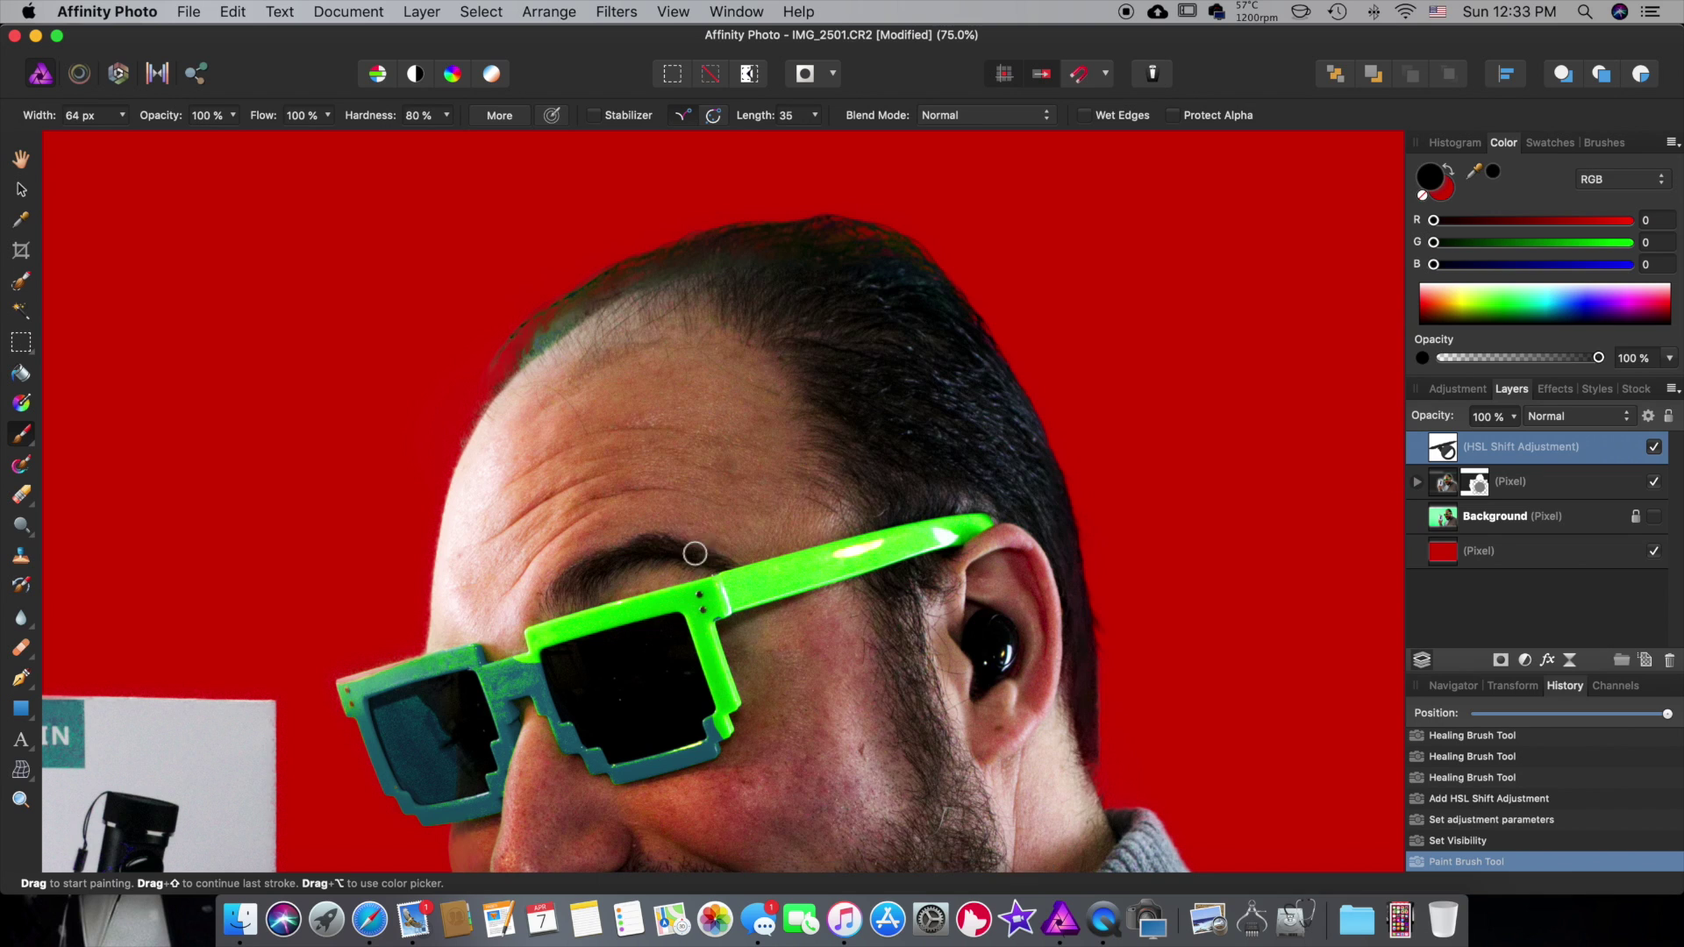
pyautogui.scroll(-5, 725, 526)
pyautogui.hscroll(-3, 726, 527)
pyautogui.moveTo(626, 507)
pyautogui.mouseDown()
pyautogui.moveTo(640, 474)
pyautogui.moveTo(637, 493)
pyautogui.moveTo(808, 518)
pyautogui.mouseUp()
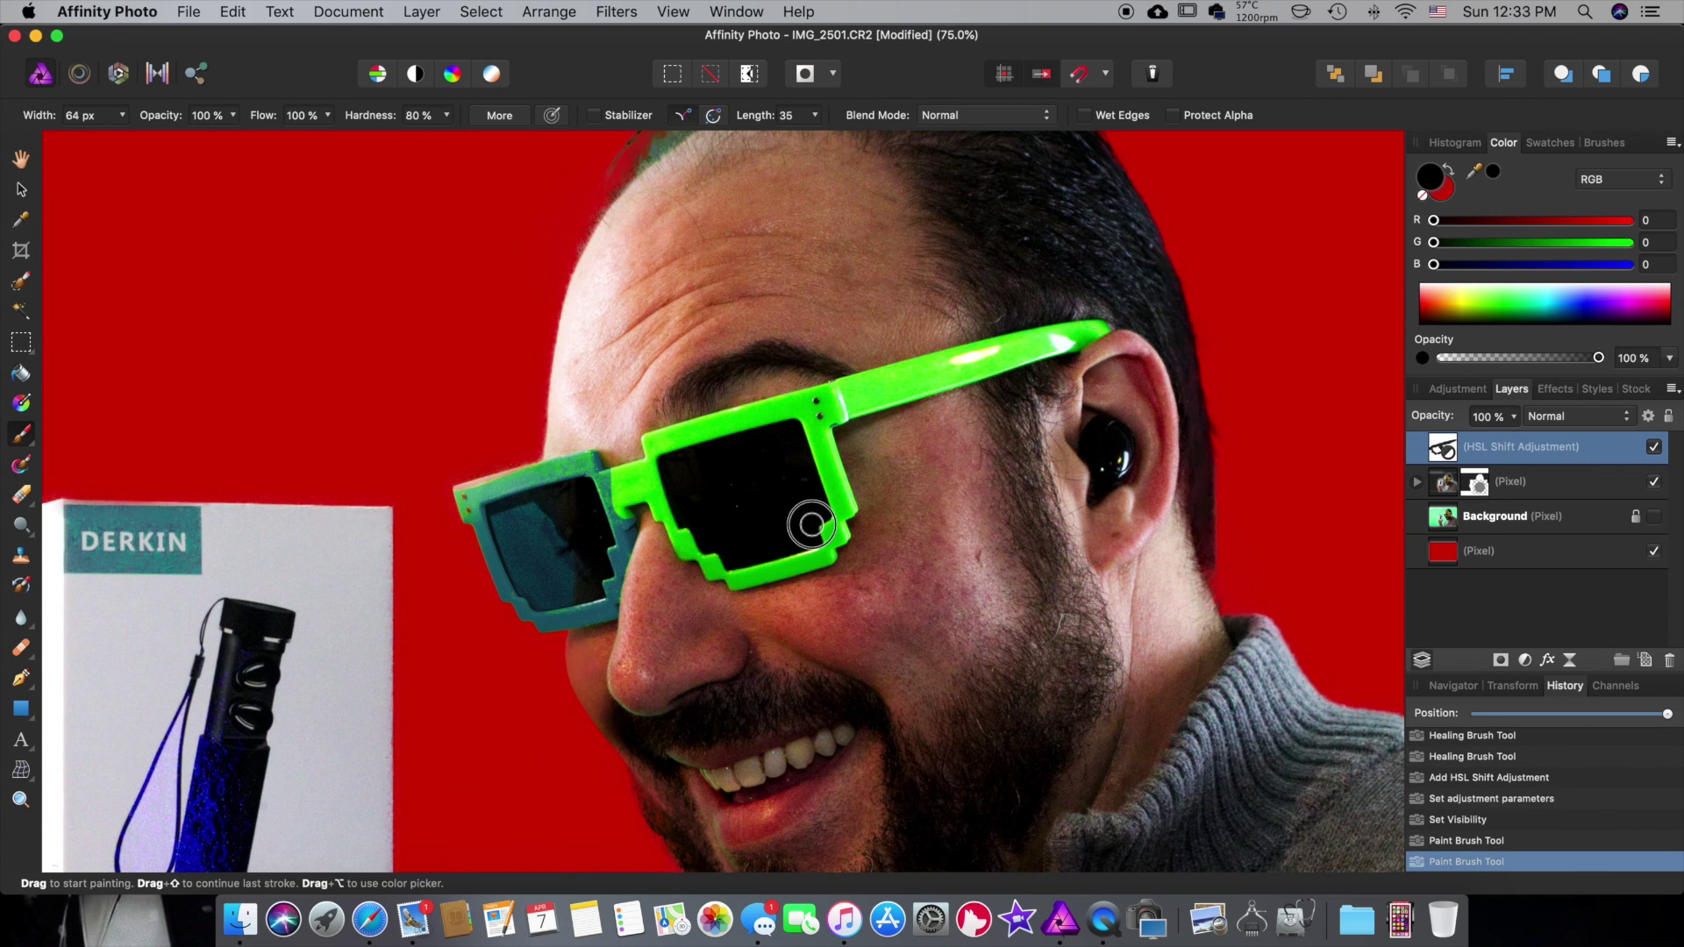
pyautogui.press('space')
pyautogui.moveTo(597, 524)
pyautogui.mouseDown()
pyautogui.moveTo(661, 464)
pyautogui.moveTo(651, 451)
pyautogui.moveTo(653, 509)
pyautogui.moveTo(627, 437)
pyautogui.moveTo(663, 504)
pyautogui.moveTo(659, 596)
pyautogui.moveTo(605, 598)
pyautogui.mouseUp()
pyautogui.moveTo(1023, 613); pyautogui.dragTo(978, 433)
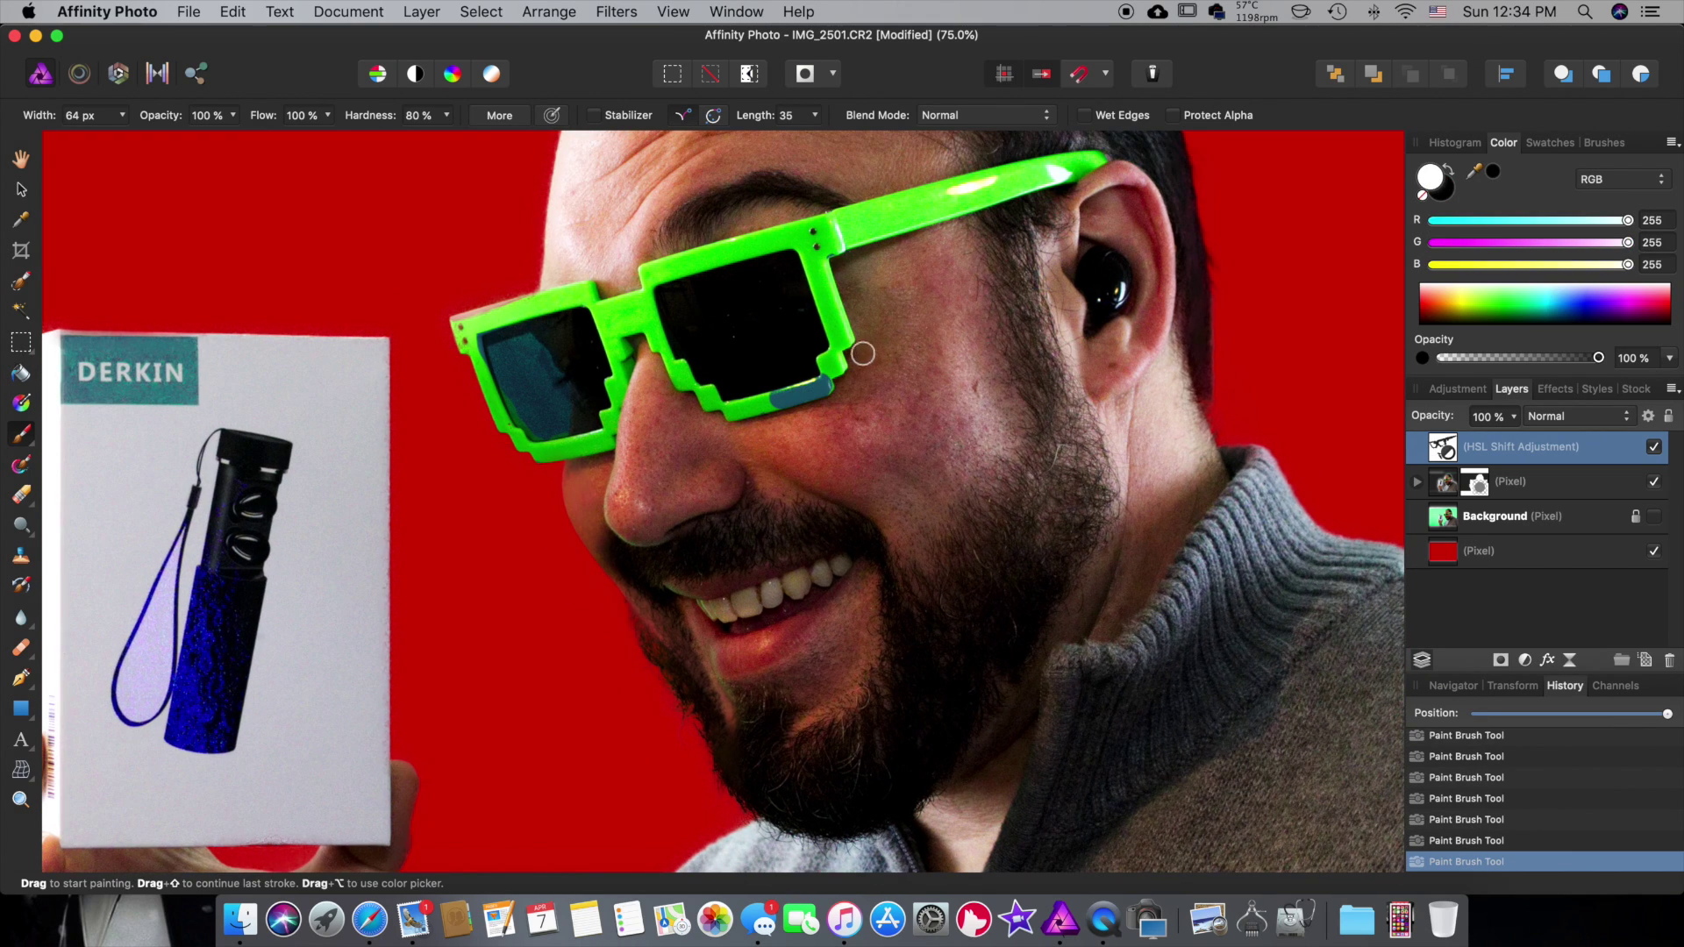
# - Paint white on the HSL mask along the near lens's lower rim, and cover that rim with black again
pyautogui.moveTo(883, 418); pyautogui.dragTo(801, 419)
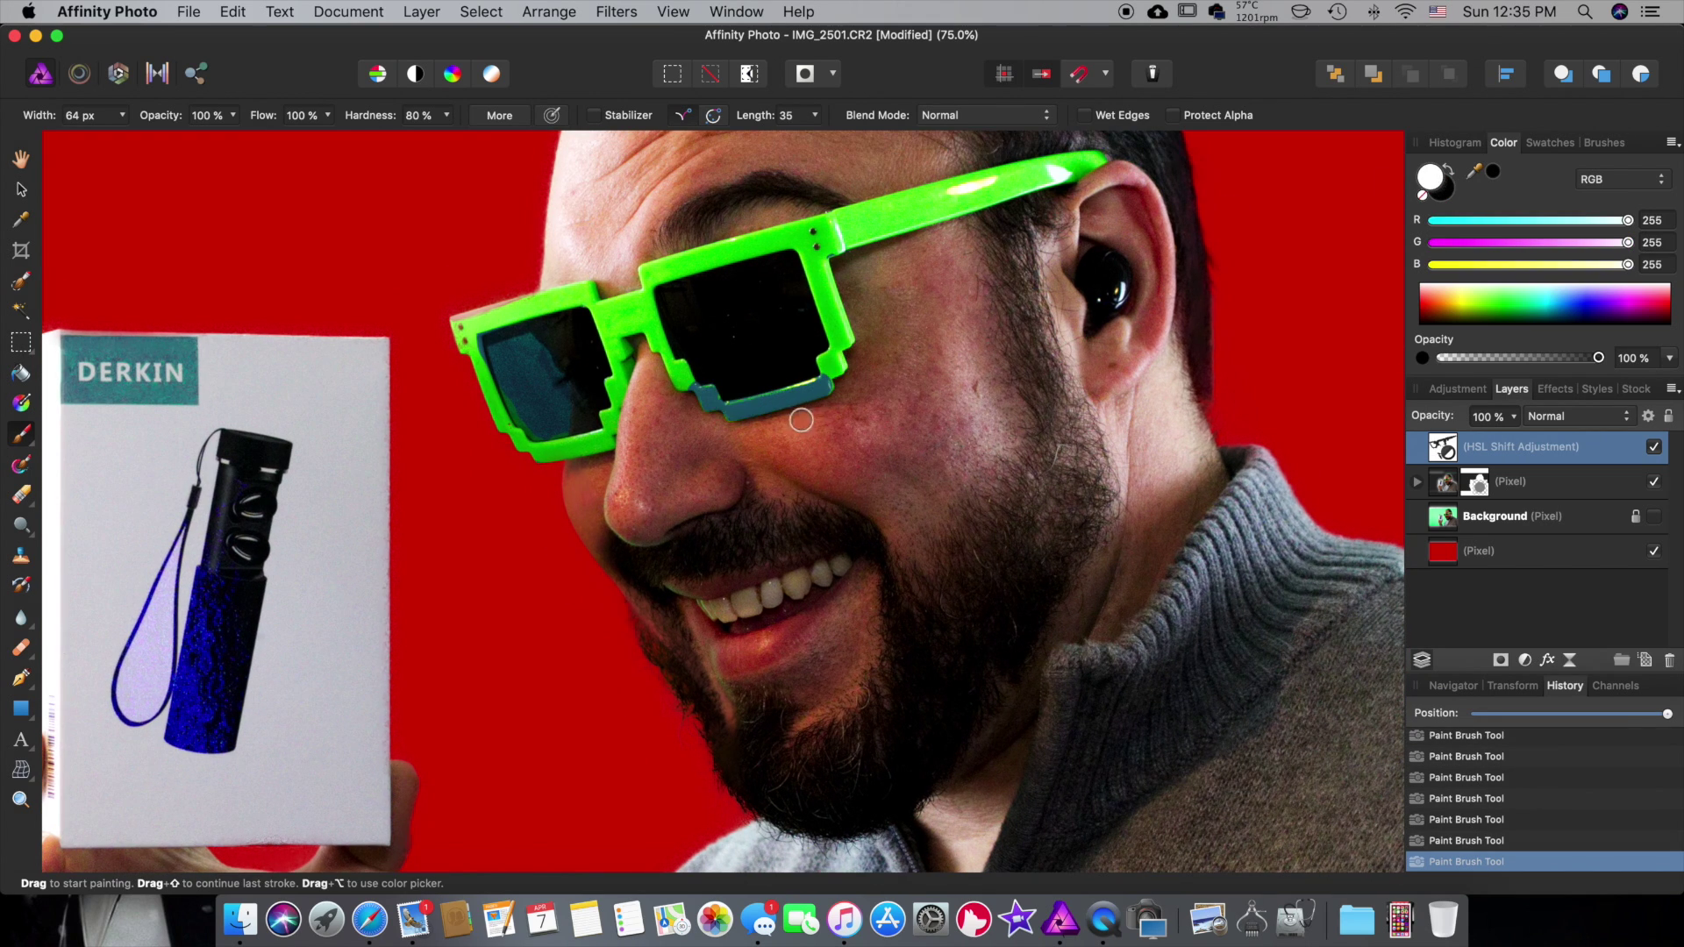
pyautogui.click(1449, 168)
pyautogui.moveTo(832, 343)
pyautogui.mouseDown()
pyautogui.moveTo(810, 396)
pyautogui.moveTo(672, 394)
pyautogui.moveTo(658, 364)
pyautogui.mouseUp()
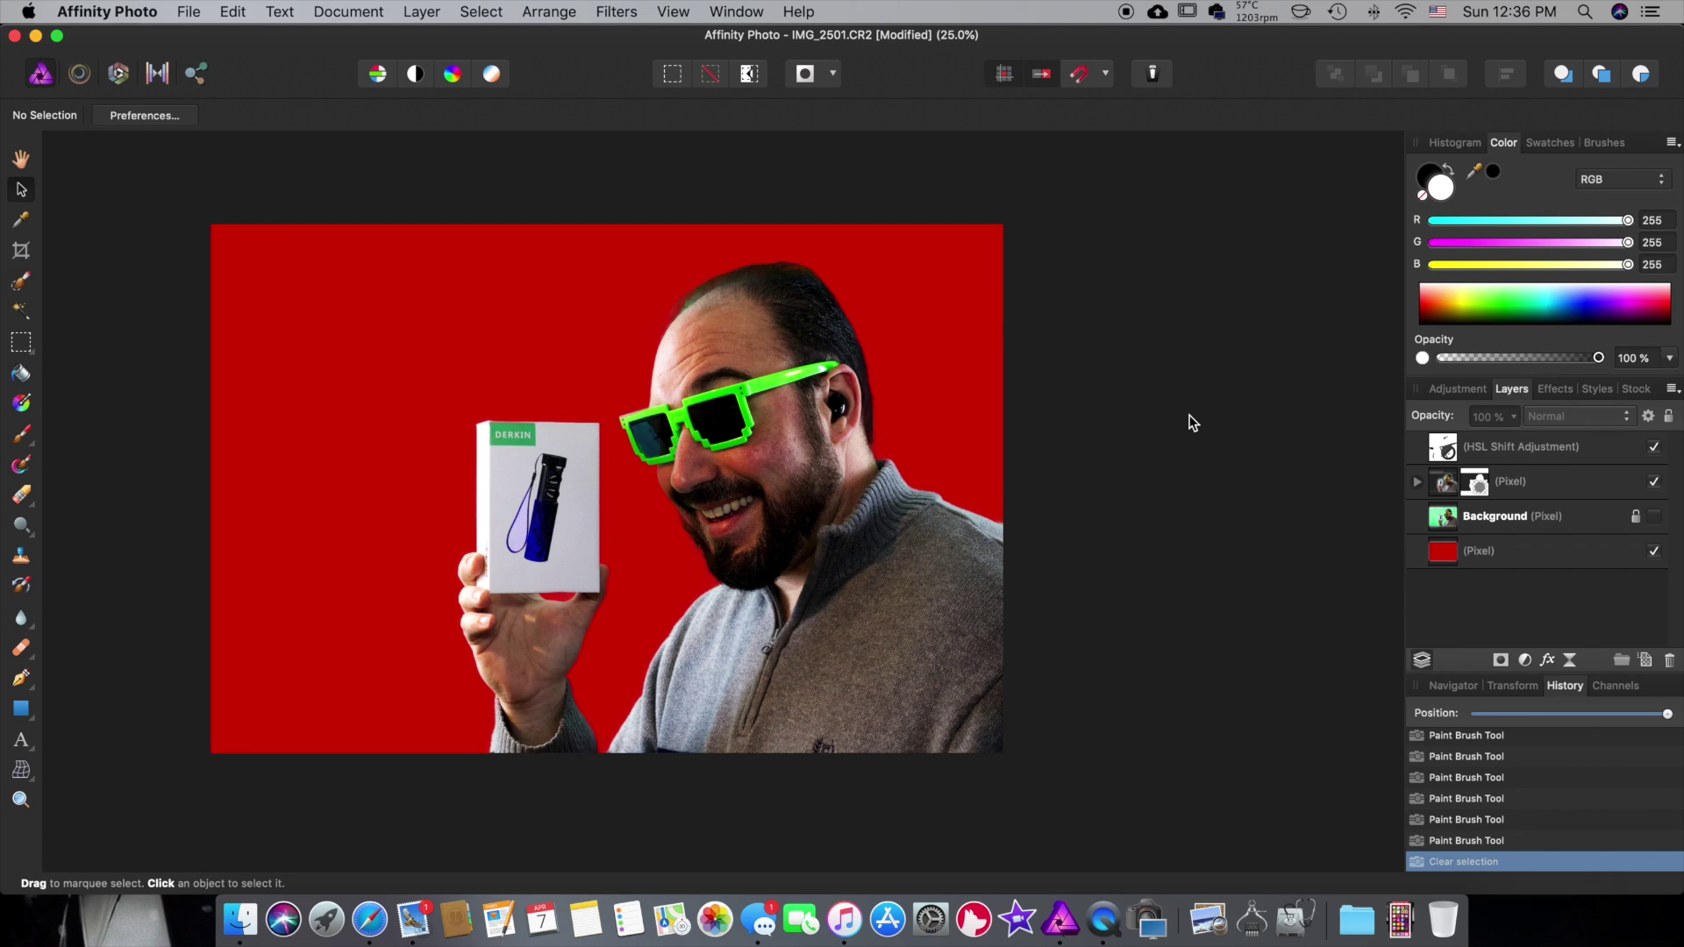
# - Export the image as a PSD (preserve accuracy) named "derkin cut out" in the youtube thumnails folder
pyautogui.click(189, 11)
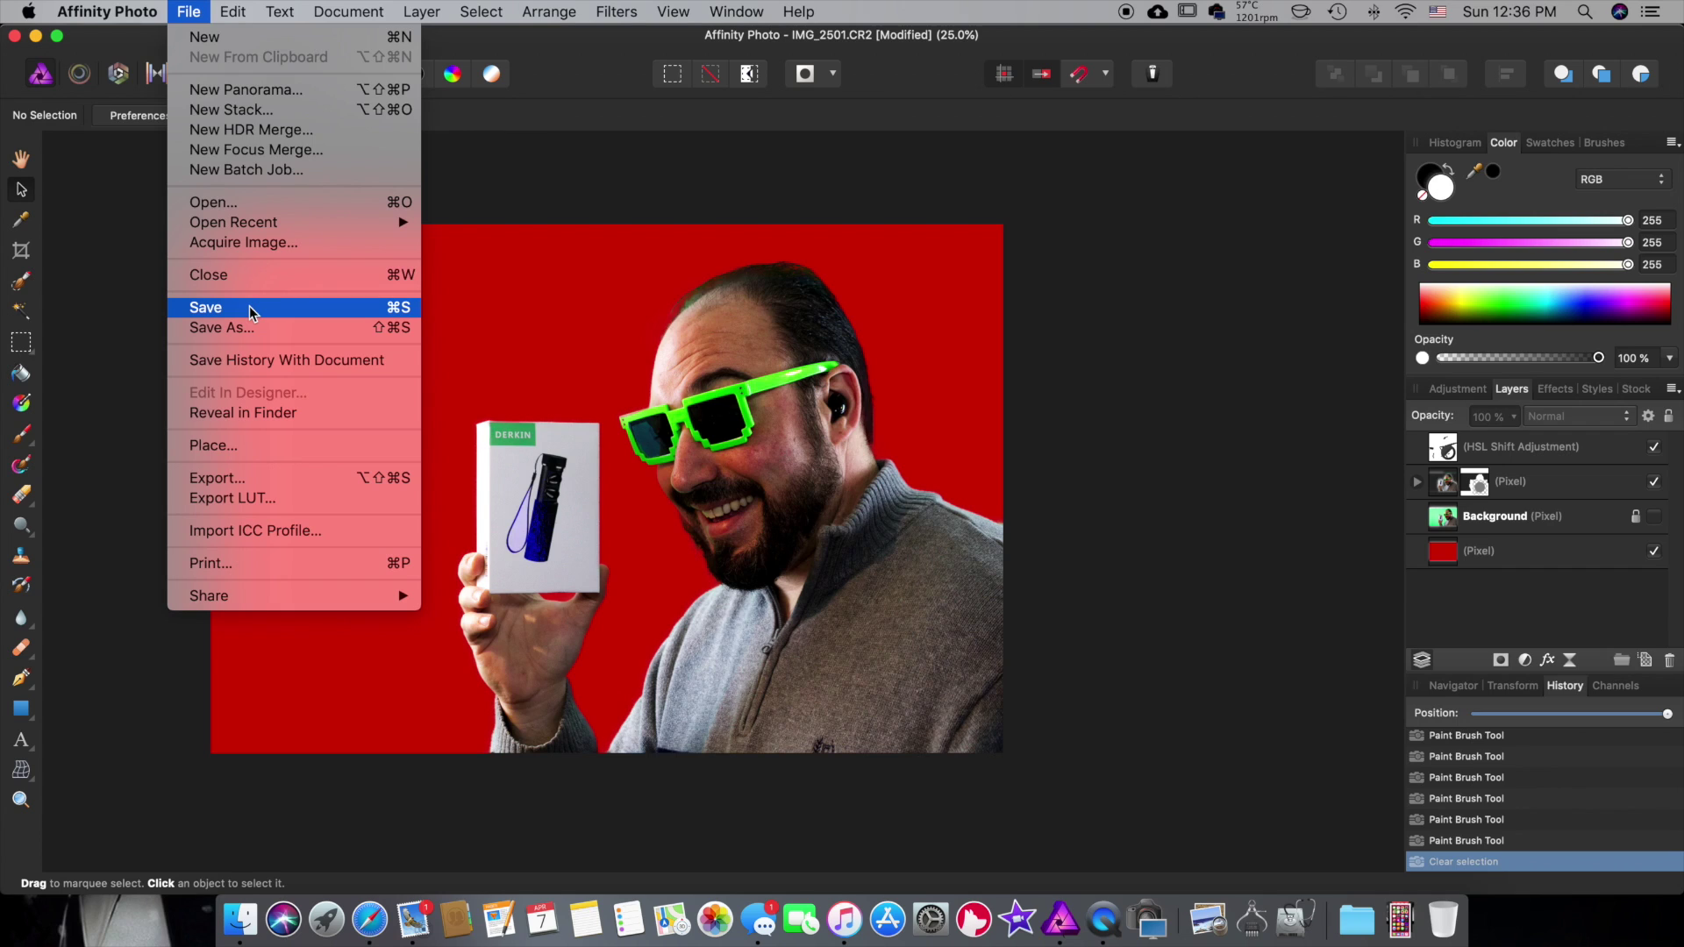
pyautogui.click(254, 479)
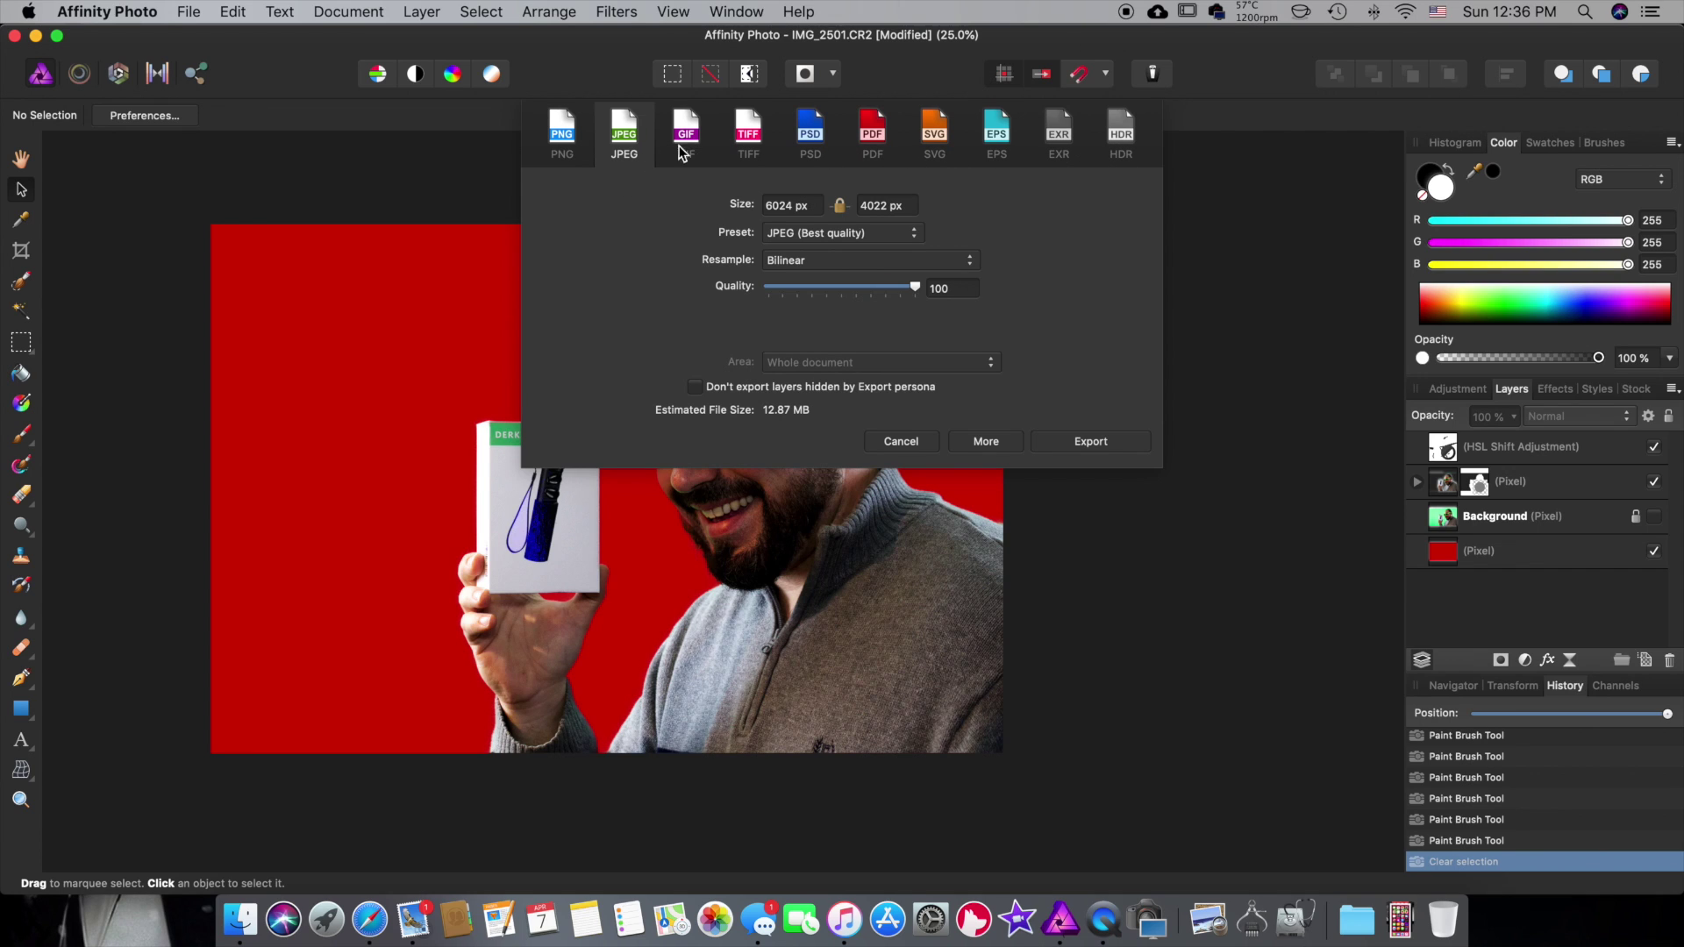
pyautogui.click(813, 140)
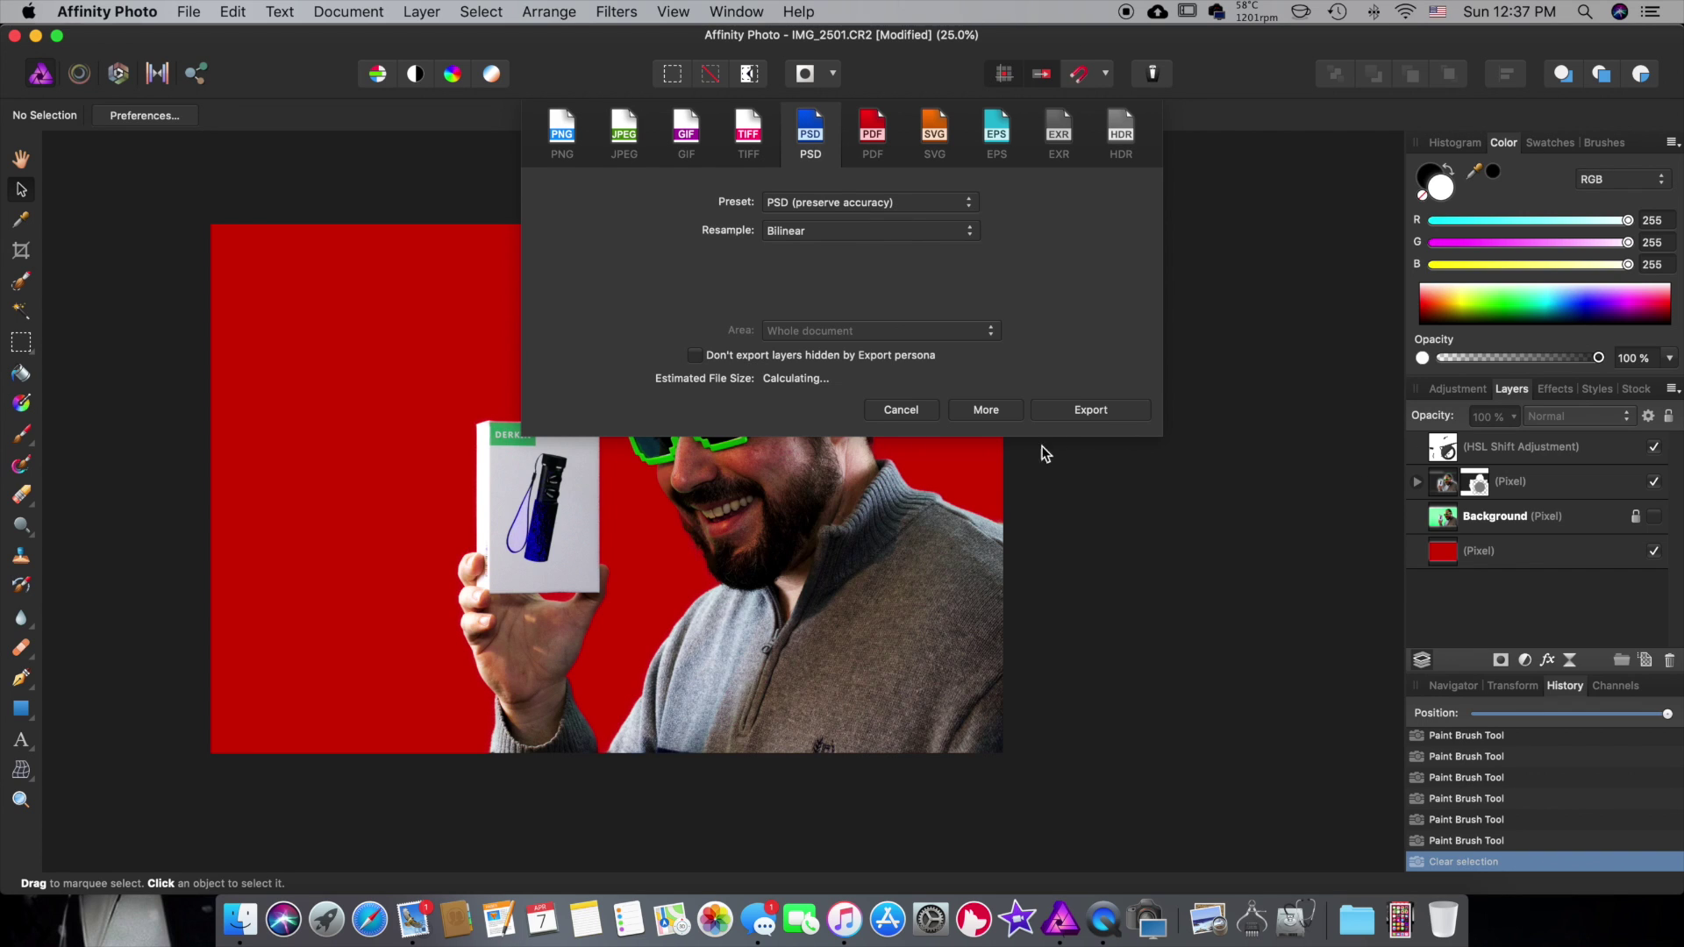
pyautogui.click(1088, 412)
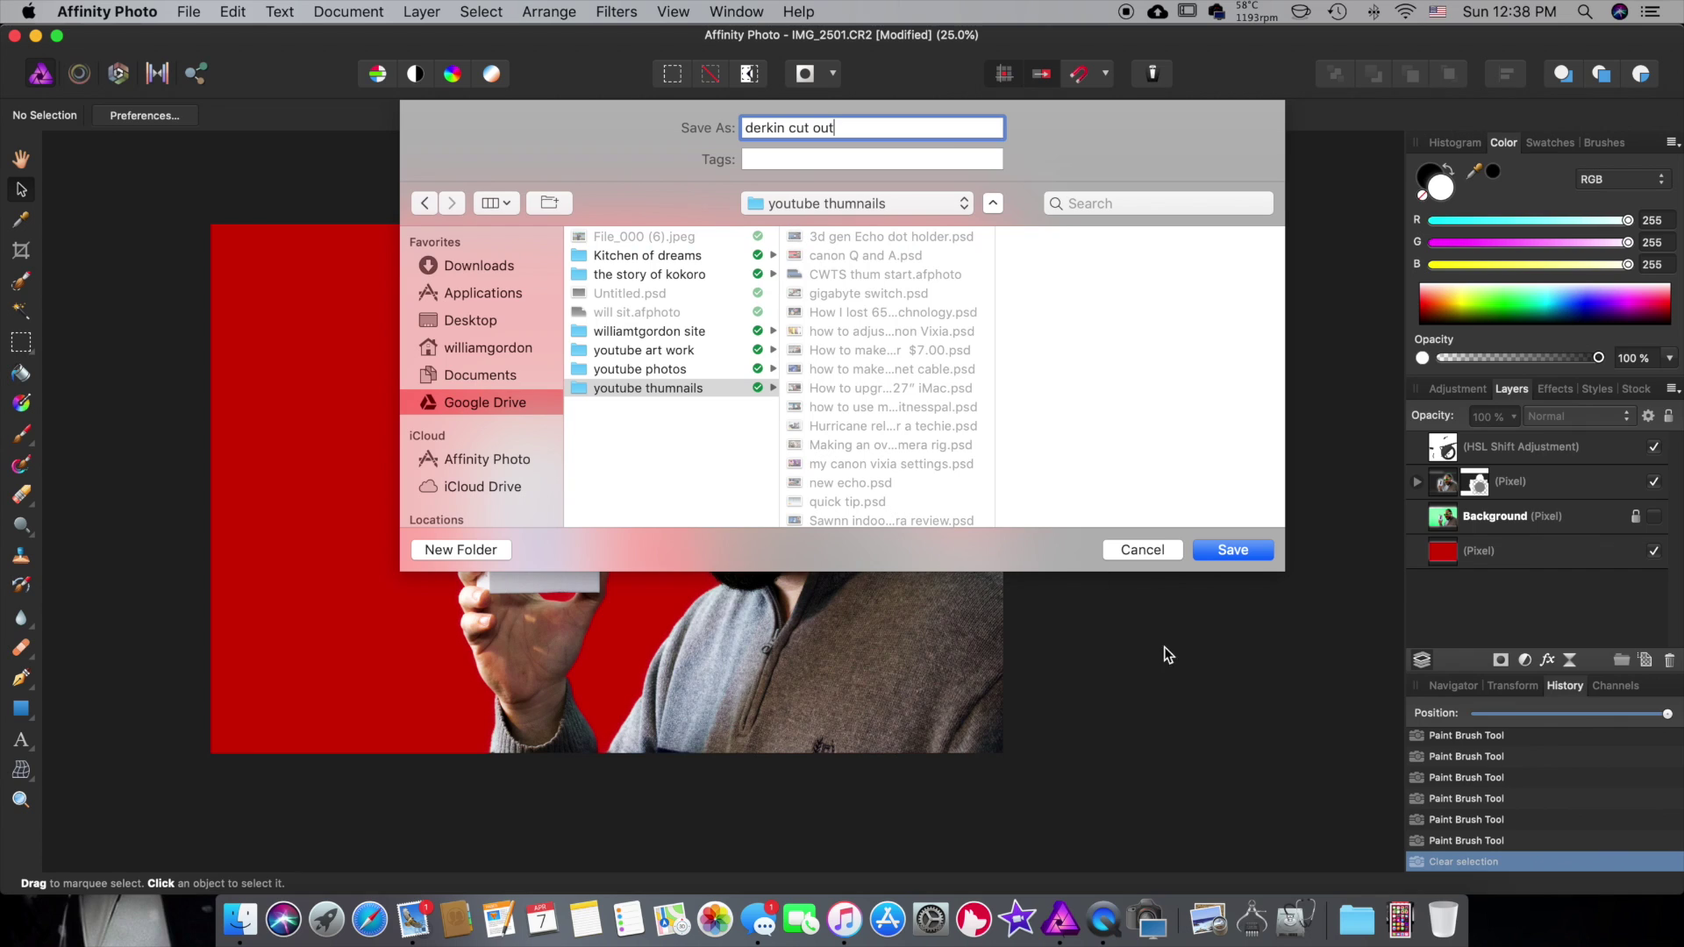
pyautogui.click(1213, 546)
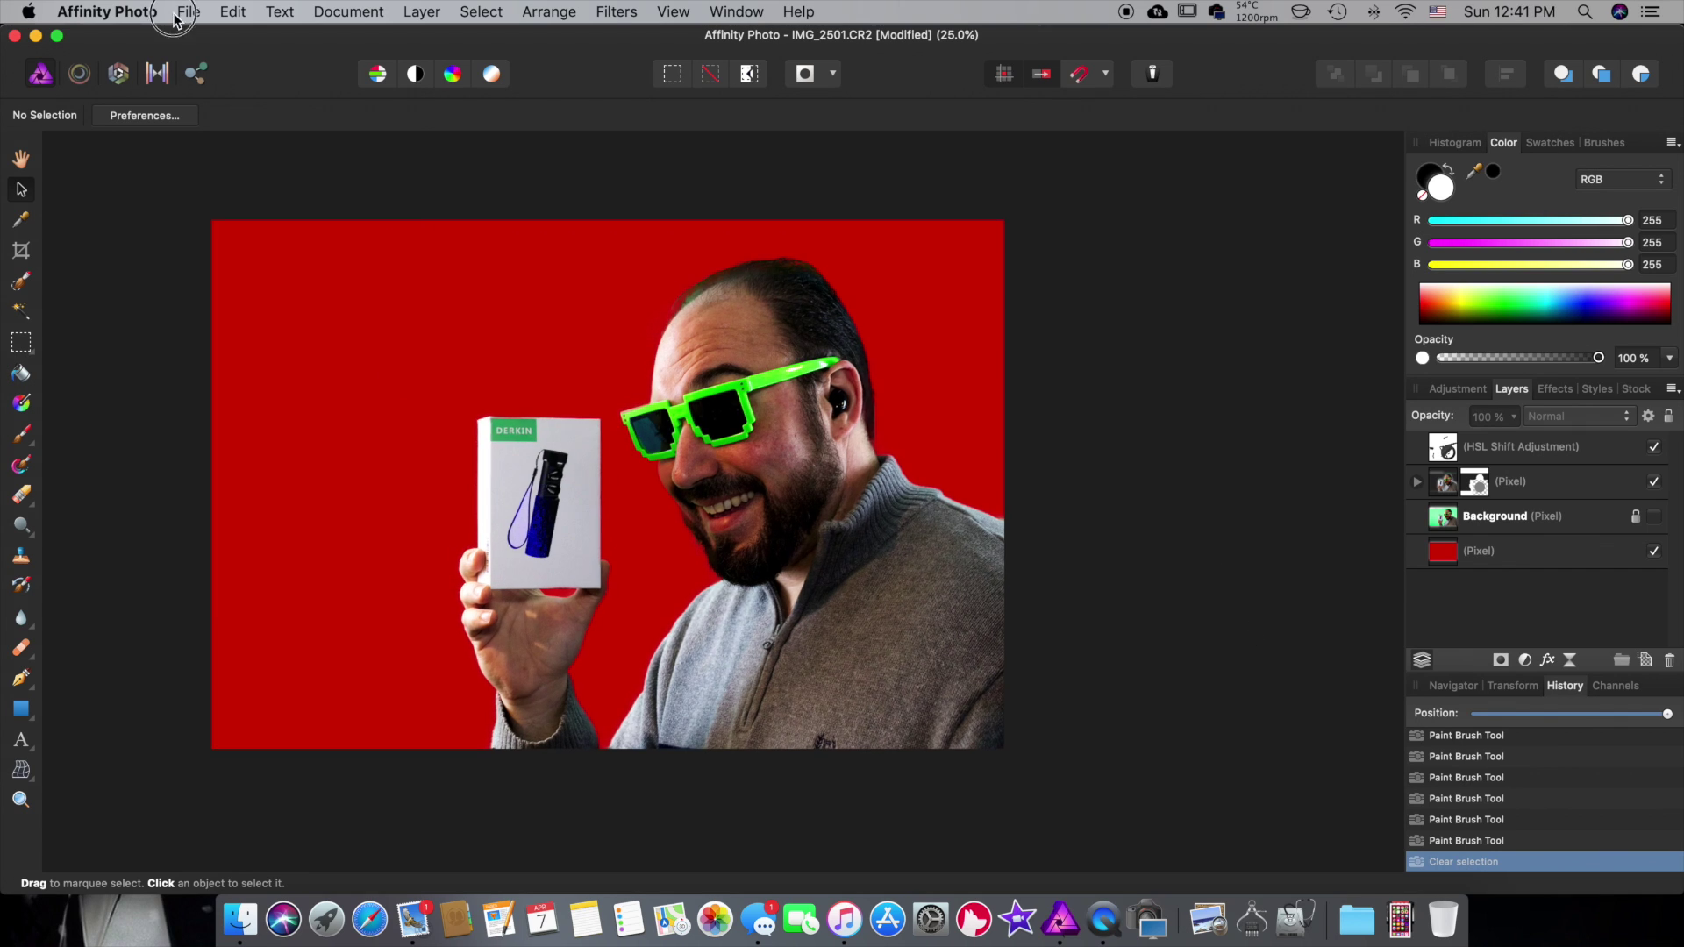
# - Open the existing thumbnail 3d gen Echo dot holder.psd from the youtube thumnails folder
pyautogui.click(186, 11)
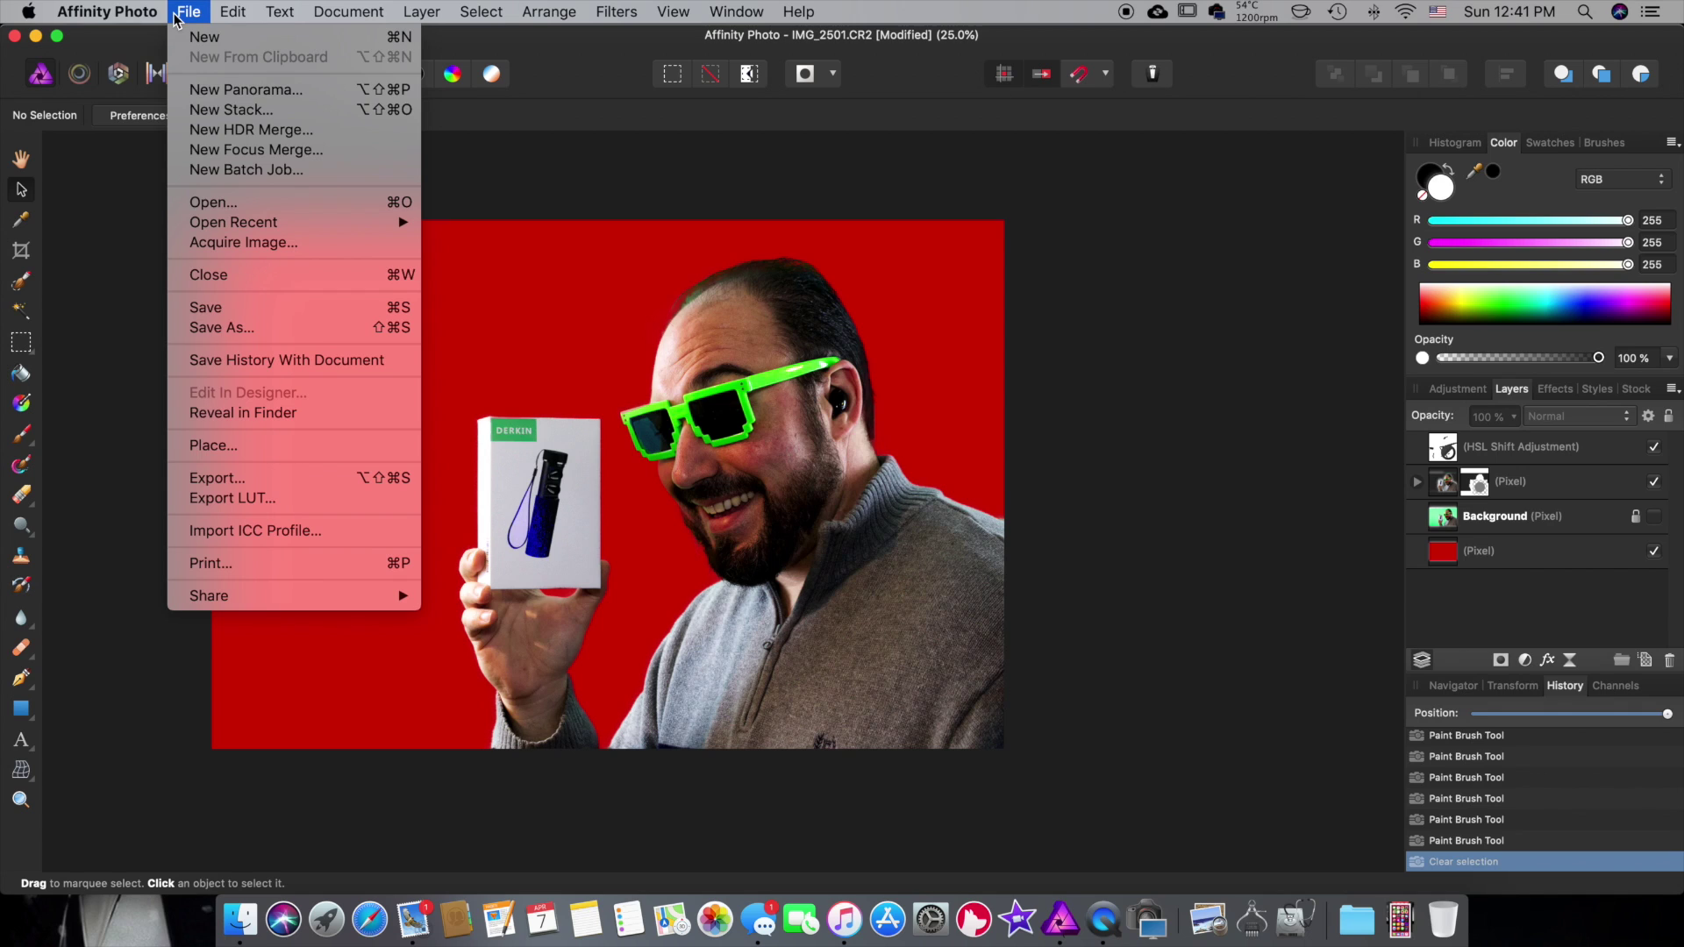
pyautogui.click(295, 203)
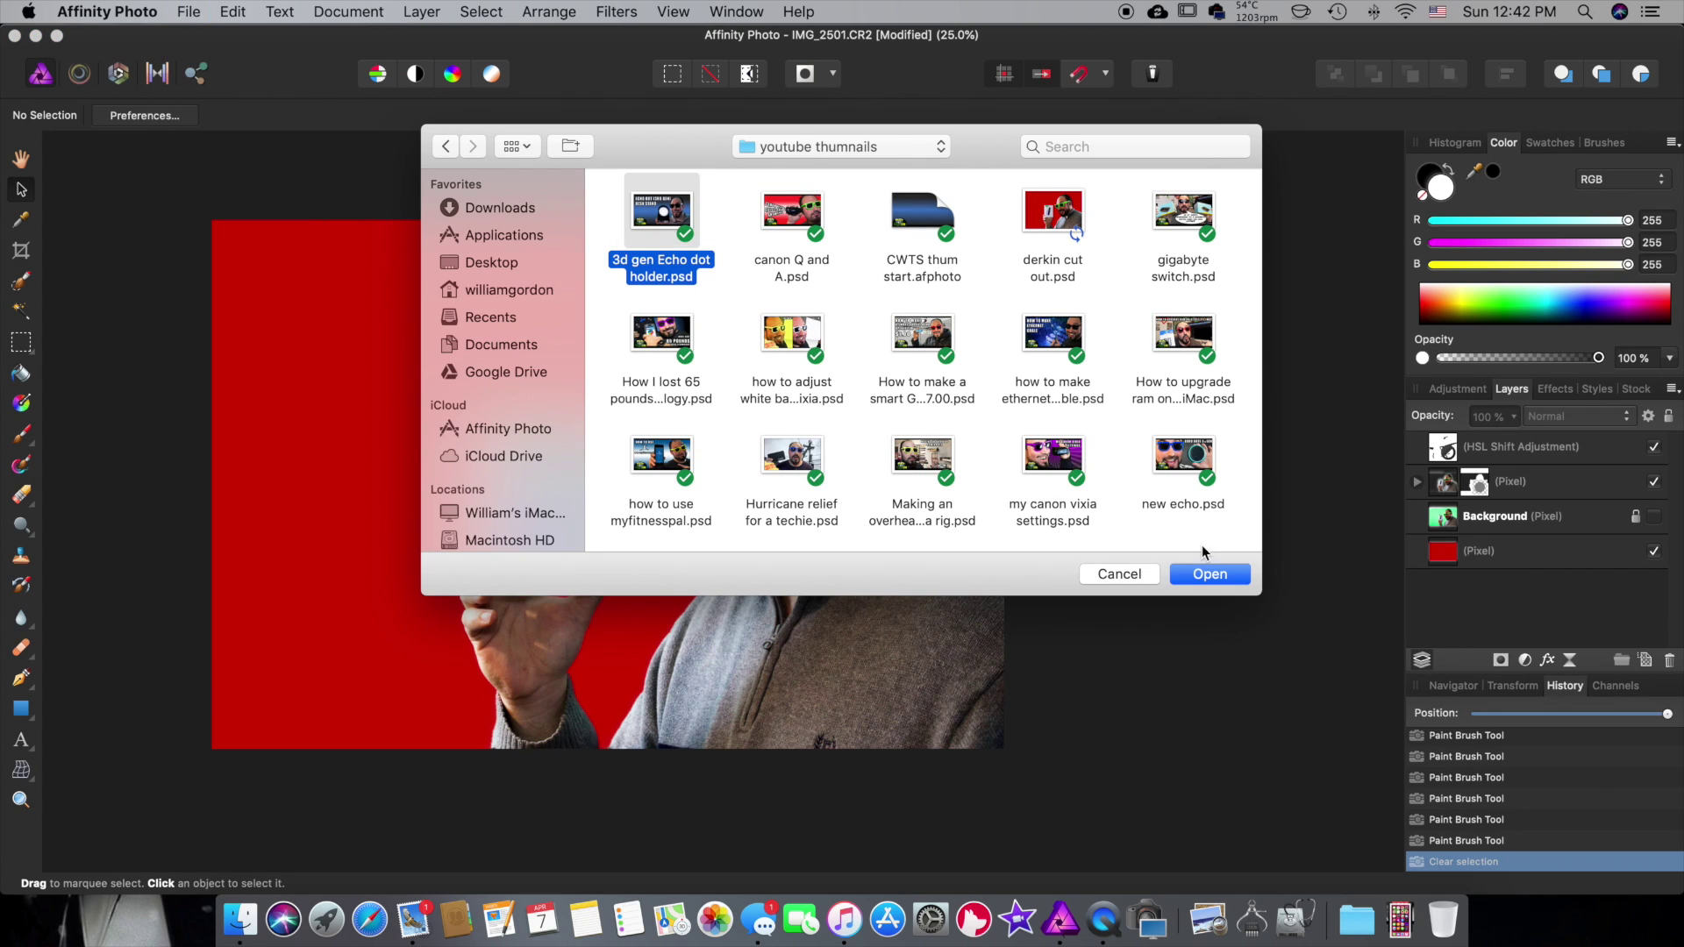
pyautogui.click(1241, 575)
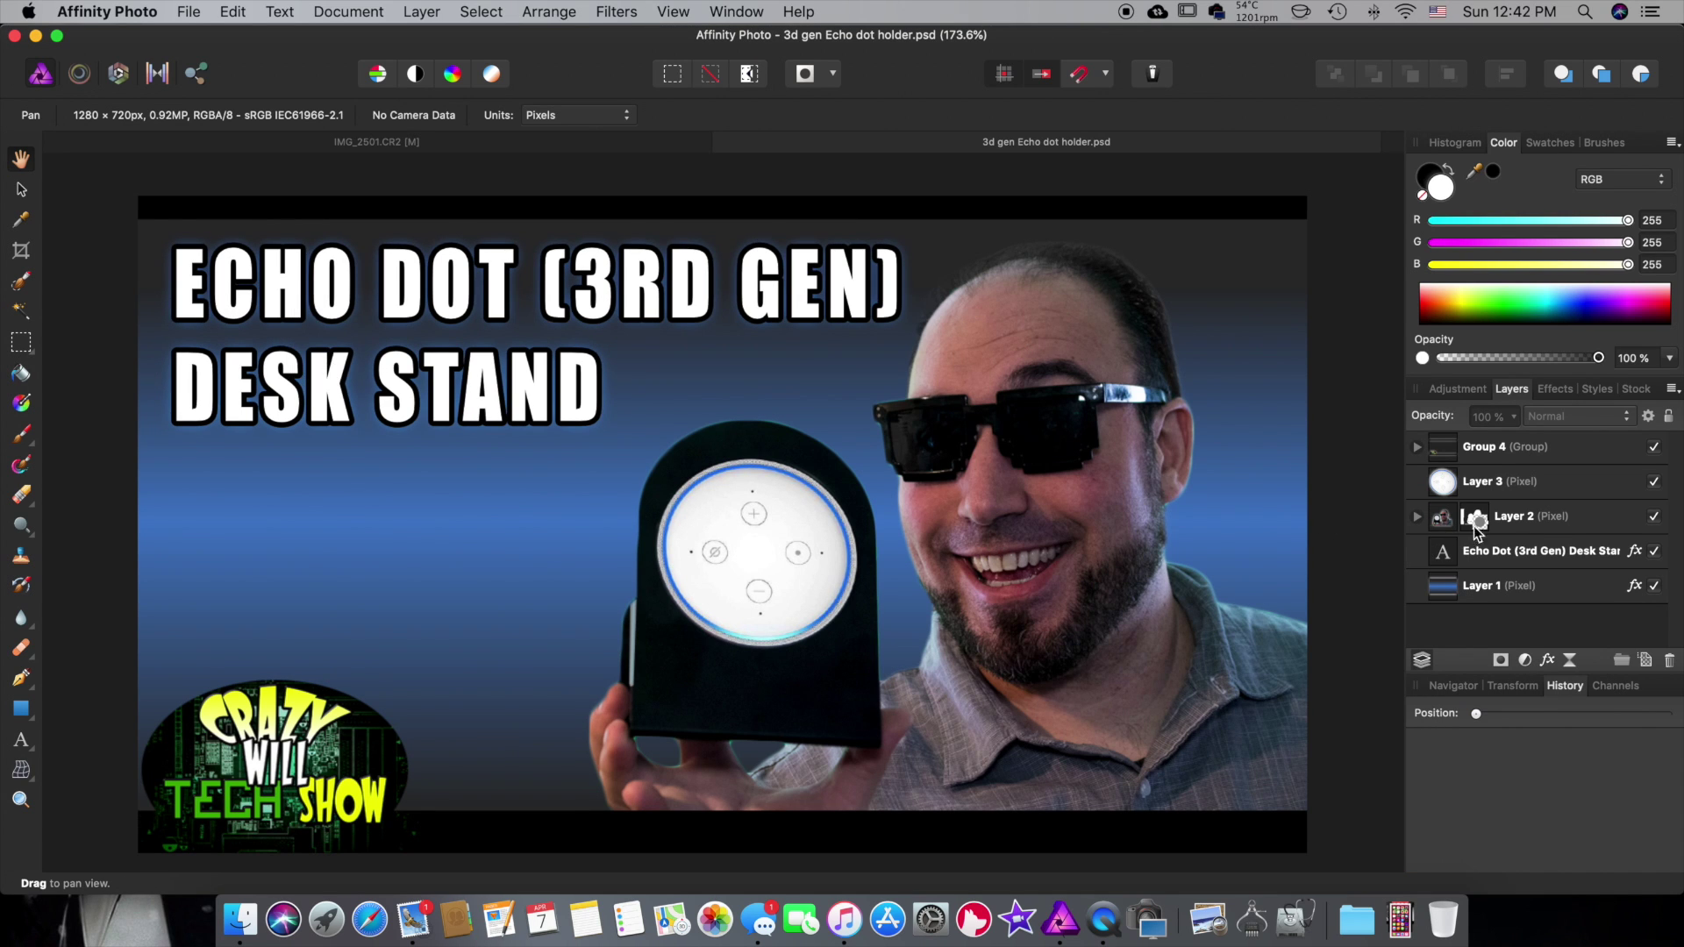
# - Examine the thumbnail's layer stack: the logo group, Echo Dot face, masked photo, title text and gradient background
pyautogui.click(1414, 448)
pyautogui.click(1414, 448)
pyautogui.click(1471, 492)
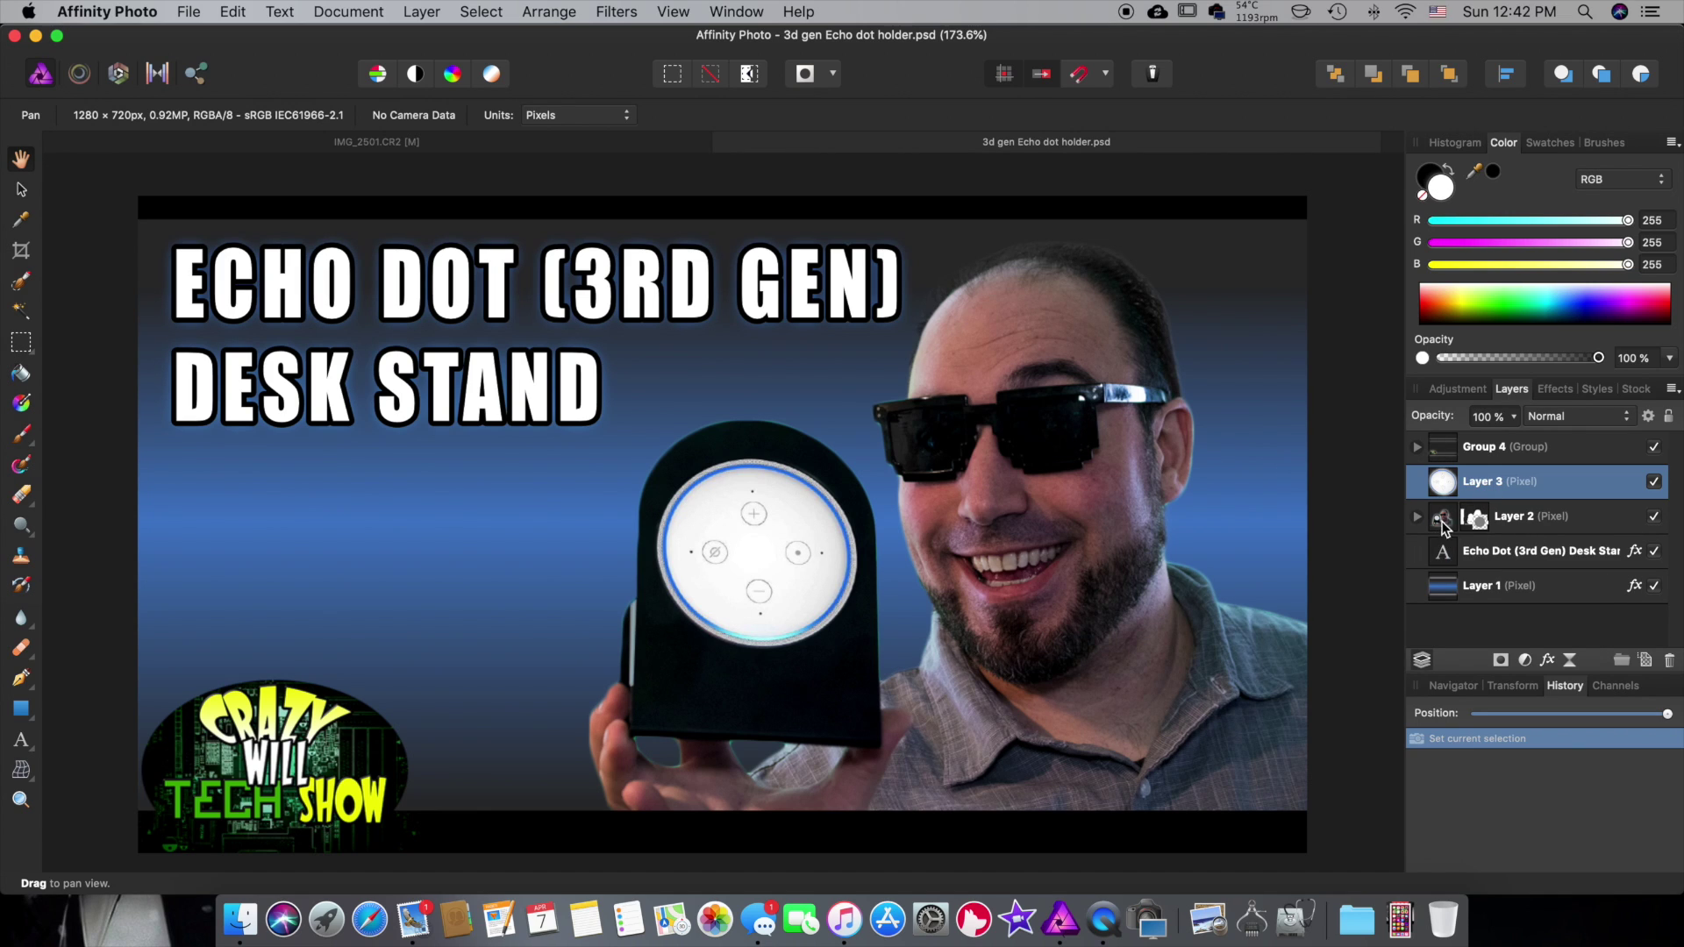
pyautogui.click(1443, 524)
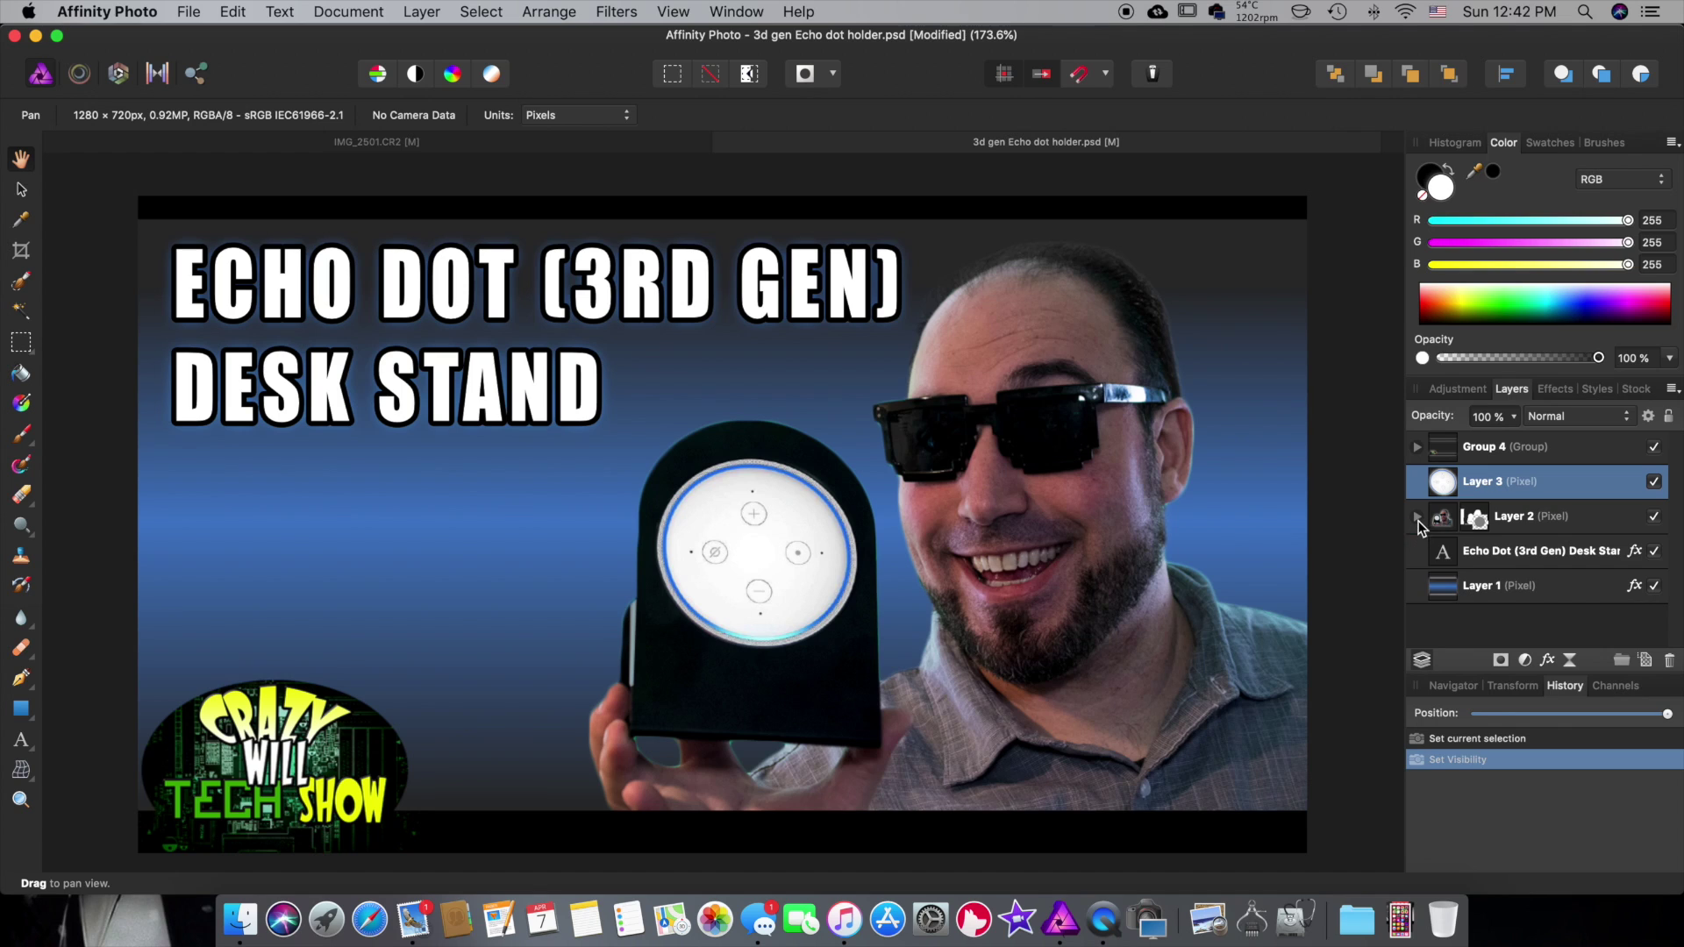
pyautogui.click(1416, 517)
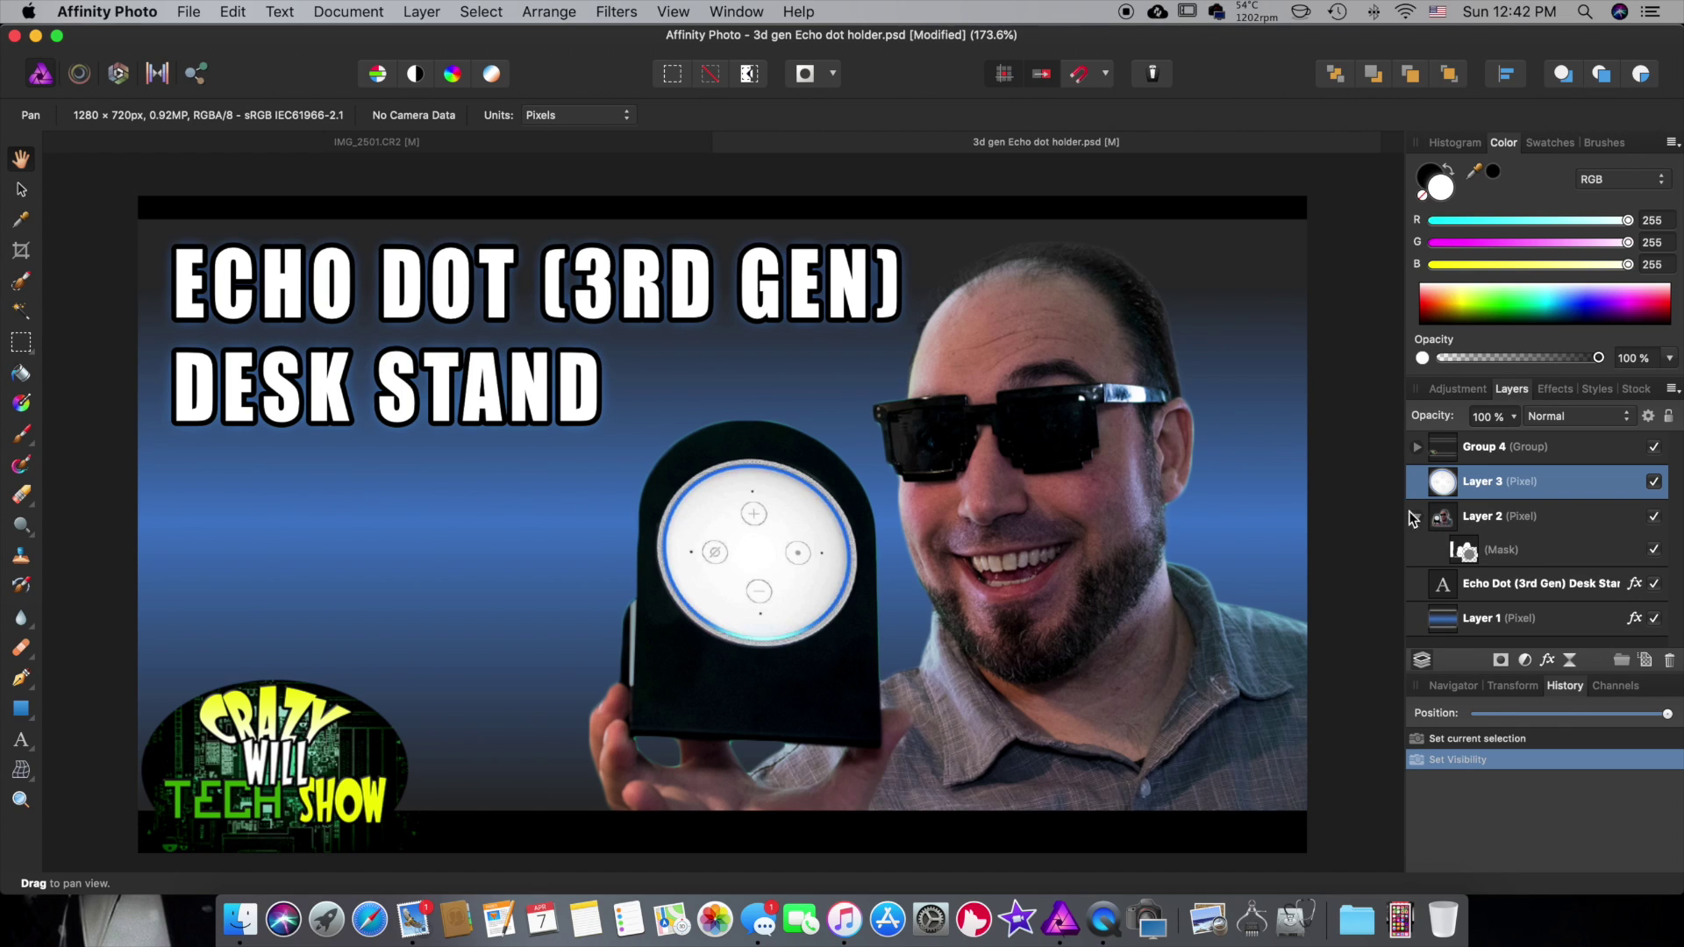
pyautogui.click(1417, 517)
pyautogui.click(1477, 562)
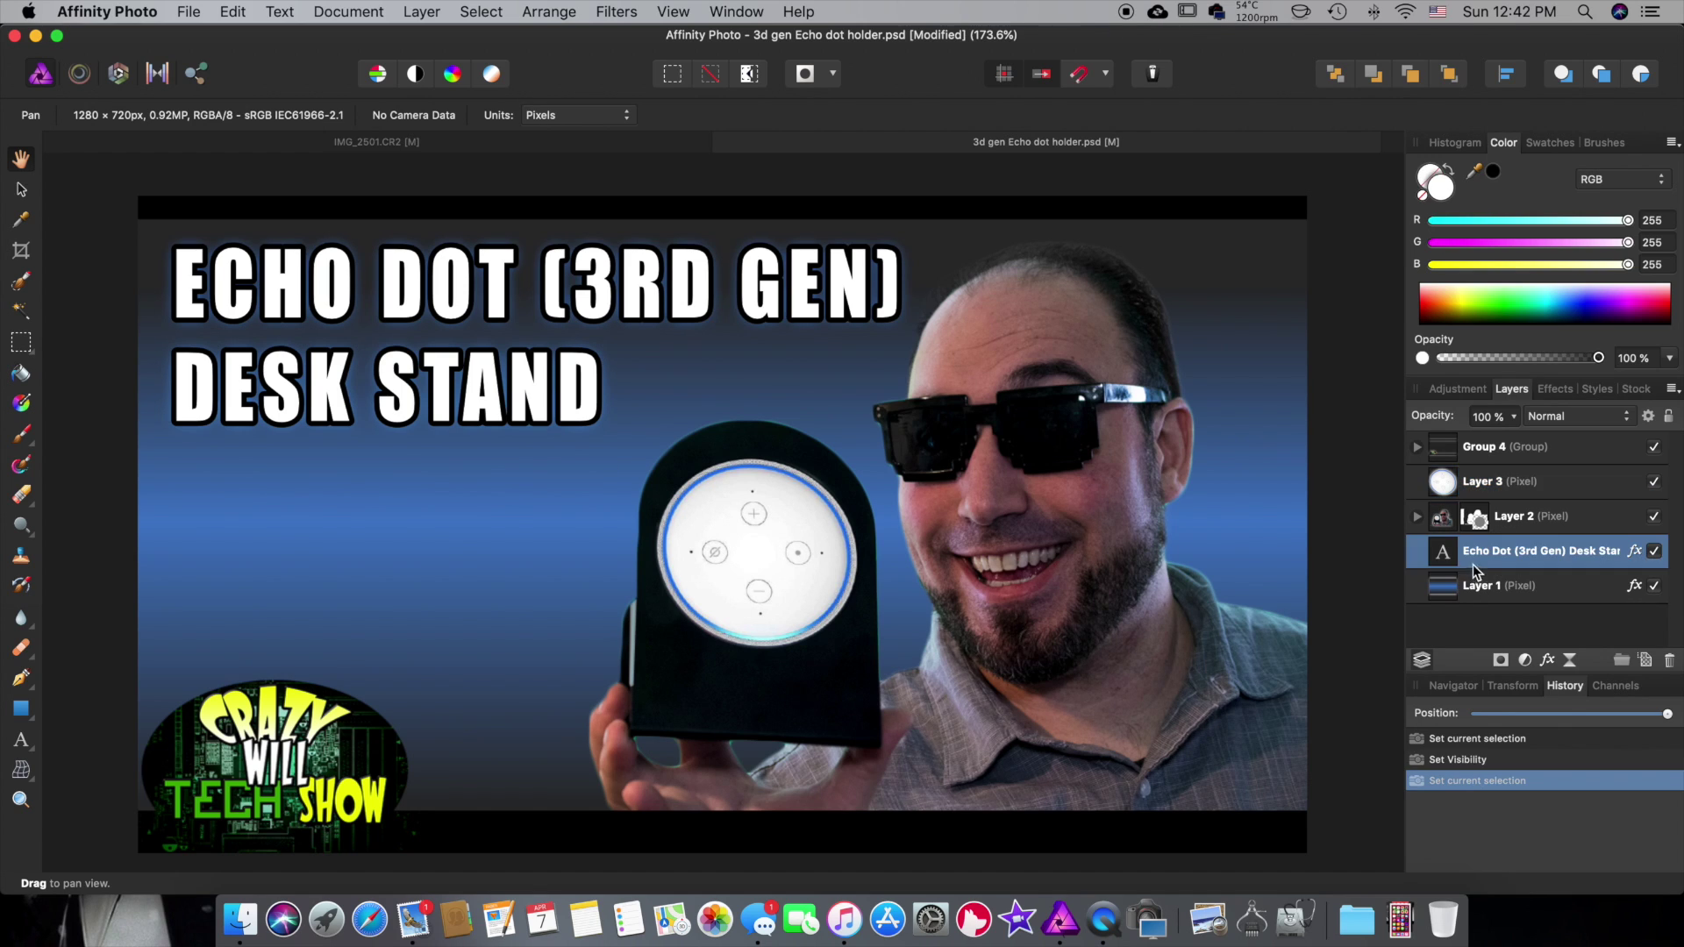
pyautogui.doubleClick(1443, 551)
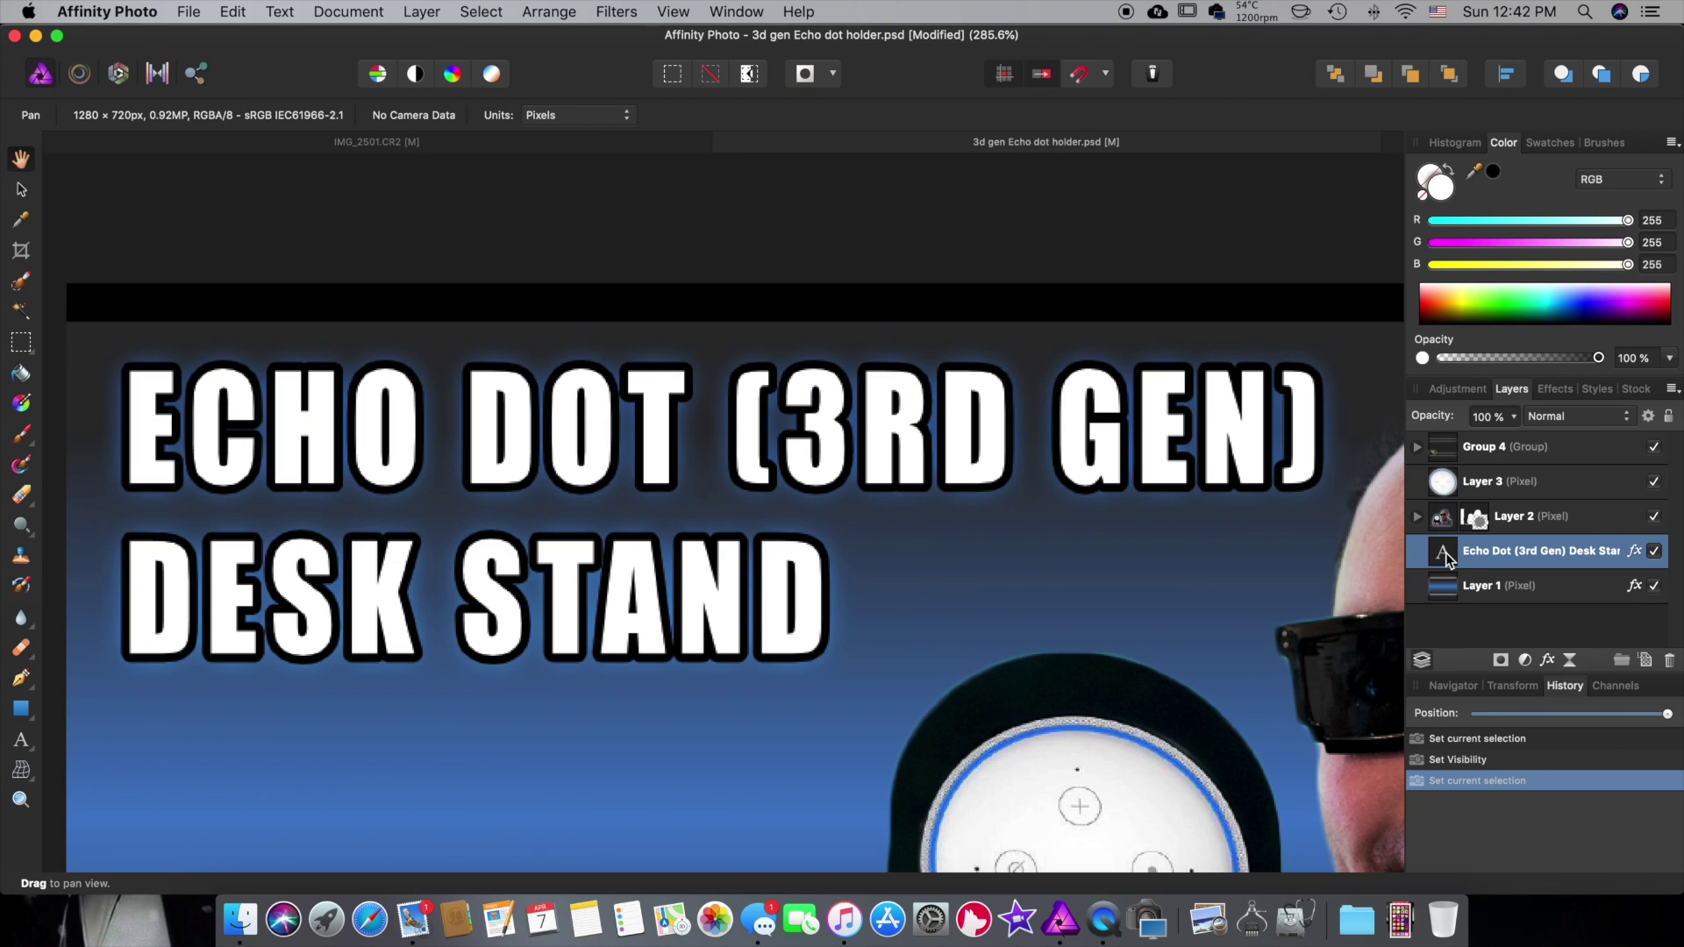
pyautogui.click(22, 188)
pyautogui.click(1452, 597)
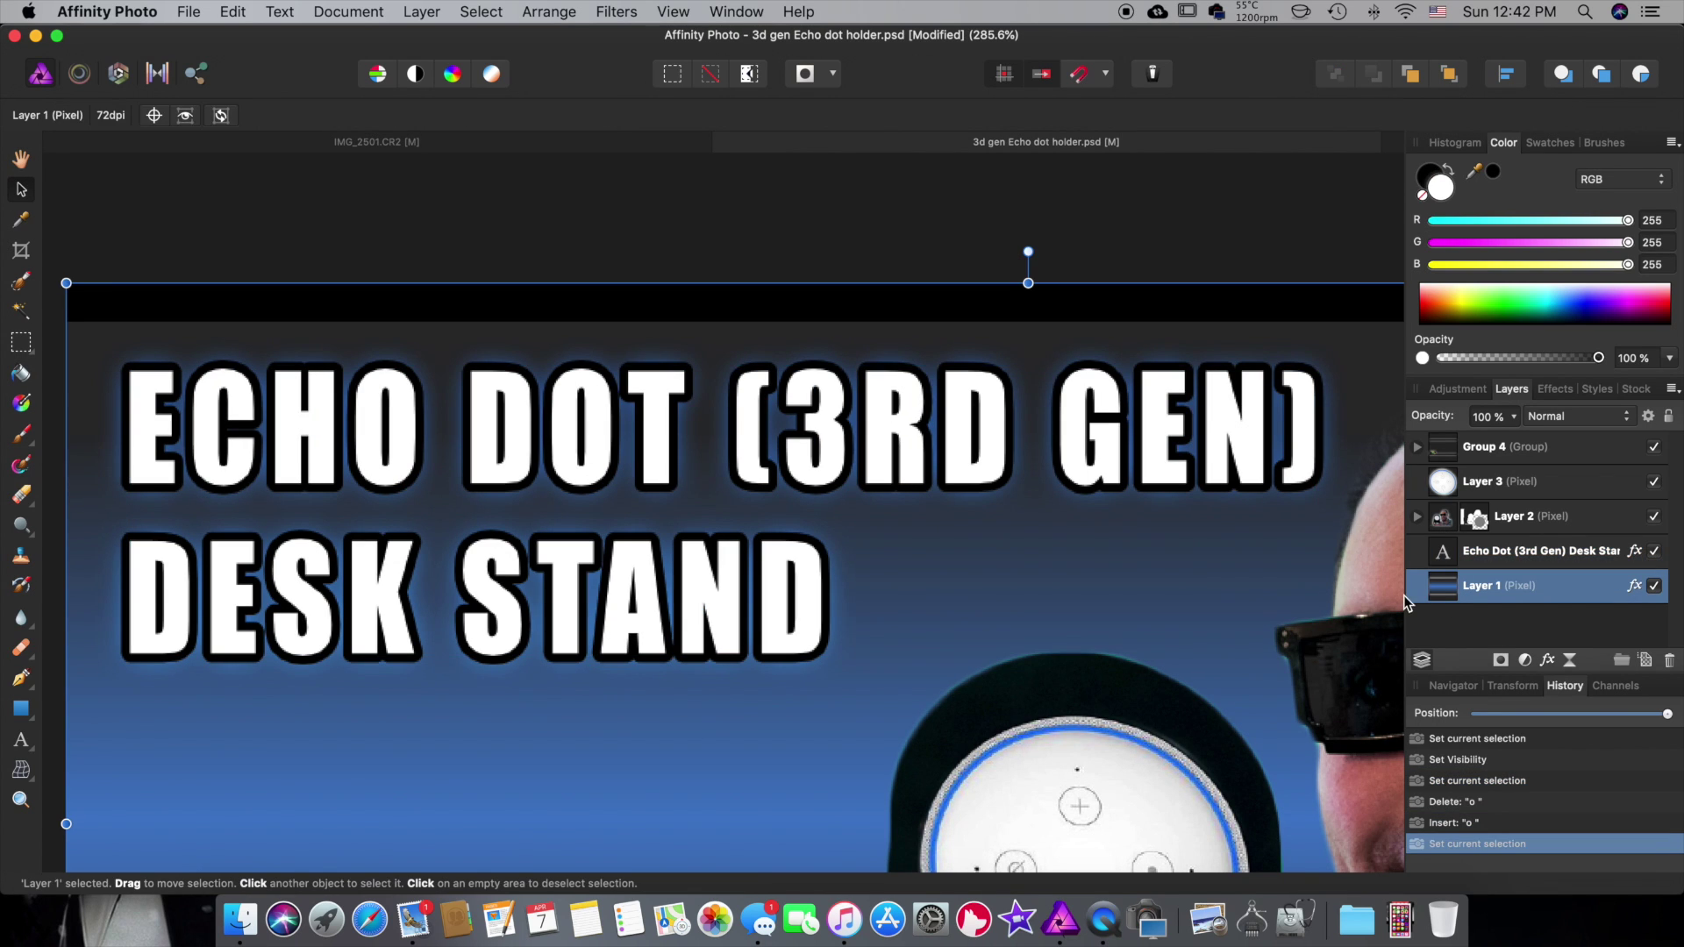
# - Delete the Echo Dot face layer, the masked photo of the man and the title text from the thumbnail
pyautogui.press('z')
pyautogui.press('super+minus')
pyautogui.press('super+minus')
pyautogui.click(1521, 482)
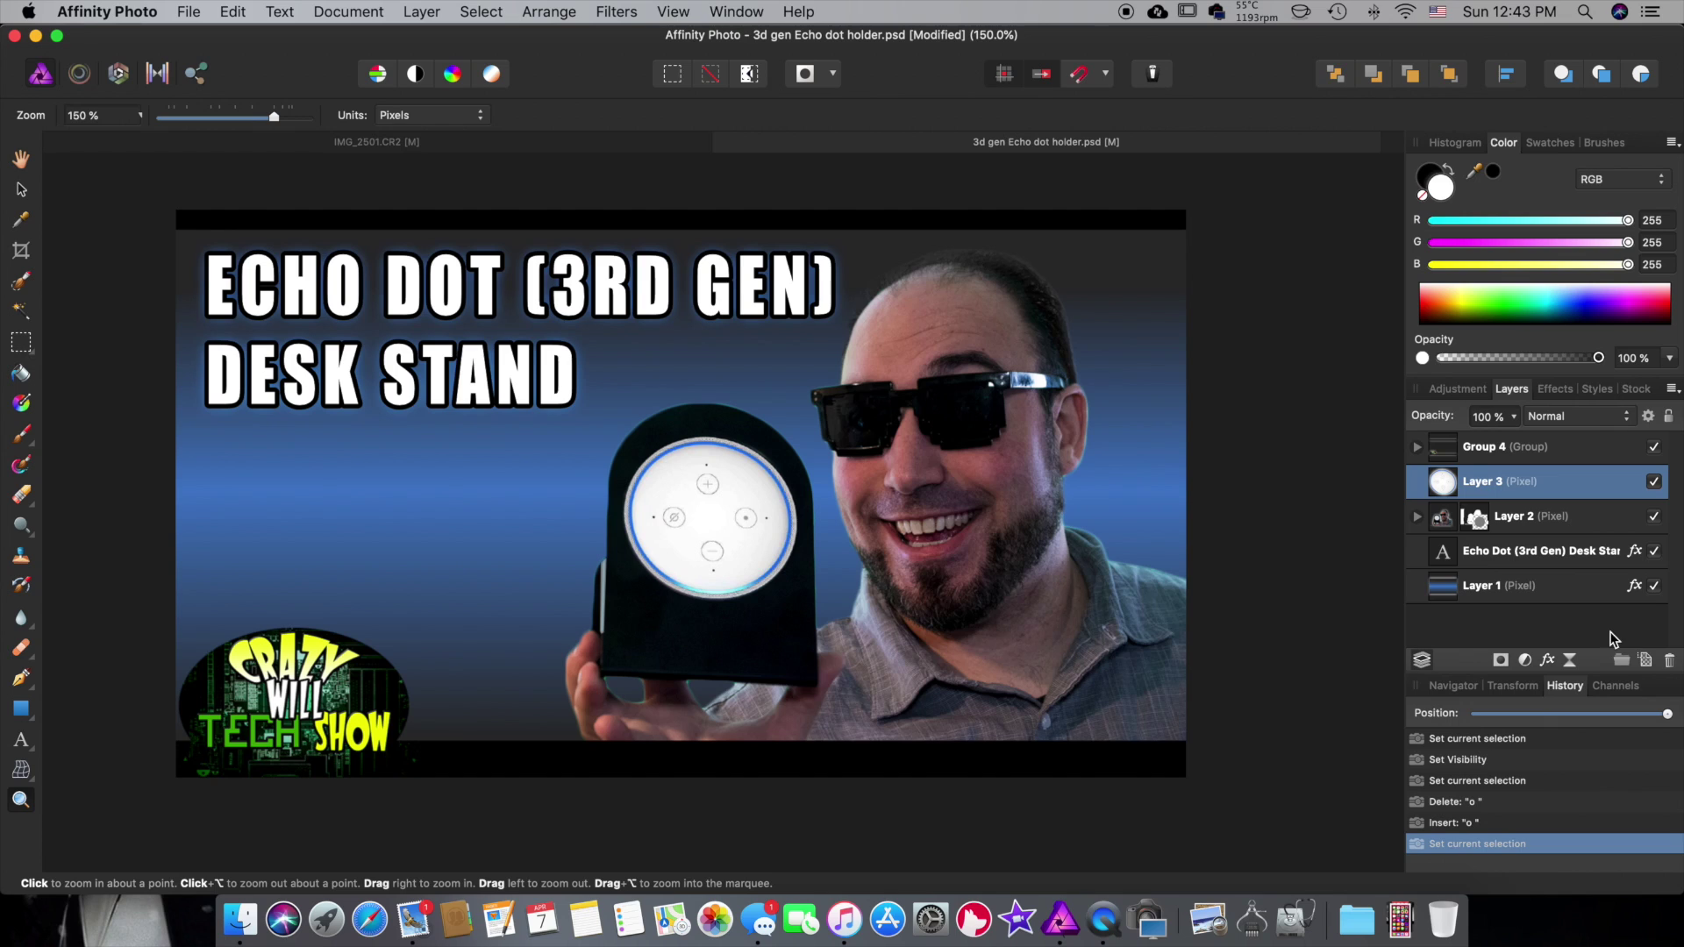
pyautogui.click(1669, 661)
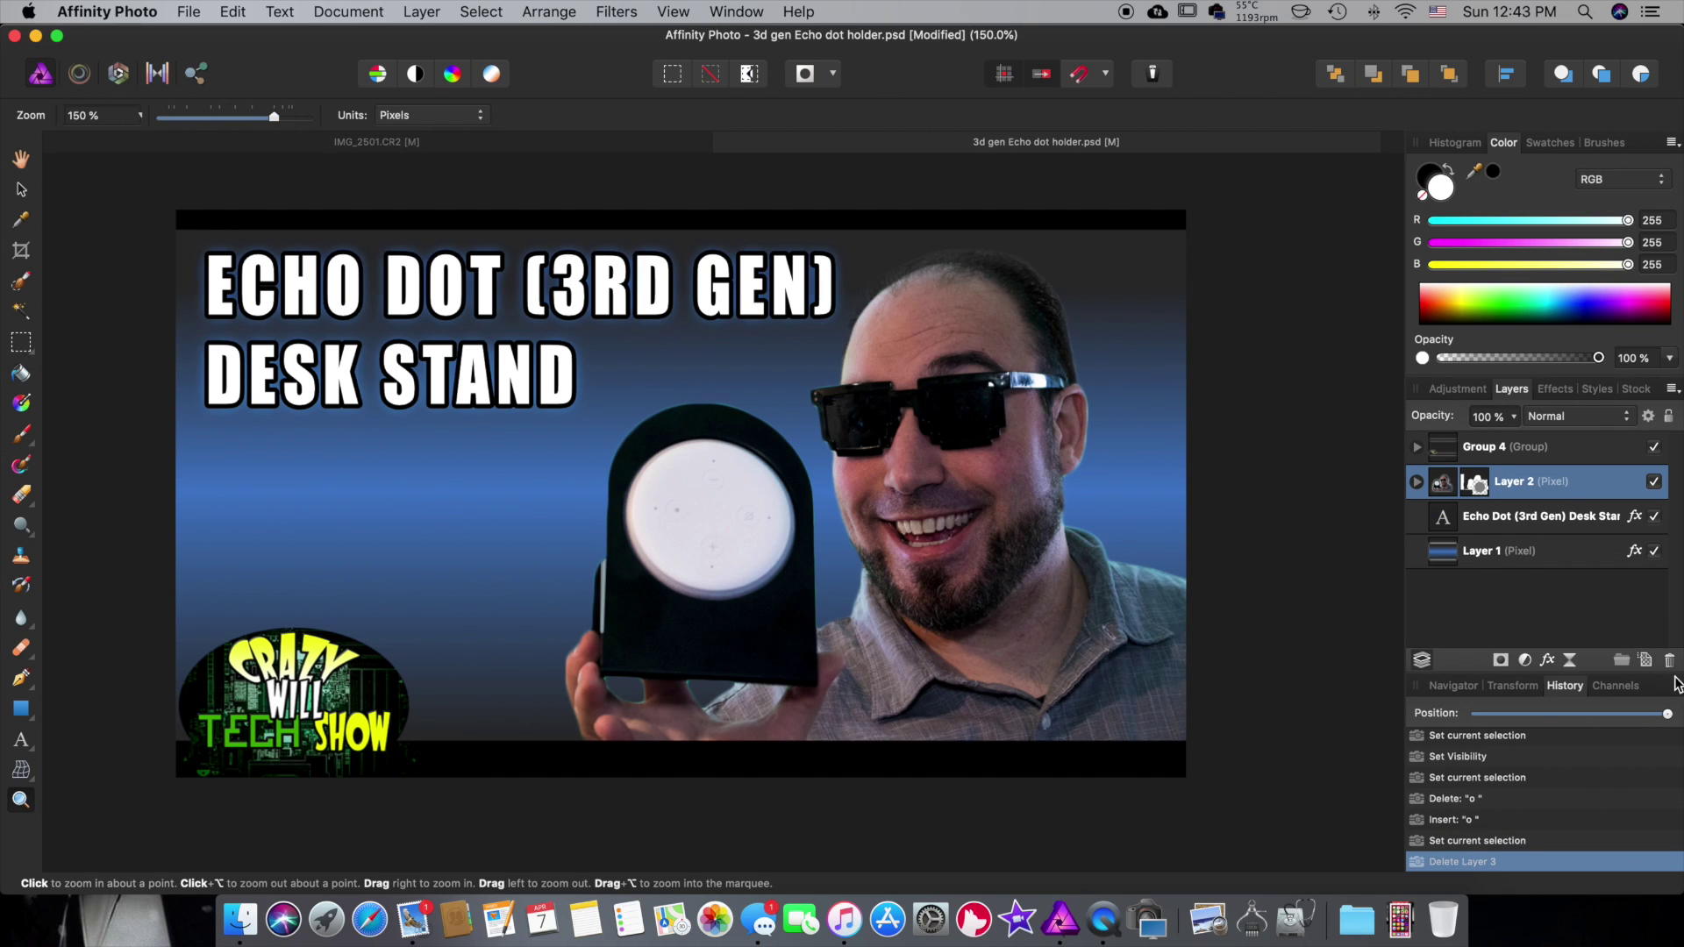
pyautogui.press('Delete')
pyautogui.press('Delete')
pyautogui.press('v')
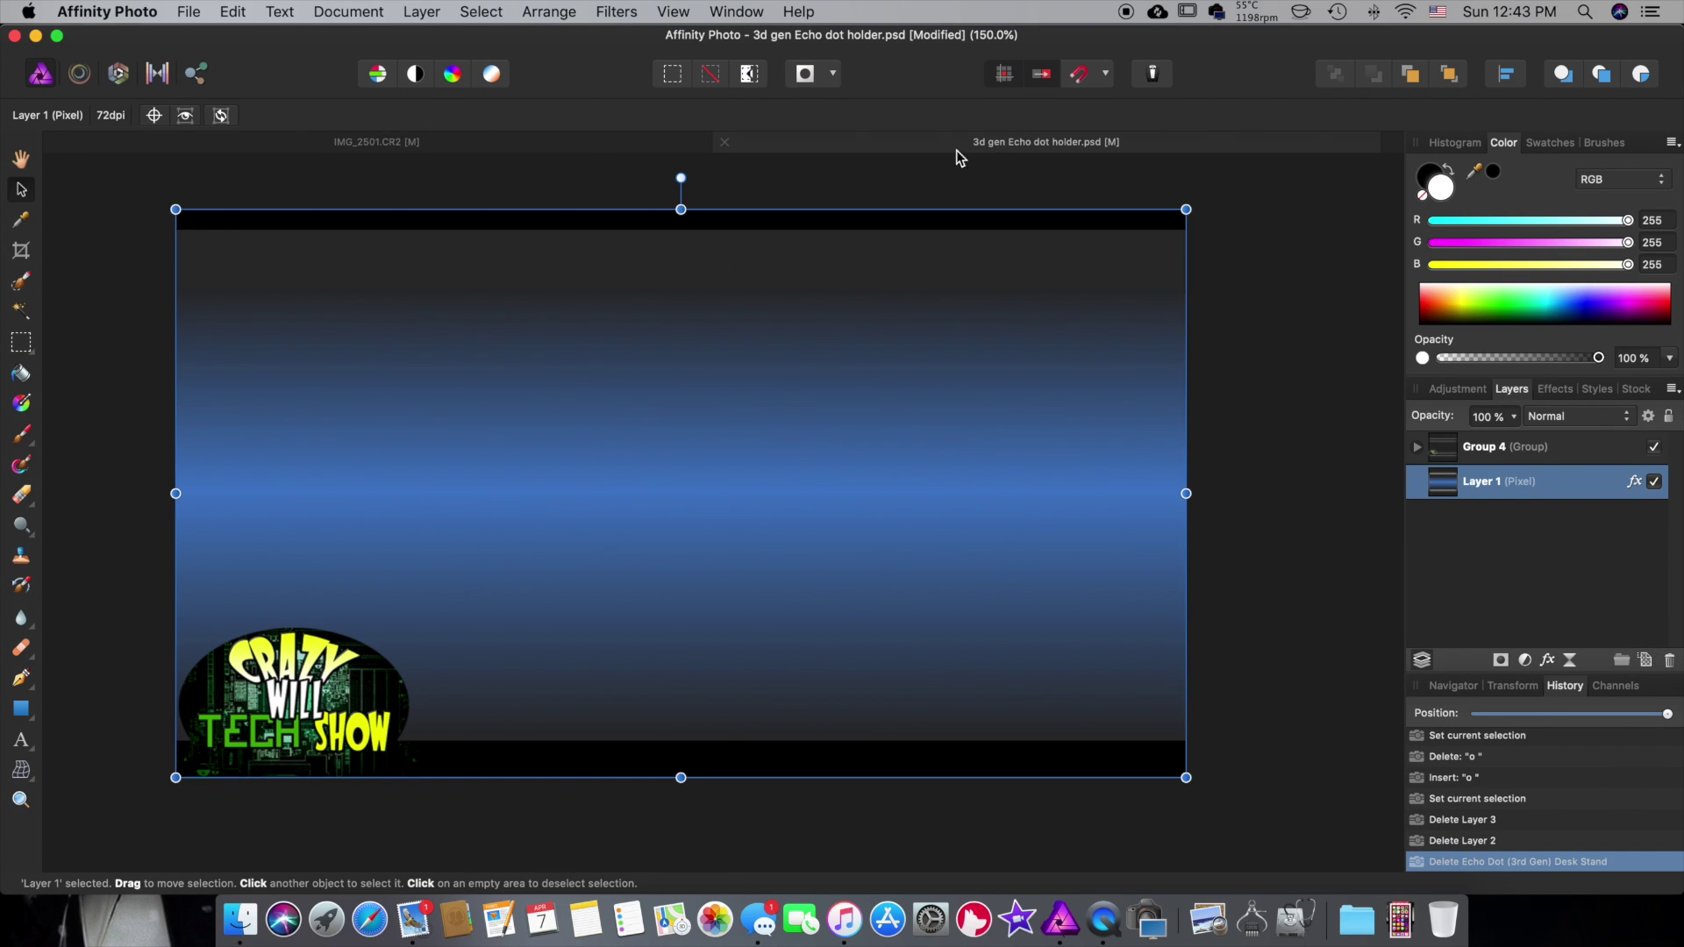
# - Group the HSL adjustment, masked cut-out and hidden Background layers in IMG_2501.CR2, and copy the group
pyautogui.click(642, 144)
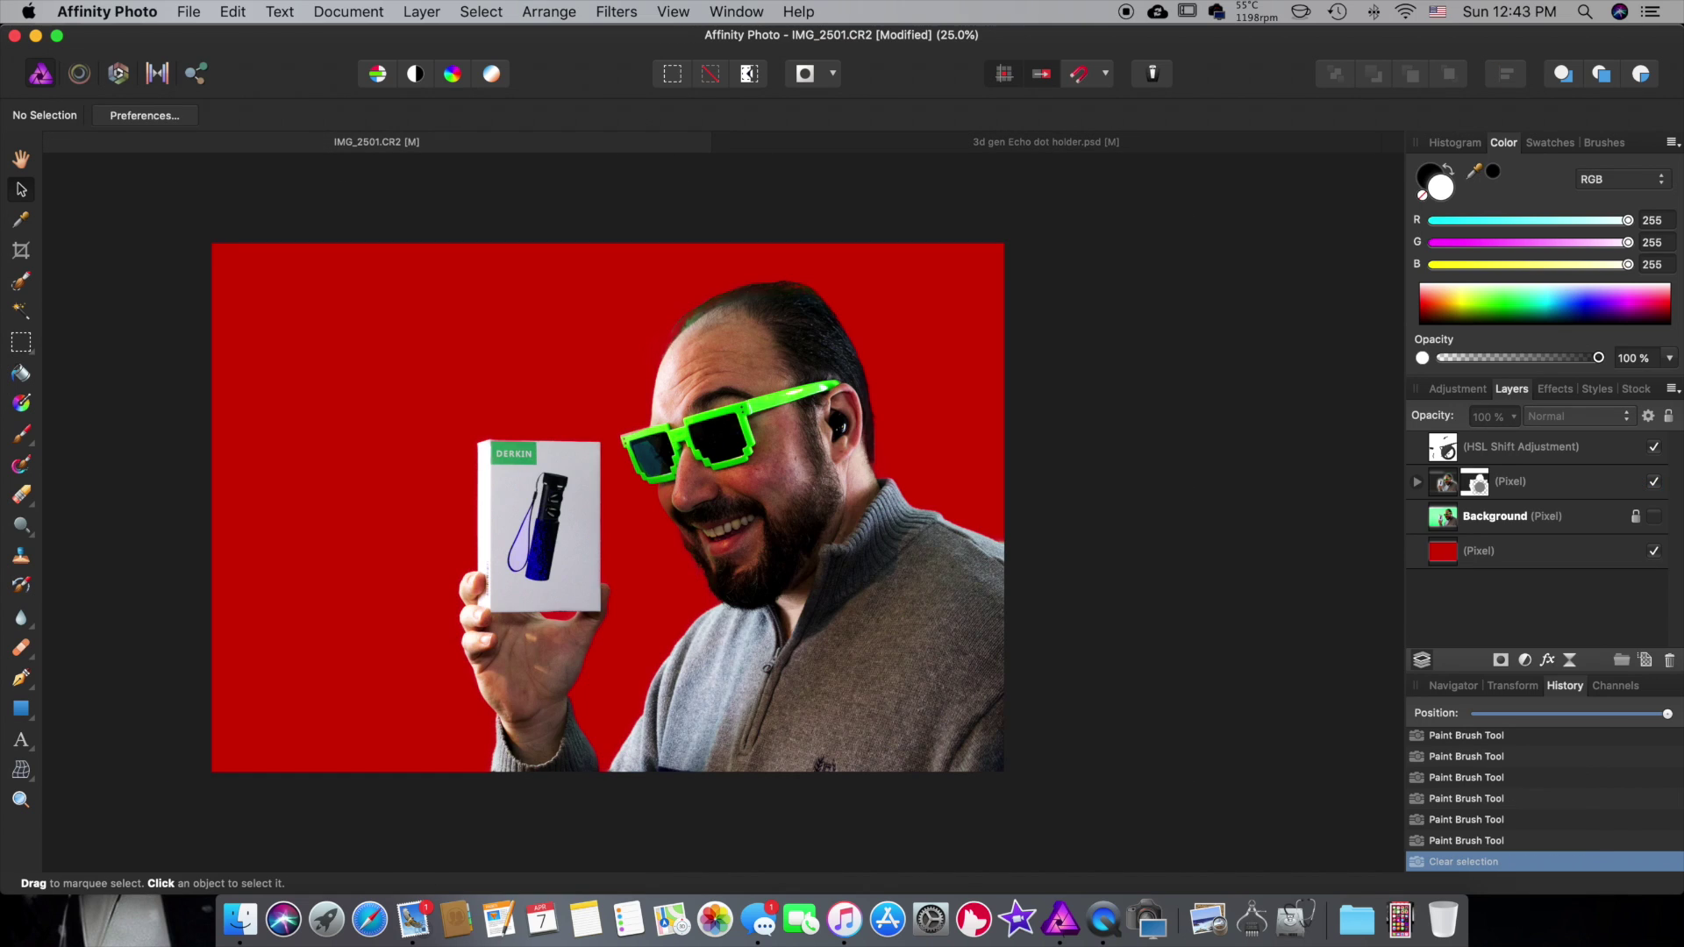
pyautogui.click(493, 116)
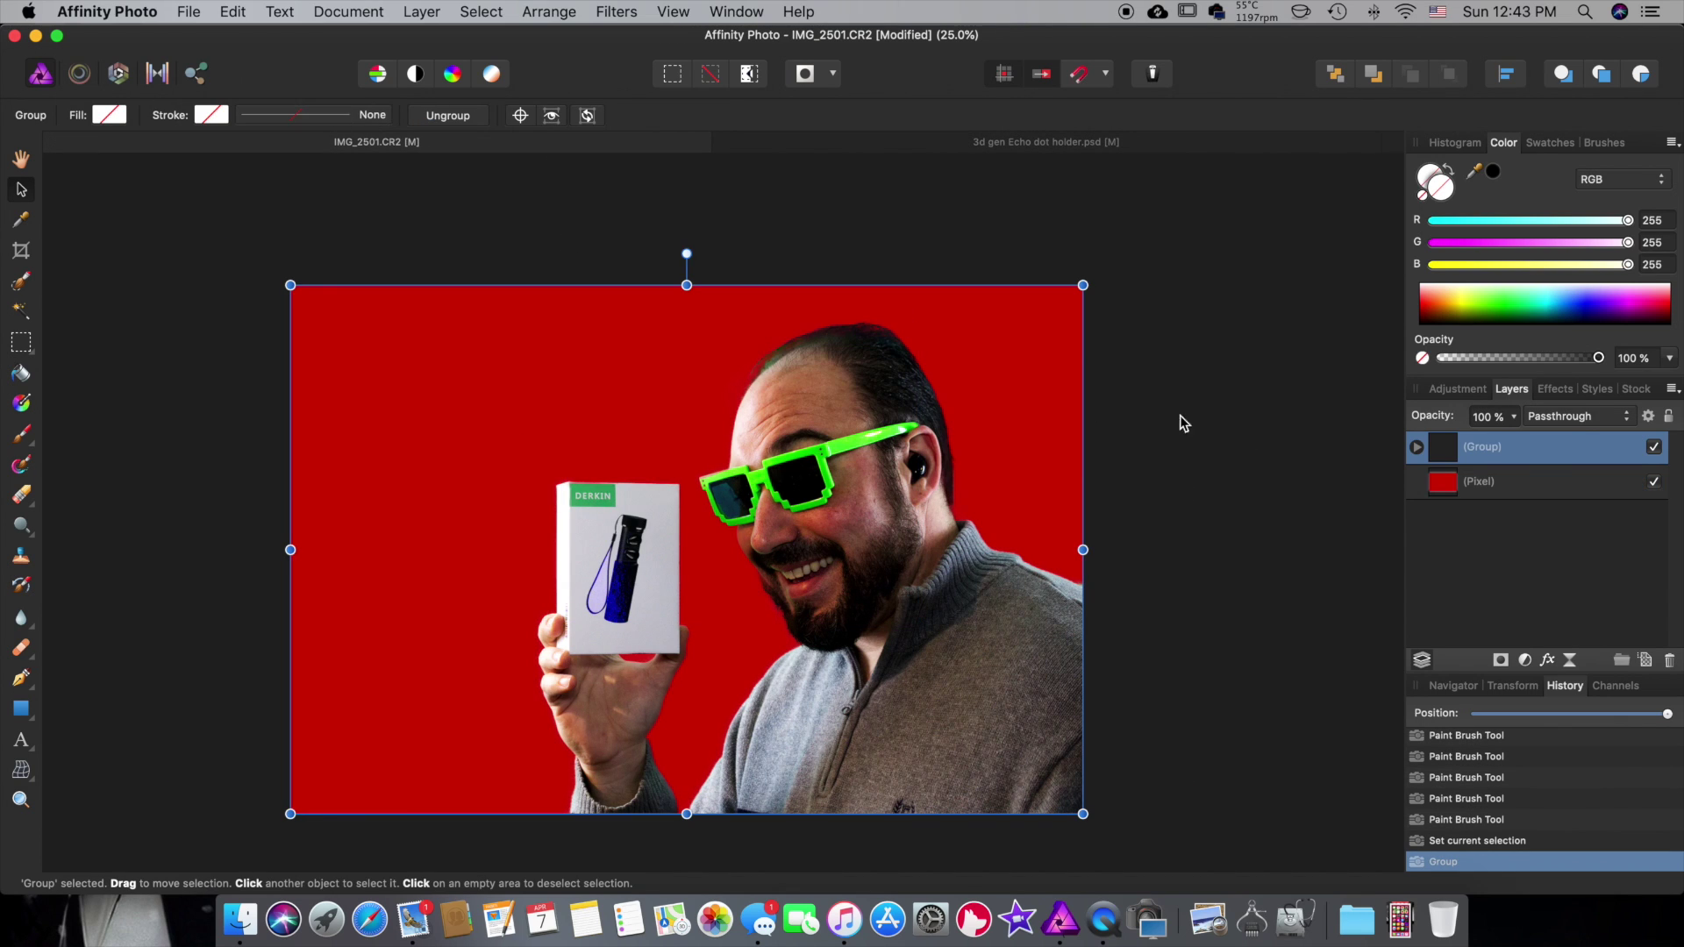
pyautogui.moveTo(1448, 449); pyautogui.dragTo(1085, 148)
pyautogui.click(232, 11)
pyautogui.click(255, 109)
# - Paste the copied group into 3d gen Echo dot holder.psd, between the logo group and the gradient background
pyautogui.click(805, 147)
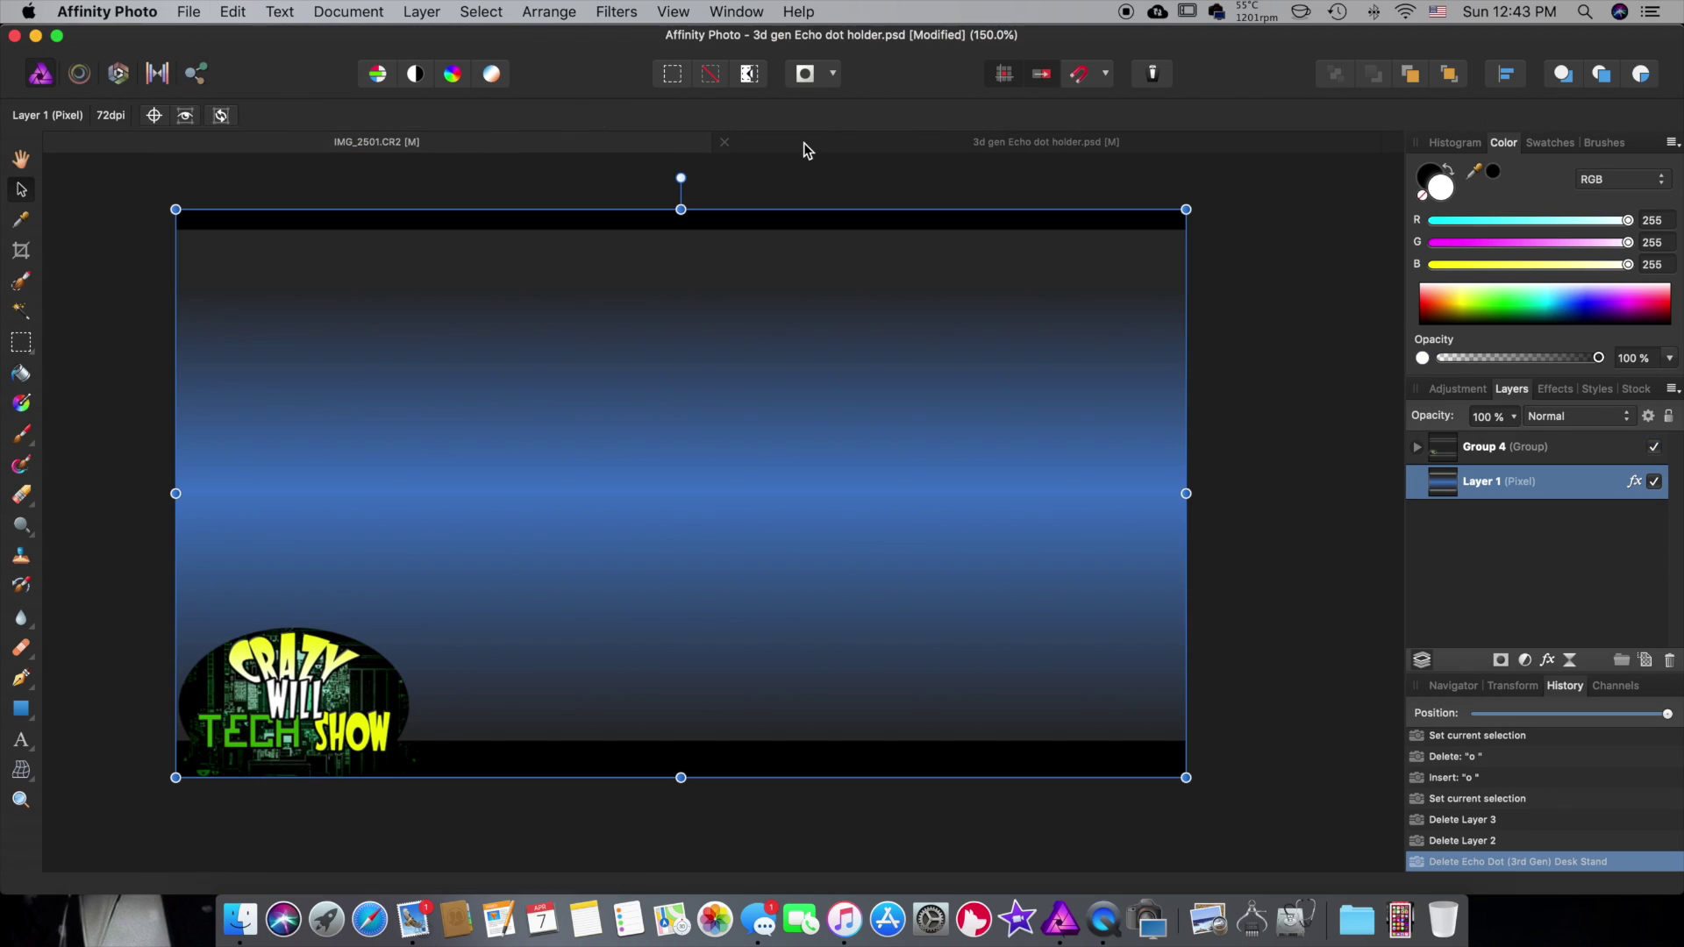
pyautogui.click(233, 12)
pyautogui.click(263, 147)
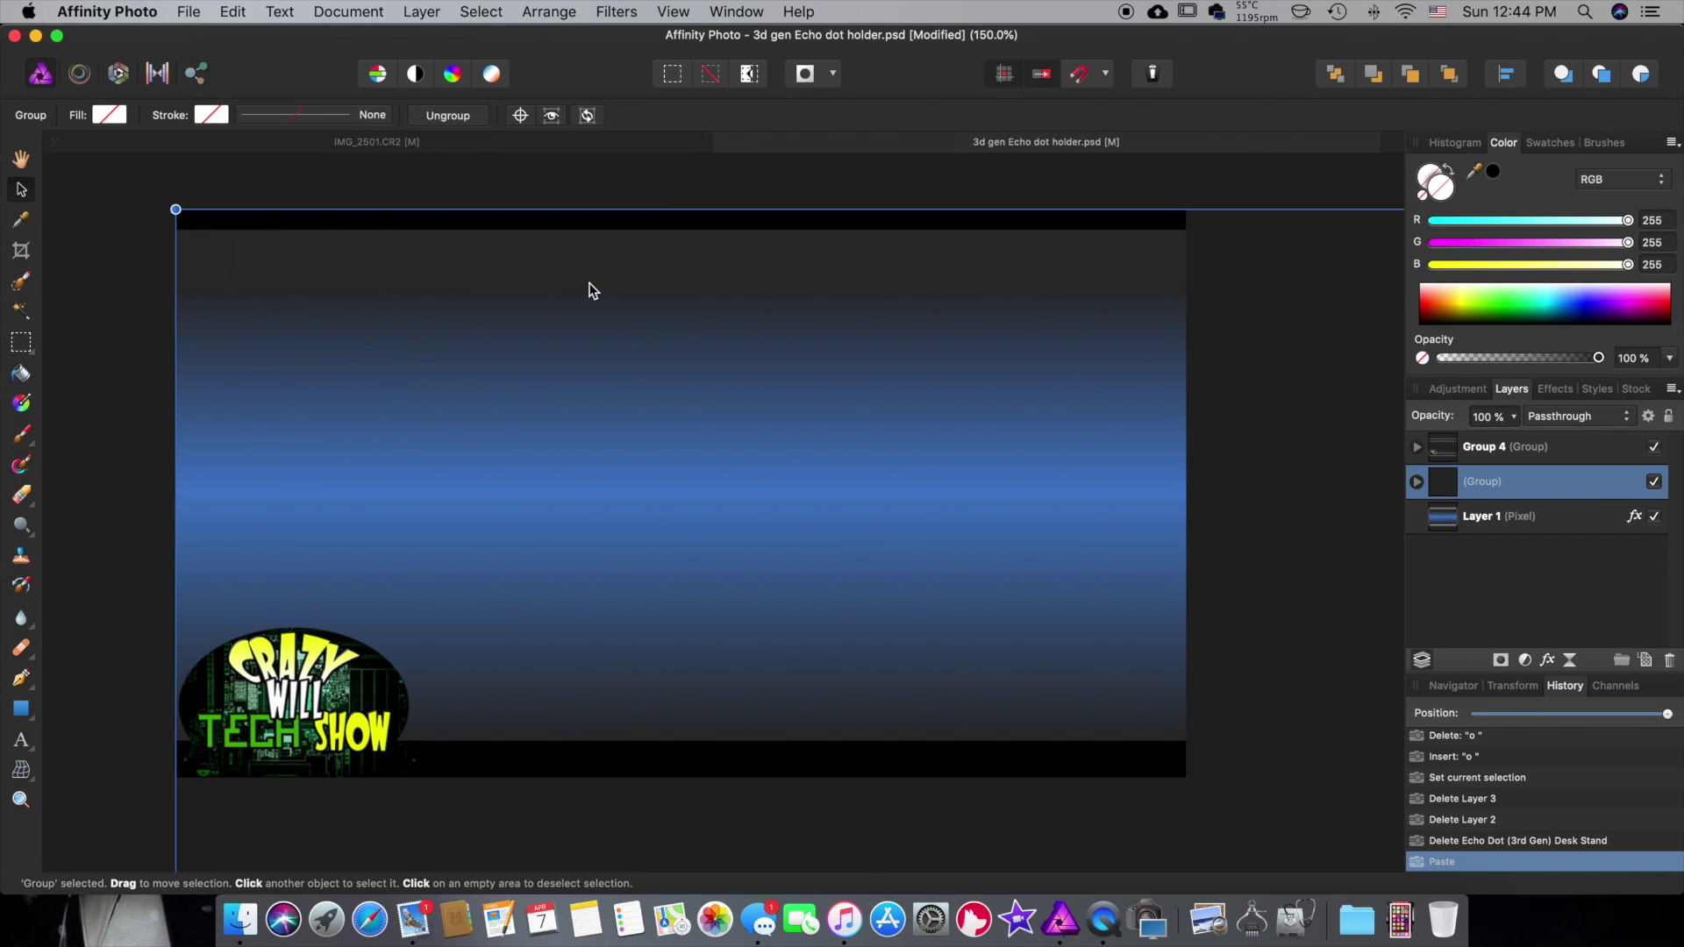
# - Scale the pasted group down to roughly the thumbnail's size and place it over the blue gradient background
pyautogui.press('super+minus')
pyautogui.press('super+minus')
pyautogui.press('super+minus')
pyautogui.press('super+minus')
pyautogui.press('super+minus')
pyautogui.moveTo(1246, 381); pyautogui.dragTo(1030, 567)
pyautogui.moveTo(796, 739); pyautogui.dragTo(562, 456)
pyautogui.moveTo(797, 254); pyautogui.dragTo(626, 405)
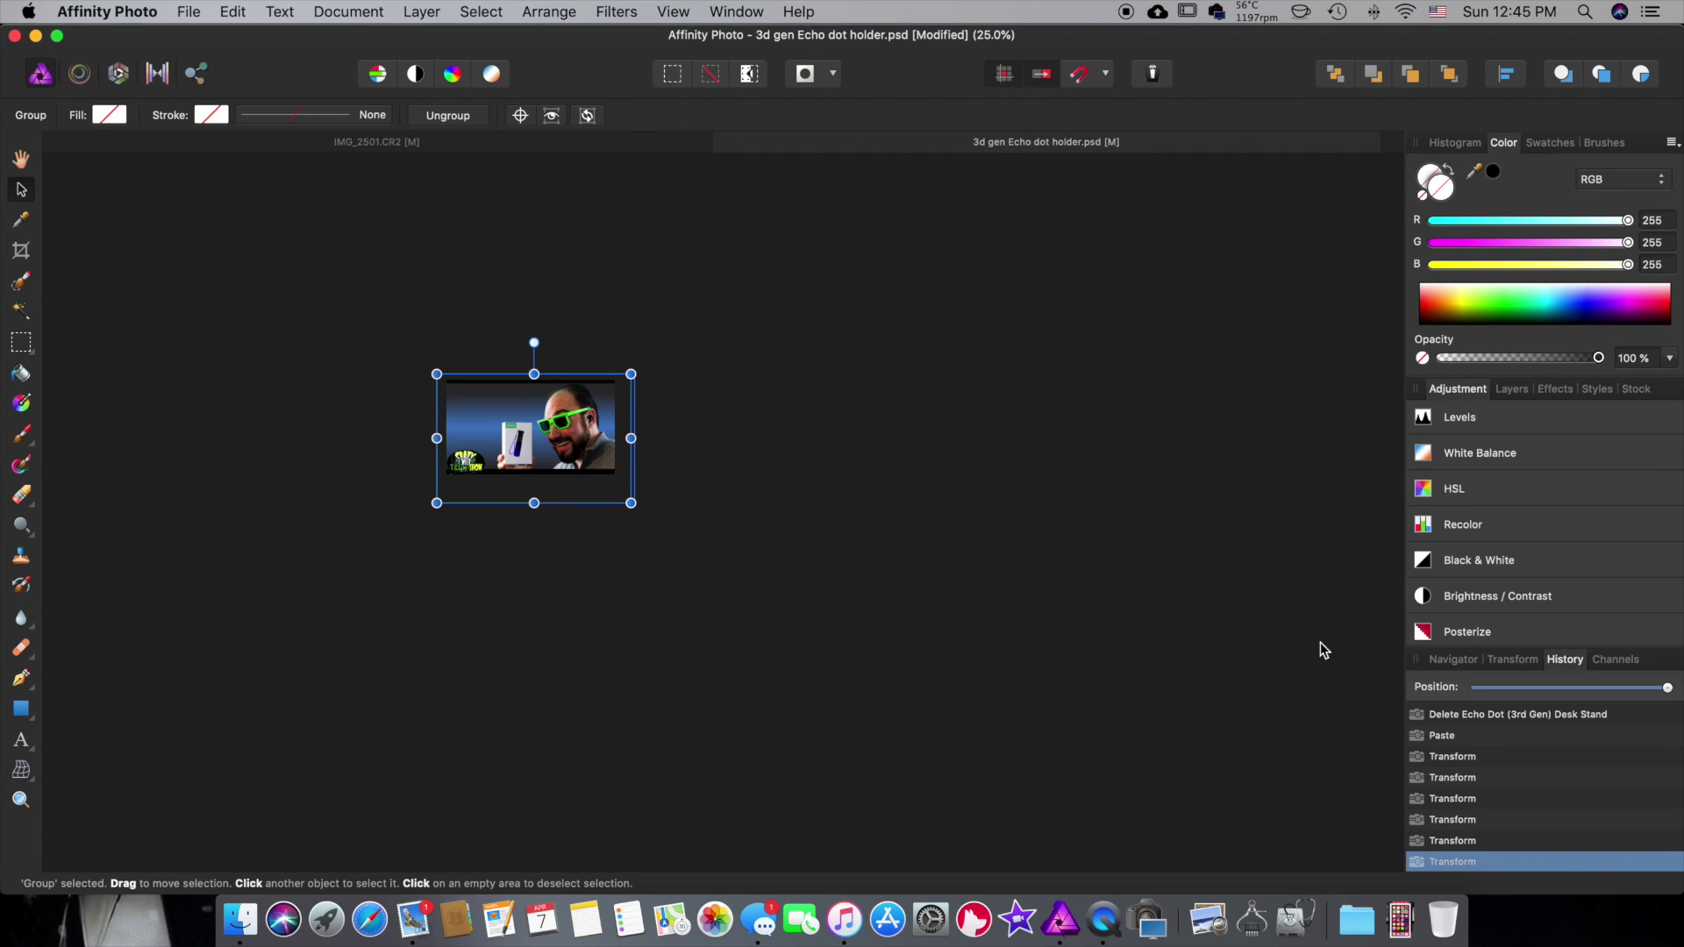
# - Shift the cut-out group slightly right so the man fills the thumbnail's right side, with the box near the centre
pyautogui.click(1452, 661)
pyautogui.moveTo(1495, 691); pyautogui.dragTo(1529, 691)
pyautogui.click(1485, 766)
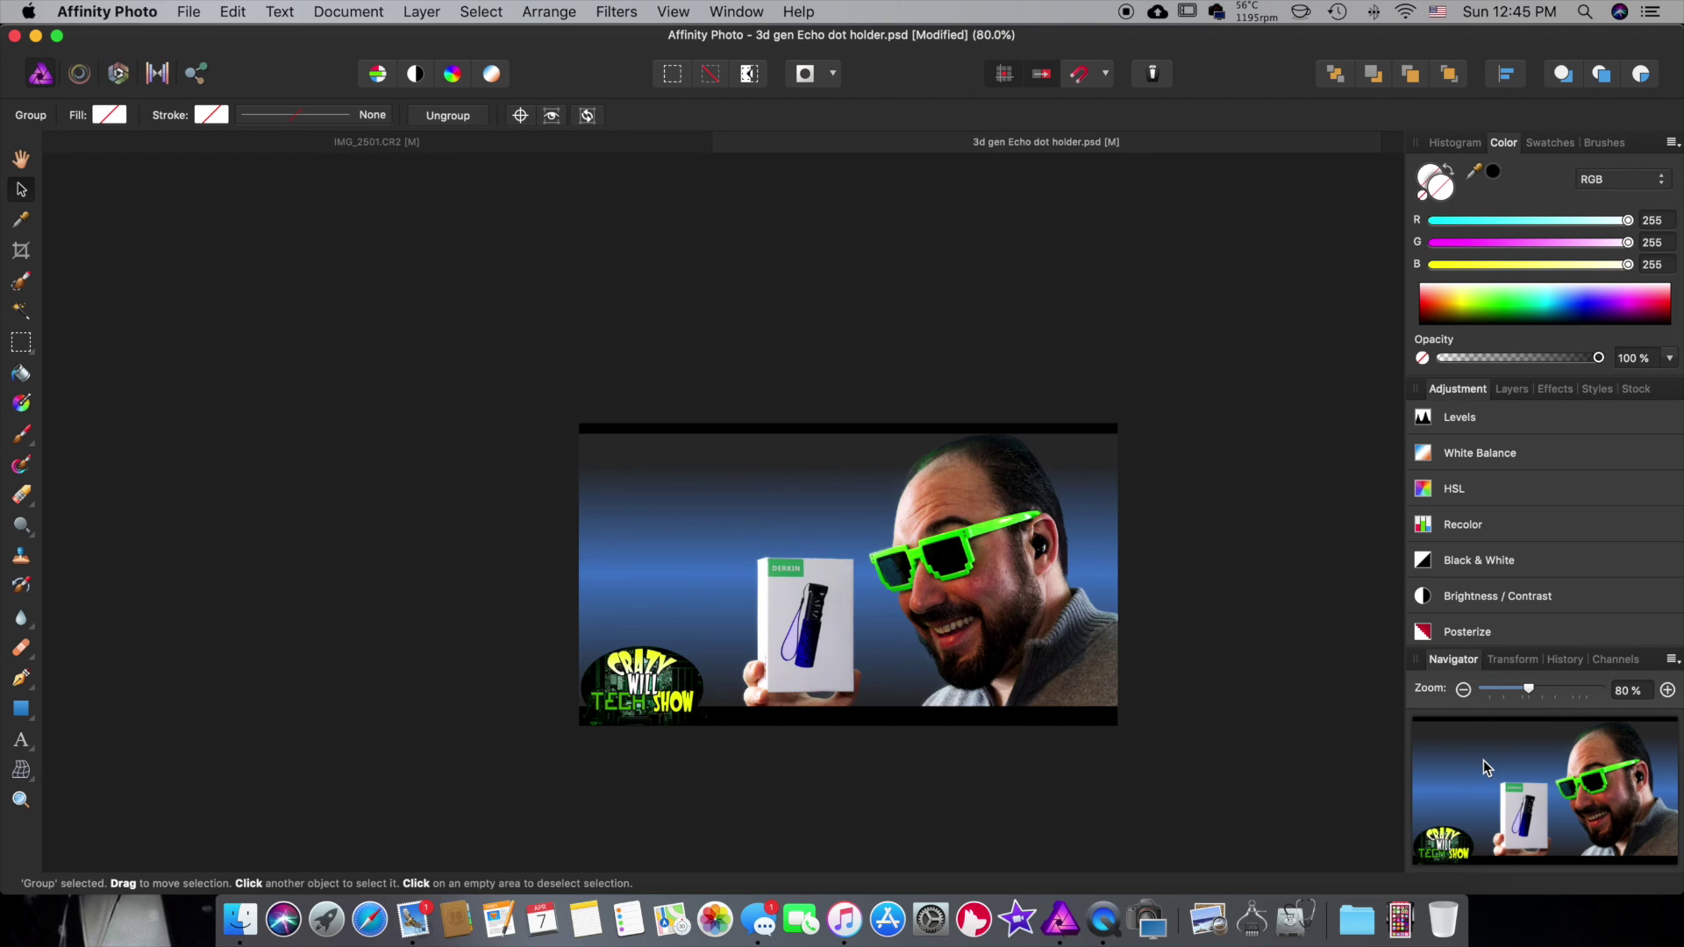
pyautogui.moveTo(956, 599); pyautogui.dragTo(839, 591)
pyautogui.moveTo(1534, 693); pyautogui.dragTo(1573, 692)
pyautogui.moveTo(992, 649); pyautogui.dragTo(947, 614)
pyautogui.moveTo(1549, 794)
pyautogui.mouseDown()
pyautogui.moveTo(1539, 781)
pyautogui.moveTo(1588, 799)
pyautogui.moveTo(1558, 803)
pyautogui.mouseUp()
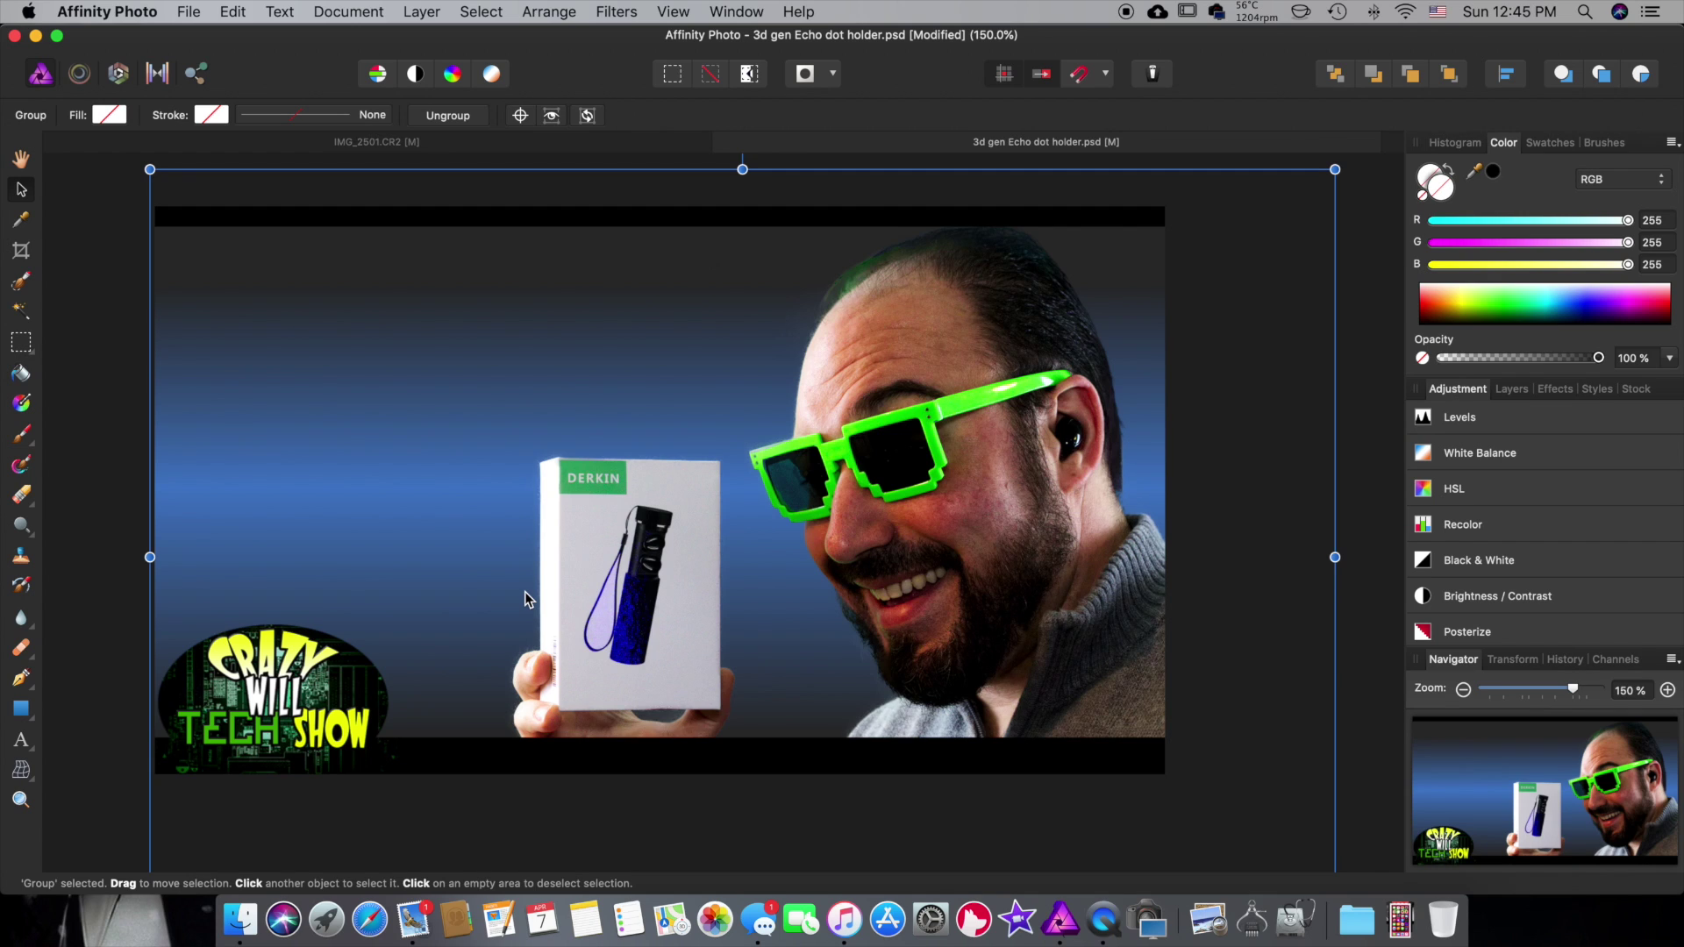
pyautogui.click(77, 409)
pyautogui.click(21, 740)
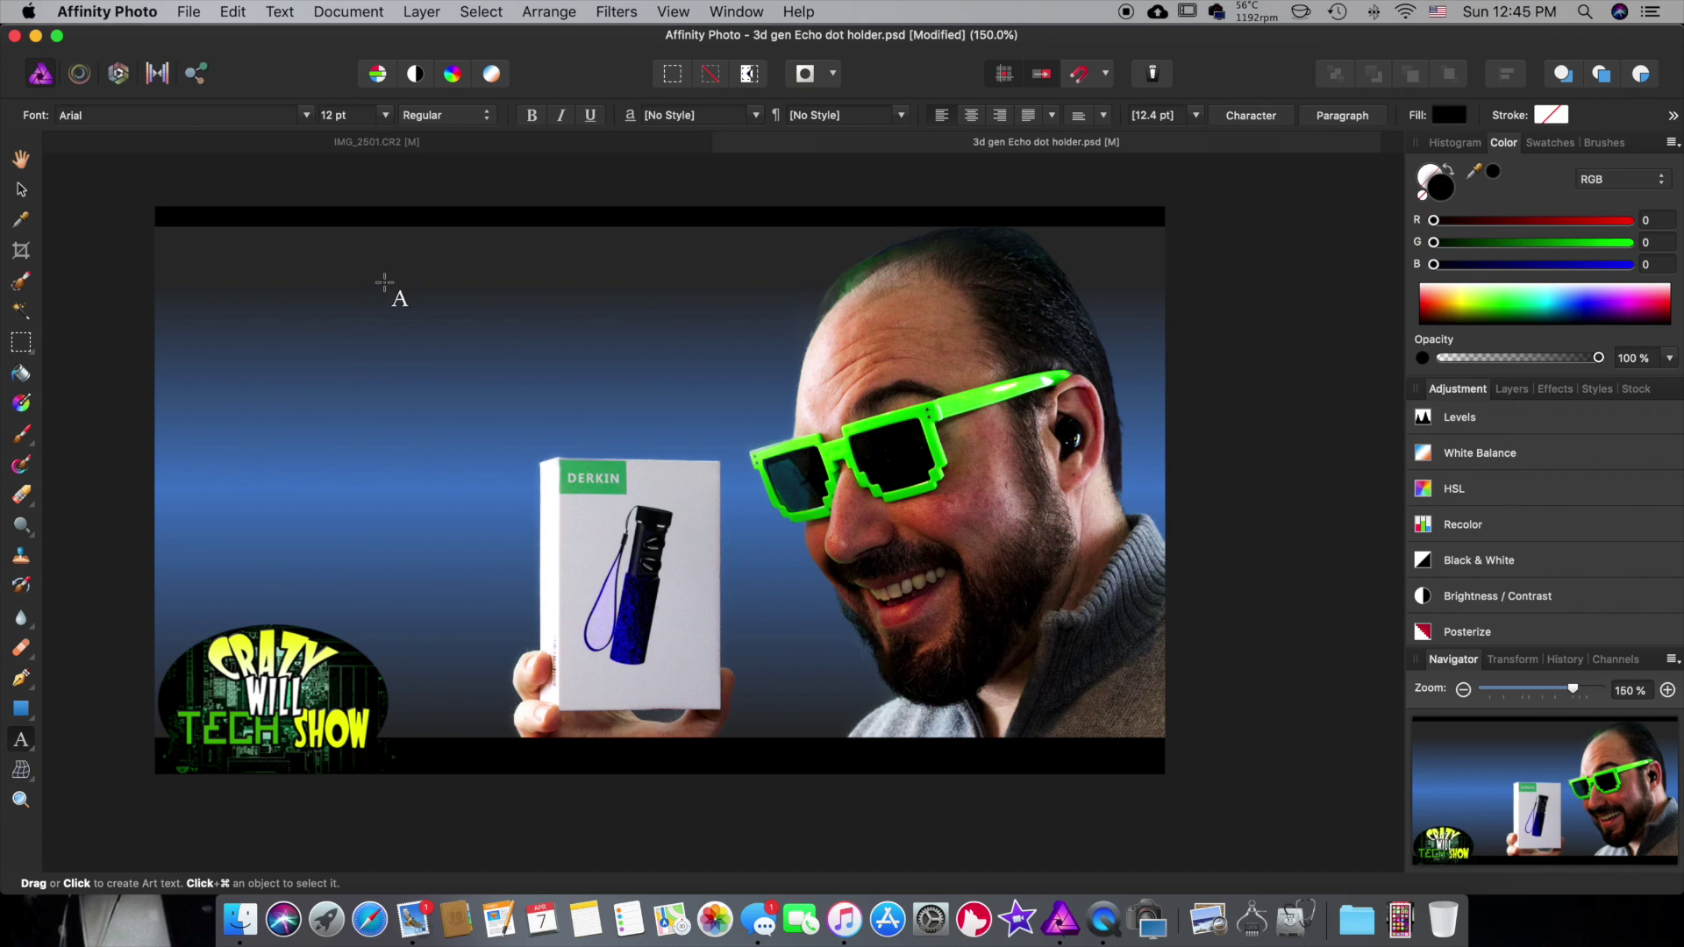
pyautogui.click(215, 266)
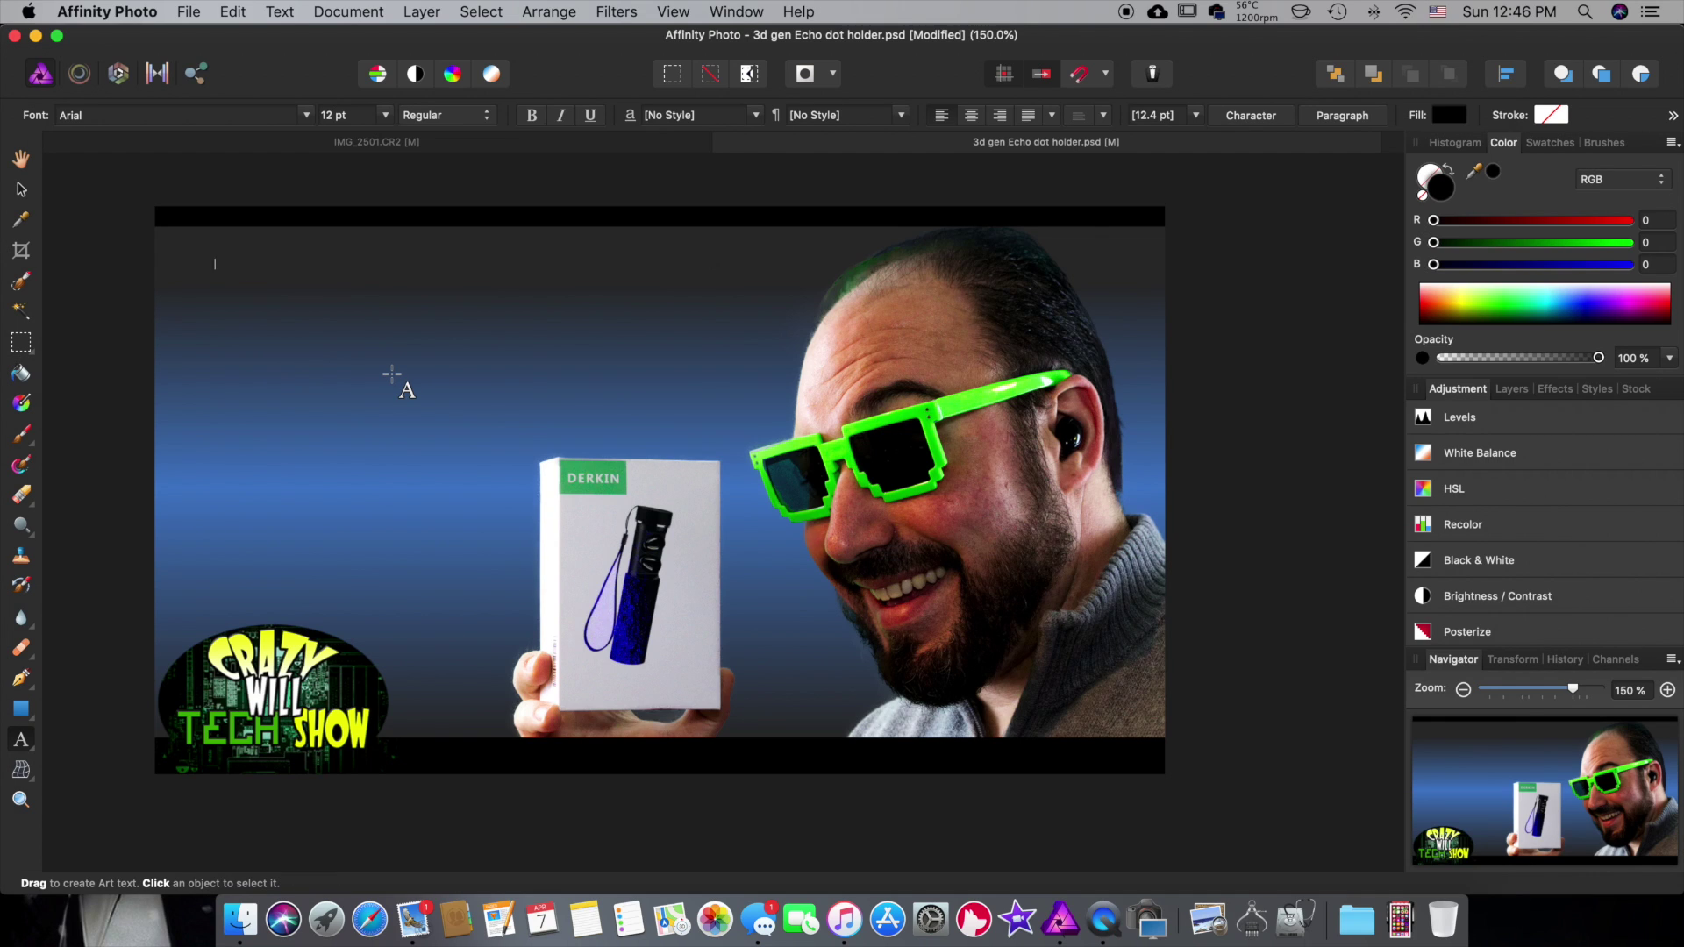
pyautogui.press('Escape')
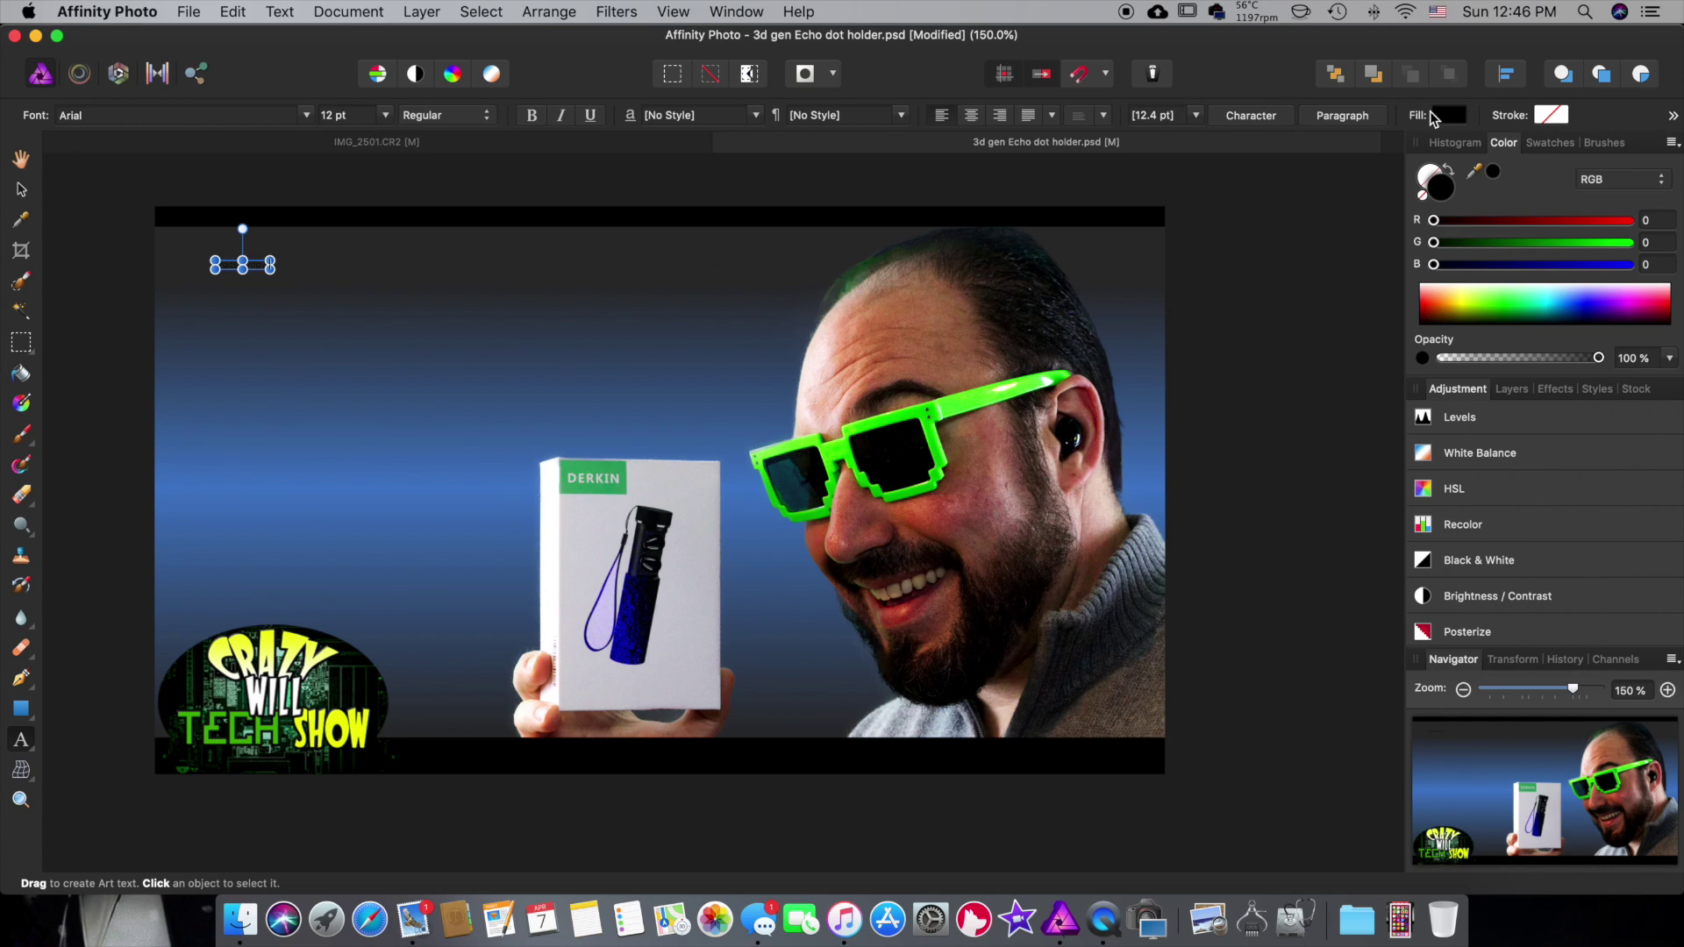
pyautogui.click(1512, 389)
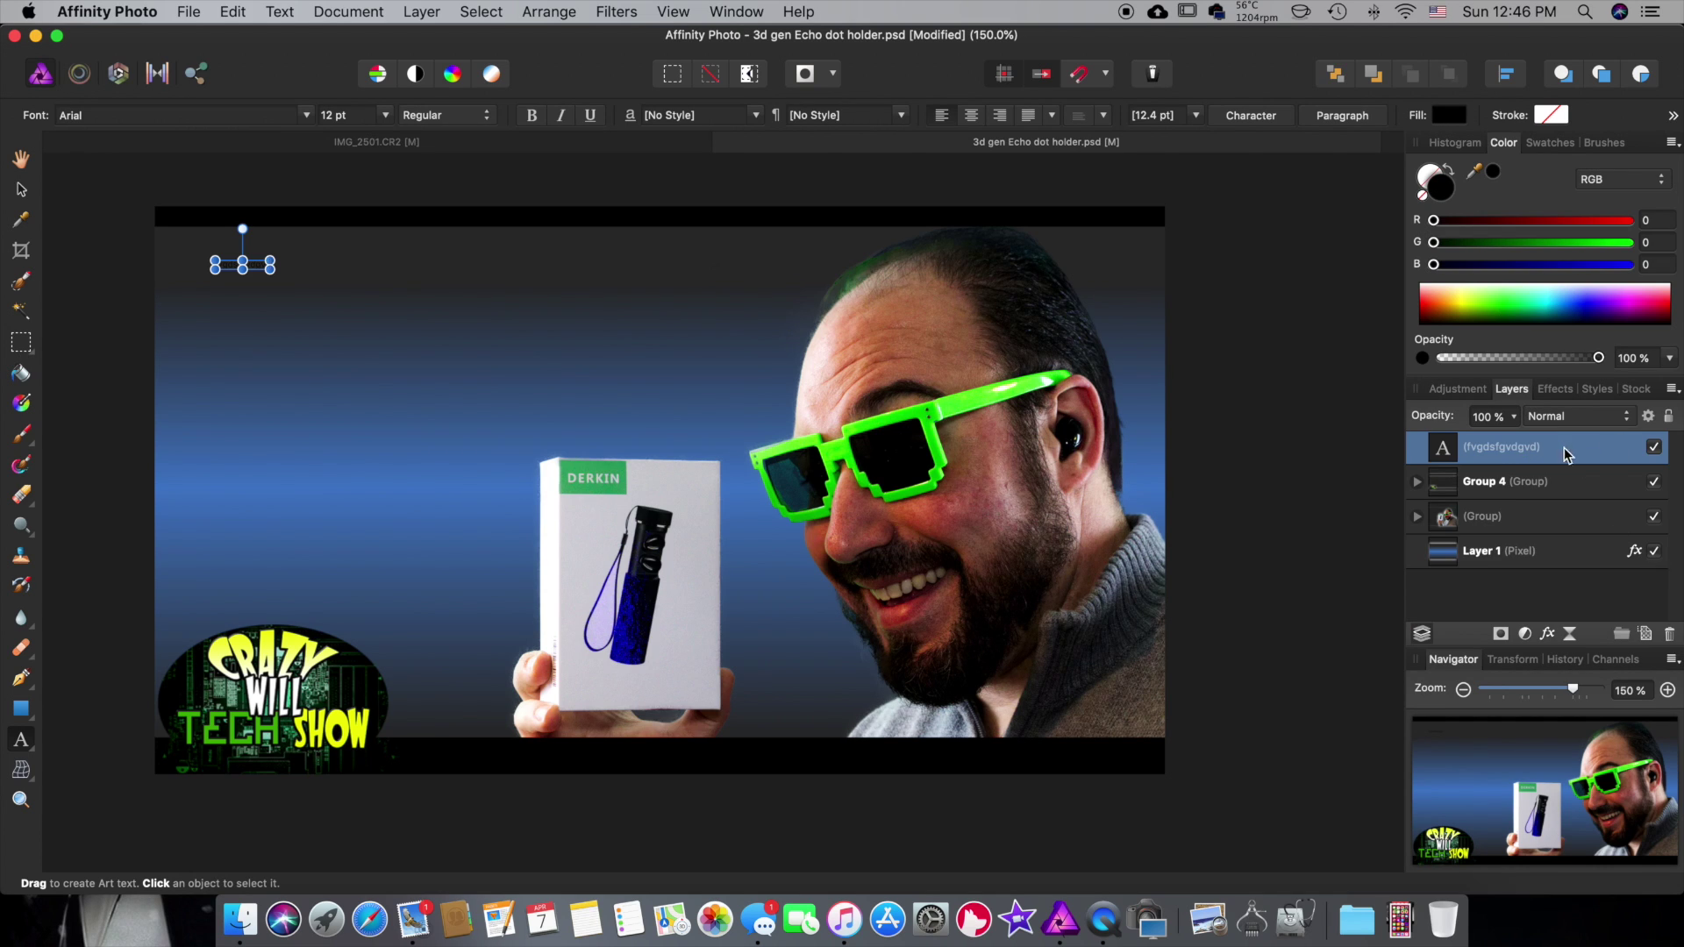
pyautogui.click(1670, 634)
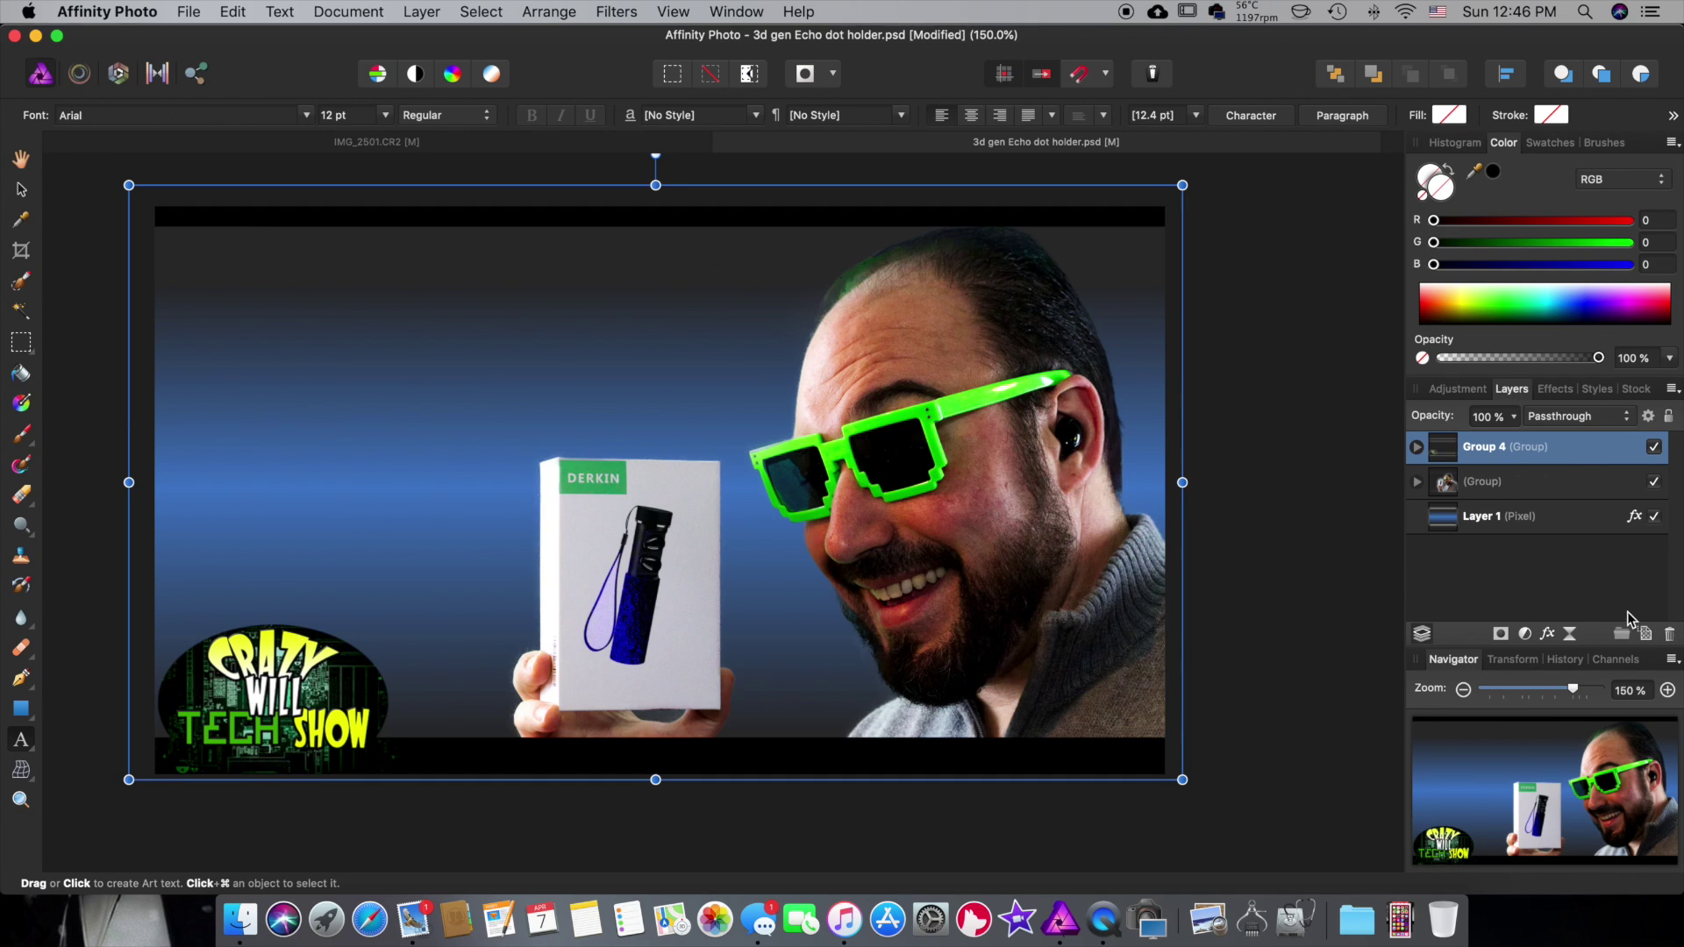
# - Add the art text DERKIN at about 209 pt in the empty upper-left area of the thumbnail
pyautogui.moveTo(230, 279); pyautogui.dragTo(320, 399)
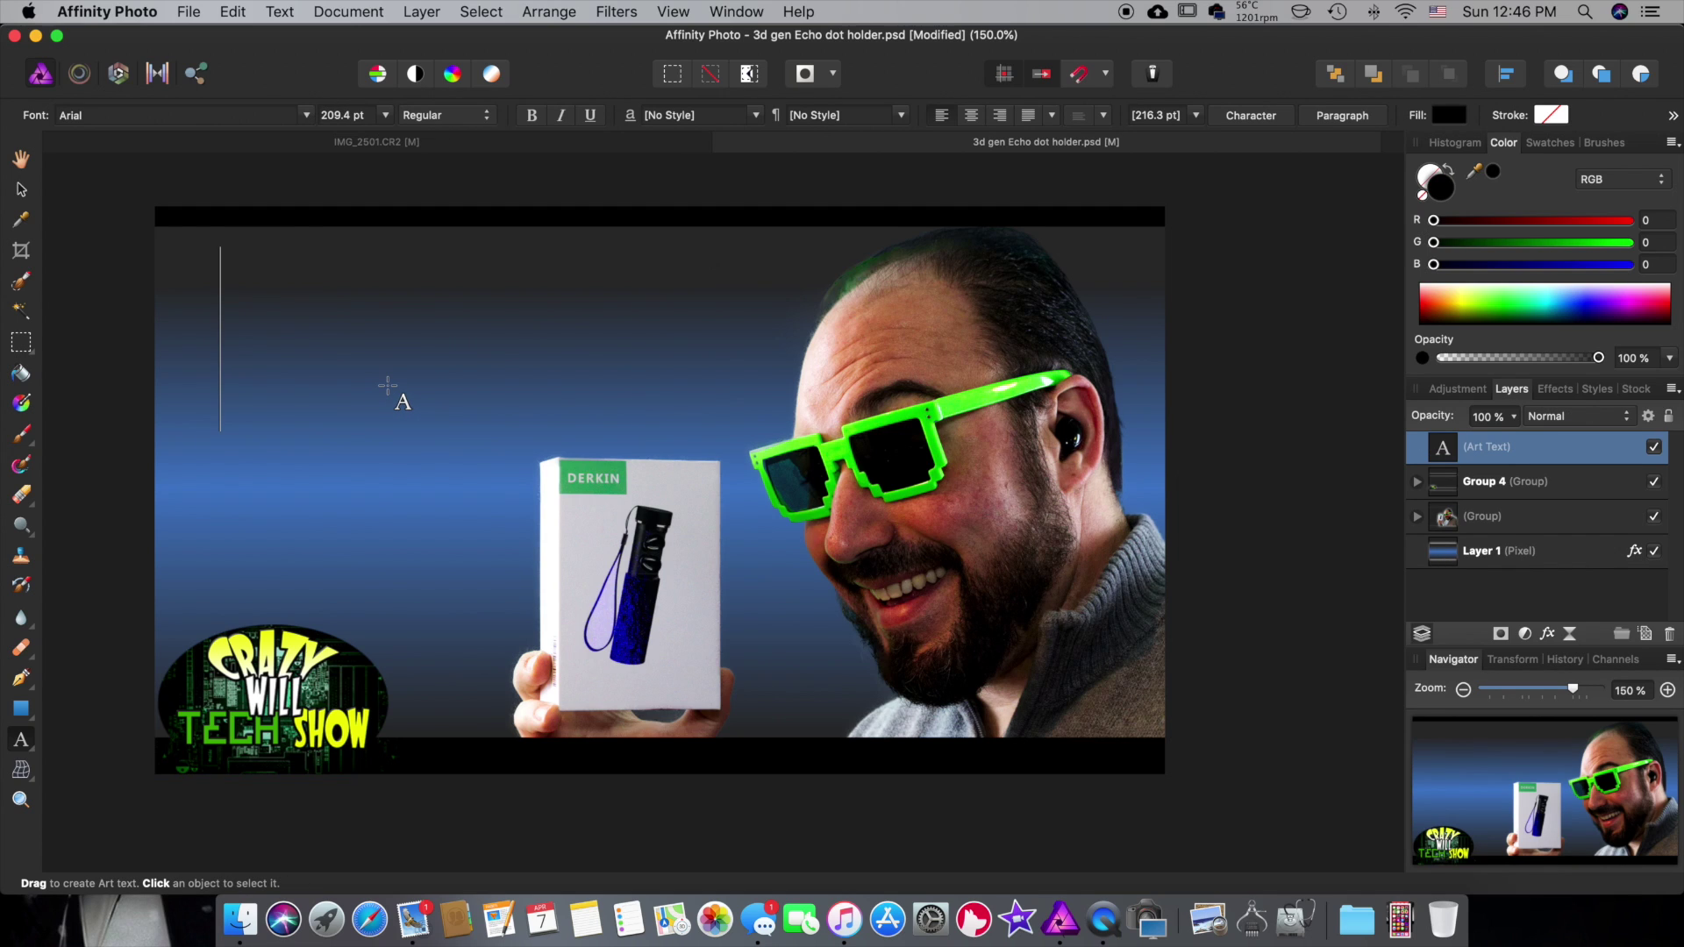
pyautogui.write('DERK')
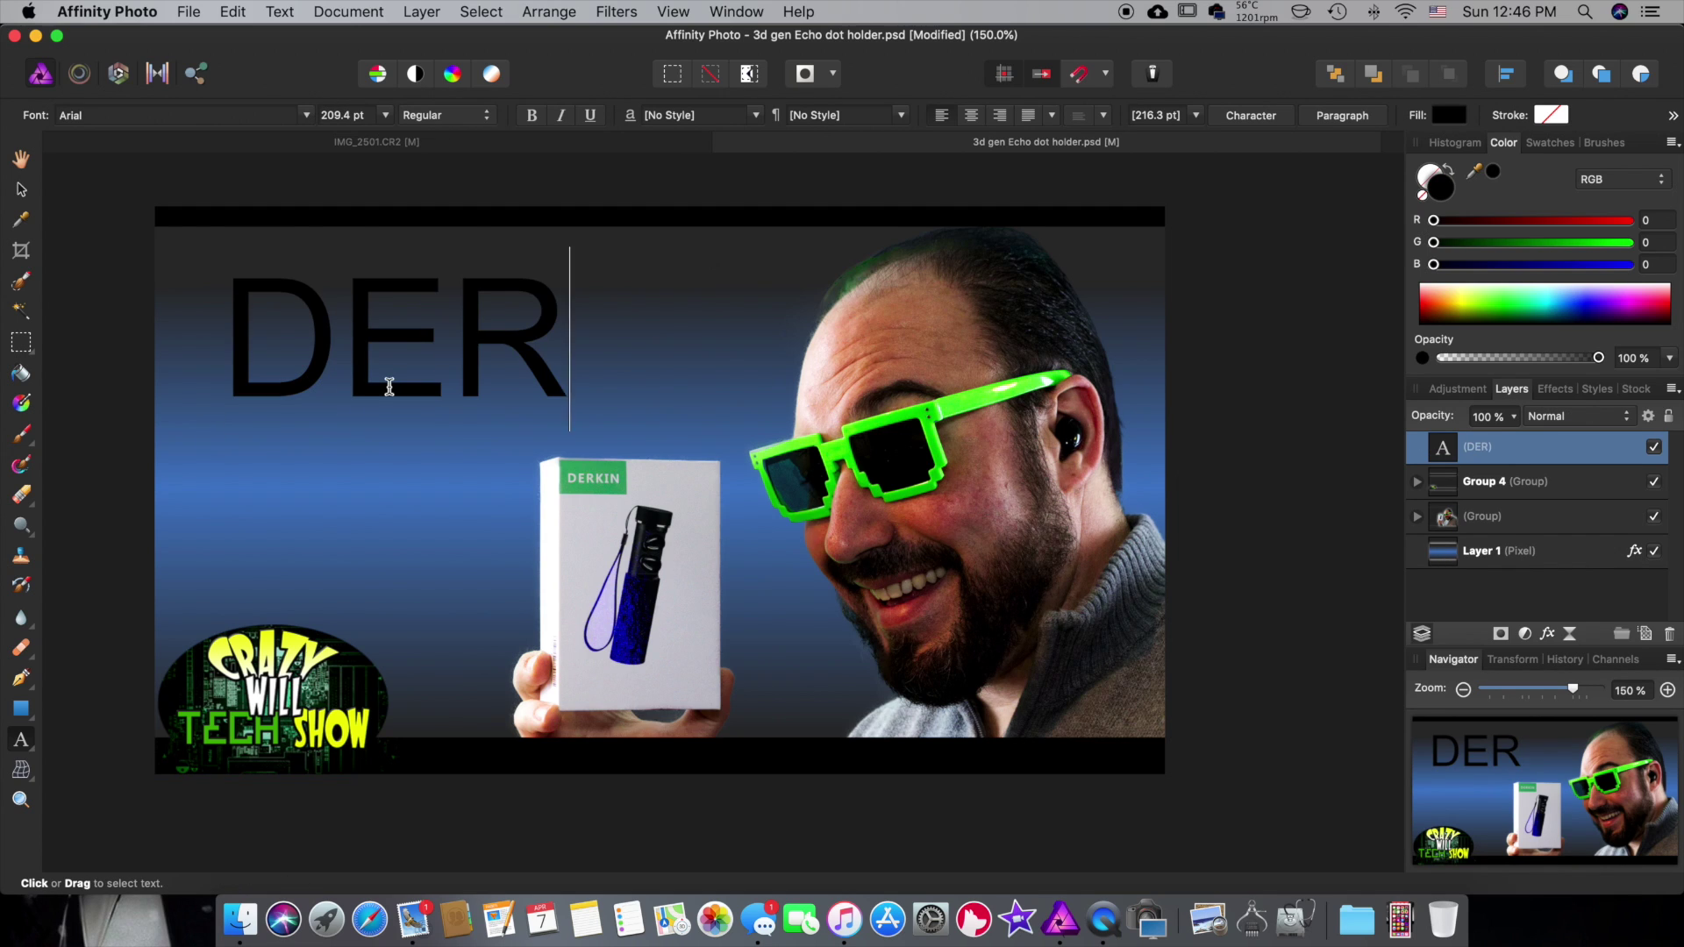
pyautogui.write('IN')
pyautogui.press('Escape')
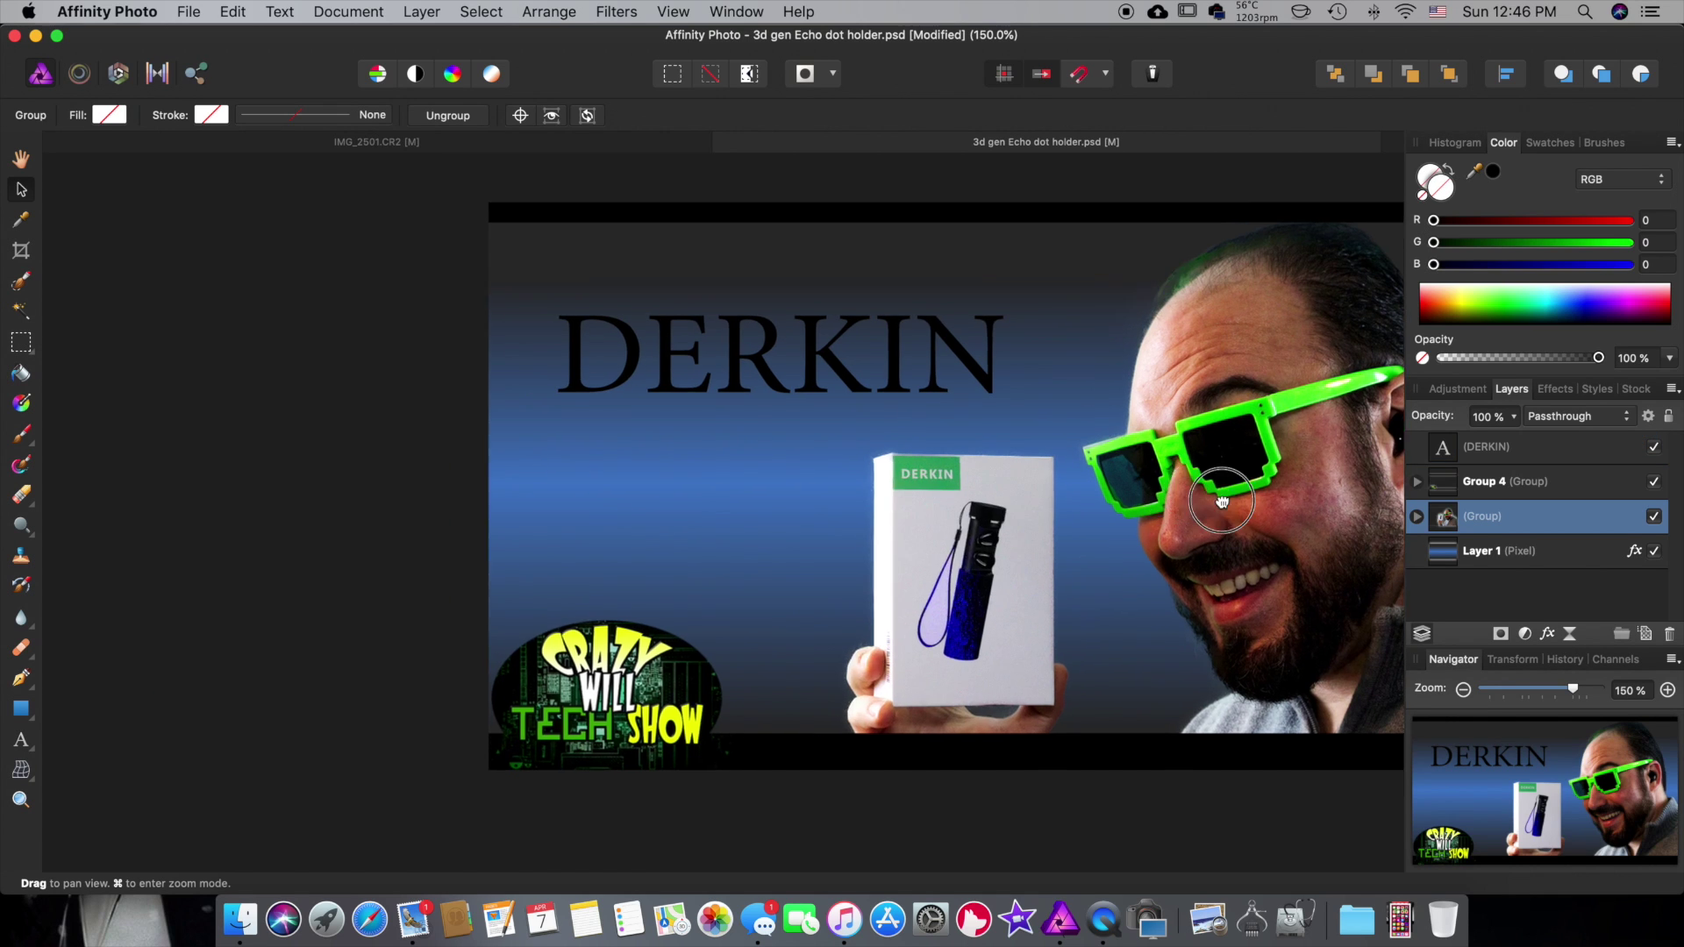
pyautogui.moveTo(1222, 502); pyautogui.dragTo(1305, 519)
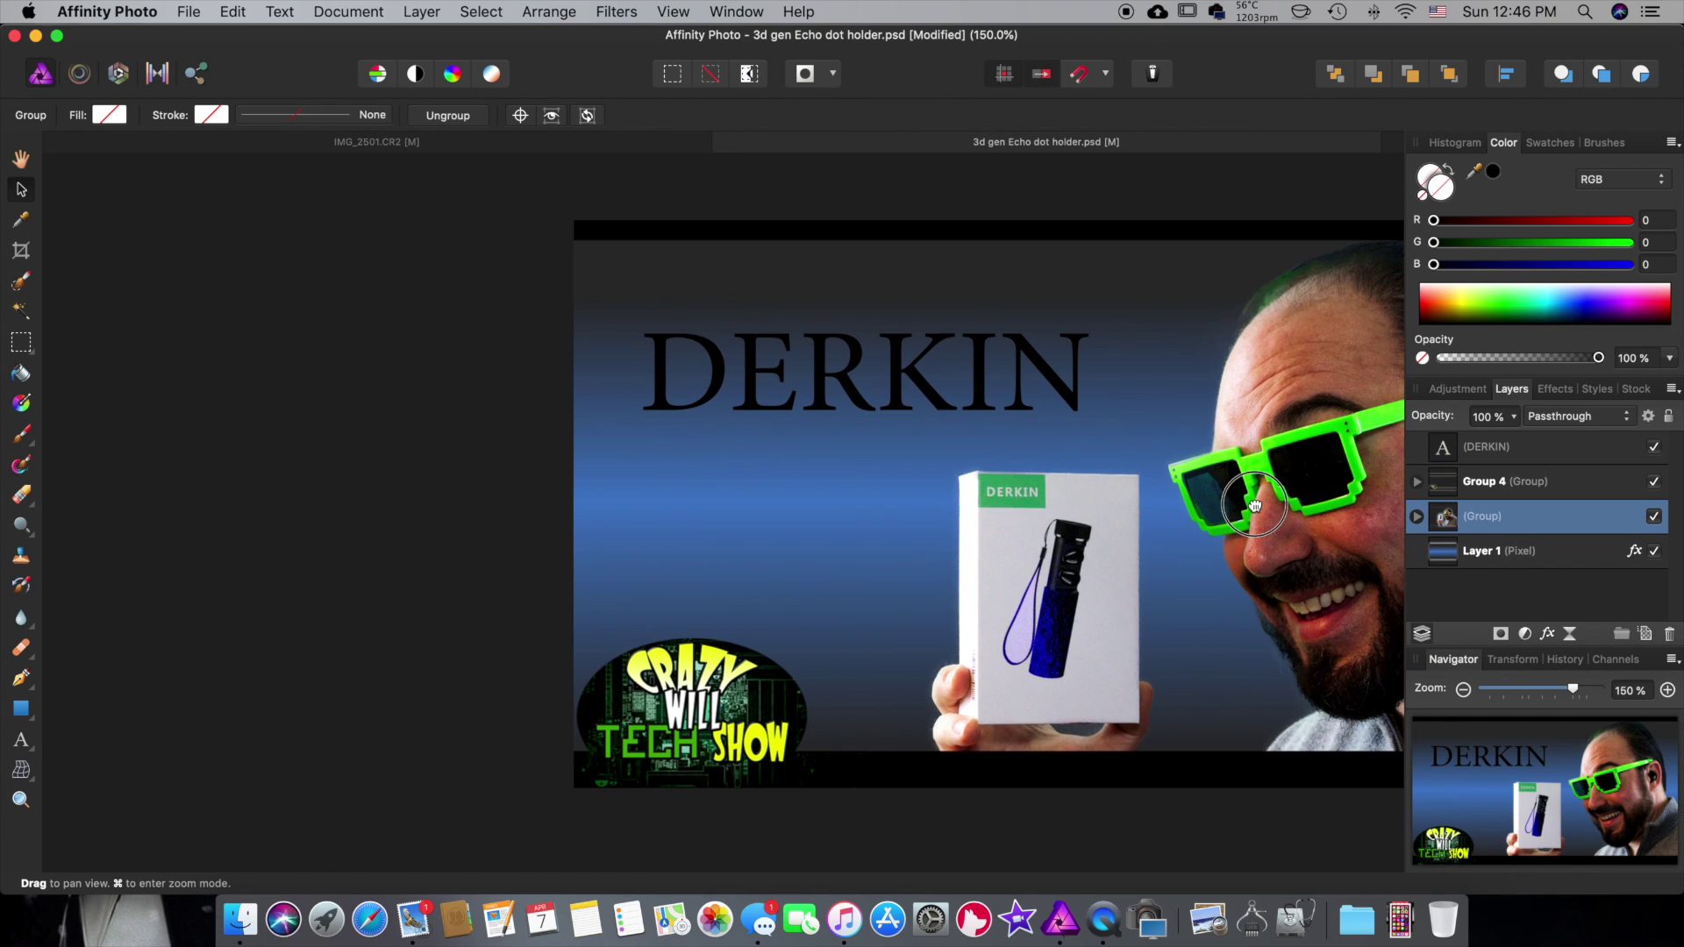
# - Fill the DERKIN text with the green sampled from the label on the box
pyautogui.click(1470, 446)
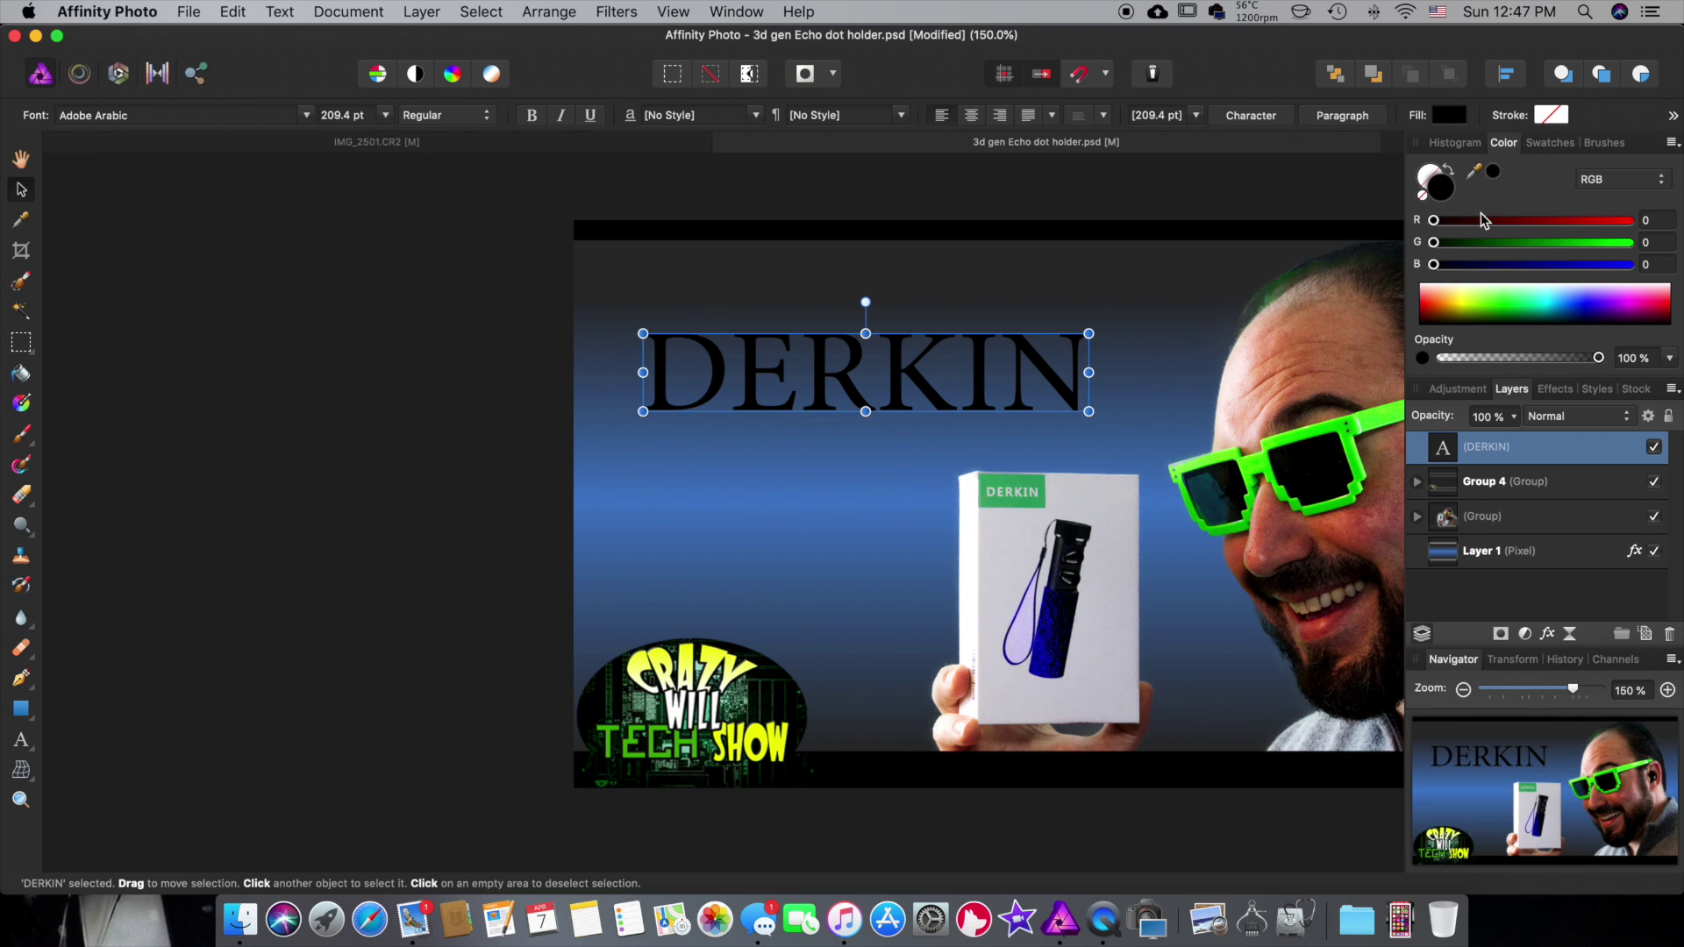
pyautogui.moveTo(1496, 180); pyautogui.dragTo(1033, 478)
pyautogui.click(1495, 172)
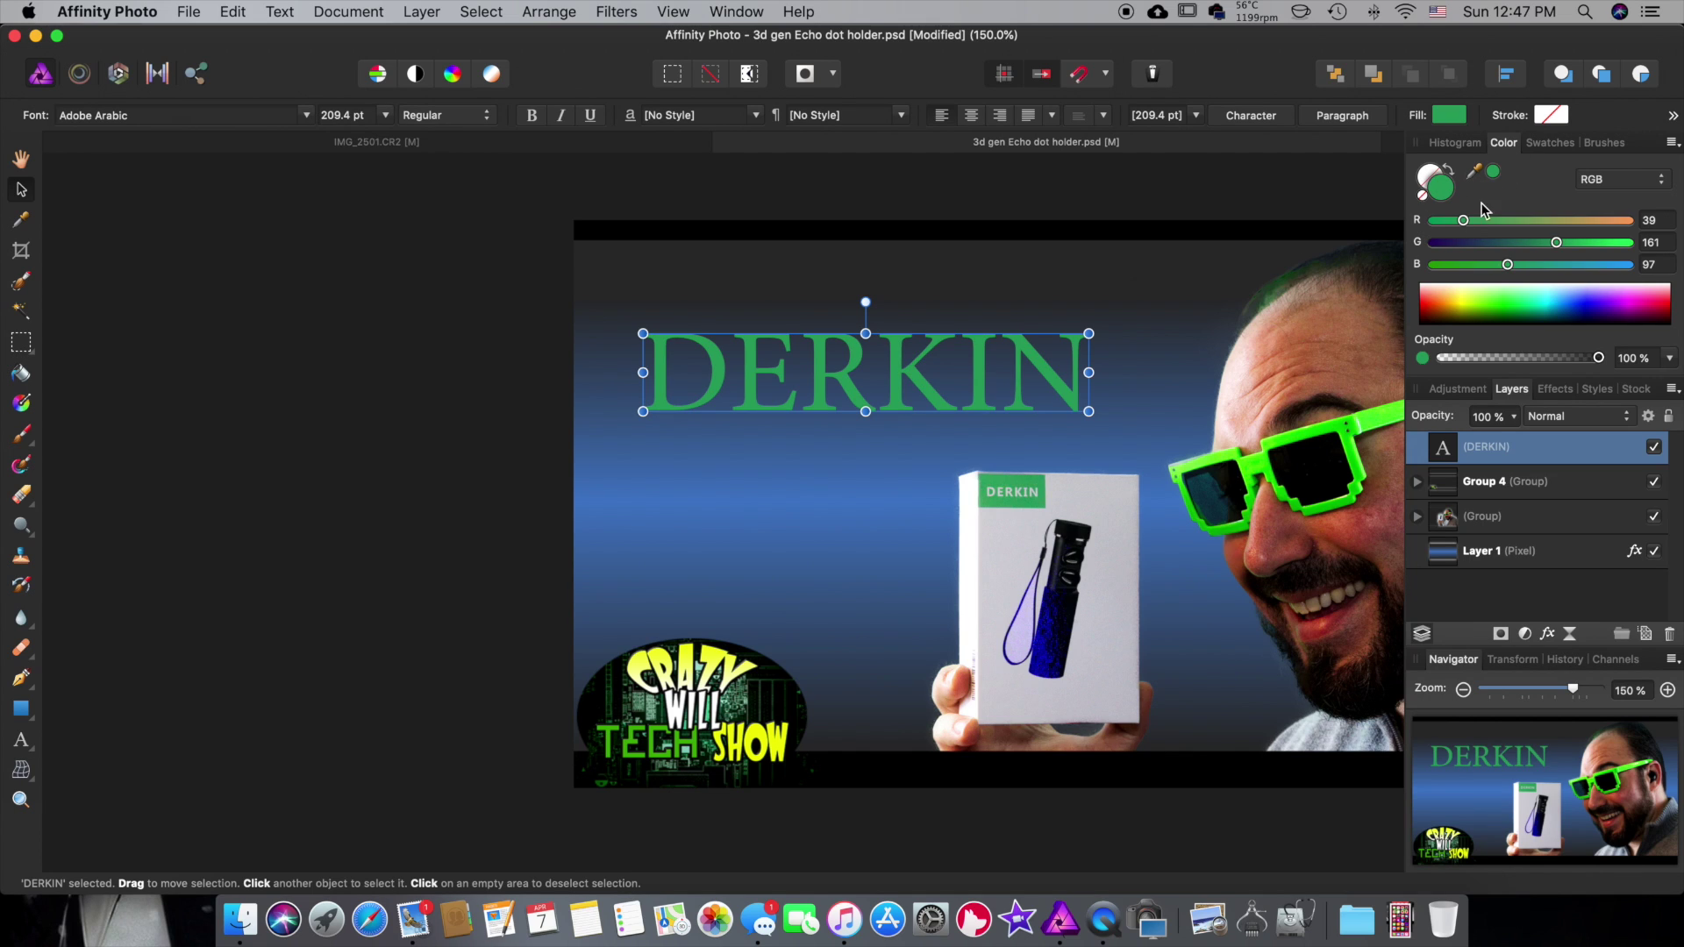
pyautogui.moveTo(1475, 172); pyautogui.dragTo(1028, 486)
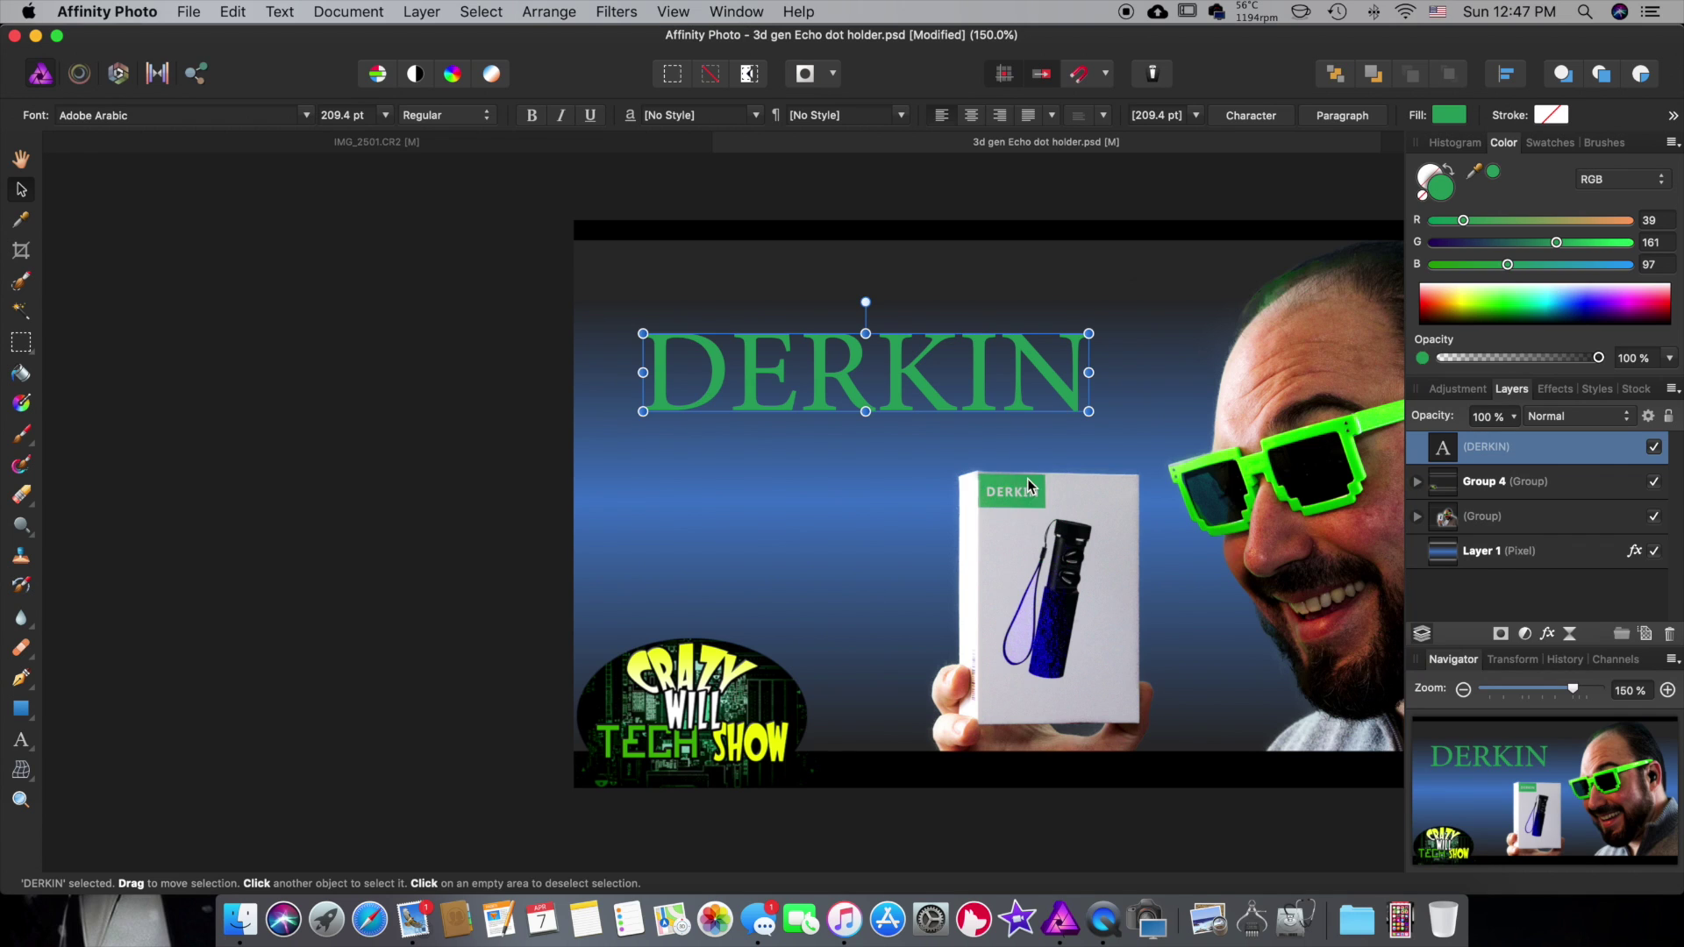
pyautogui.click(1495, 173)
# - Browse the fonts on the DERKIN text and set it to Beirut
pyautogui.click(176, 115)
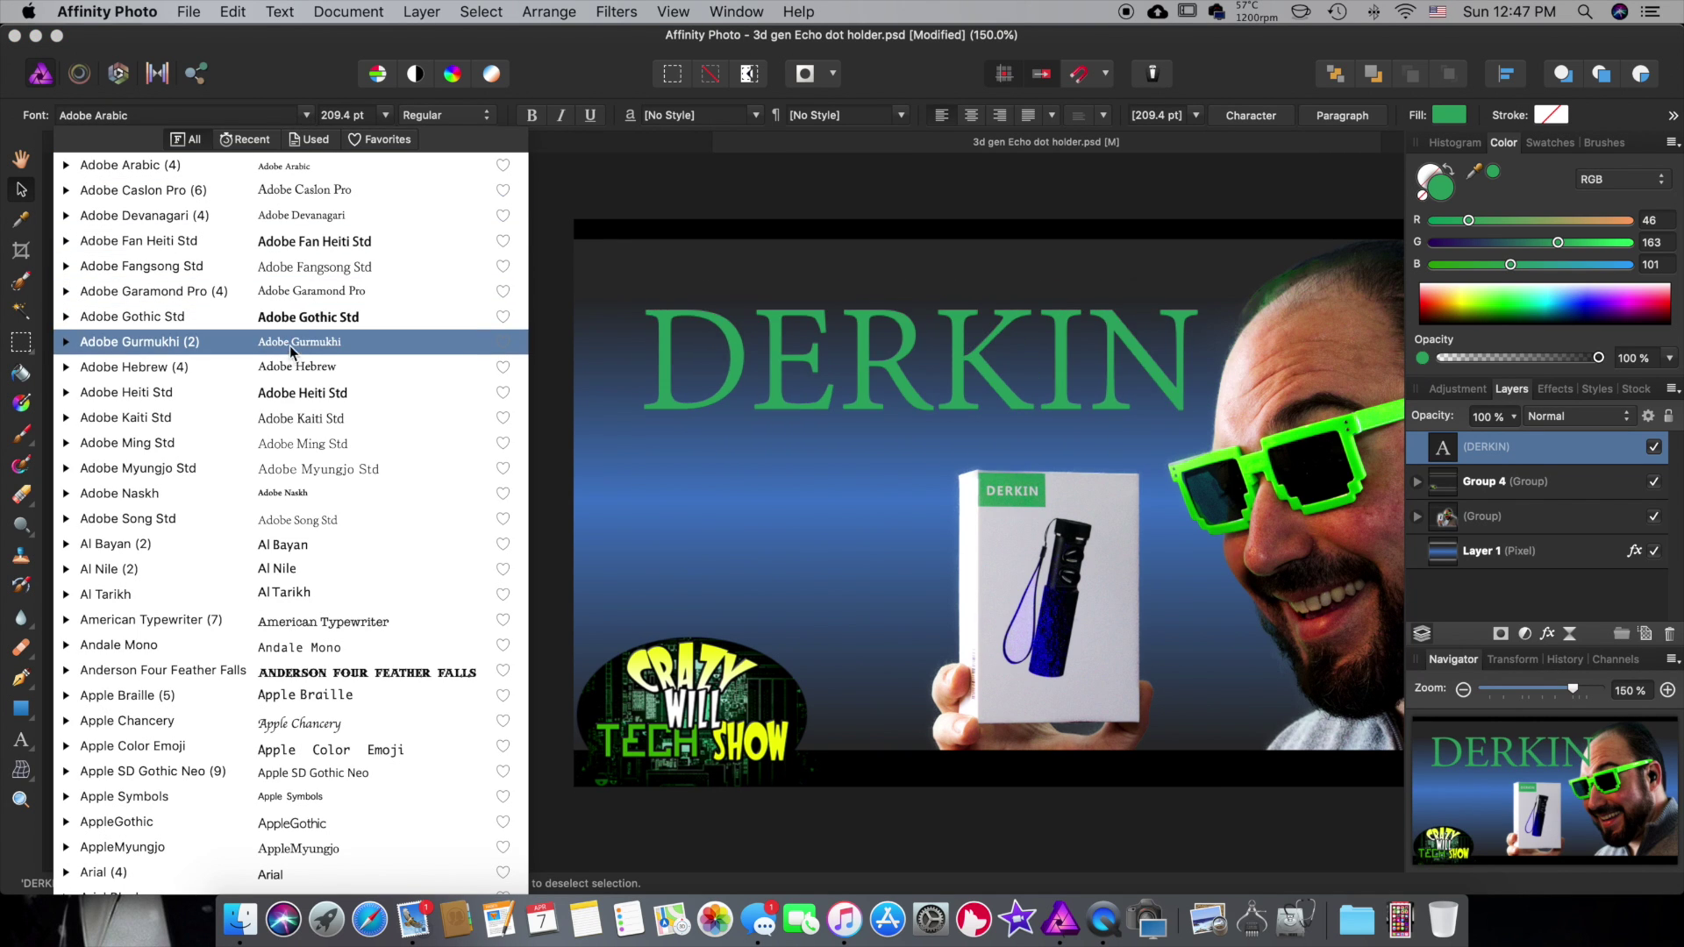
pyautogui.press('Down')
pyautogui.press('Down')
pyautogui.press('Down')
pyautogui.press('Down')
pyautogui.press('Down')
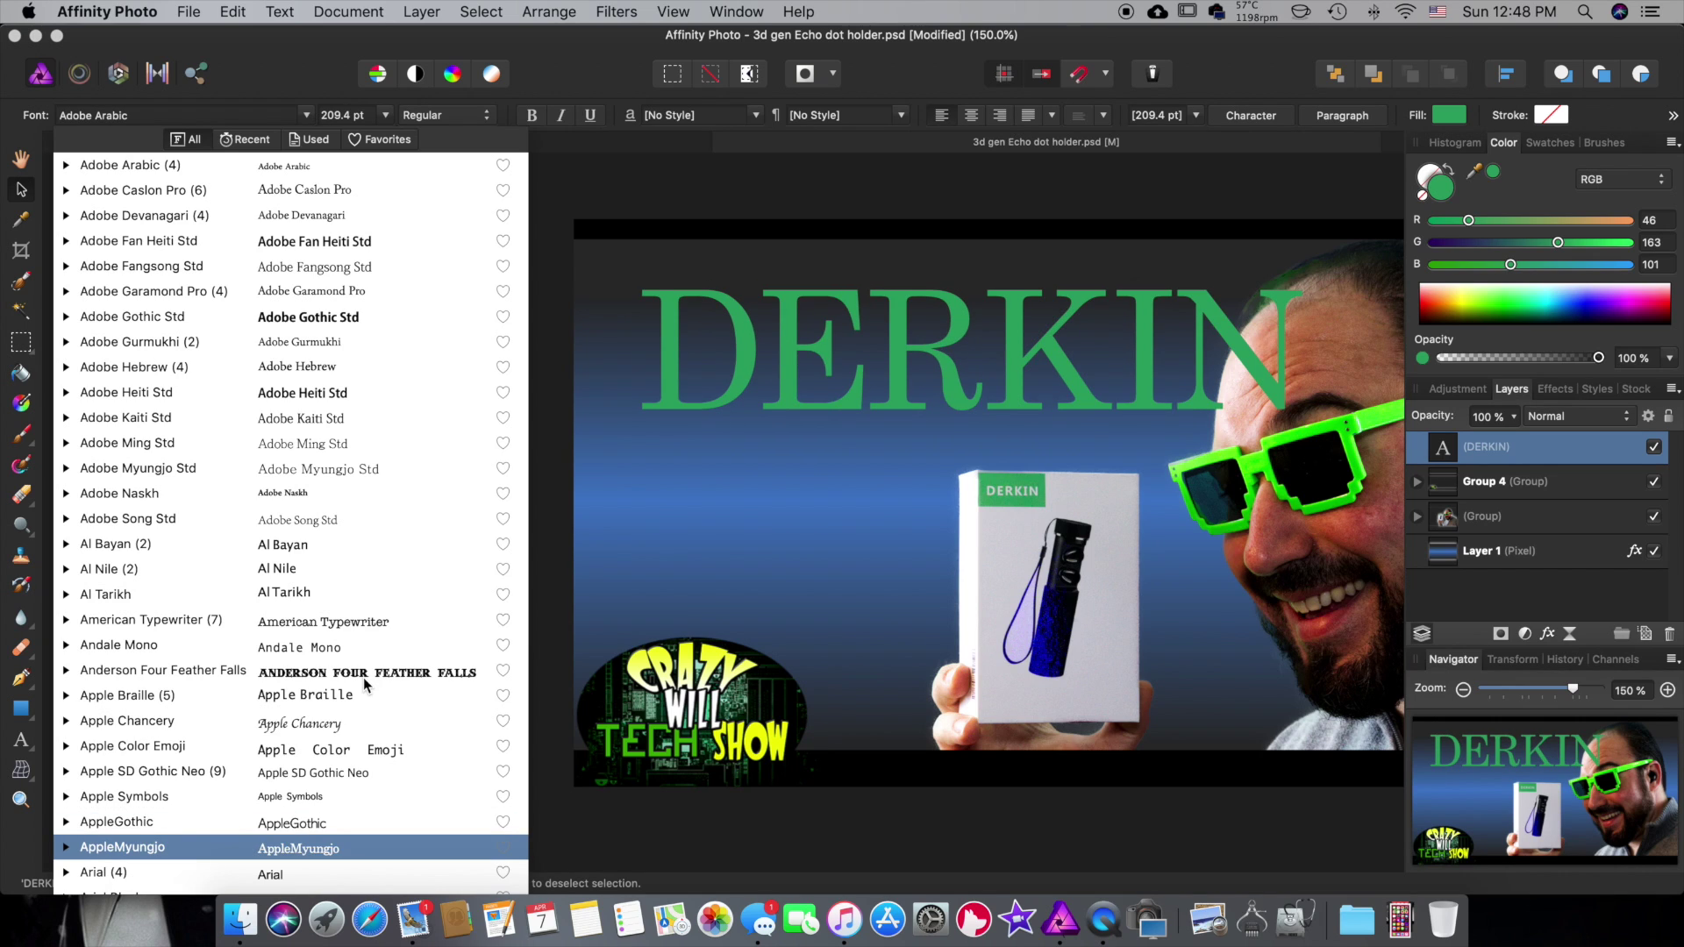
pyautogui.press('Up')
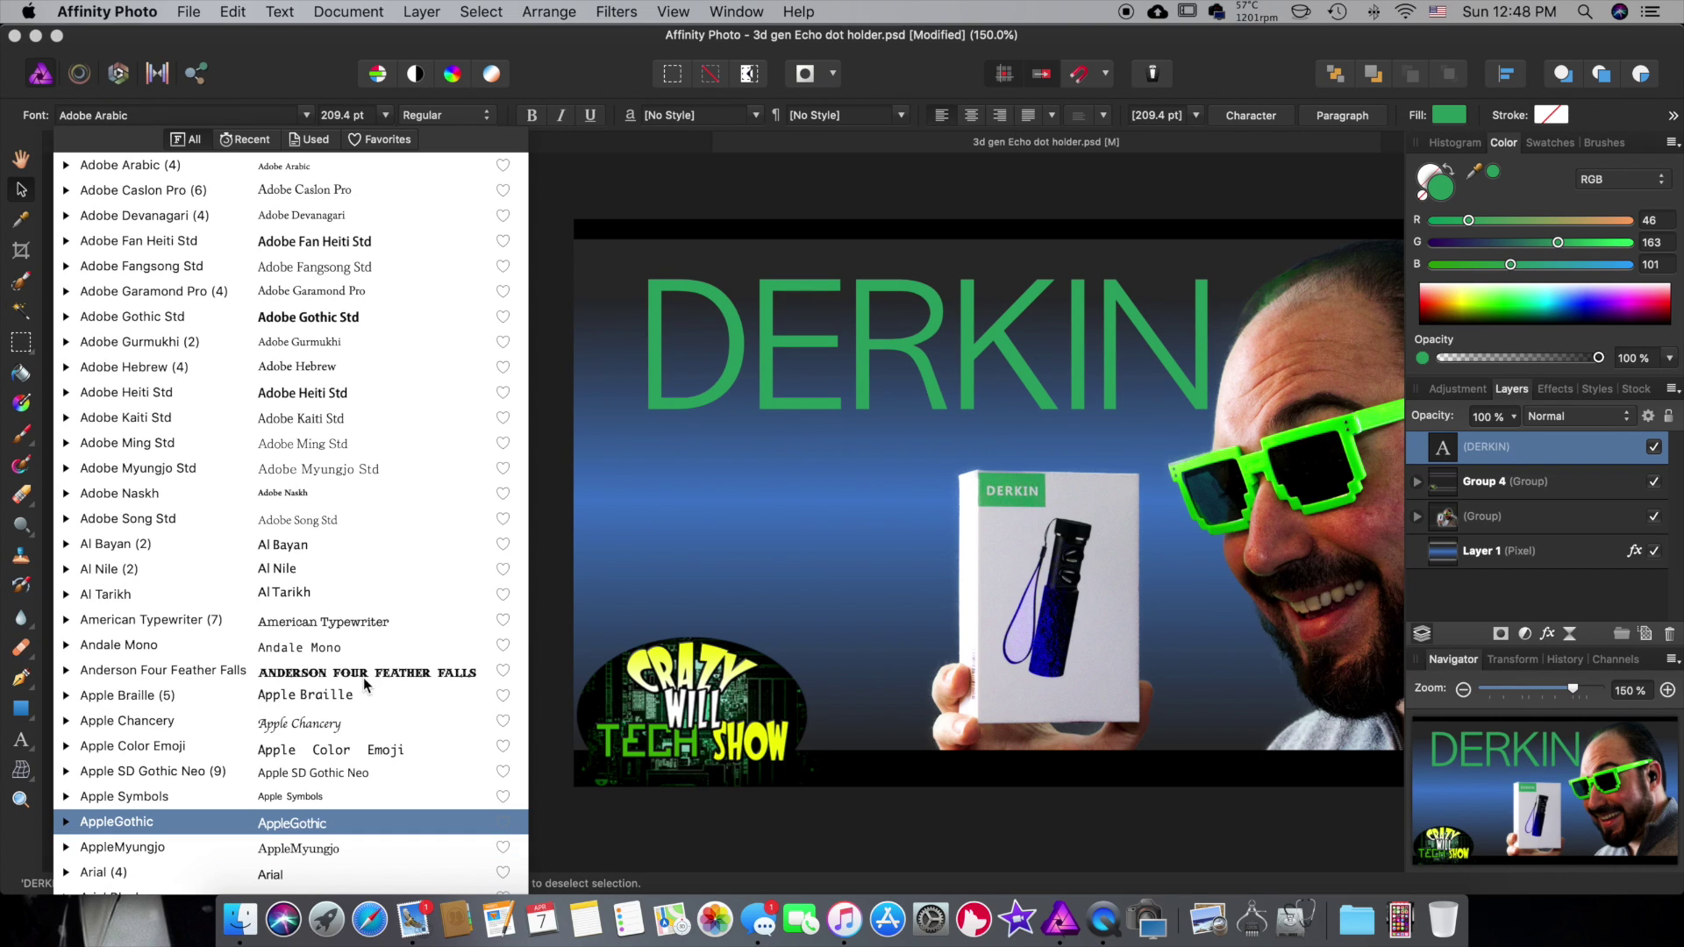
pyautogui.press('Down')
pyautogui.press('Down')
pyautogui.press('Down')
pyautogui.press('Down')
pyautogui.press('Down')
pyautogui.press('Down')
pyautogui.press('Down')
pyautogui.press('Down')
pyautogui.press('Down')
pyautogui.press('Down')
pyautogui.press('Down')
pyautogui.press('Down')
pyautogui.press('Down')
pyautogui.press('Down')
pyautogui.press('Down')
pyautogui.press('Down')
pyautogui.press('Down')
pyautogui.press('Down')
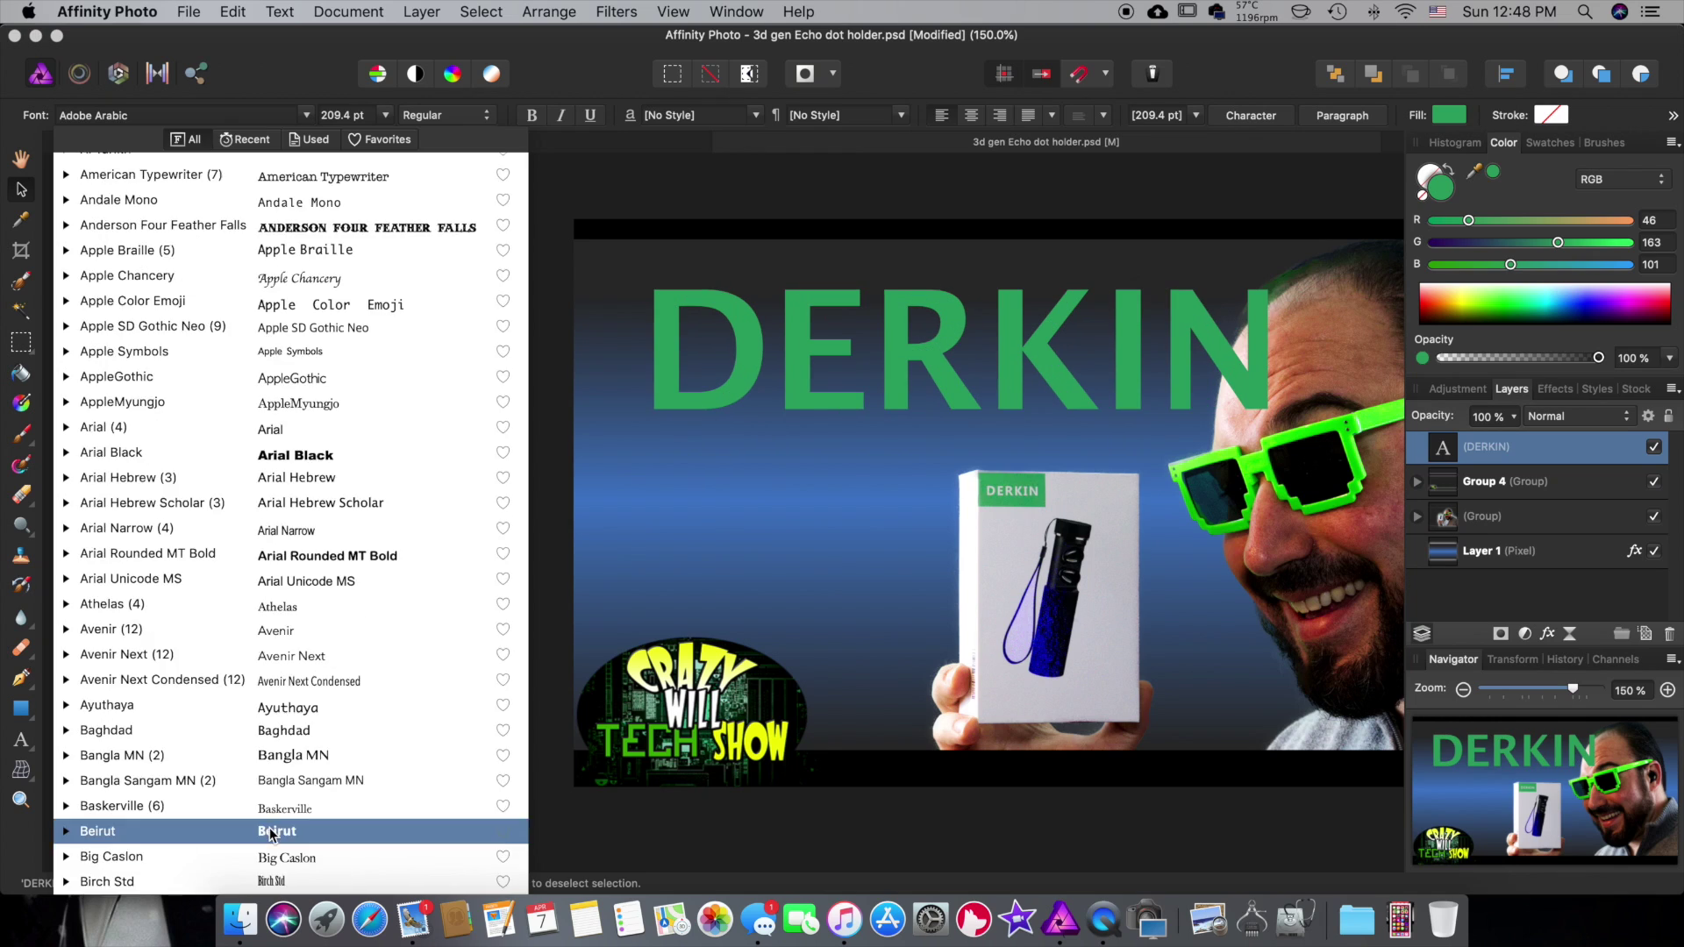
pyautogui.press('Return')
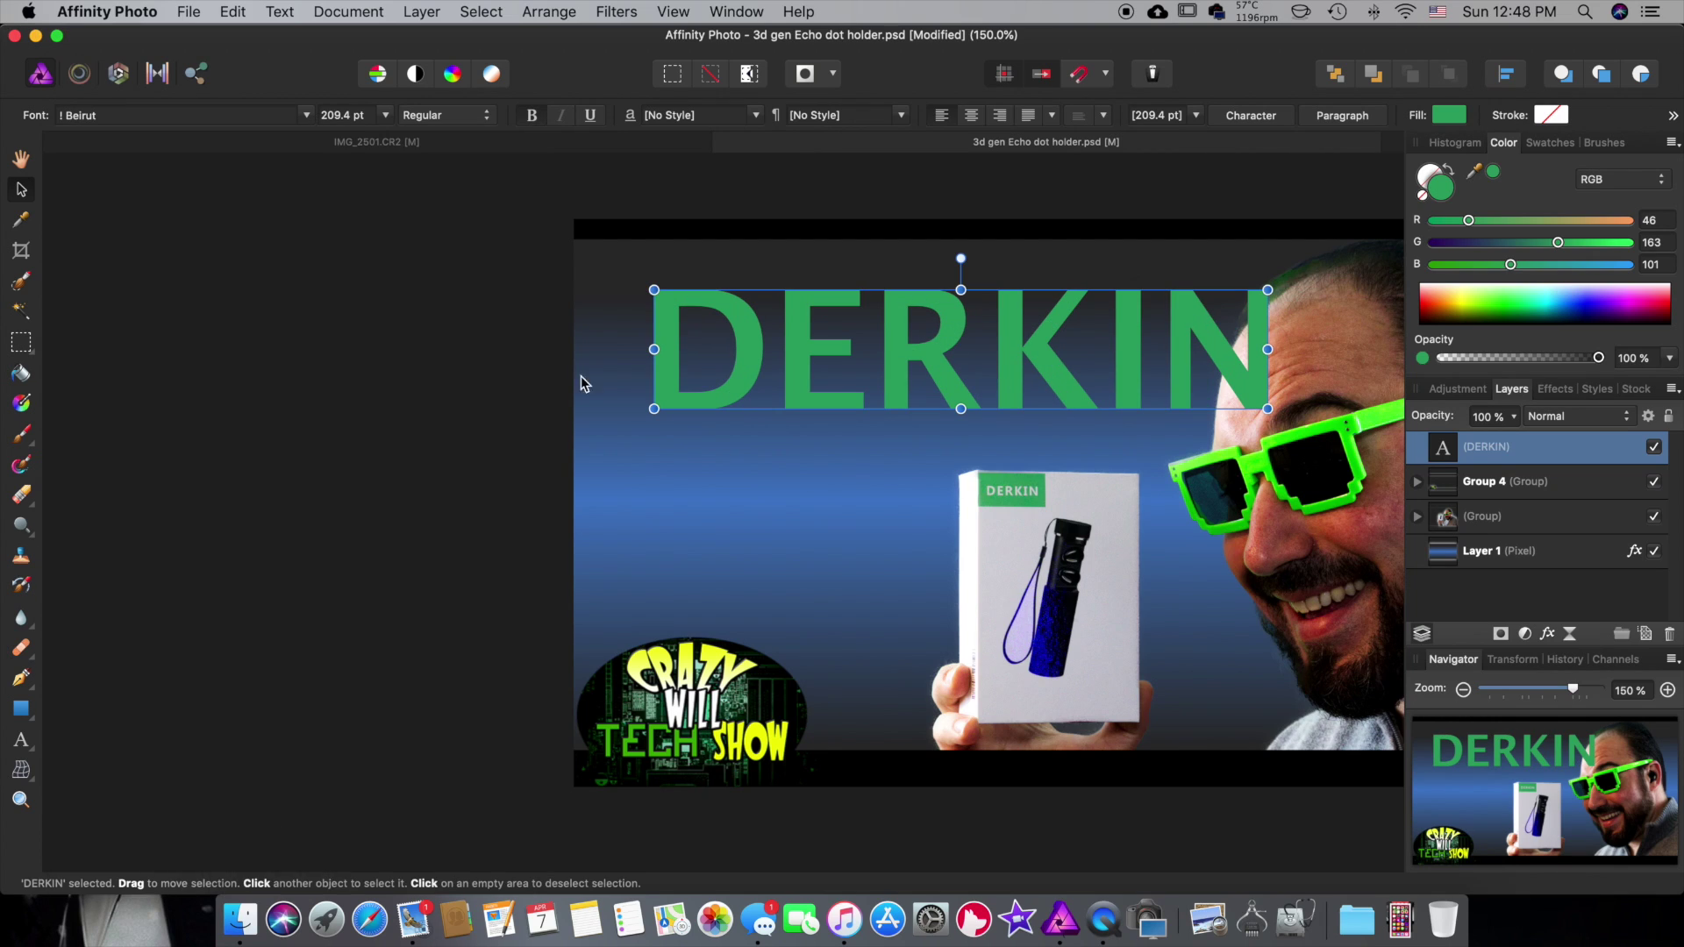
# - Scale the DERKIN text down to about 130.7 pt and place it in the thumbnail's upper-left area, clear of the man's face
pyautogui.click(385, 115)
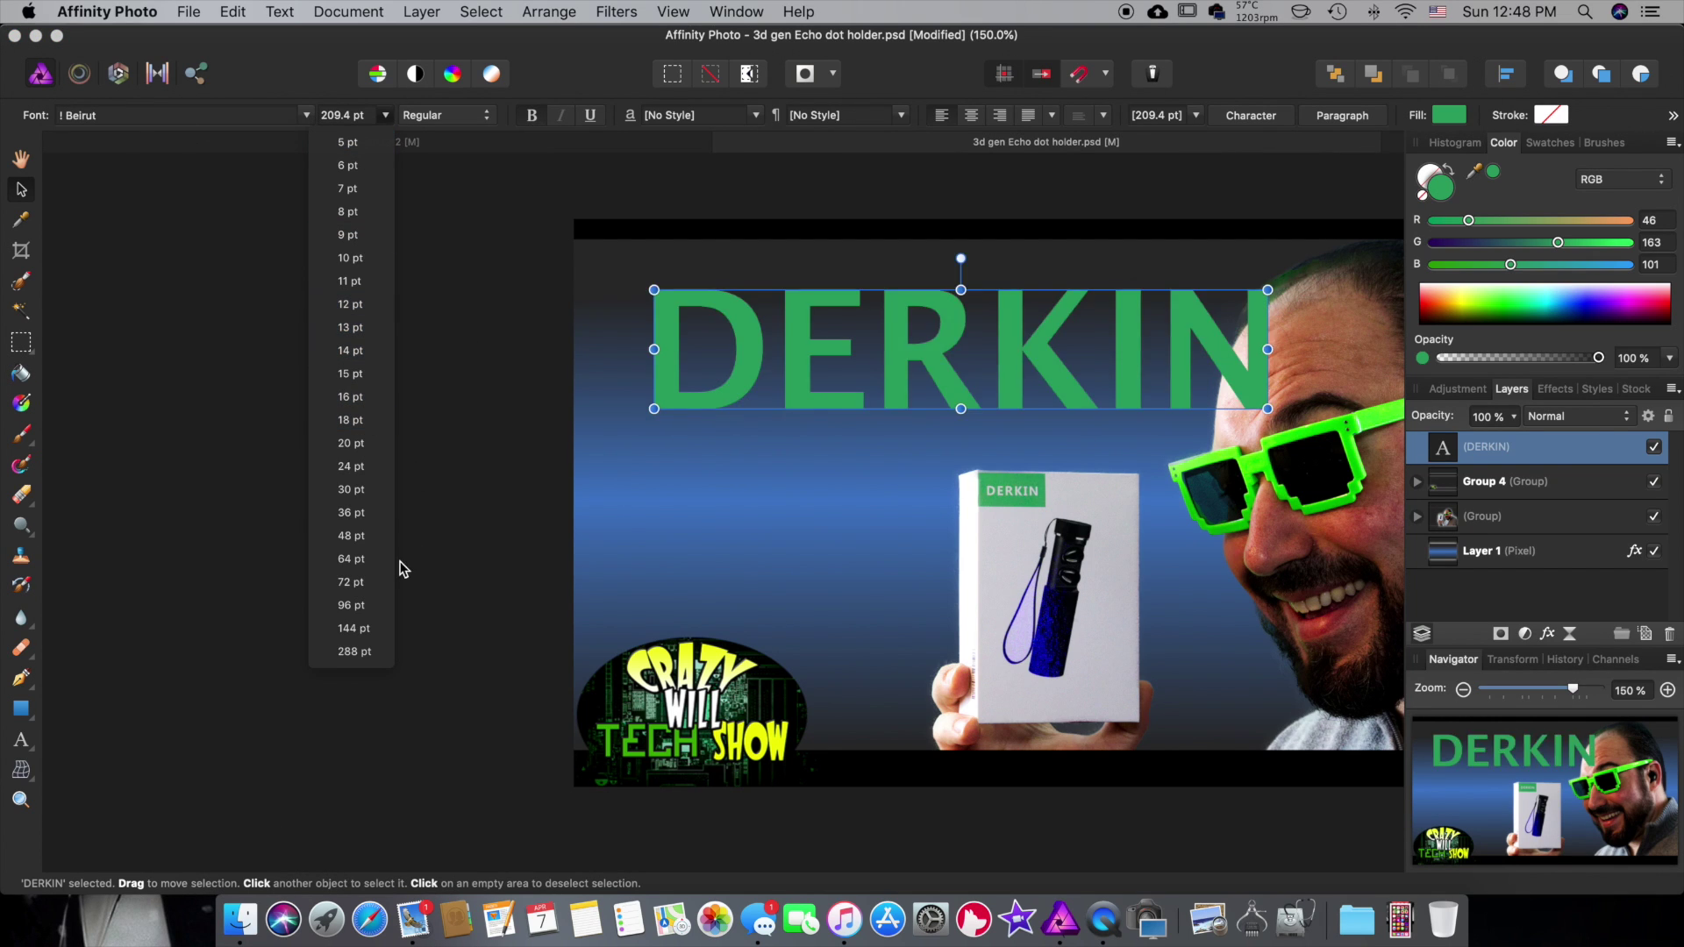
pyautogui.click(353, 628)
pyautogui.moveTo(1072, 409); pyautogui.dragTo(1131, 422)
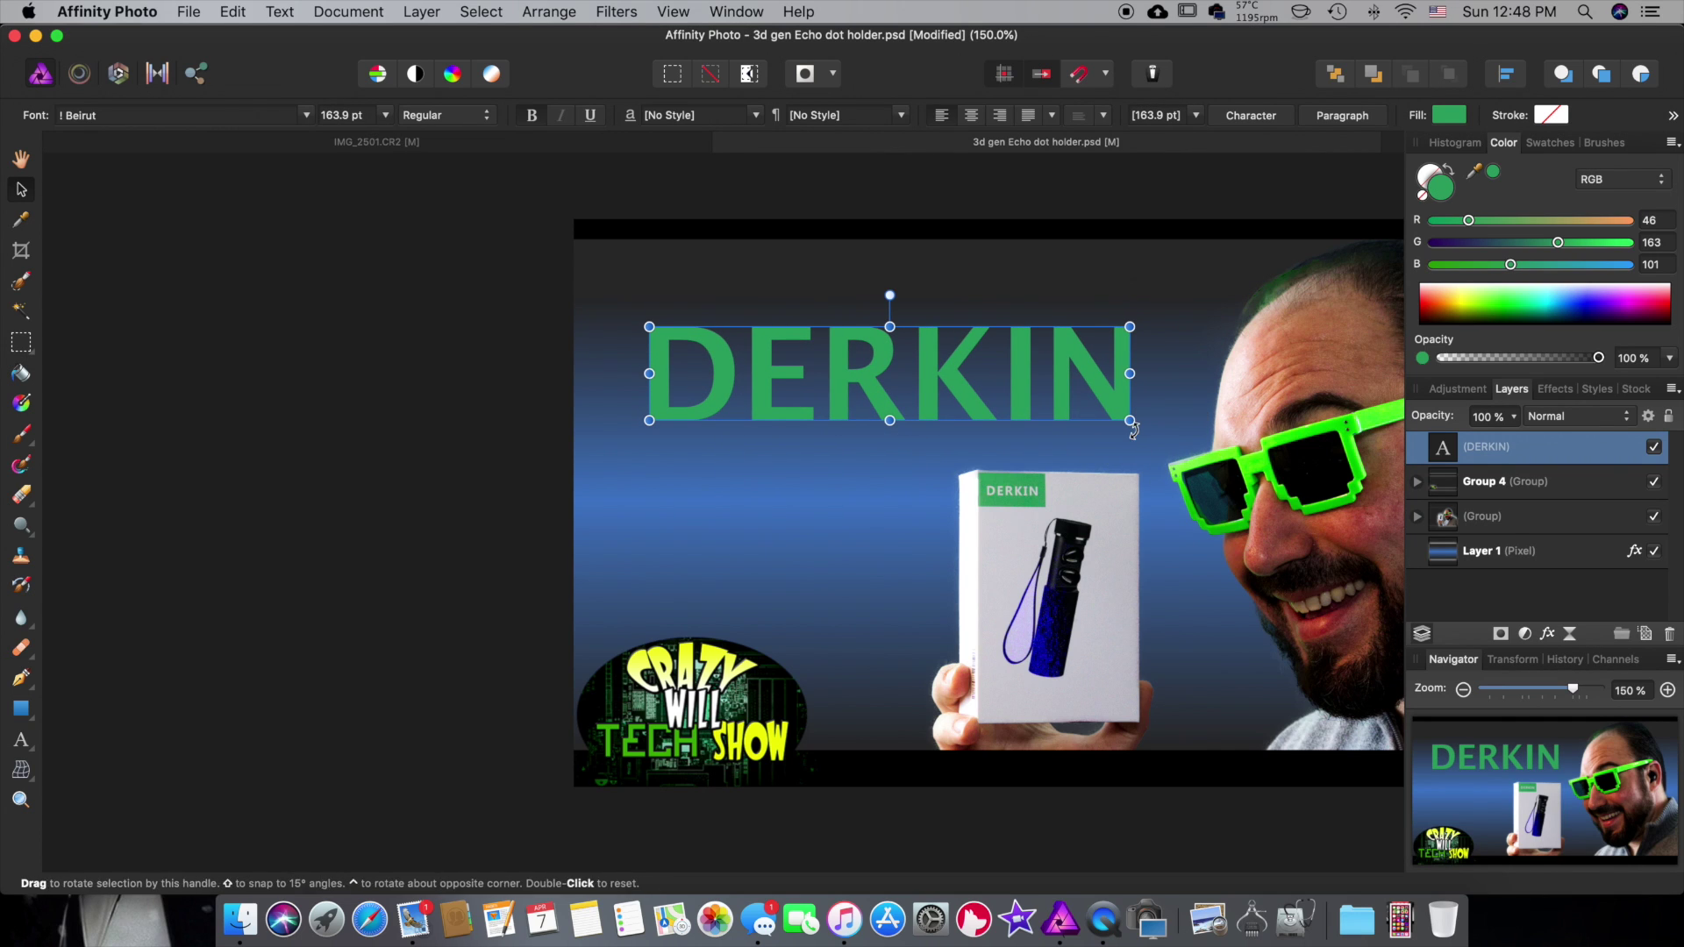
pyautogui.moveTo(933, 366); pyautogui.dragTo(914, 342)
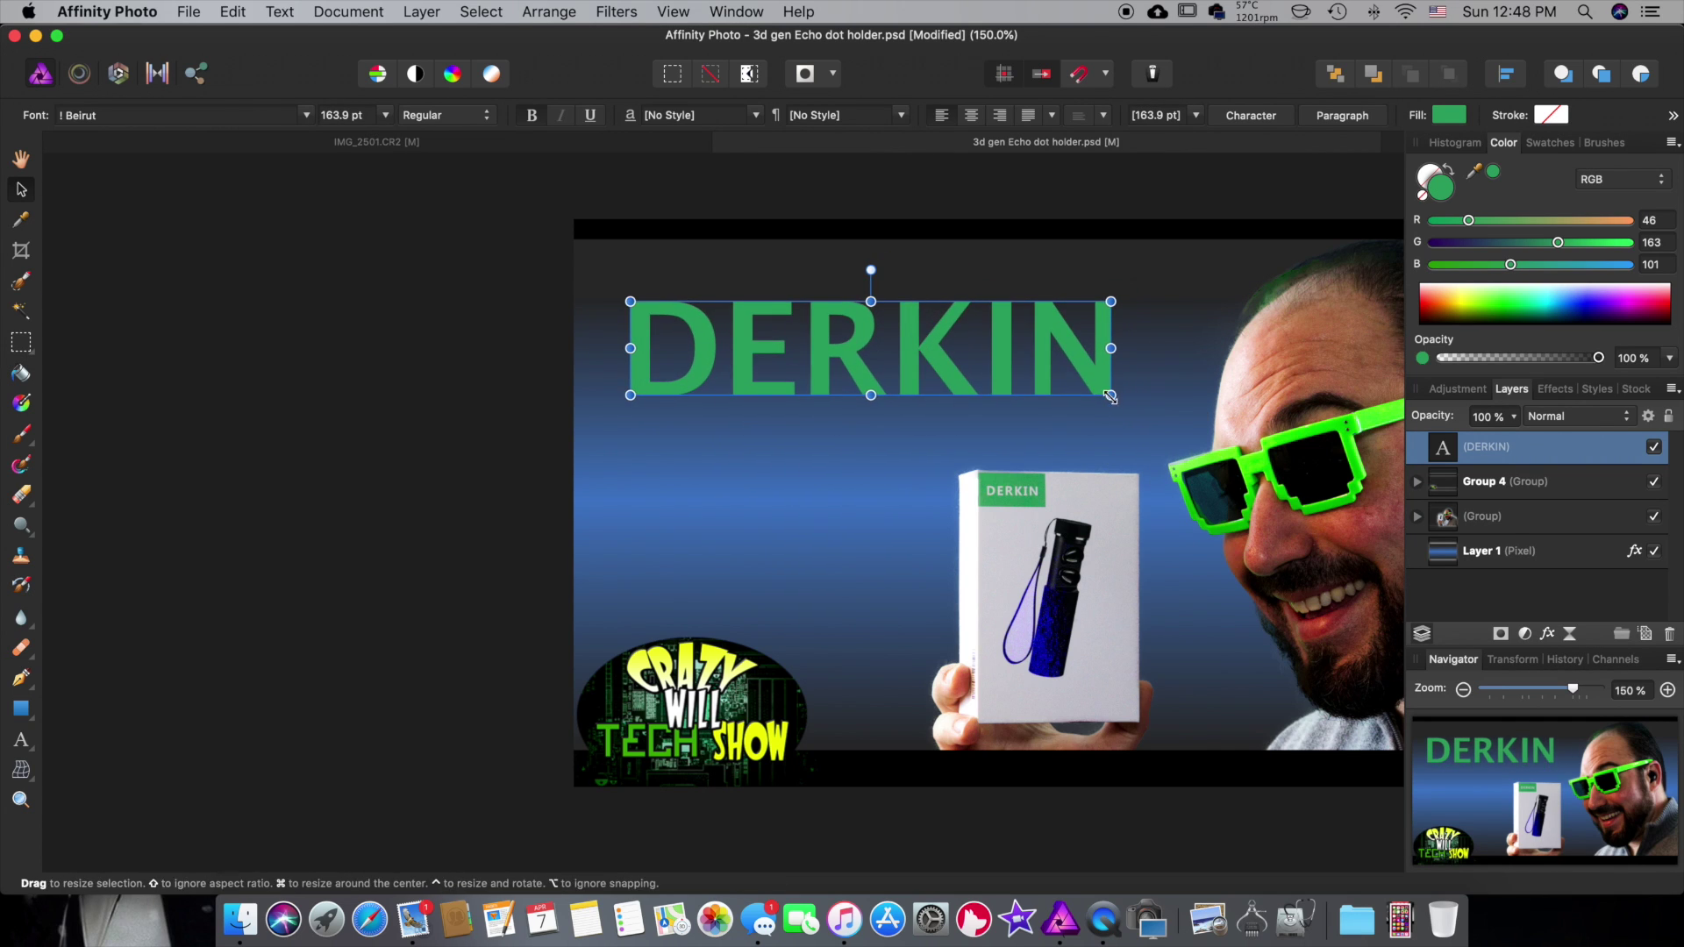
pyautogui.moveTo(1111, 396); pyautogui.dragTo(981, 526)
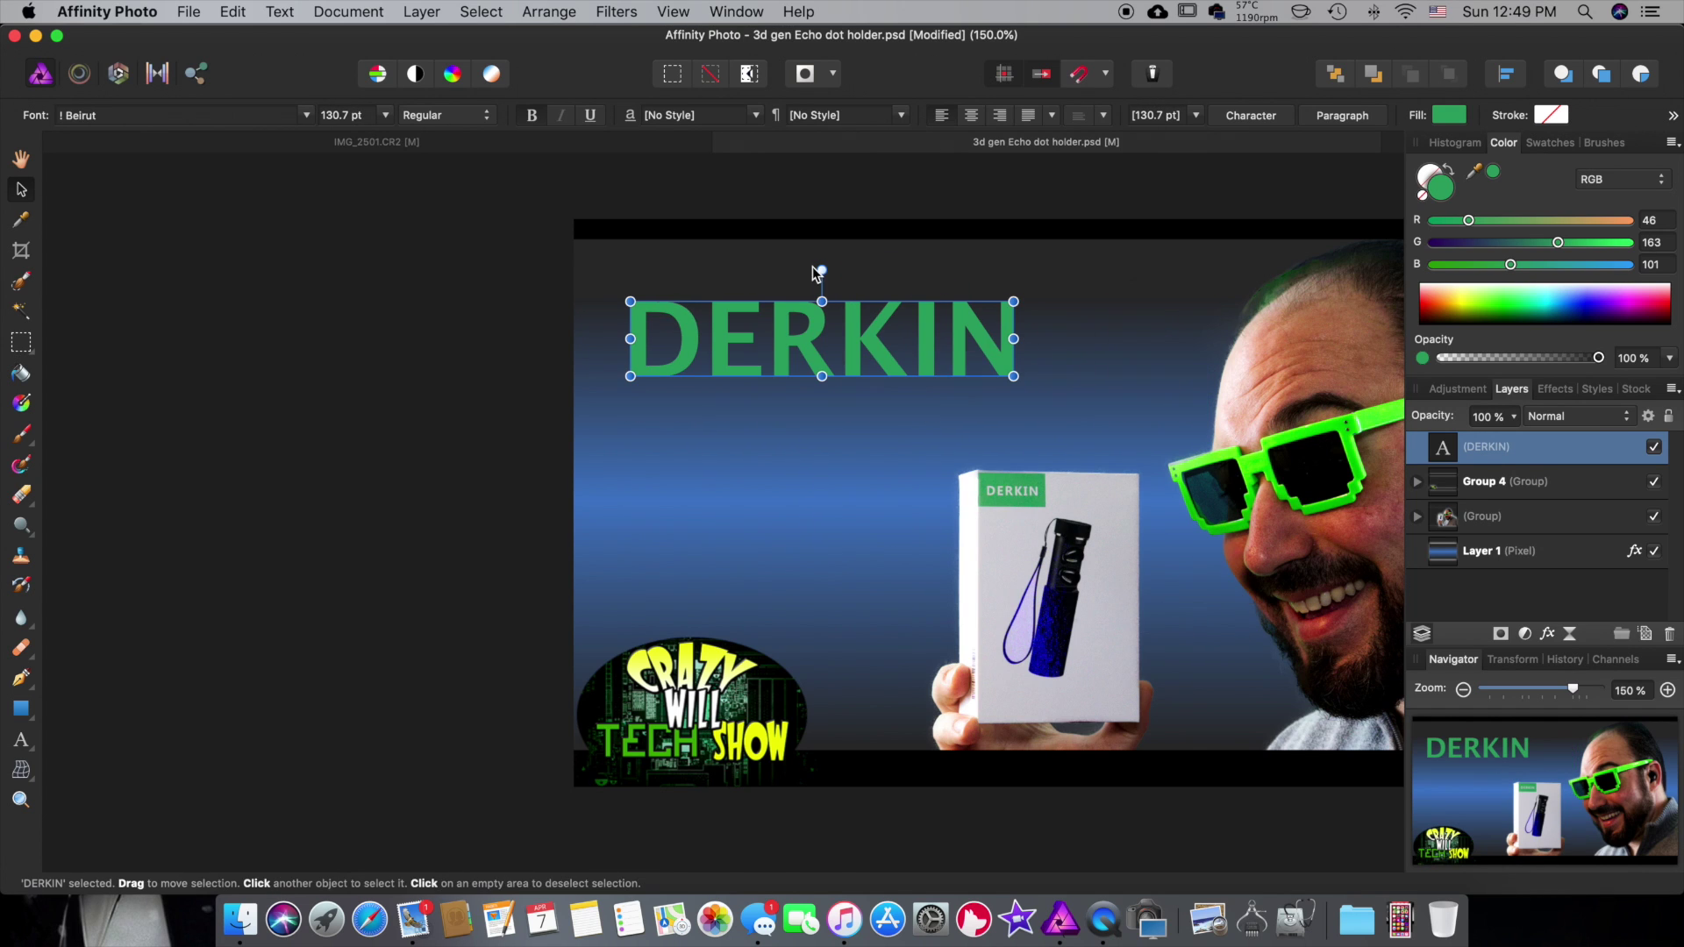
pyautogui.moveTo(822, 270); pyautogui.dragTo(872, 286)
pyautogui.press('super+z')
pyautogui.press('super+z')
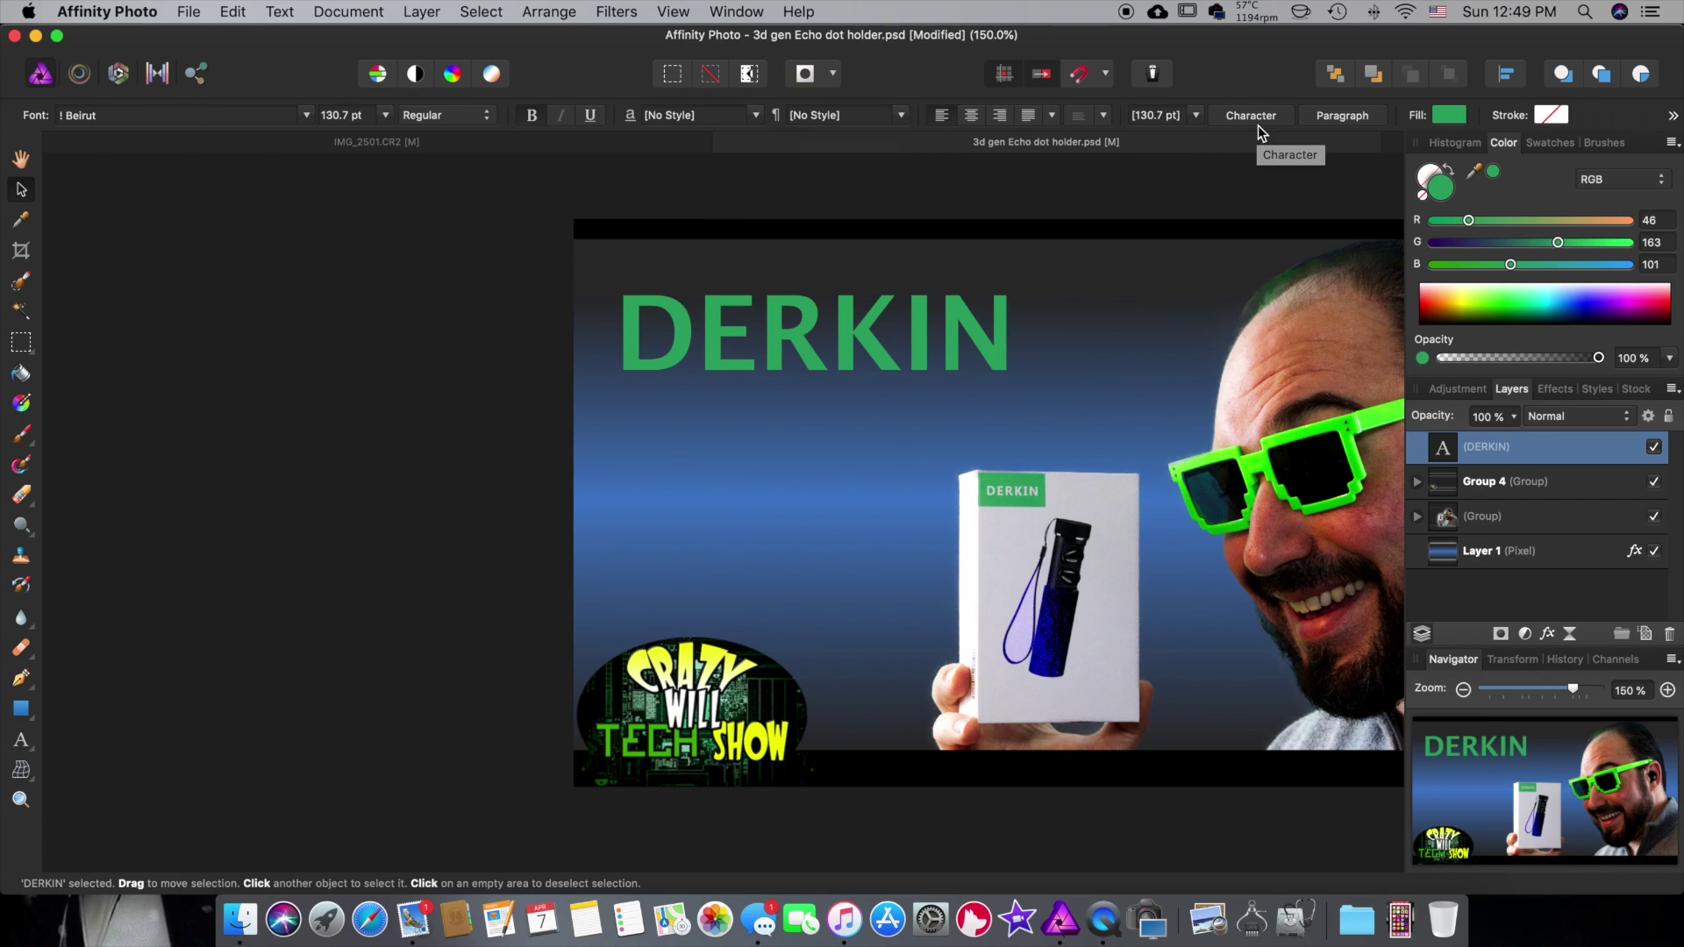
# - Open the floating character settings for the DERKIN text, set tracking to 50‰ and horizontal scale to 98%, and keep the green fill
pyautogui.click(1269, 124)
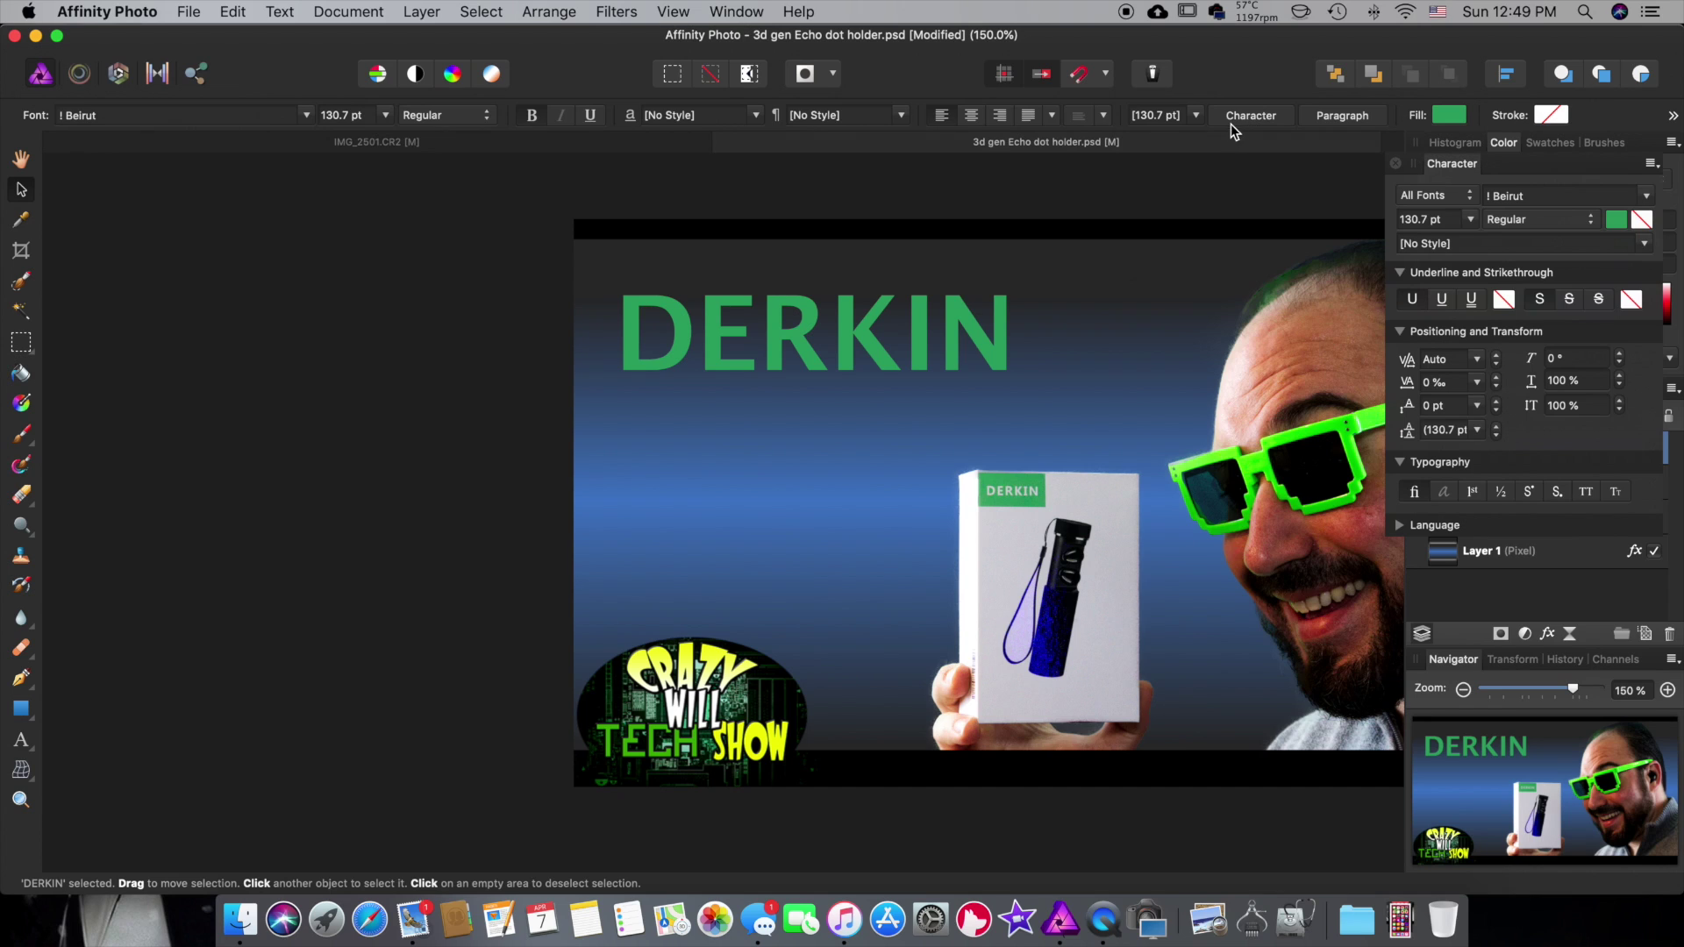
pyautogui.moveTo(1541, 163); pyautogui.dragTo(409, 218)
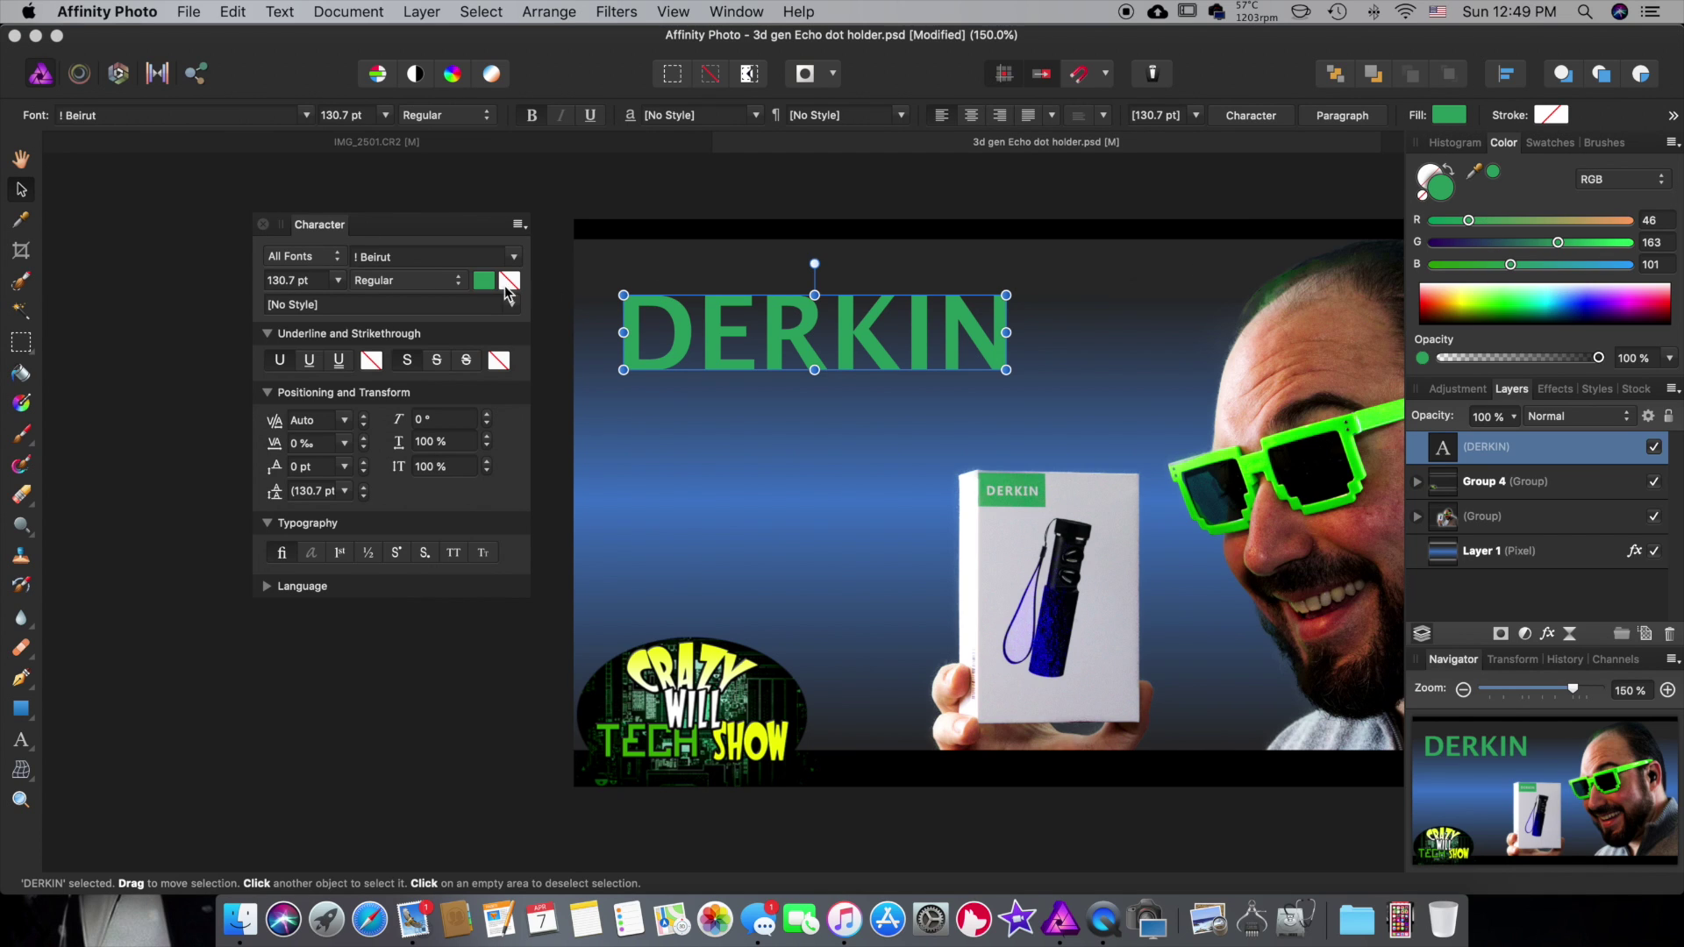
pyautogui.moveTo(283, 231)
pyautogui.mouseDown()
pyautogui.moveTo(488, 270)
pyautogui.moveTo(1459, 82)
pyautogui.moveTo(1492, 145)
pyautogui.moveTo(1513, 145)
pyautogui.moveTo(1417, 165)
pyautogui.mouseUp()
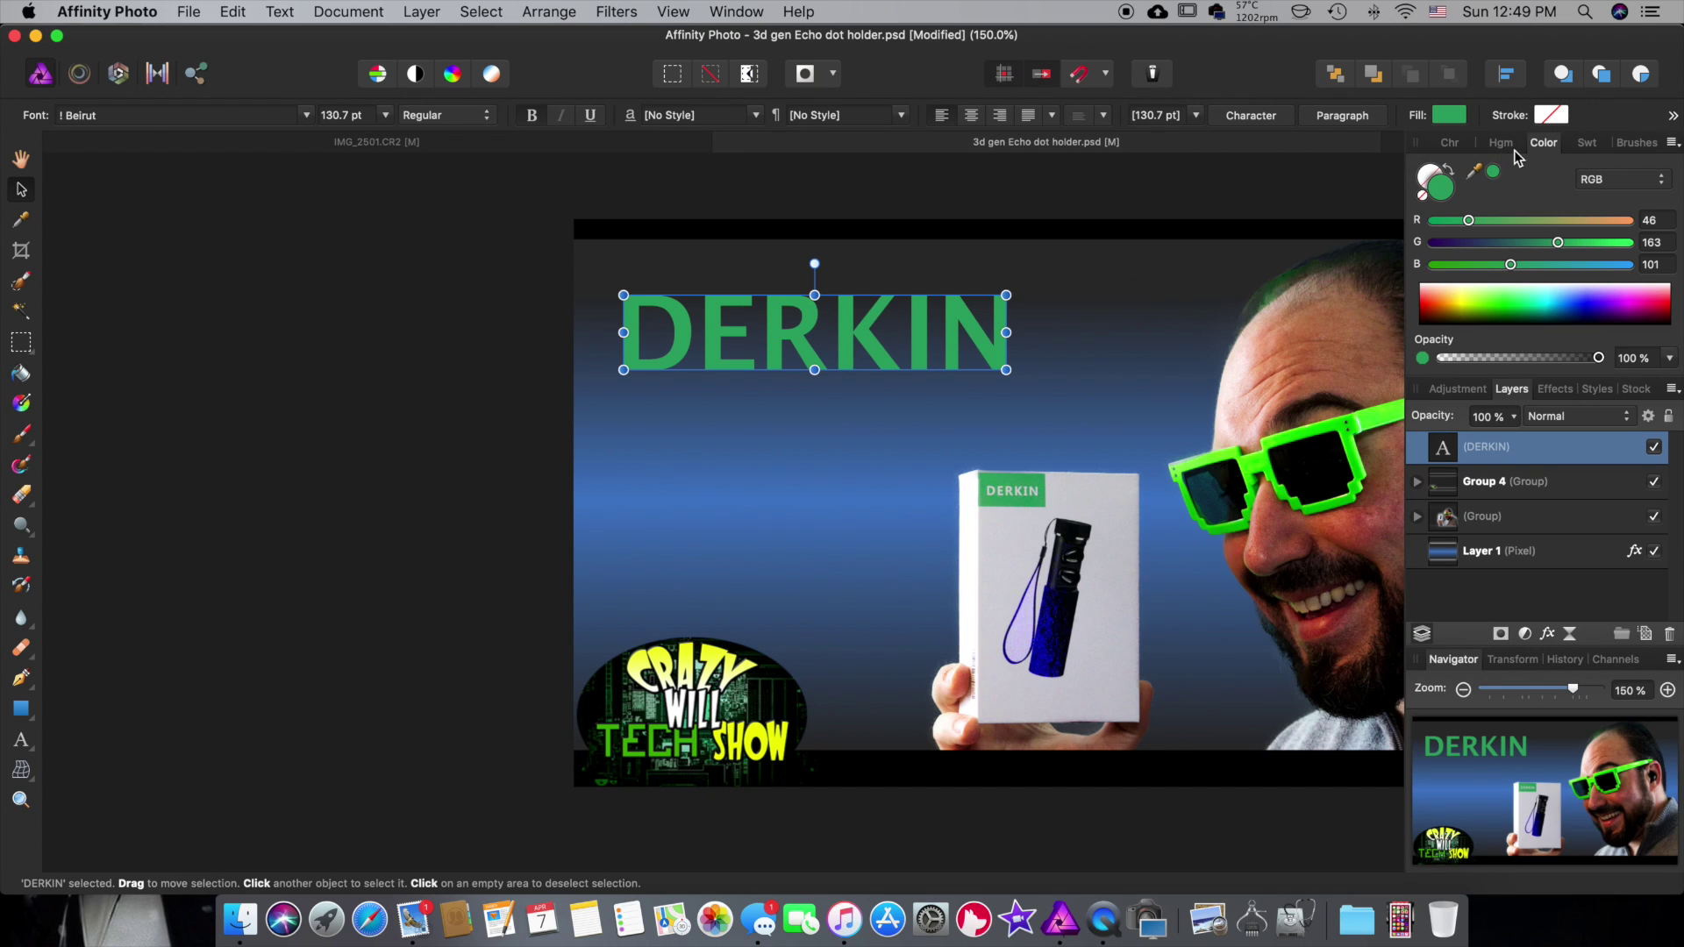
pyautogui.click(1452, 145)
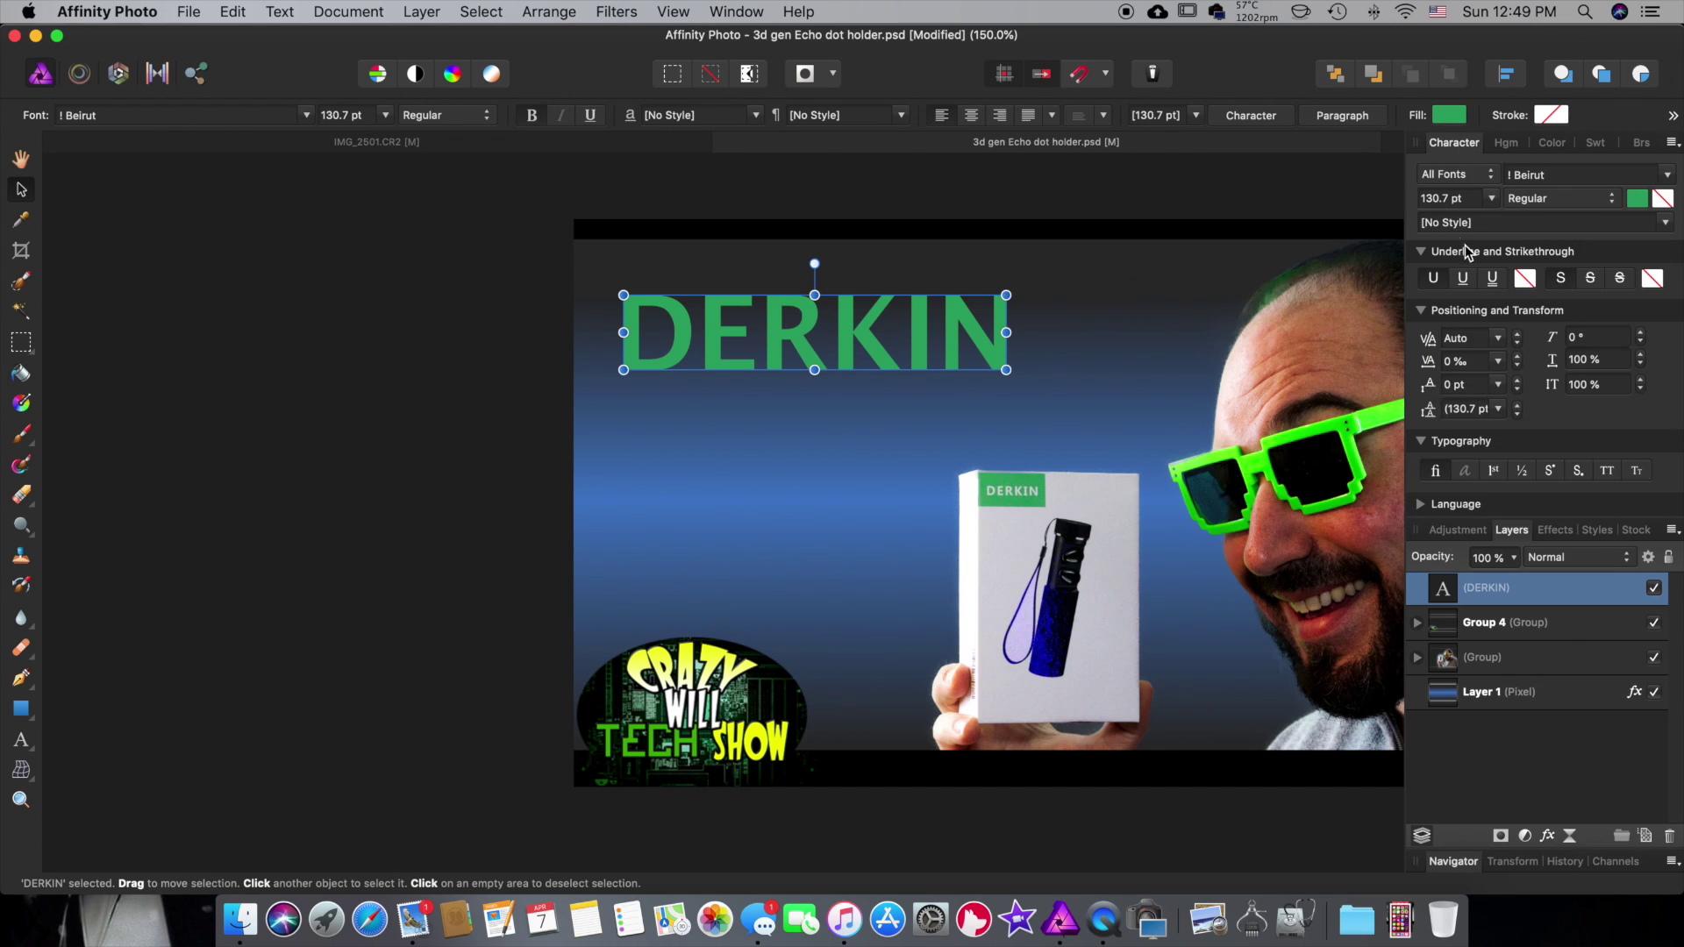
pyautogui.moveTo(1456, 143); pyautogui.dragTo(258, 226)
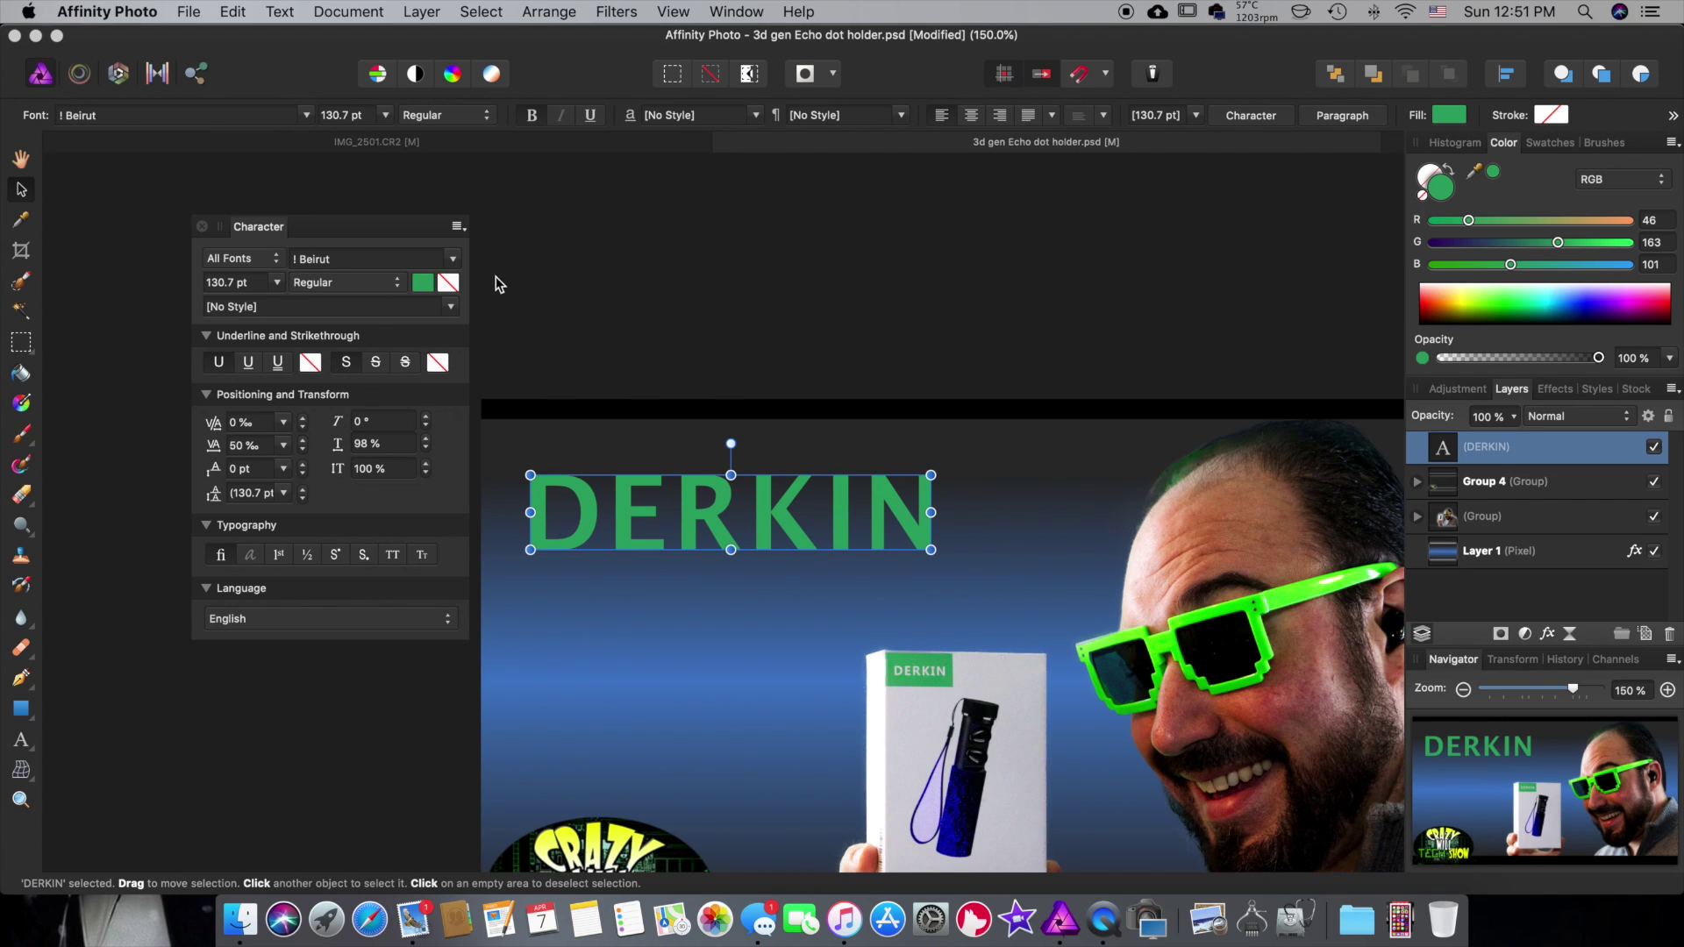
pyautogui.click(426, 291)
pyautogui.moveTo(556, 444); pyautogui.dragTo(564, 444)
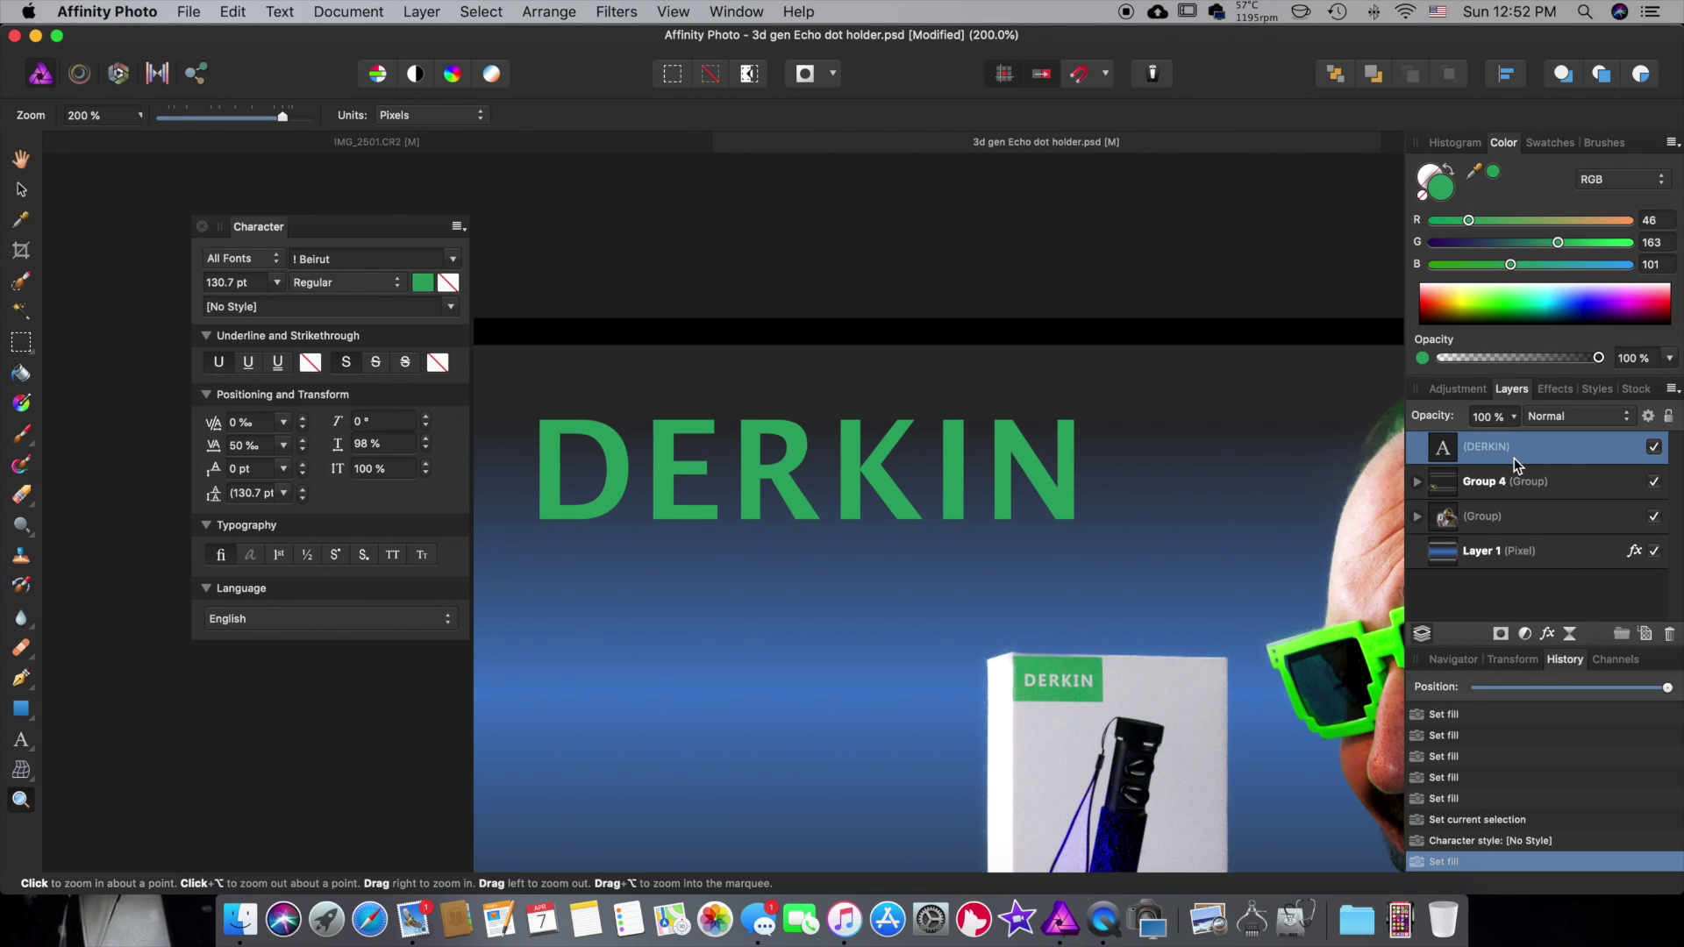
# - Open the layer effects for the DERKIN text beside the artwork and try a Gaussian Blur
pyautogui.click(1549, 639)
pyautogui.moveTo(759, 219); pyautogui.dragTo(369, 322)
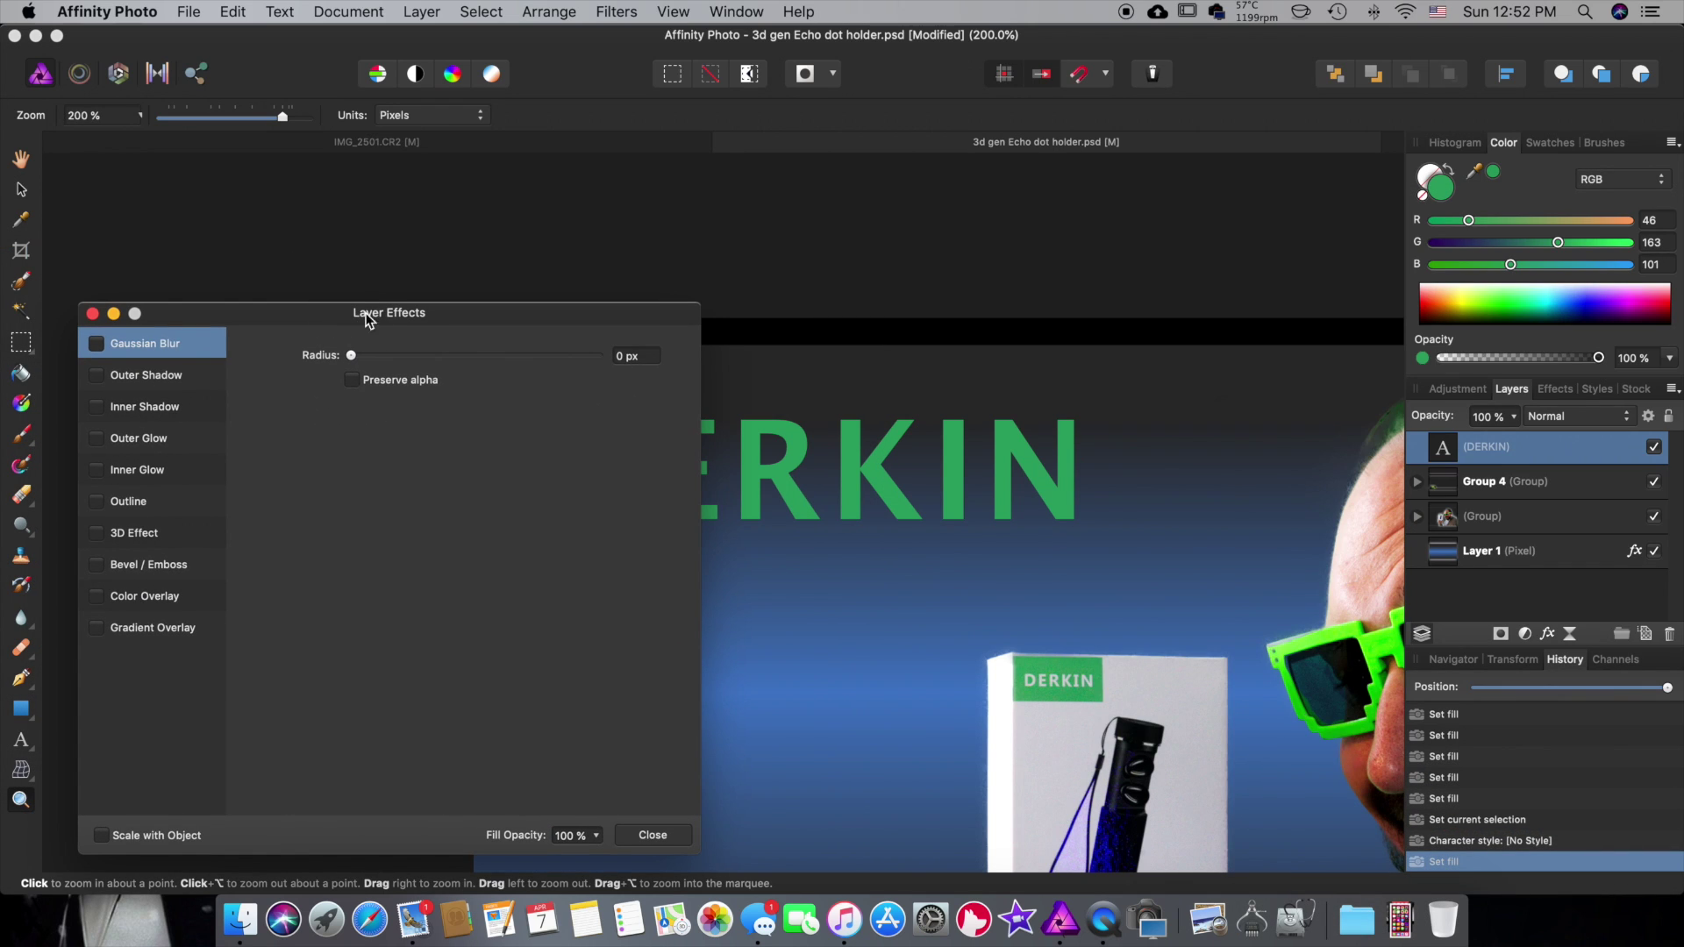
pyautogui.moveTo(1000, 395); pyautogui.dragTo(1252, 319)
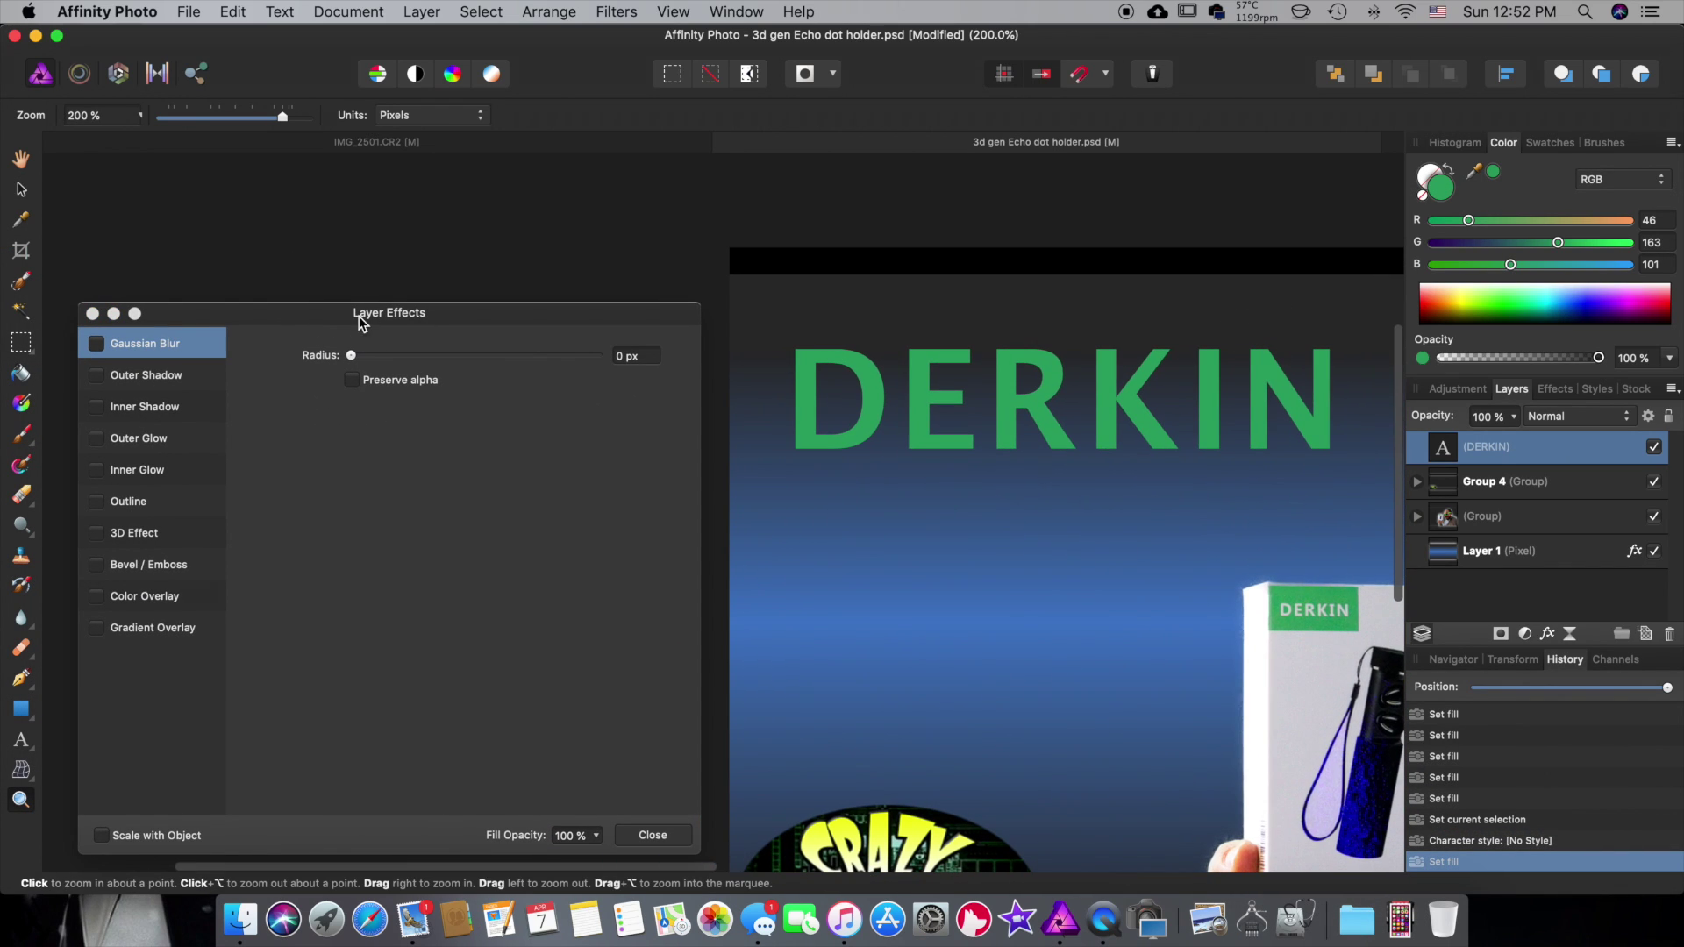
pyautogui.moveTo(380, 313); pyautogui.dragTo(424, 247)
pyautogui.click(139, 278)
pyautogui.moveTo(395, 290); pyautogui.dragTo(523, 287)
pyautogui.click(139, 278)
# - Add an outer shadow to the DERKIN text with 24.5 px radius, 29.5 px offset and 26% intensity
pyautogui.click(139, 308)
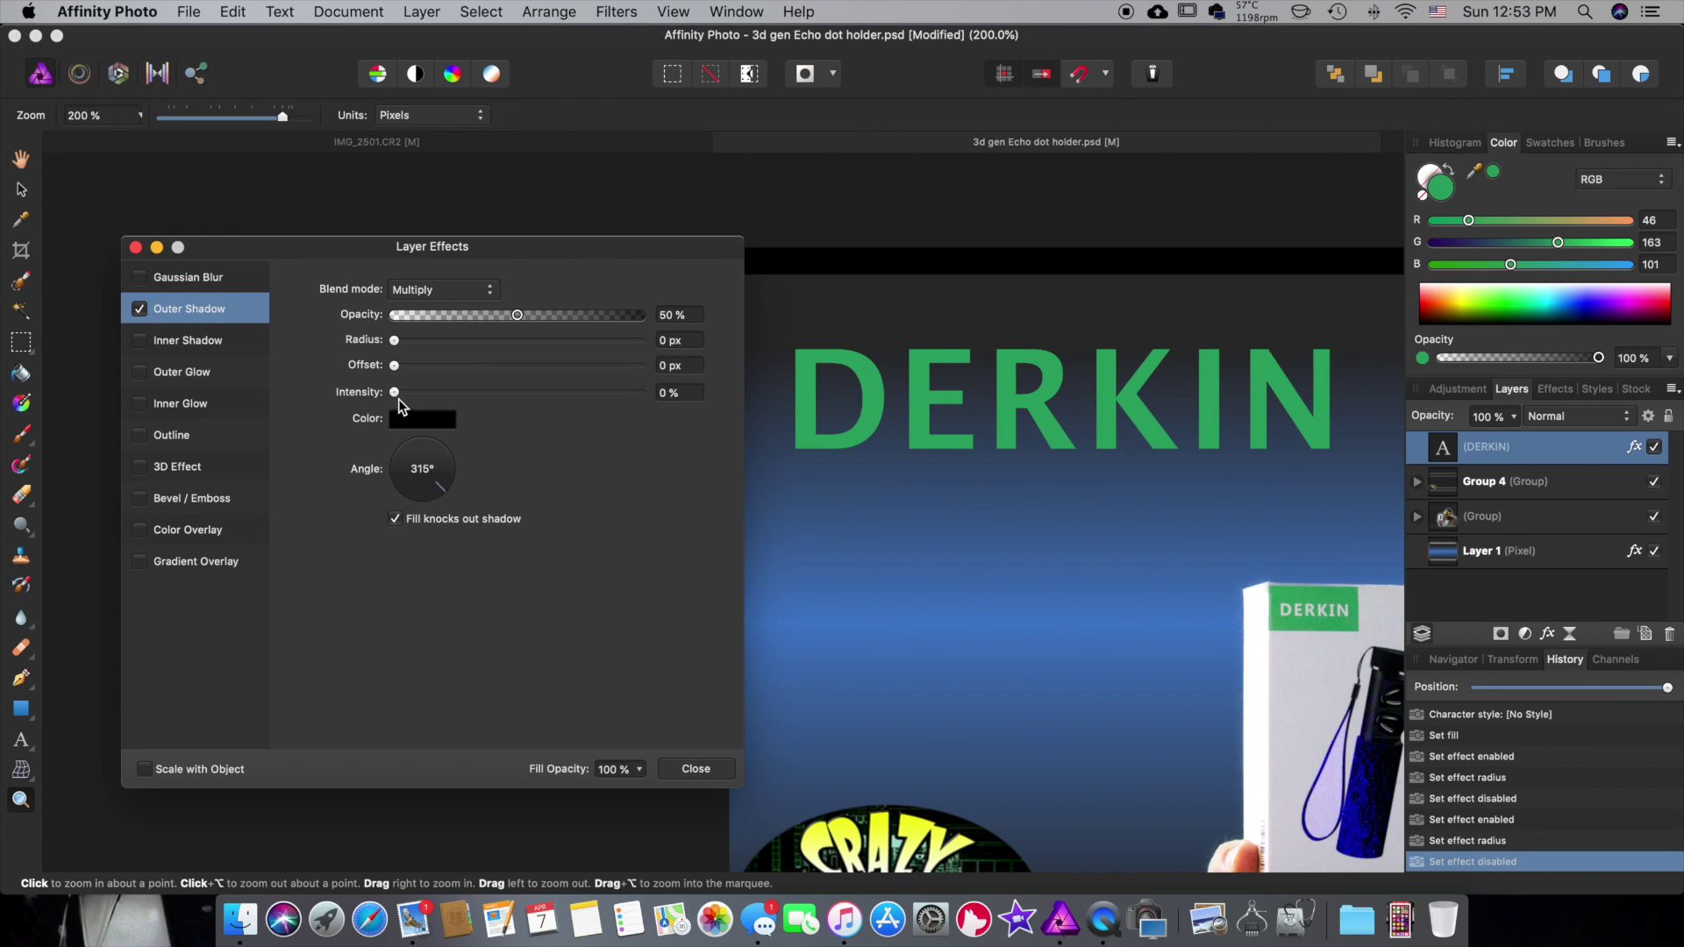
pyautogui.moveTo(394, 392); pyautogui.dragTo(457, 392)
pyautogui.moveTo(395, 340); pyautogui.dragTo(541, 341)
pyautogui.moveTo(394, 365); pyautogui.dragTo(556, 371)
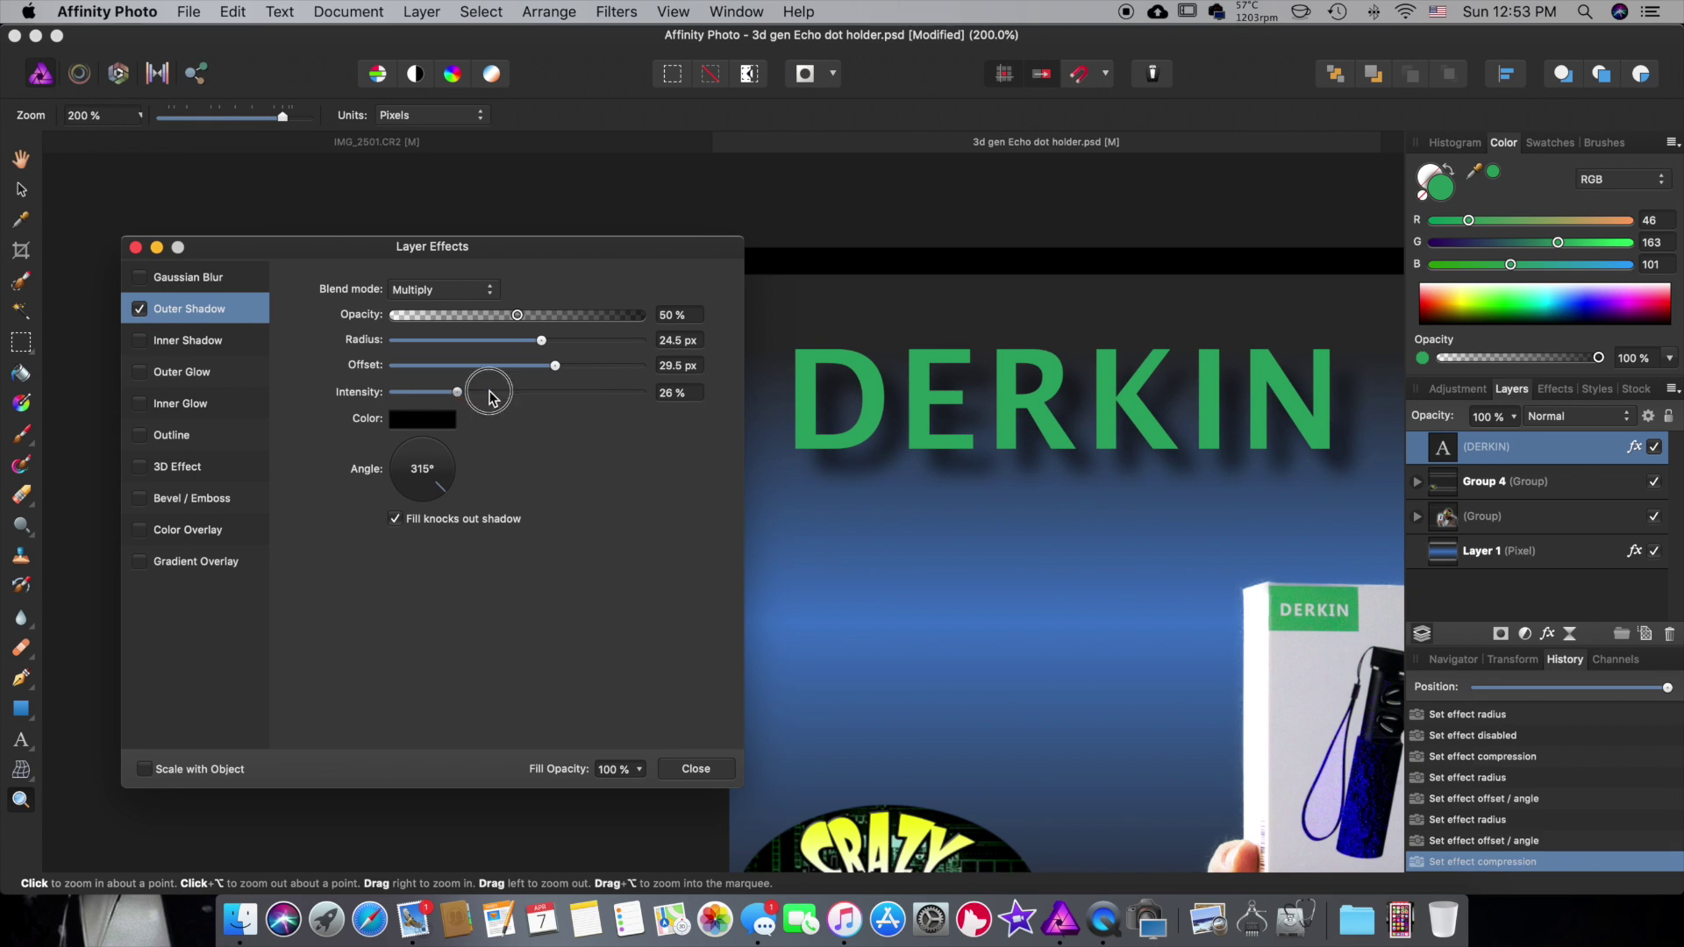
# - Try the Inner Shadow, Outer Glow, Gradient Overlay, Color Overlay, Bevel / Emboss and 3D effects on the DERKIN text
pyautogui.click(140, 341)
pyautogui.click(140, 340)
pyautogui.click(139, 372)
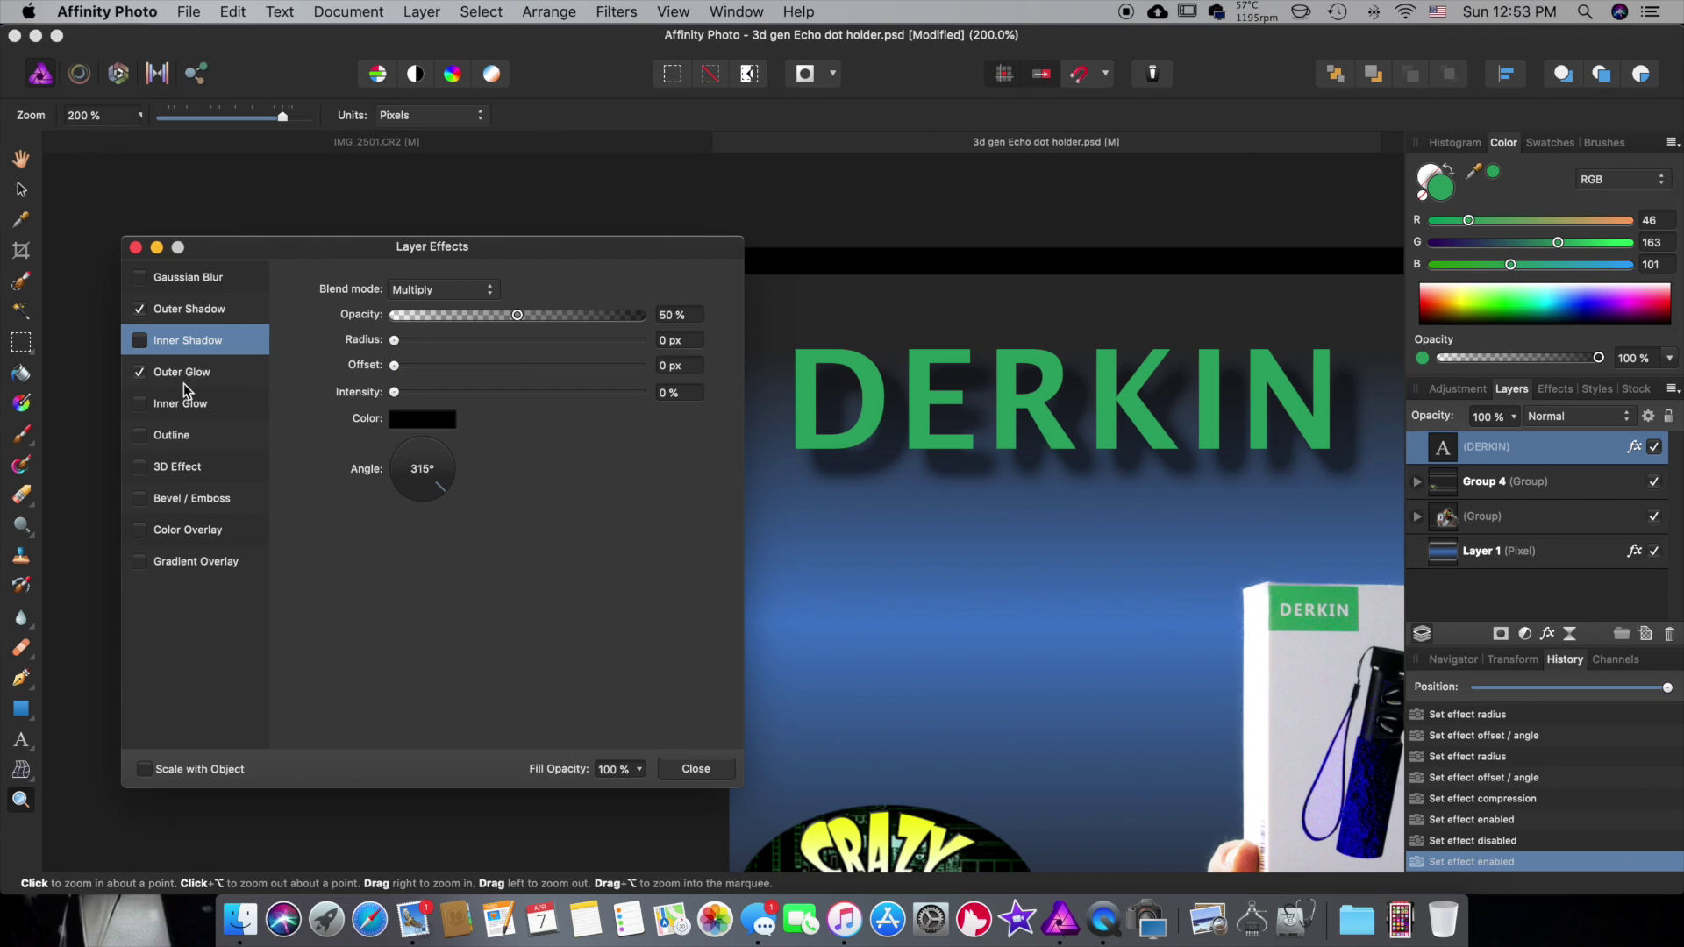
pyautogui.click(175, 376)
pyautogui.click(140, 373)
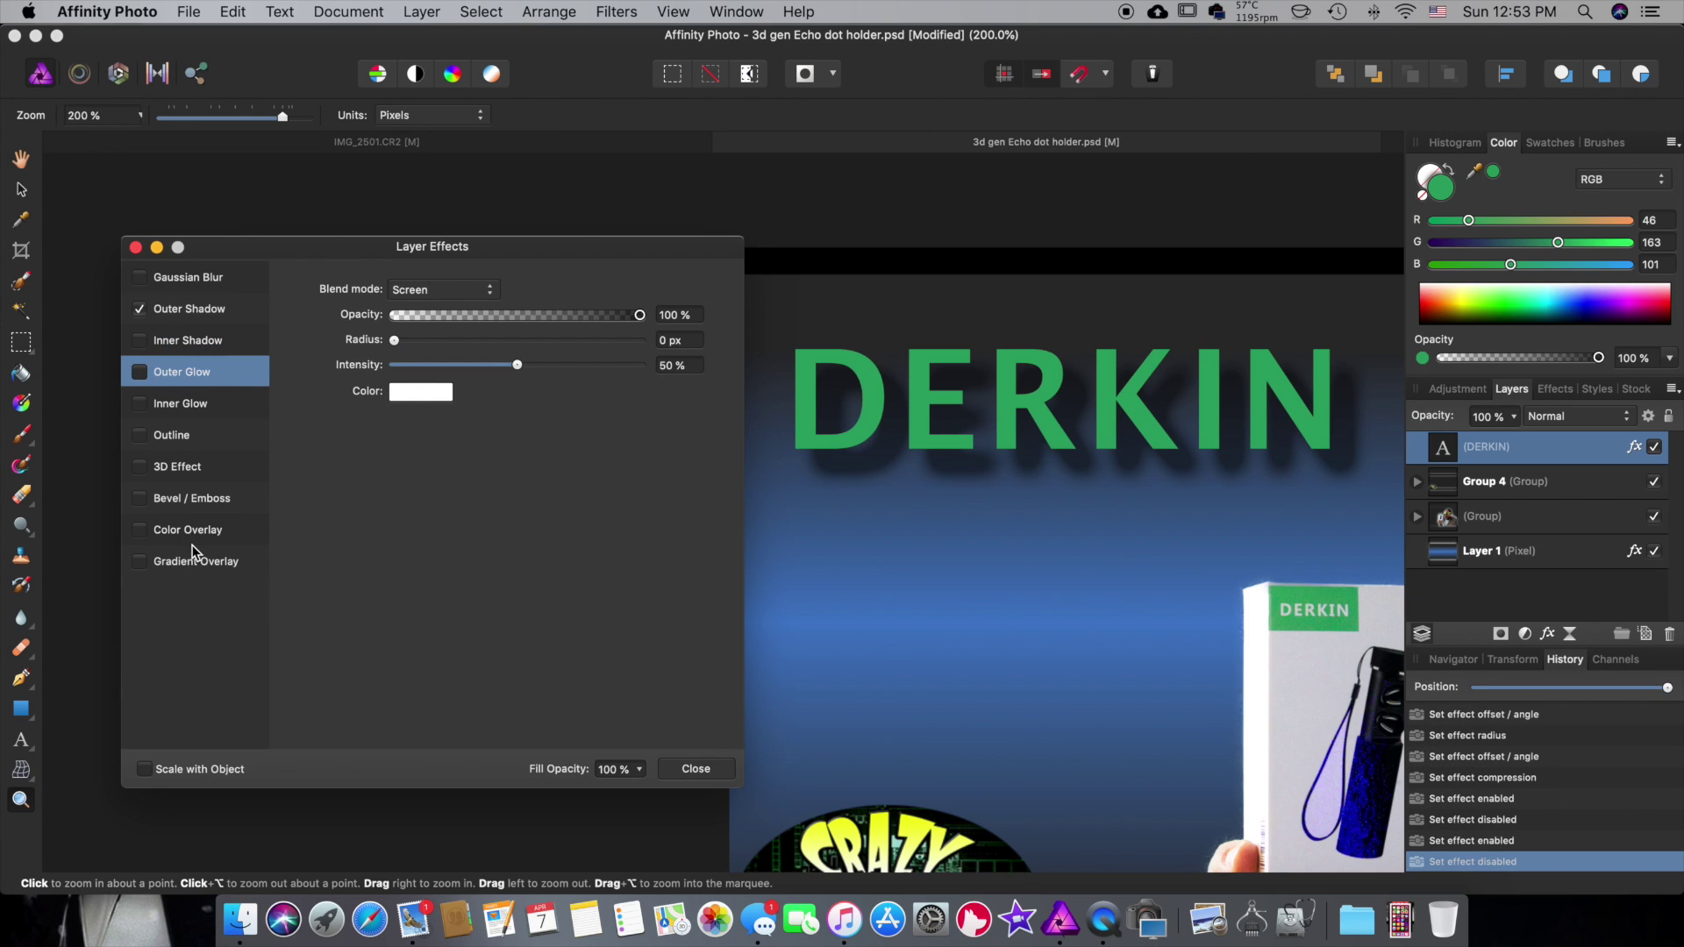
pyautogui.click(153, 563)
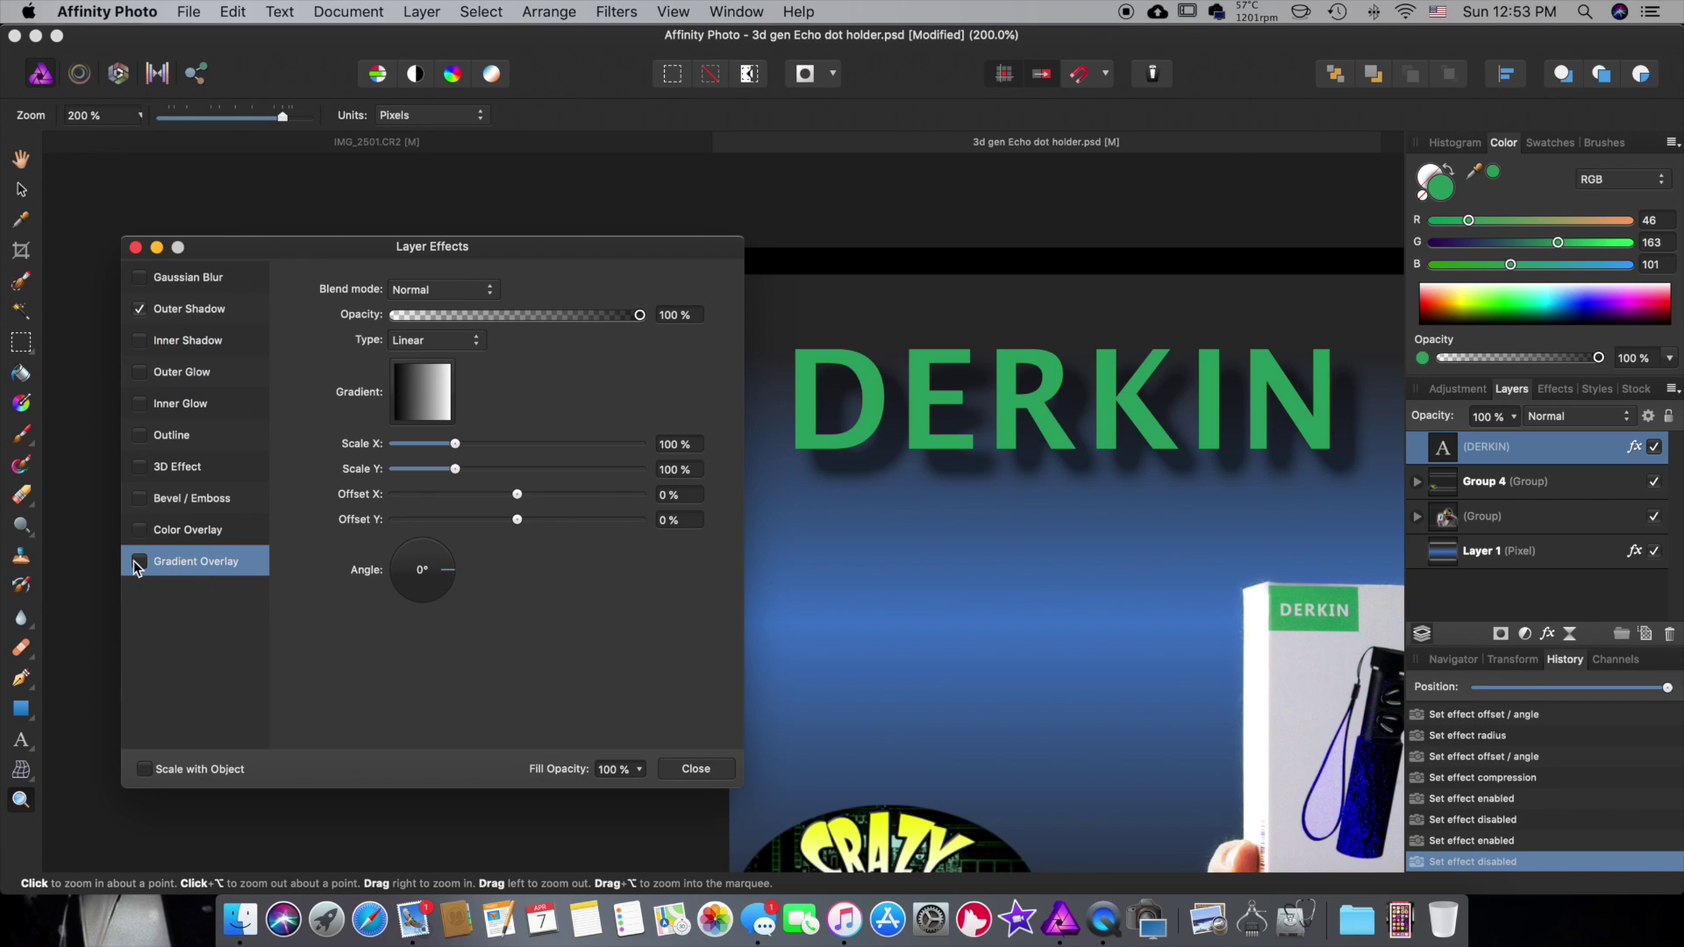
pyautogui.click(138, 562)
pyautogui.click(139, 562)
pyautogui.click(138, 530)
pyautogui.click(138, 530)
pyautogui.click(139, 499)
pyautogui.click(139, 498)
pyautogui.click(139, 467)
pyautogui.click(139, 467)
# - Add a thin black outline around the DERKIN letters and close the layer effects
pyautogui.click(139, 436)
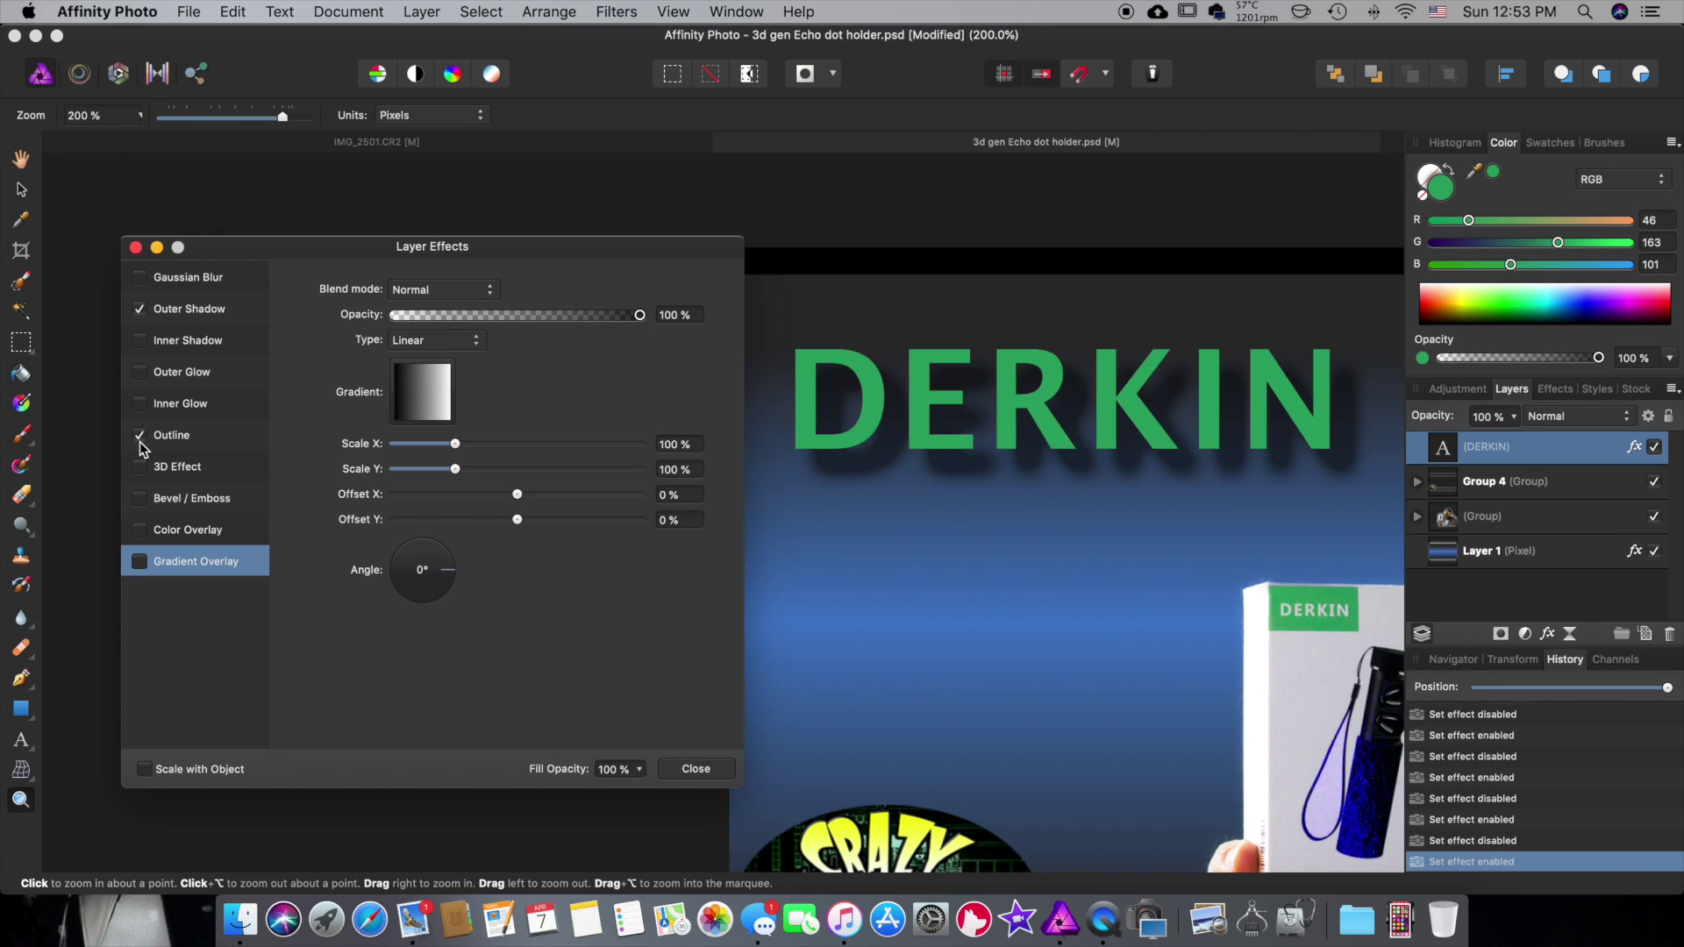
pyautogui.click(185, 436)
pyautogui.moveTo(448, 345); pyautogui.dragTo(477, 341)
pyautogui.press('Return')
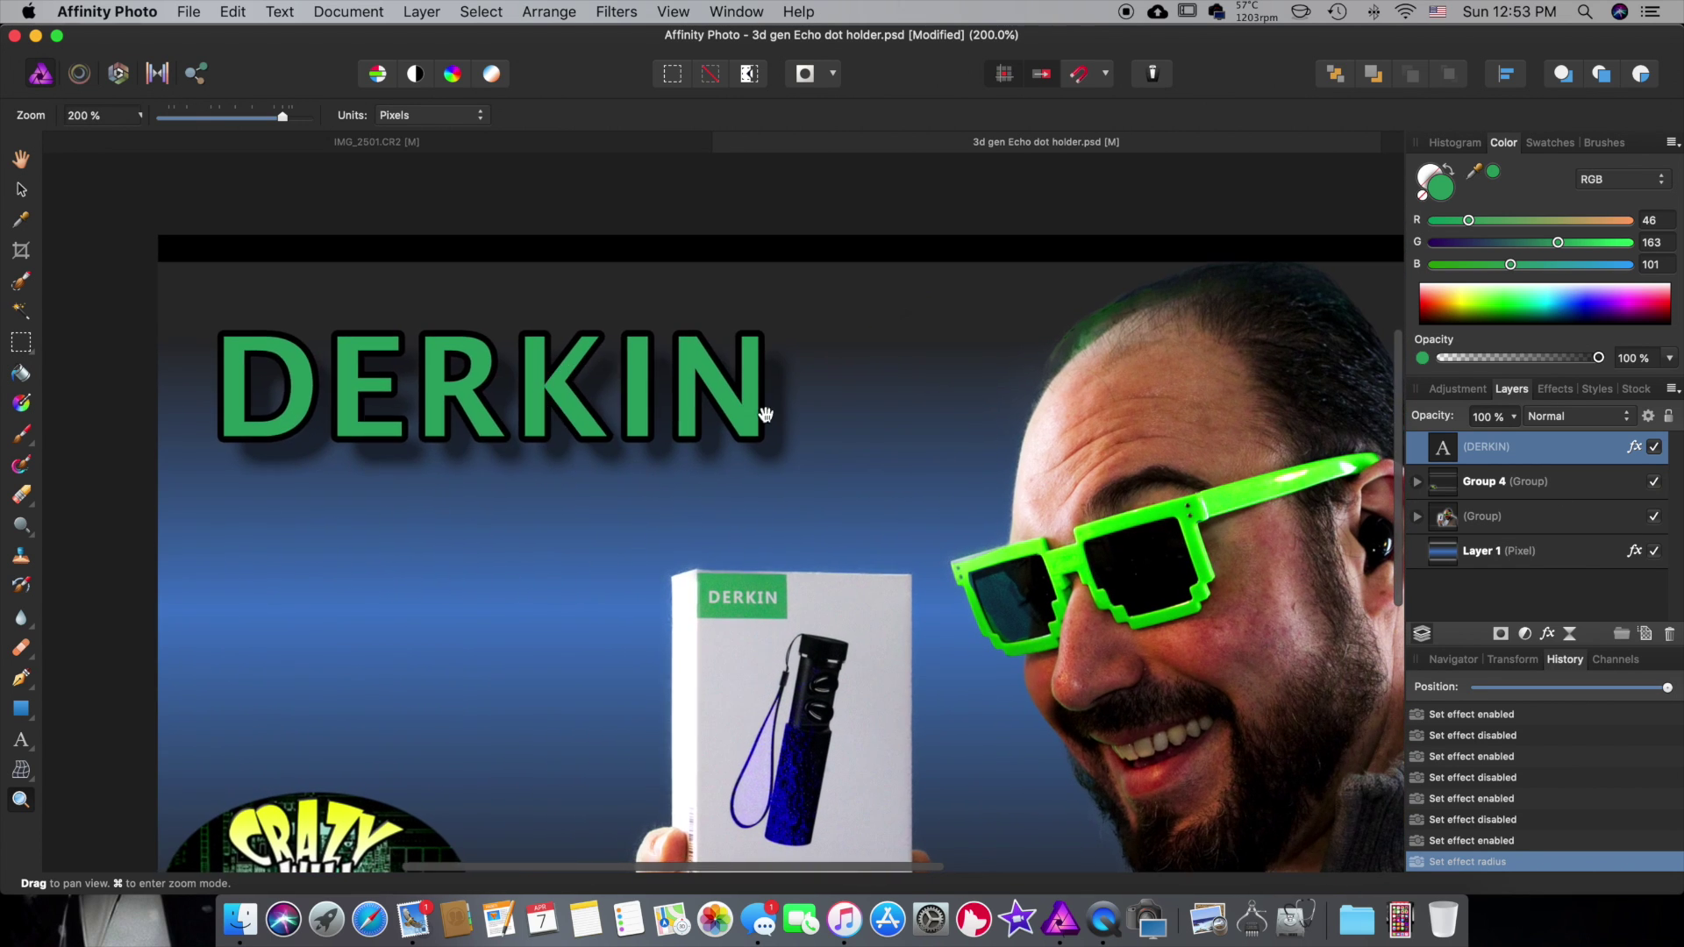
# - Try different opacity and blend mode settings on the DERKIN text layer, returning to Normal at 100%
pyautogui.click(1514, 418)
pyautogui.moveTo(1512, 447); pyautogui.dragTo(1553, 456)
pyautogui.click(1566, 415)
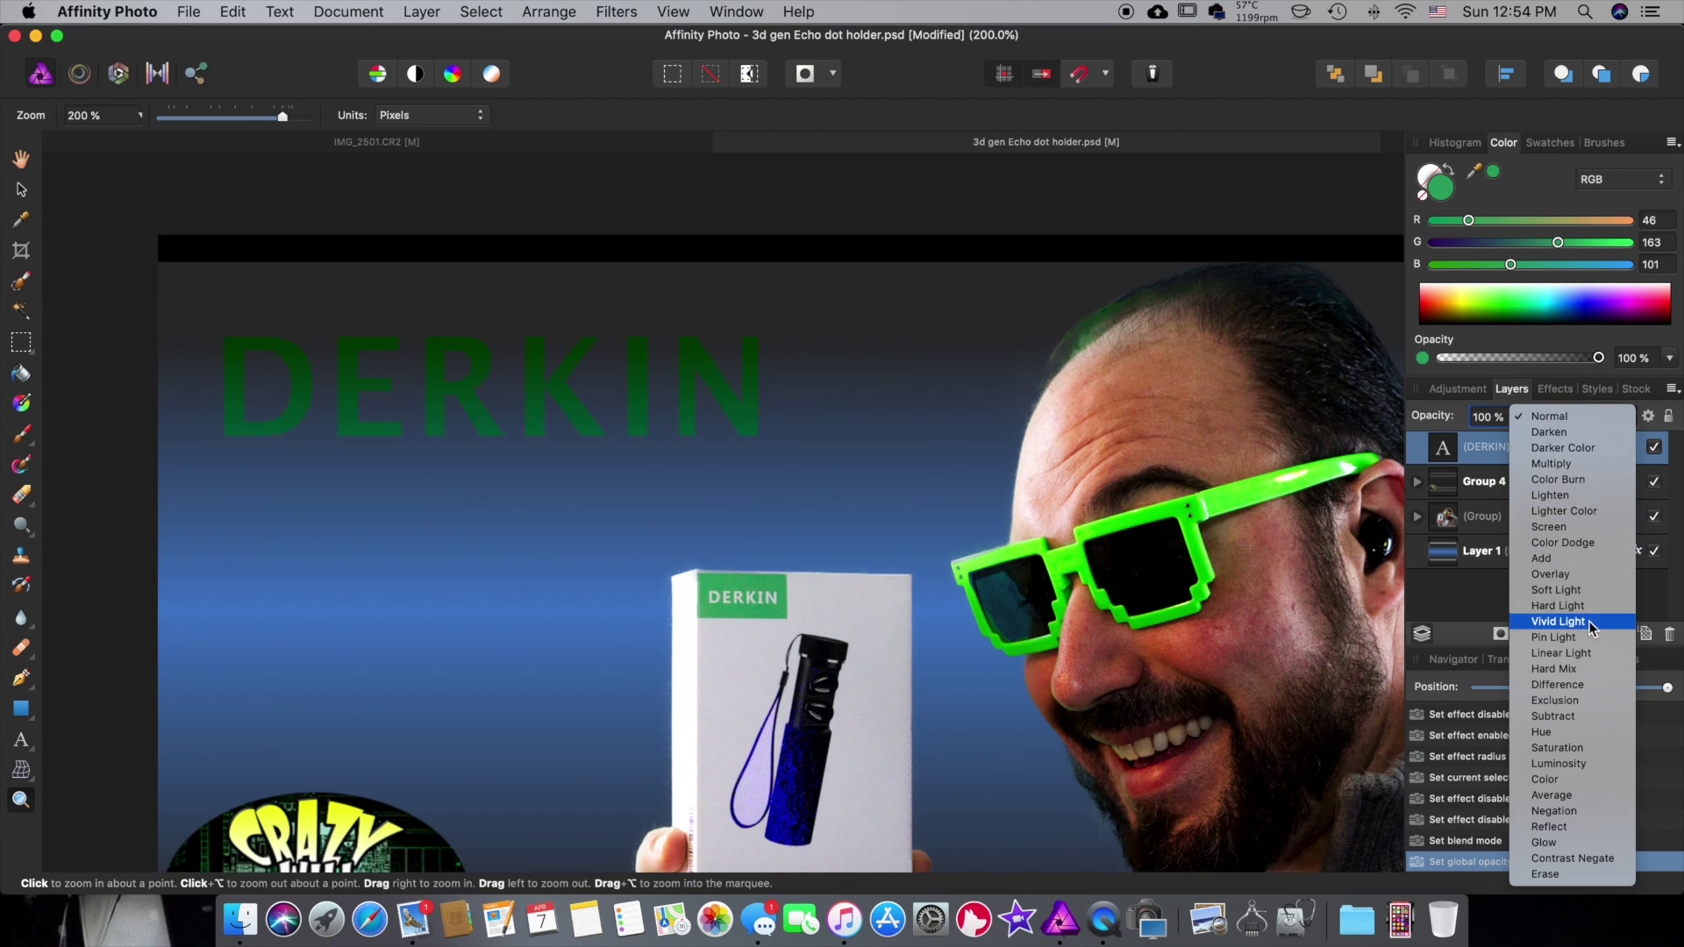
pyautogui.click(1550, 416)
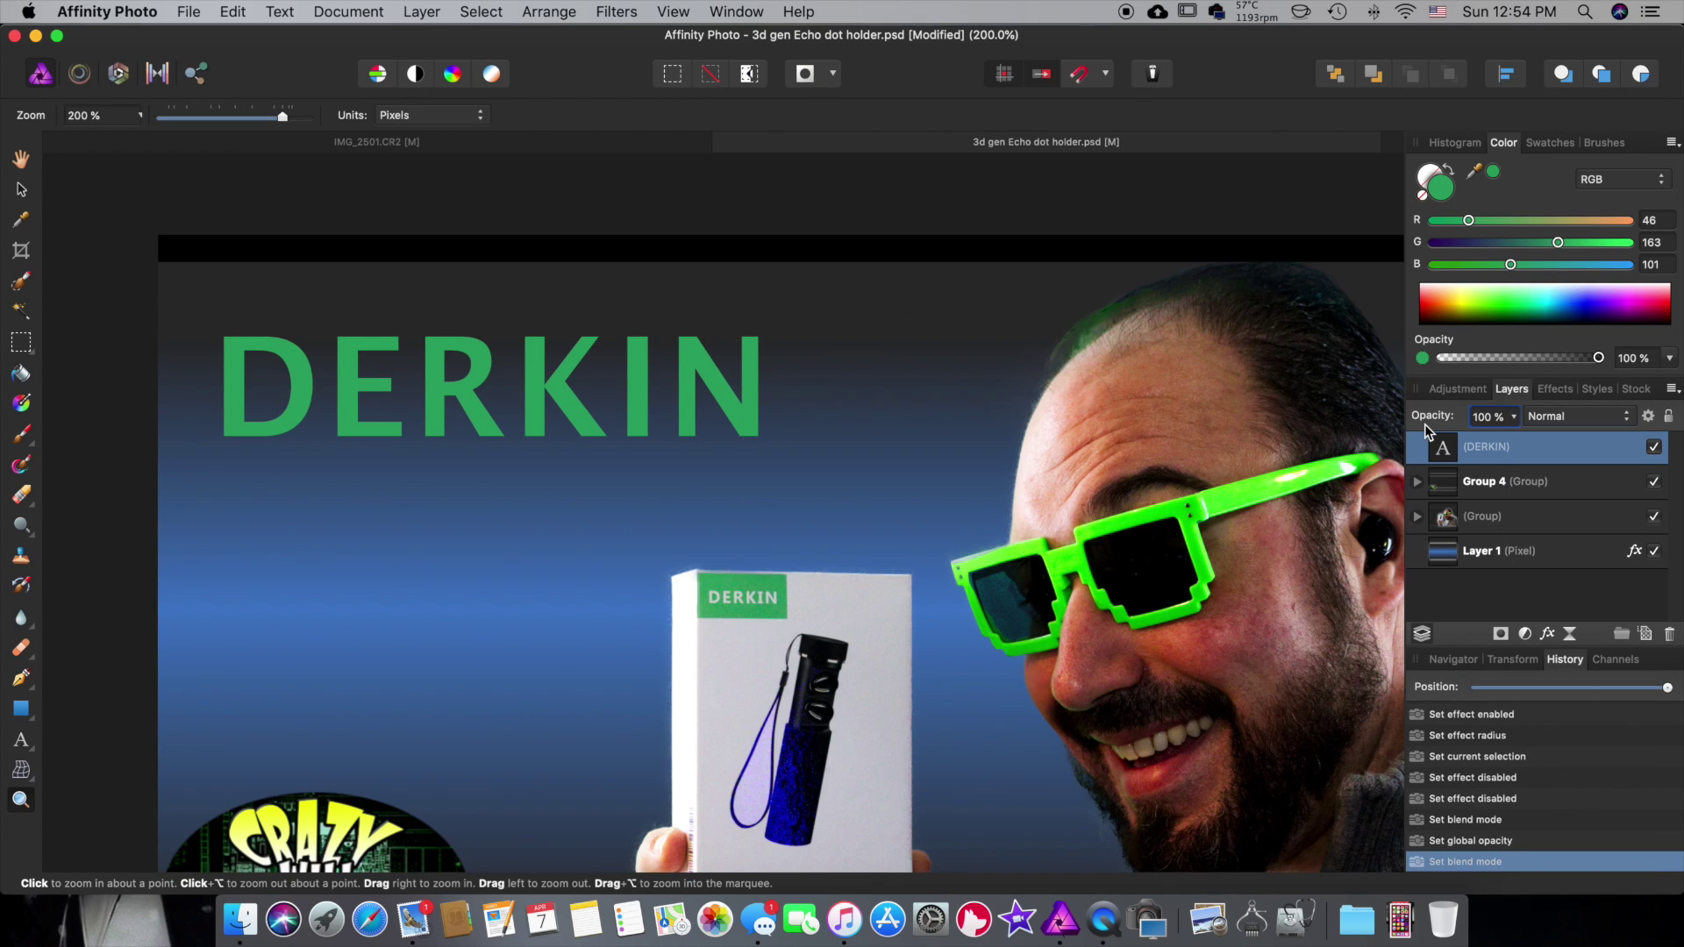